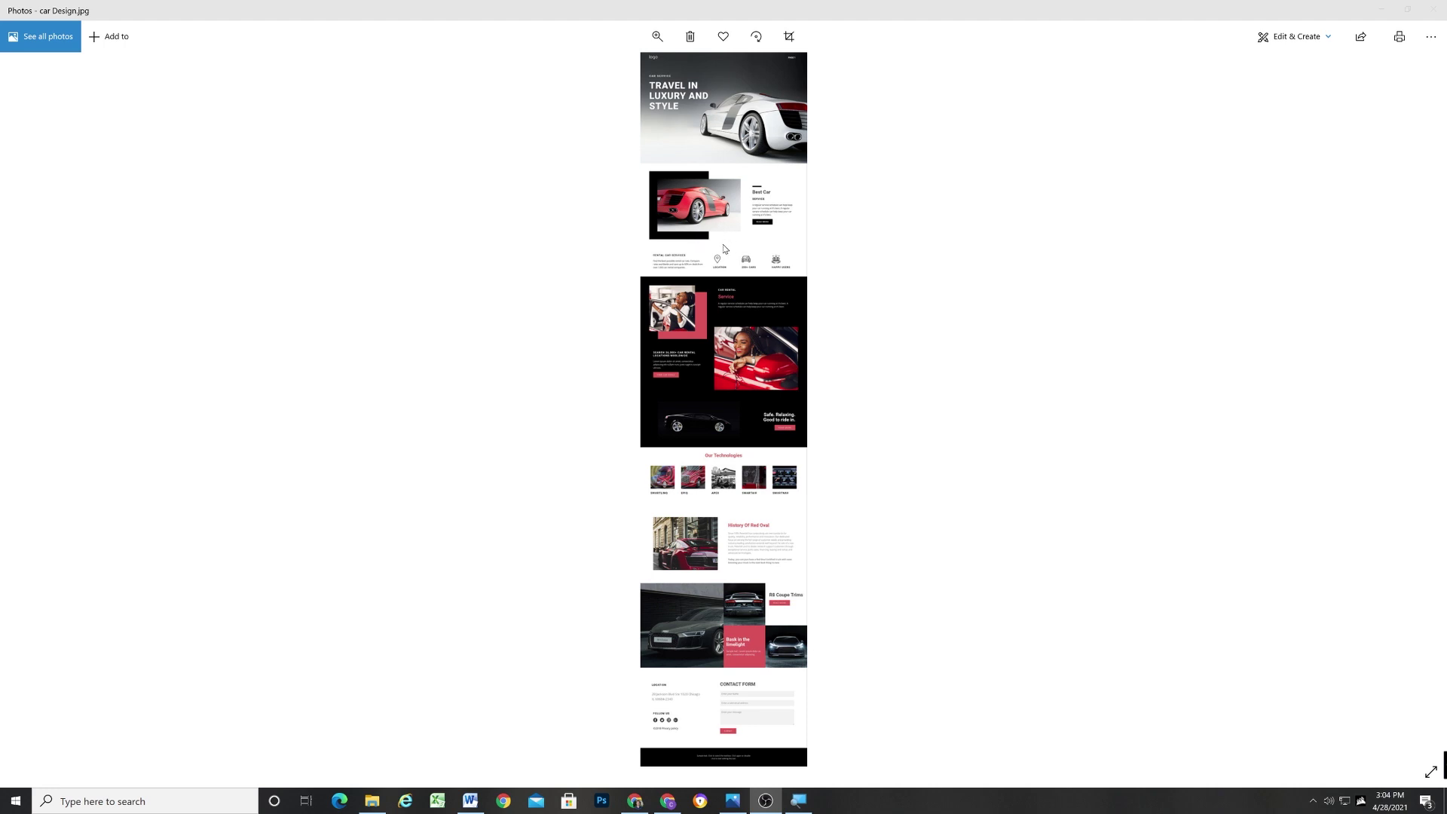
Zoom the car design mockup to 26%, look through its sections, then minimize Photos
{"action": "left_click", "coordinate": [657, 36]}
{"action": "left_click_drag", "start_coordinate": [616, 78], "coordinate": [632, 76]}
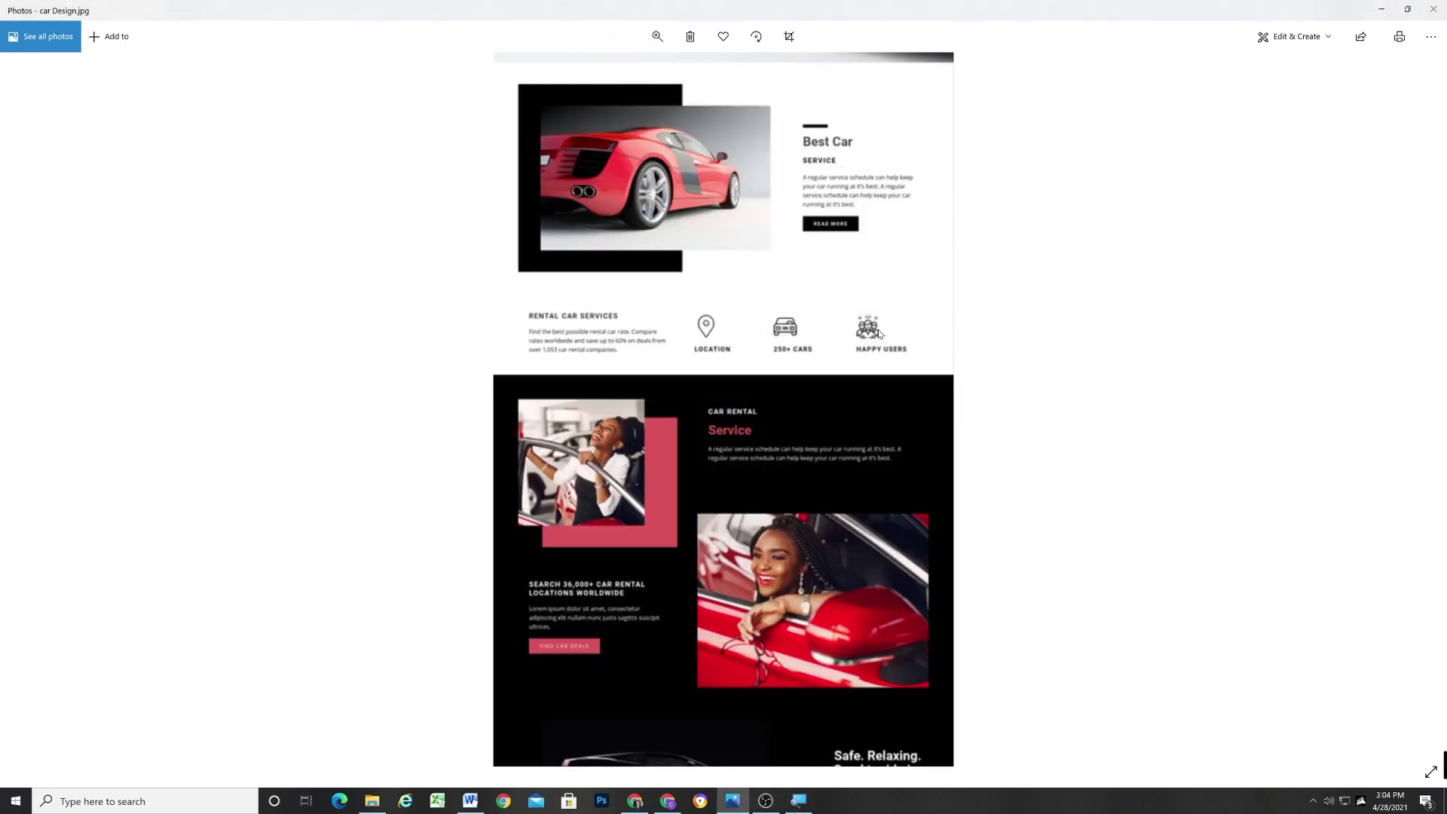
{"action": "scroll", "coordinate": [600, 278], "scroll_direction": "up", "scroll_amount": 3}
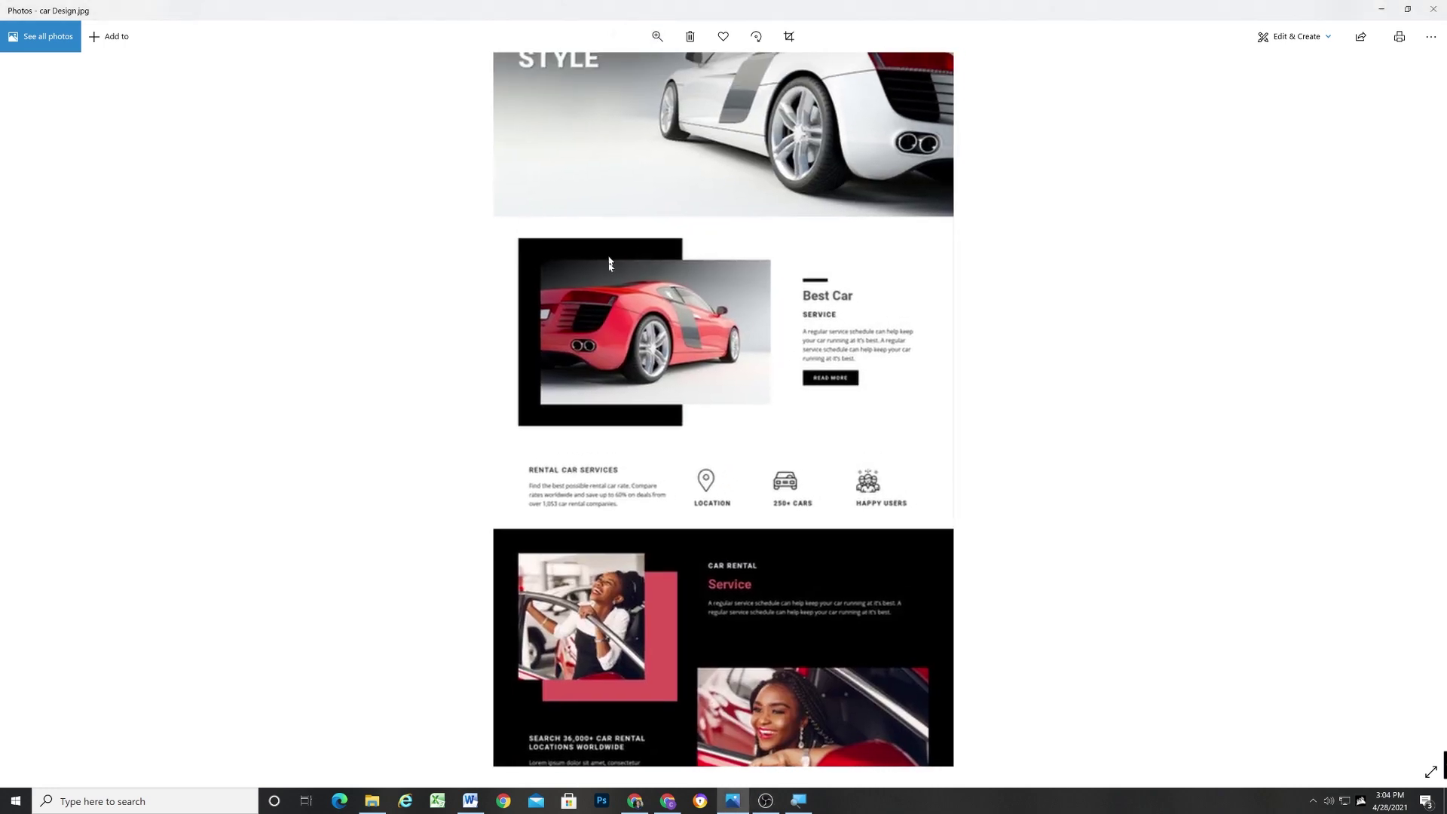
{"action": "scroll", "coordinate": [718, 278], "scroll_direction": "up", "scroll_amount": 2}
{"action": "scroll", "coordinate": [812, 248], "scroll_direction": "down", "scroll_amount": 5}
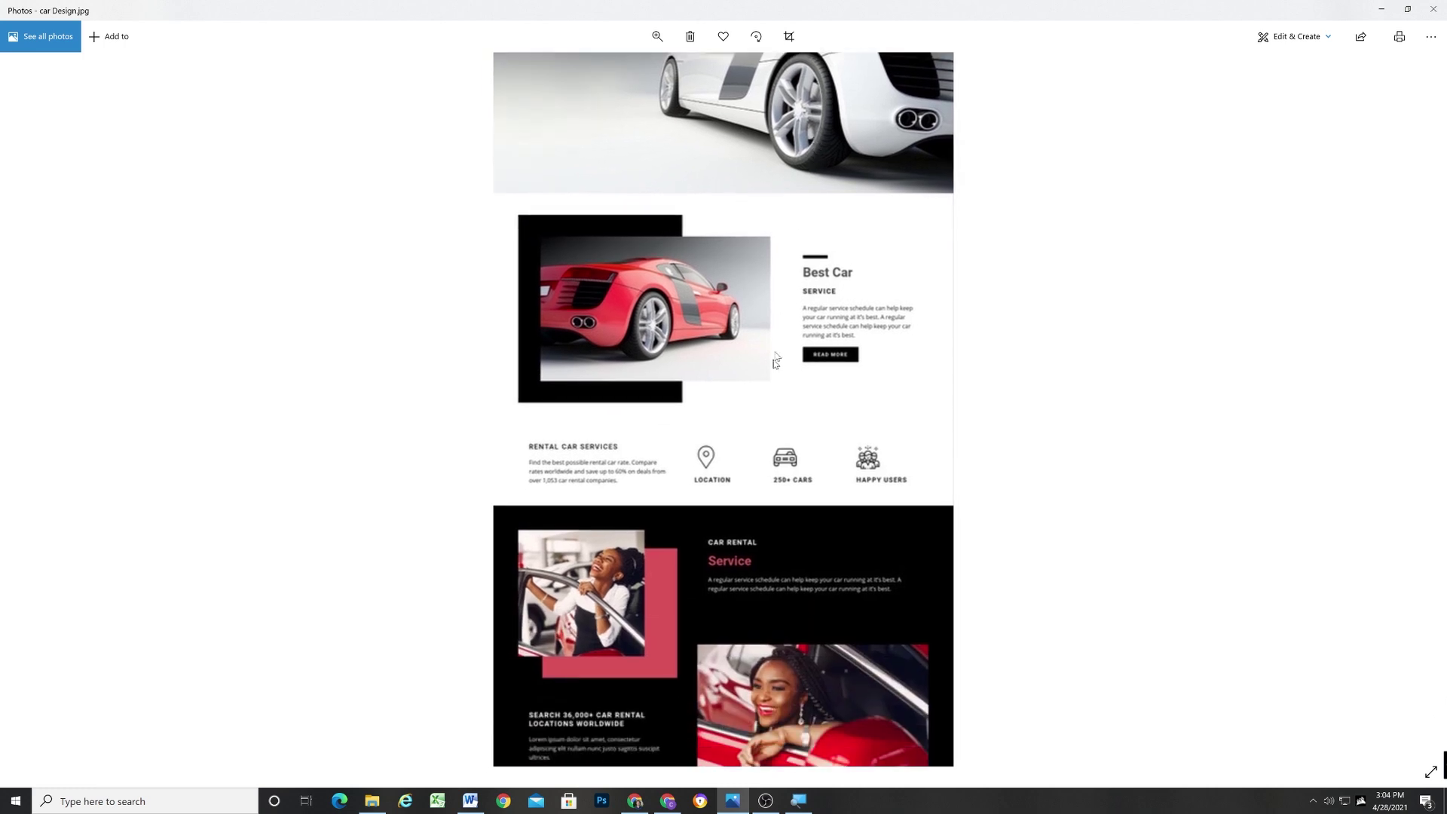
{"action": "scroll", "coordinate": [784, 279], "scroll_direction": "down", "scroll_amount": 5}
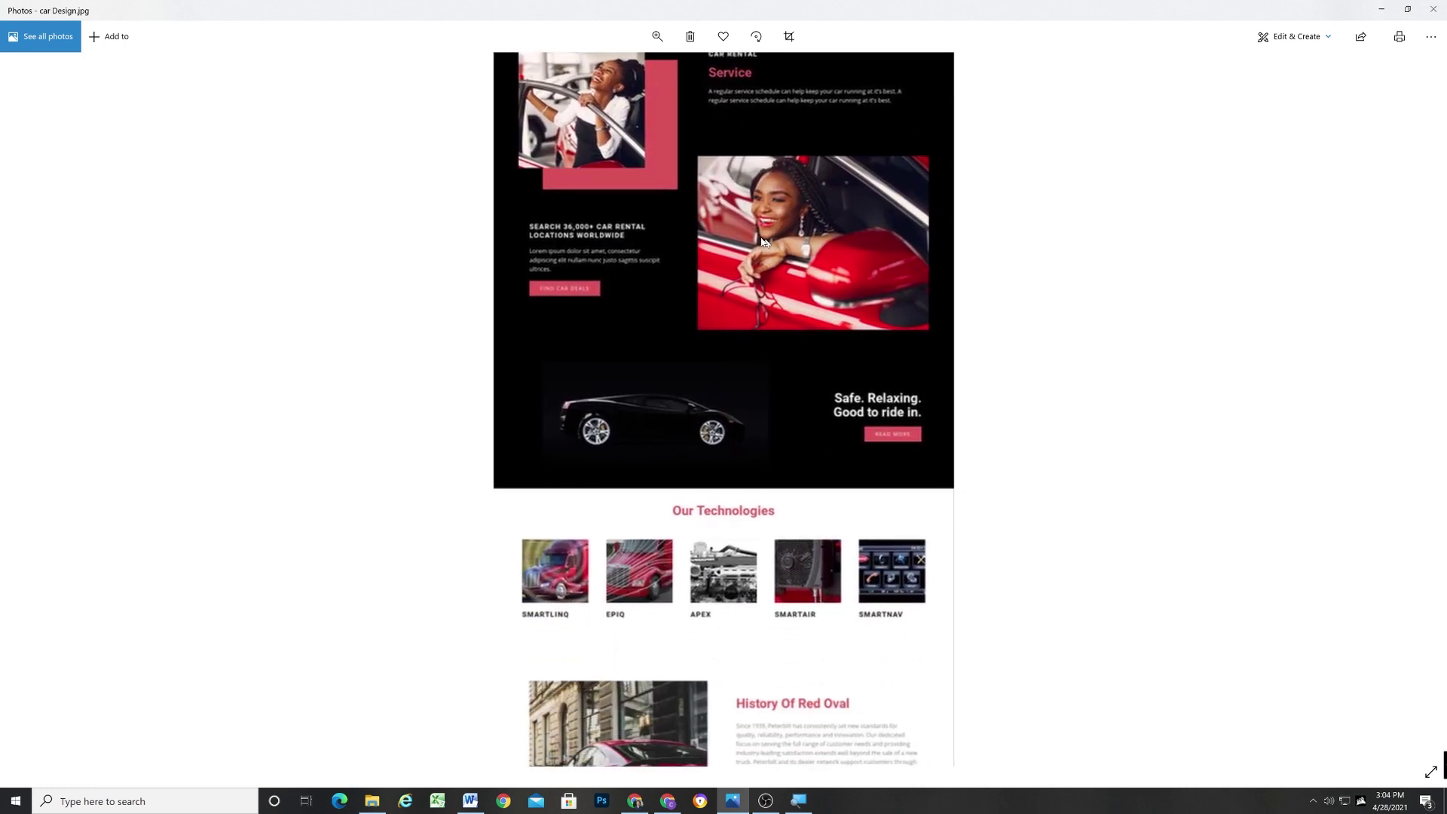
{"action": "scroll", "coordinate": [799, 176], "scroll_direction": "down", "scroll_amount": 5}
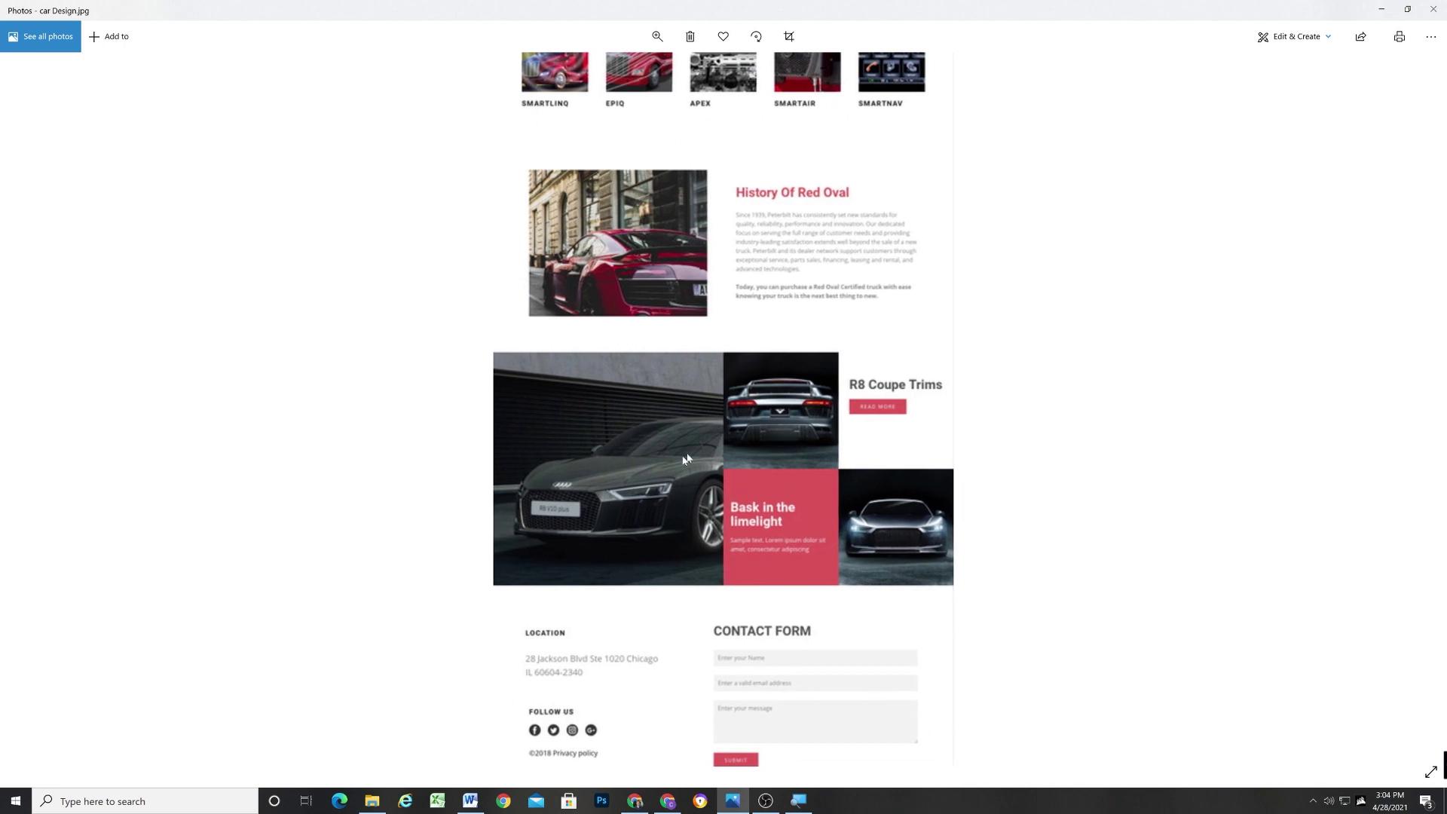
{"action": "scroll", "coordinate": [622, 431], "scroll_direction": "down", "scroll_amount": 3}
{"action": "scroll", "coordinate": [647, 306], "scroll_direction": "up", "scroll_amount": 2}
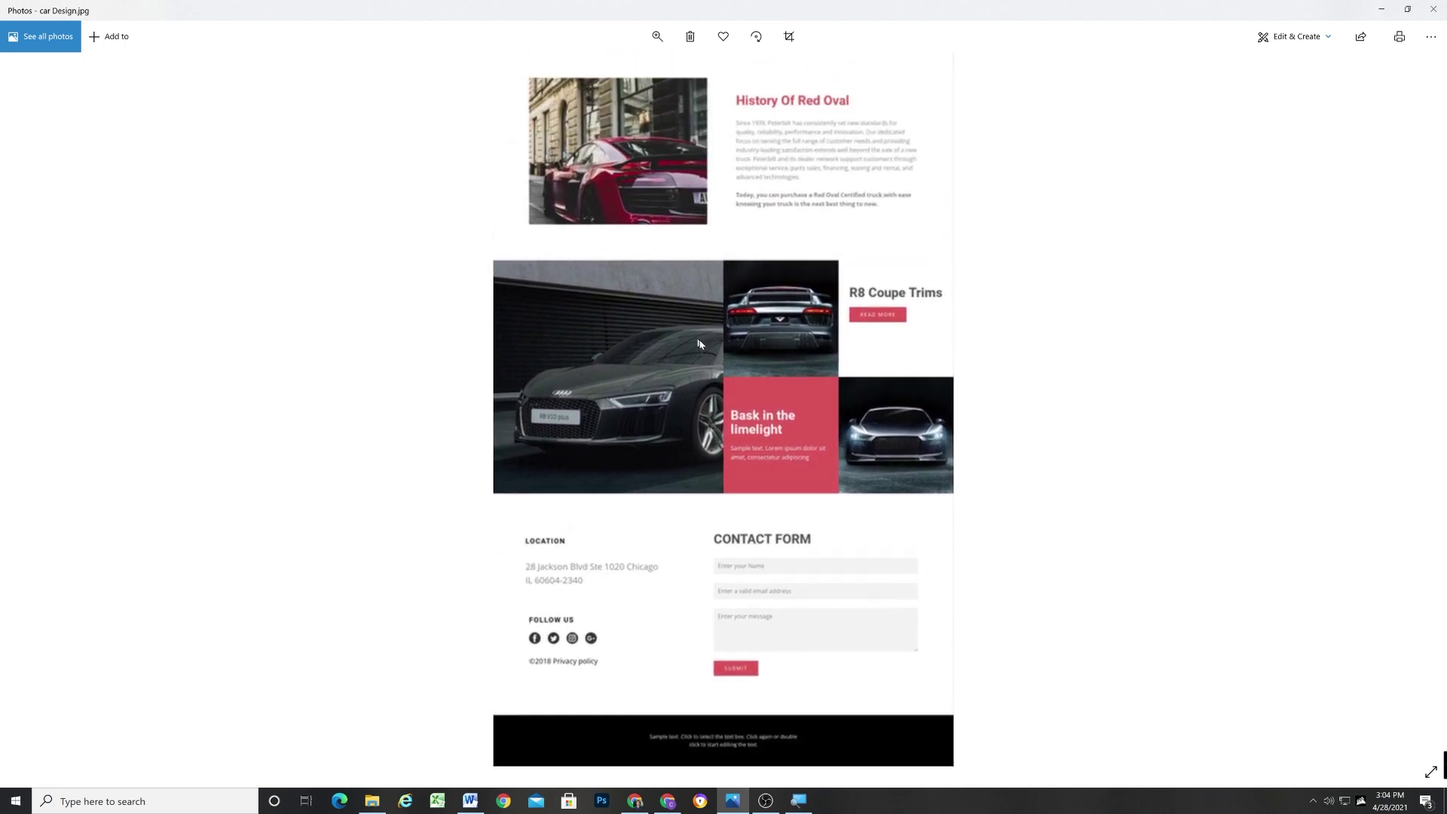
{"action": "scroll", "coordinate": [811, 219], "scroll_direction": "up", "scroll_amount": 15}
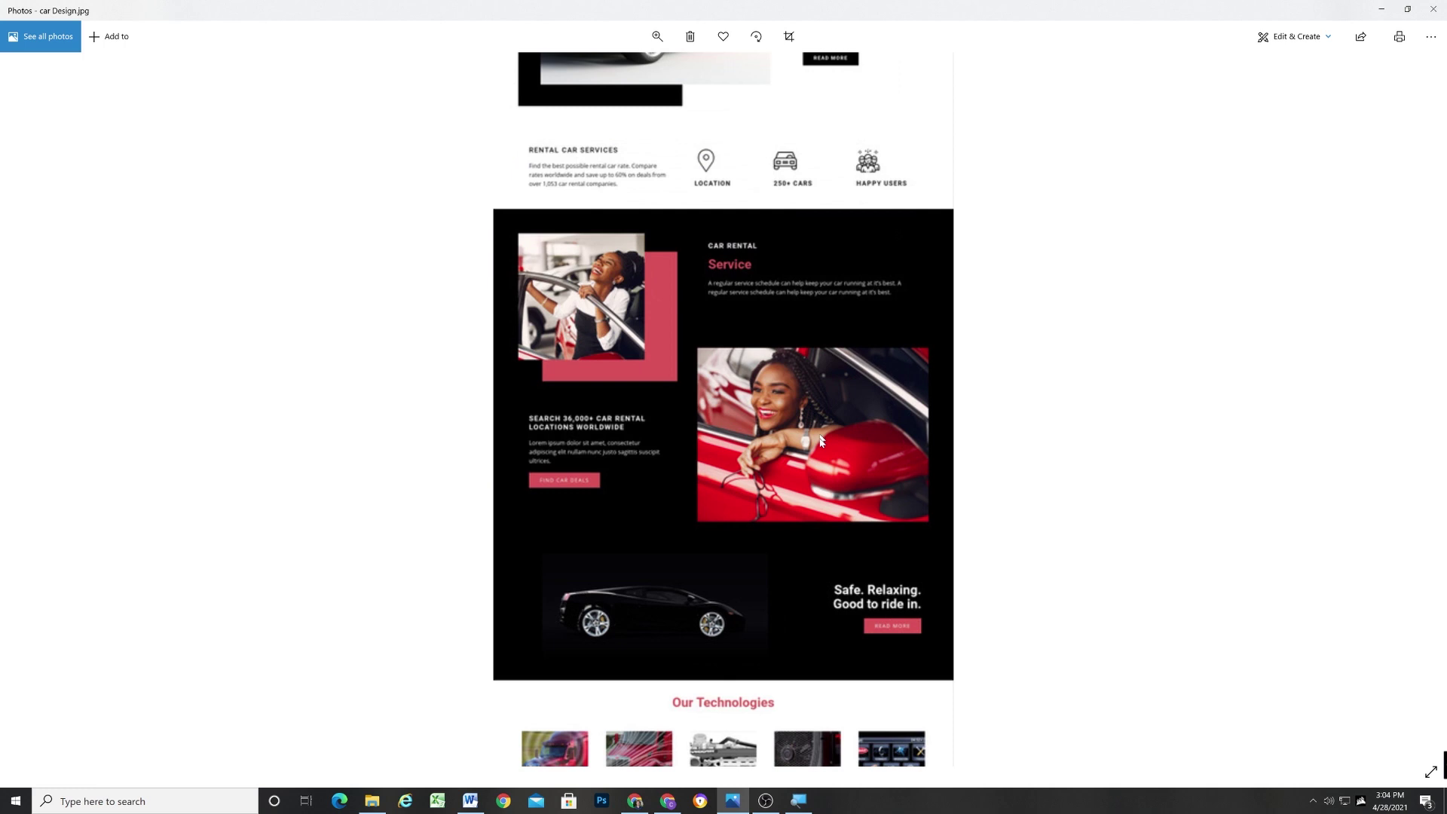
{"action": "scroll", "coordinate": [833, 259], "scroll_direction": "up", "scroll_amount": 1}
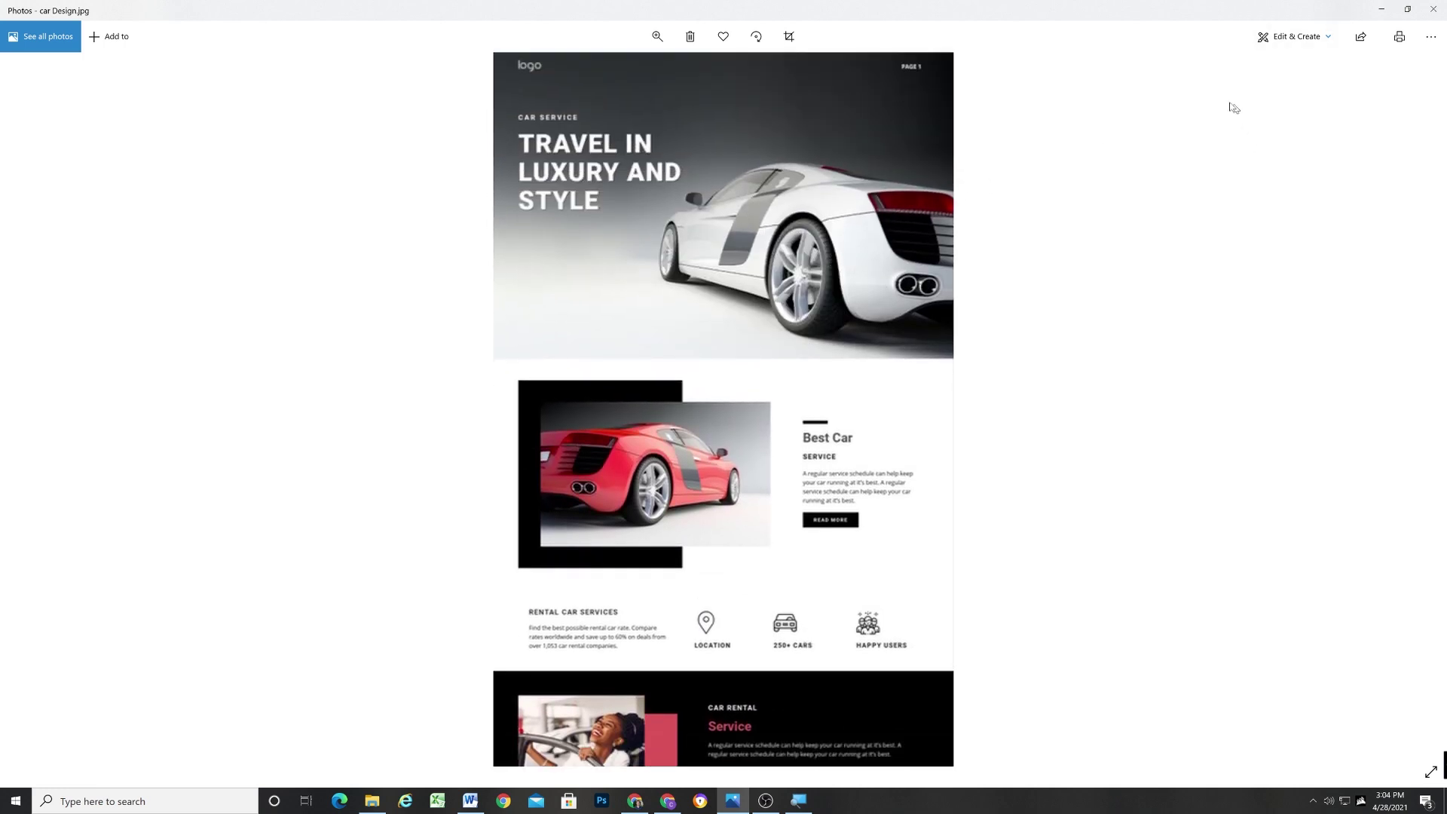
{"action": "left_click", "coordinate": [1381, 9]}
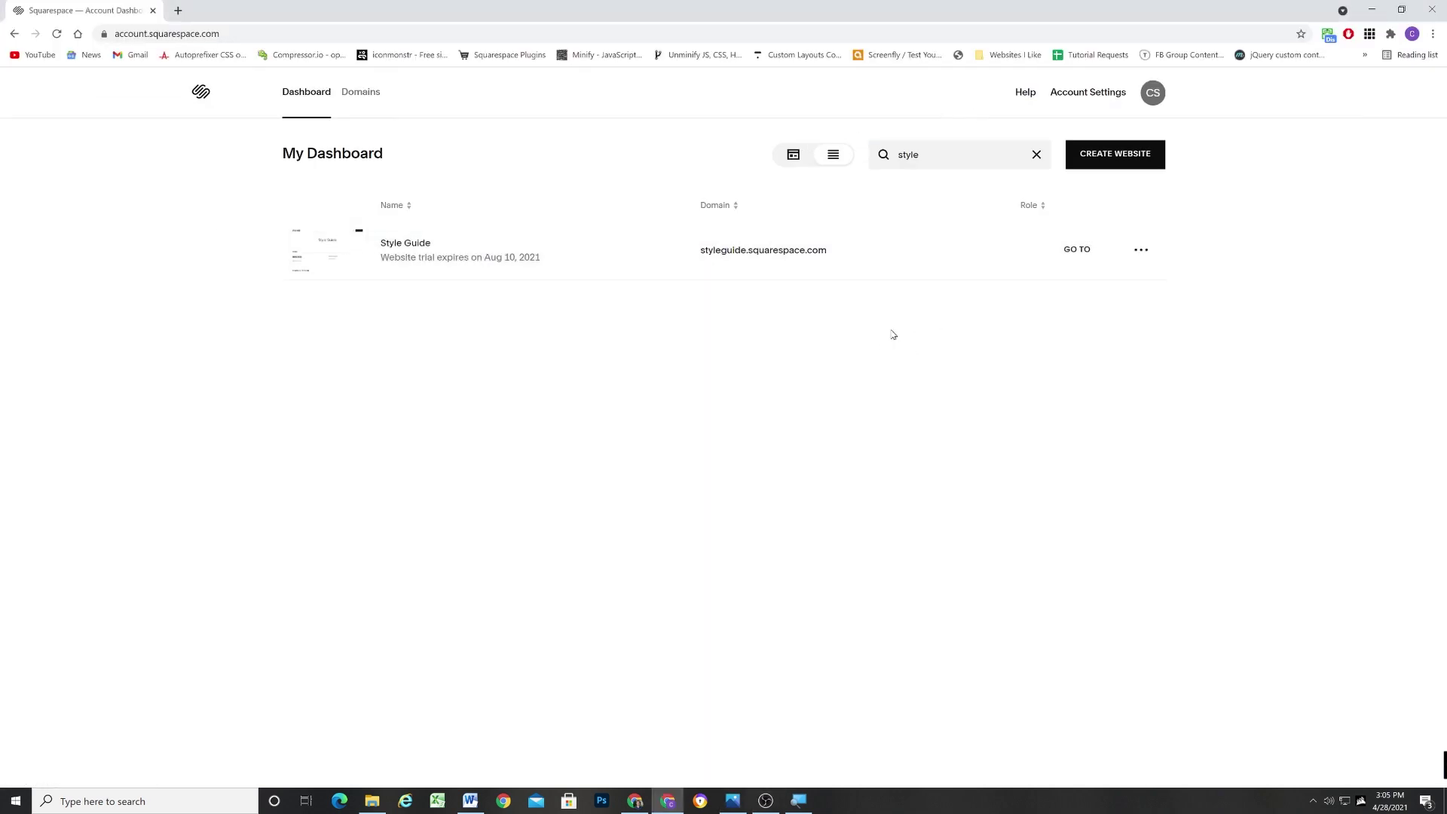
Duplicate the Style Guide website from its options menu
{"action": "left_click", "coordinate": [1141, 249]}
{"action": "left_click", "coordinate": [1141, 372]}
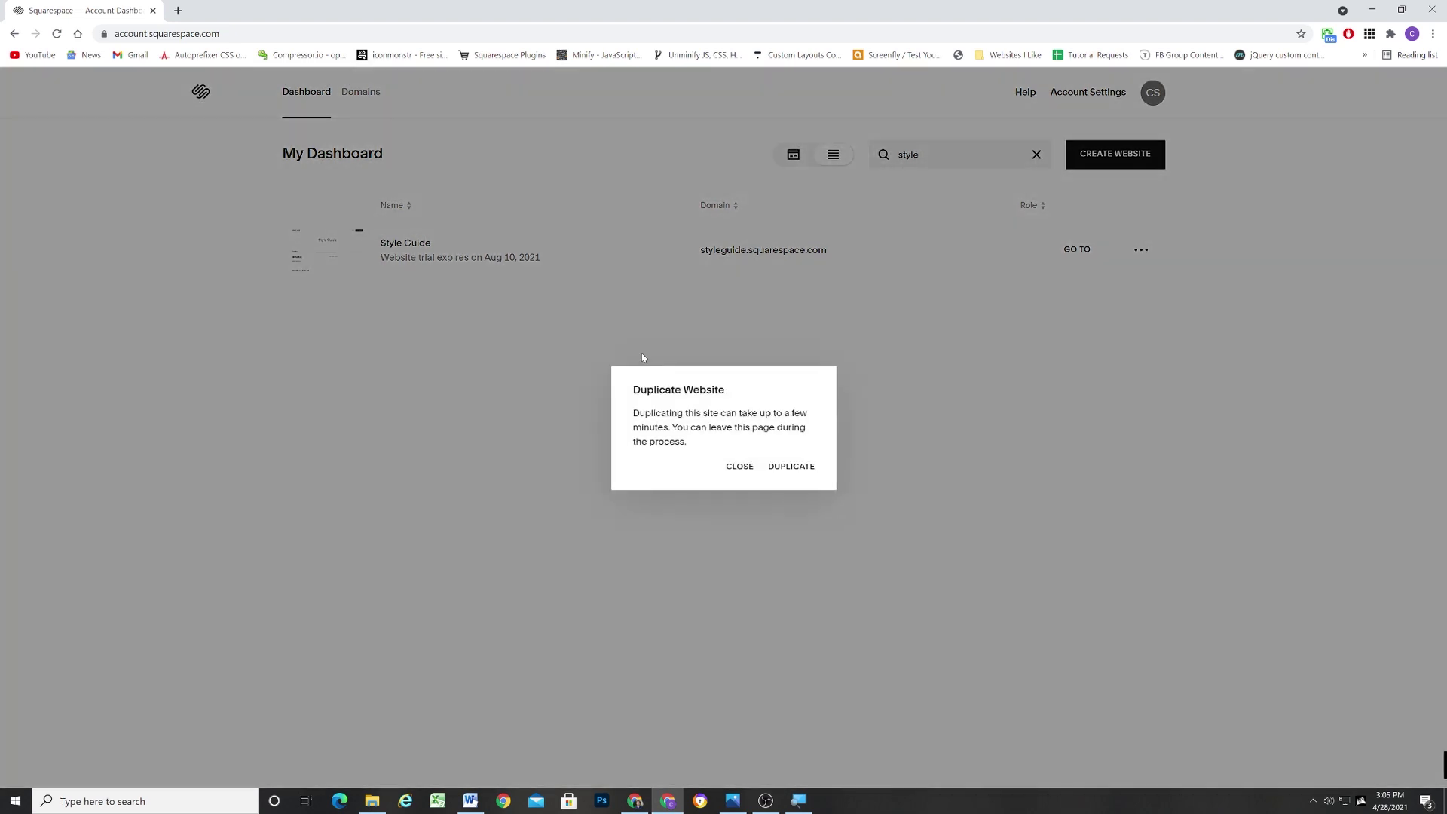
{"action": "left_click", "coordinate": [788, 468]}
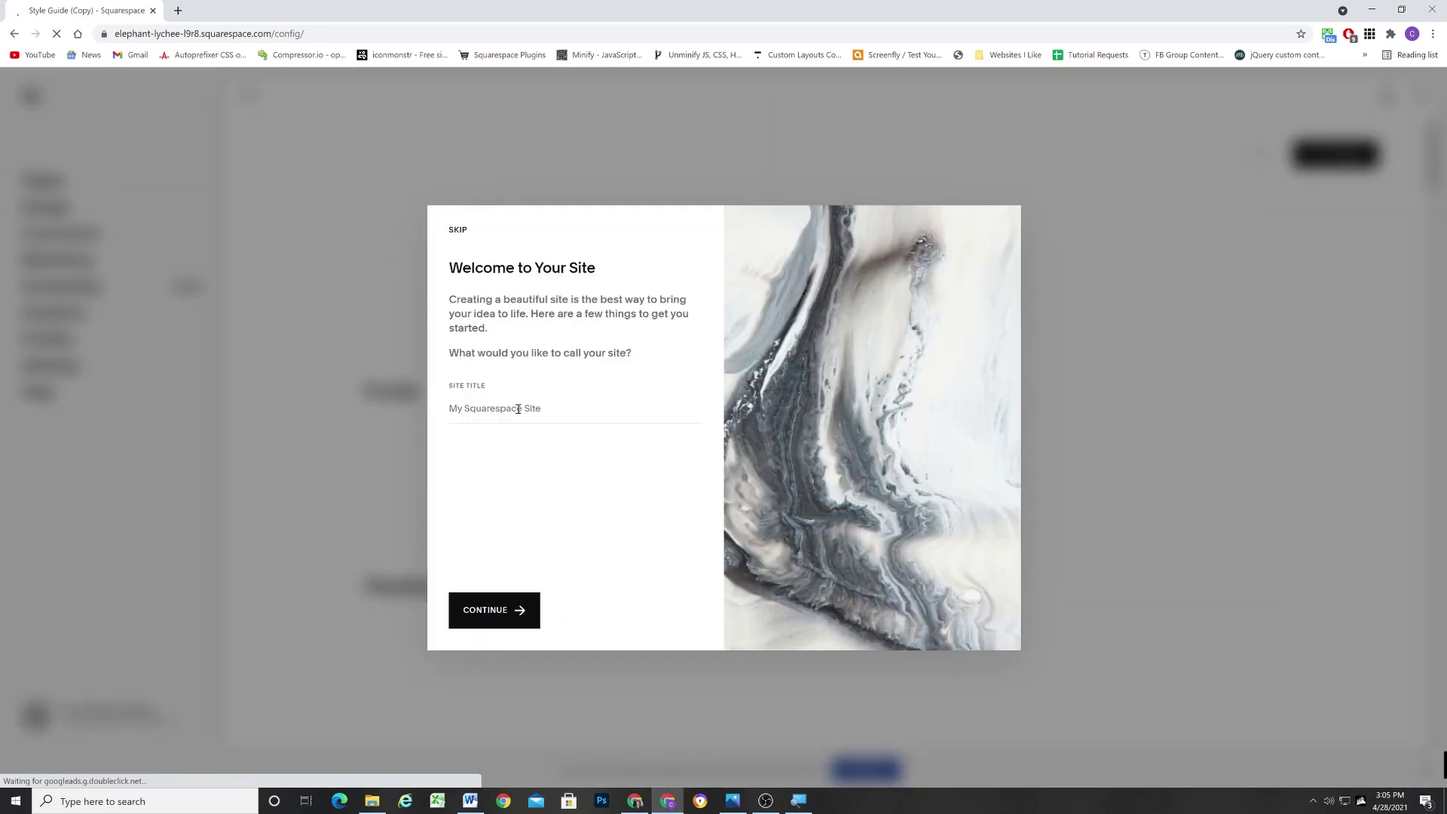
Title the new site 'Car Site' and continue setup
{"action": "left_click", "coordinate": [518, 409]}
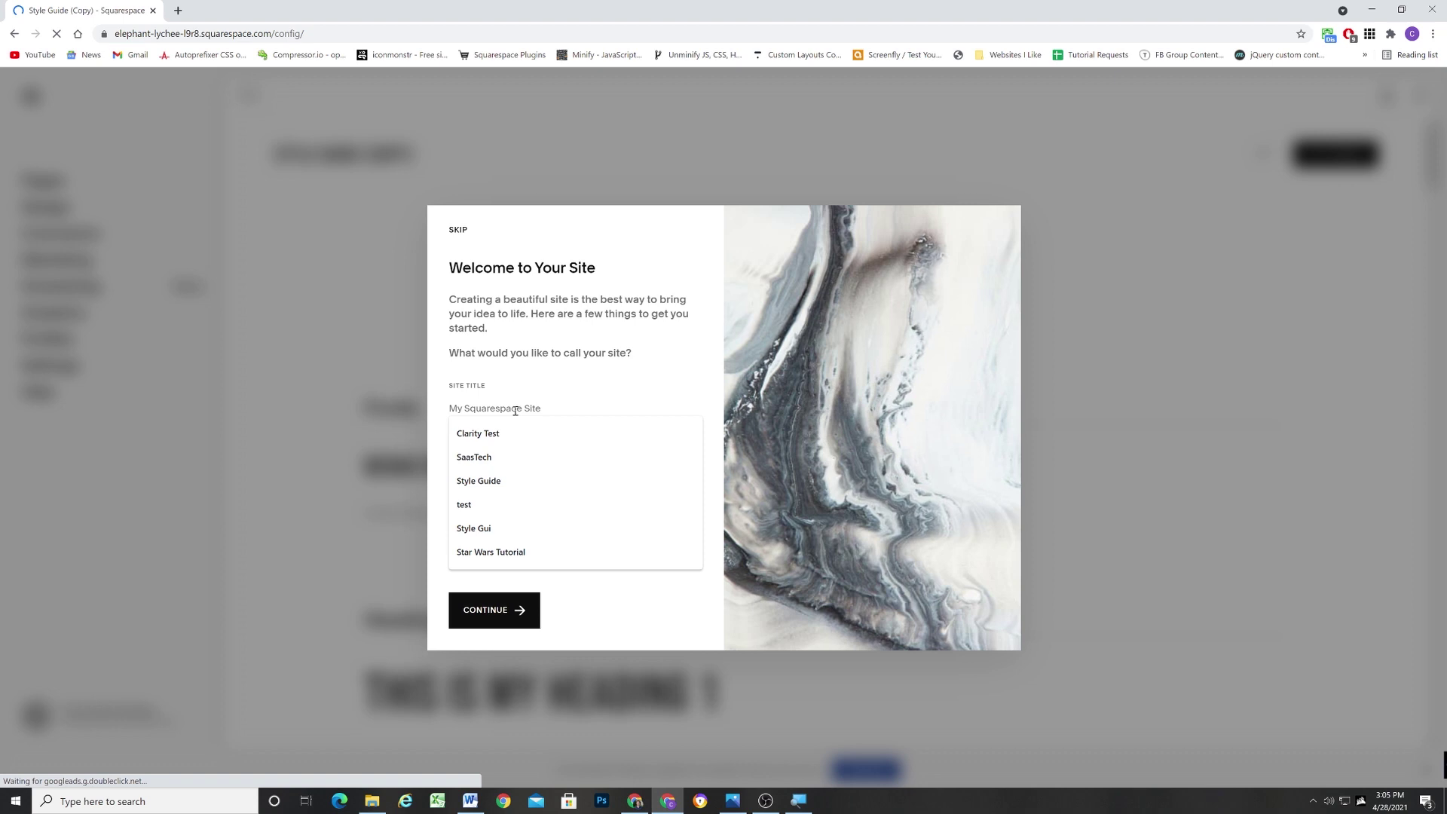
{"action": "type", "text": "Car Site"}
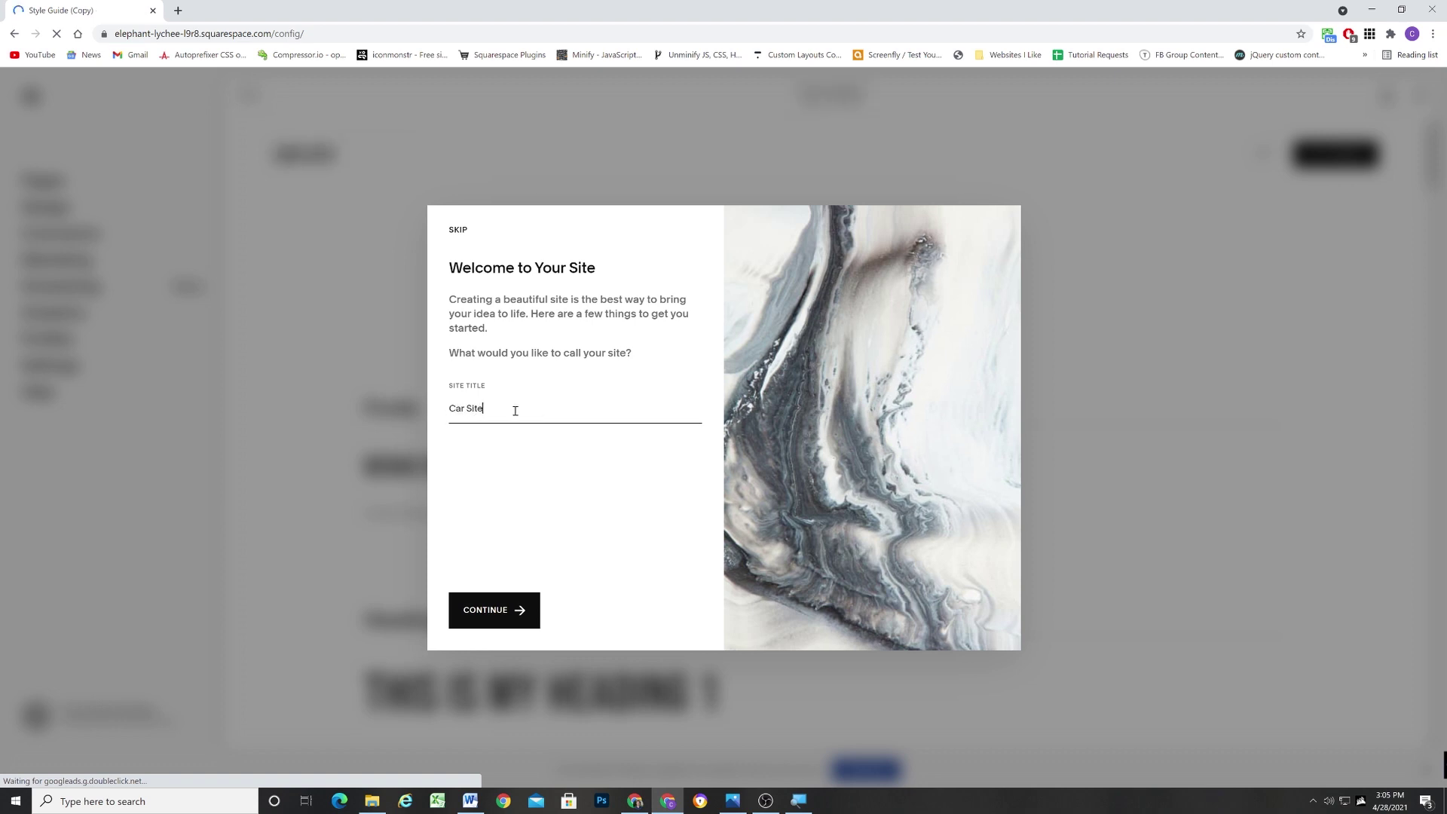
{"action": "left_click", "coordinate": [494, 612]}
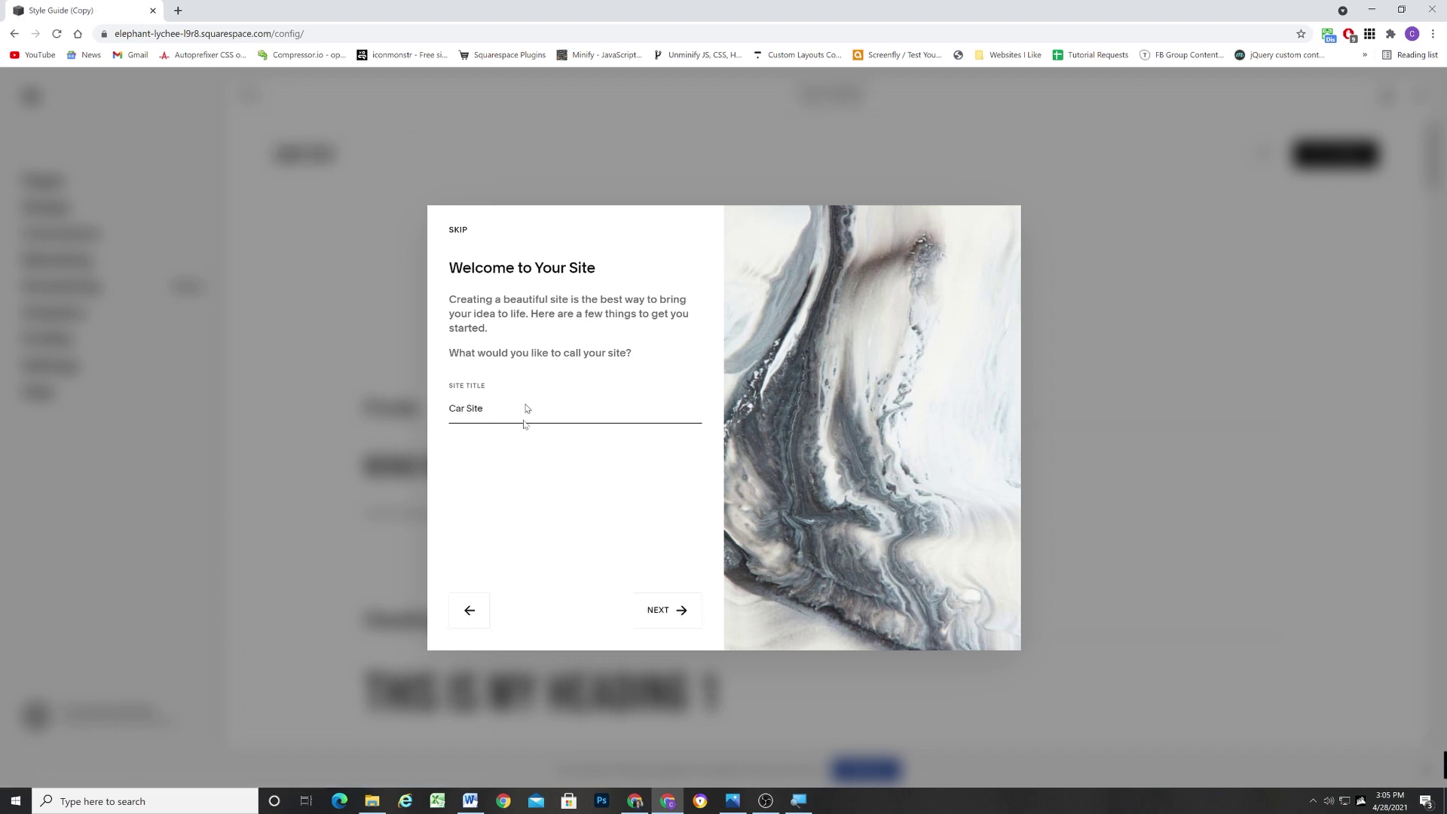
Skip the welcome tour and scroll down through the Style Guide's font samples
{"action": "left_click", "coordinate": [458, 230]}
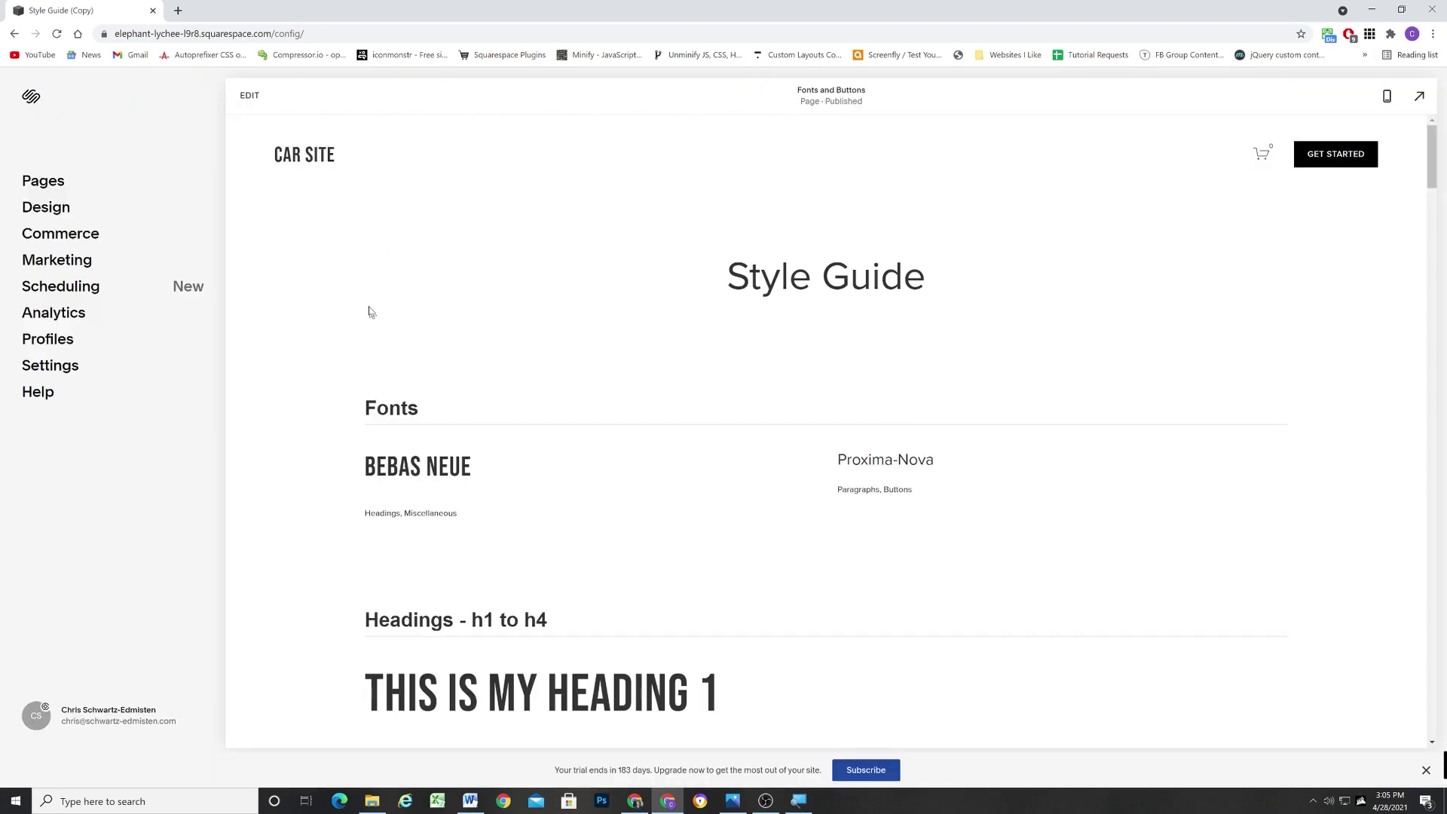
{"action": "scroll", "coordinate": [328, 400], "scroll_direction": "down", "scroll_amount": 10}
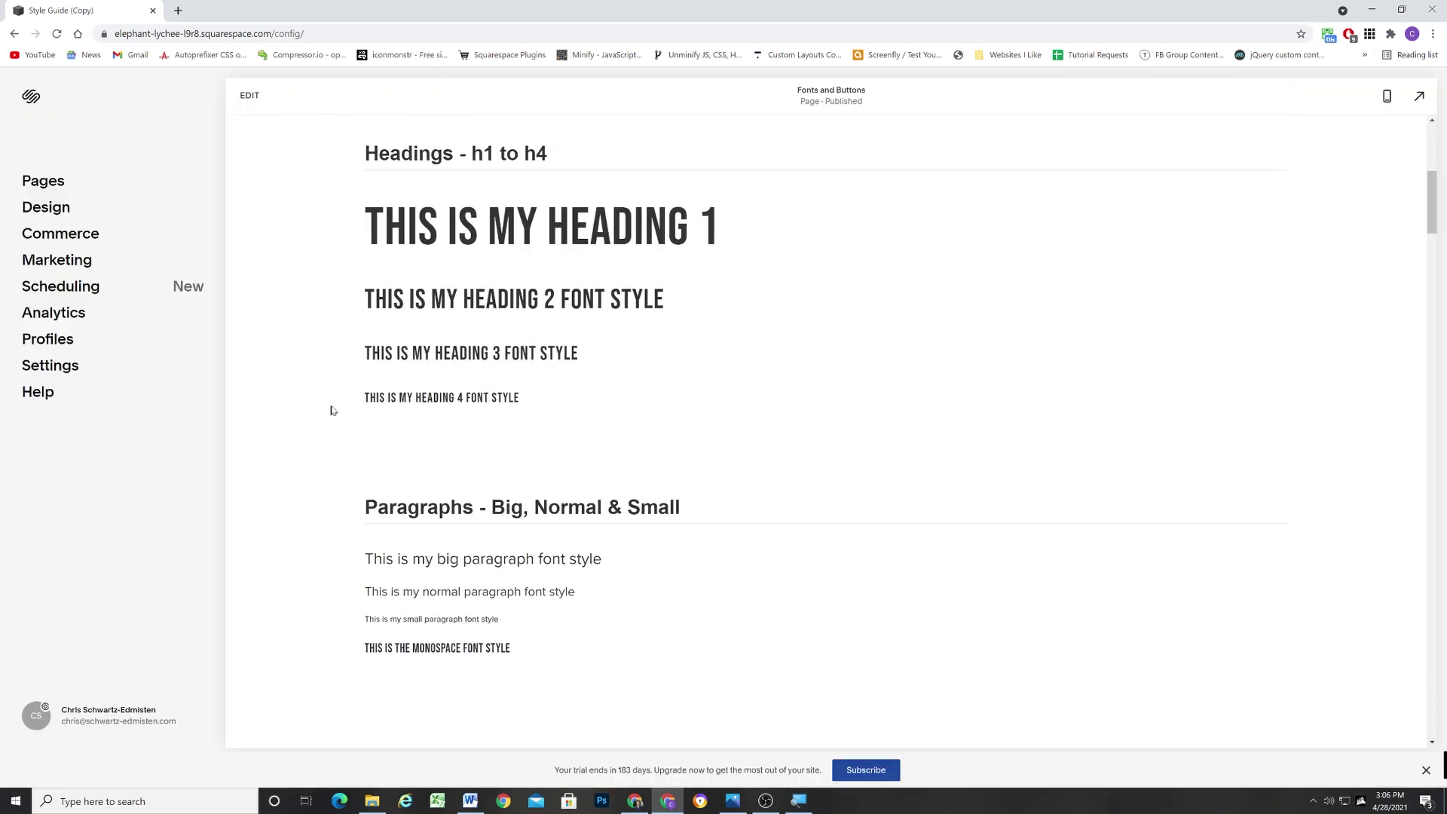
{"action": "scroll", "coordinate": [333, 408], "scroll_direction": "down", "scroll_amount": 12}
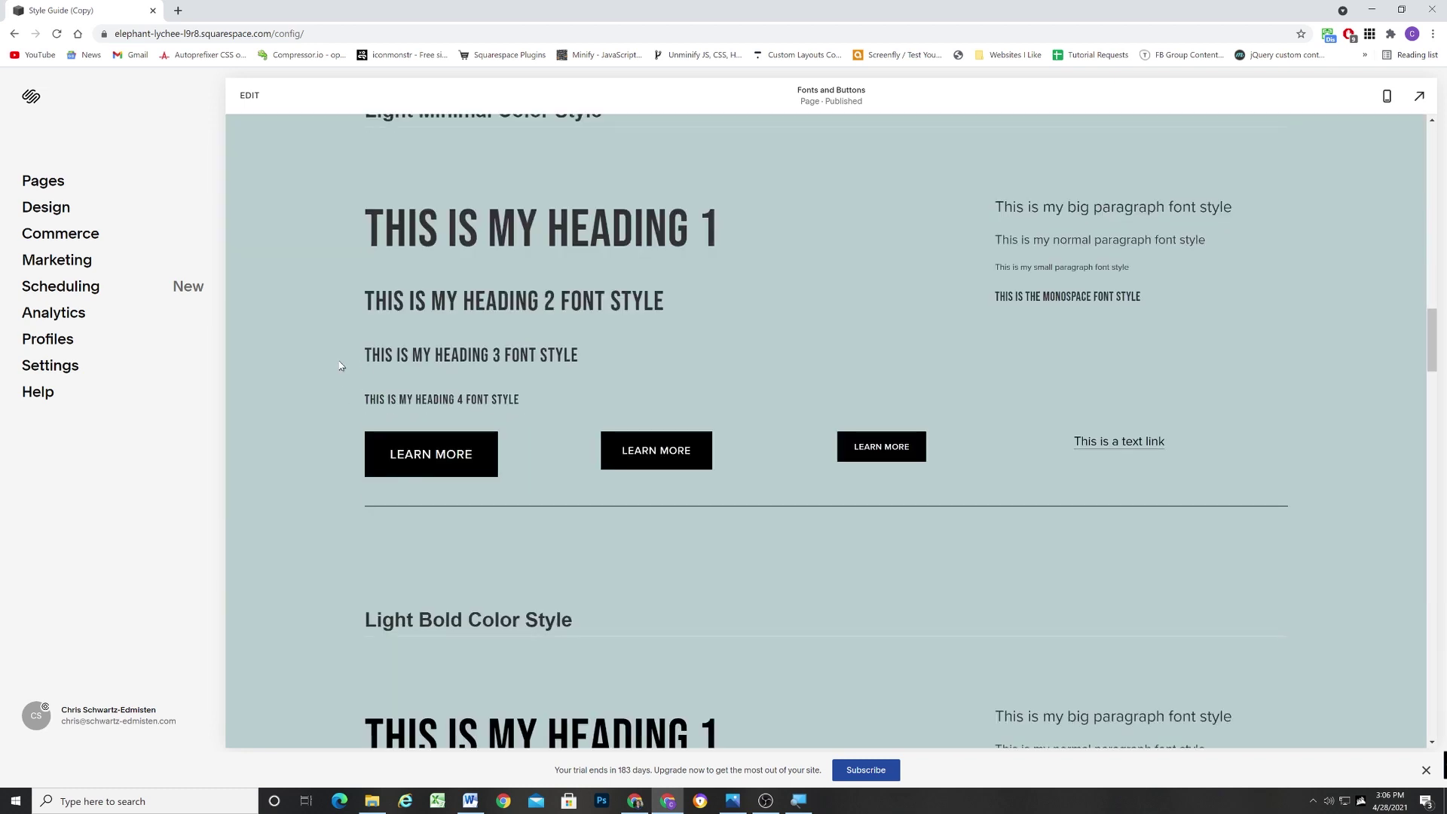
{"action": "scroll", "coordinate": [339, 366], "scroll_direction": "down", "scroll_amount": 5}
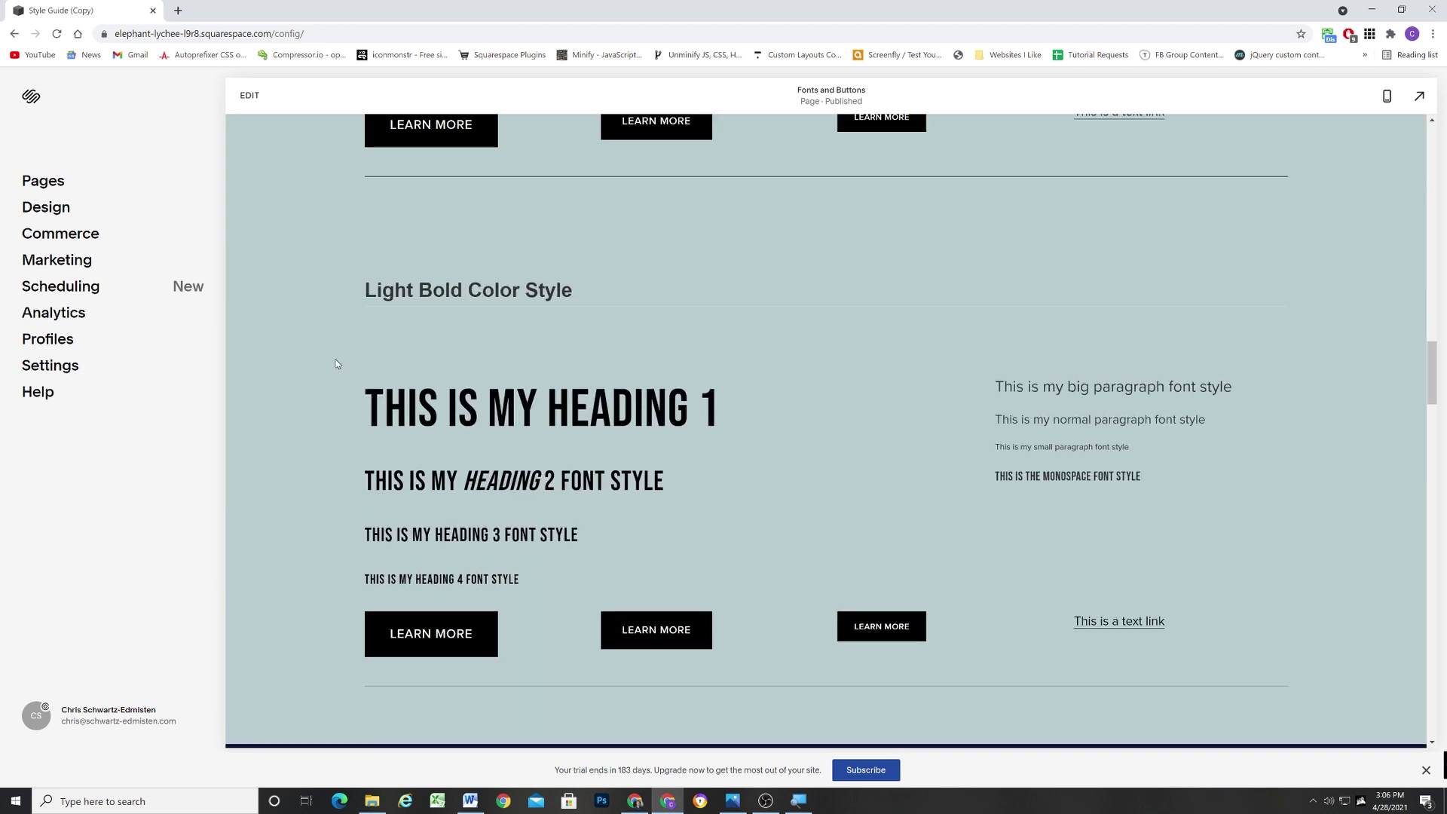
{"action": "scroll", "coordinate": [336, 362], "scroll_direction": "down", "scroll_amount": 3}
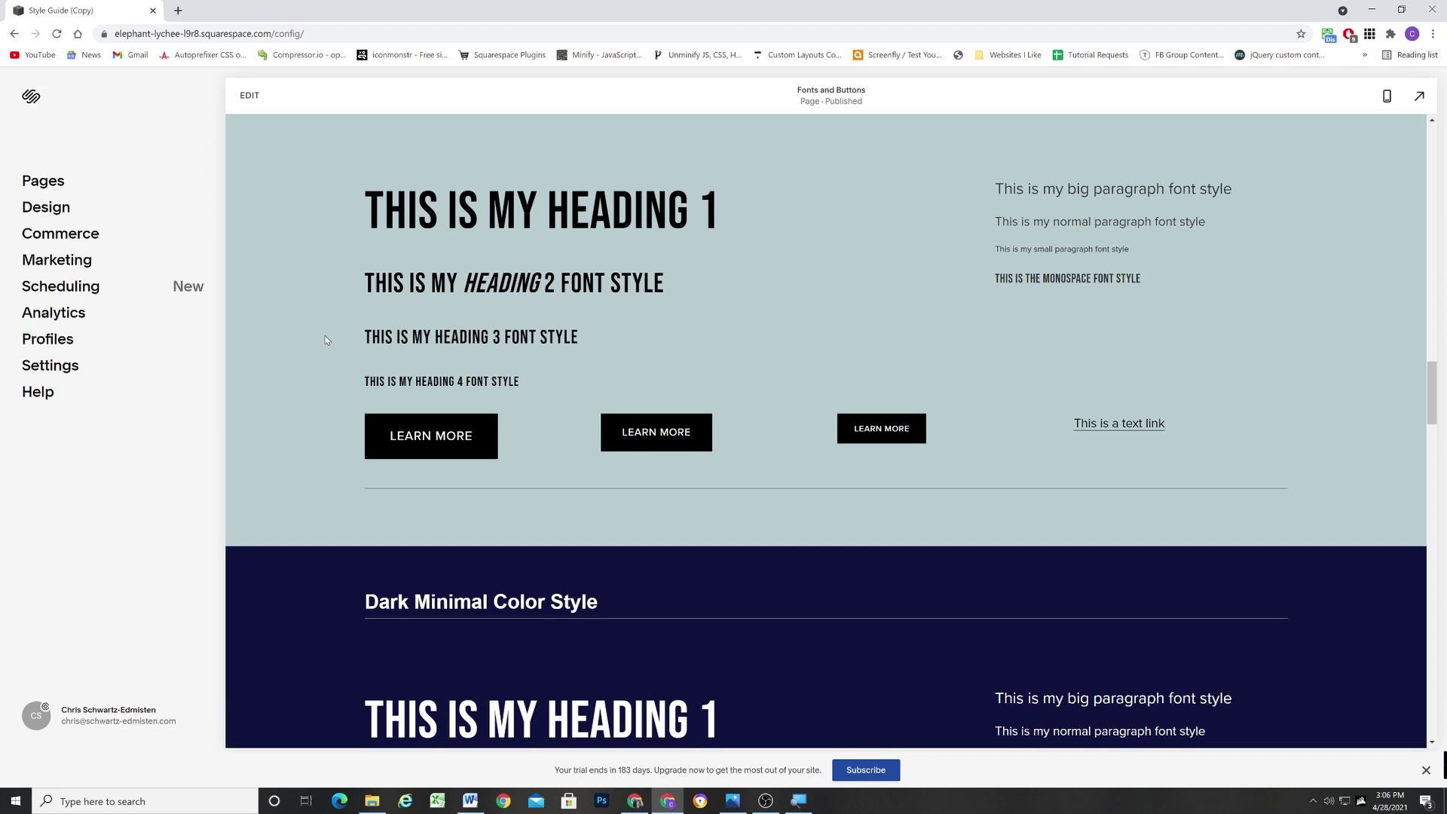
{"action": "scroll", "coordinate": [326, 376], "scroll_direction": "down", "scroll_amount": 4}
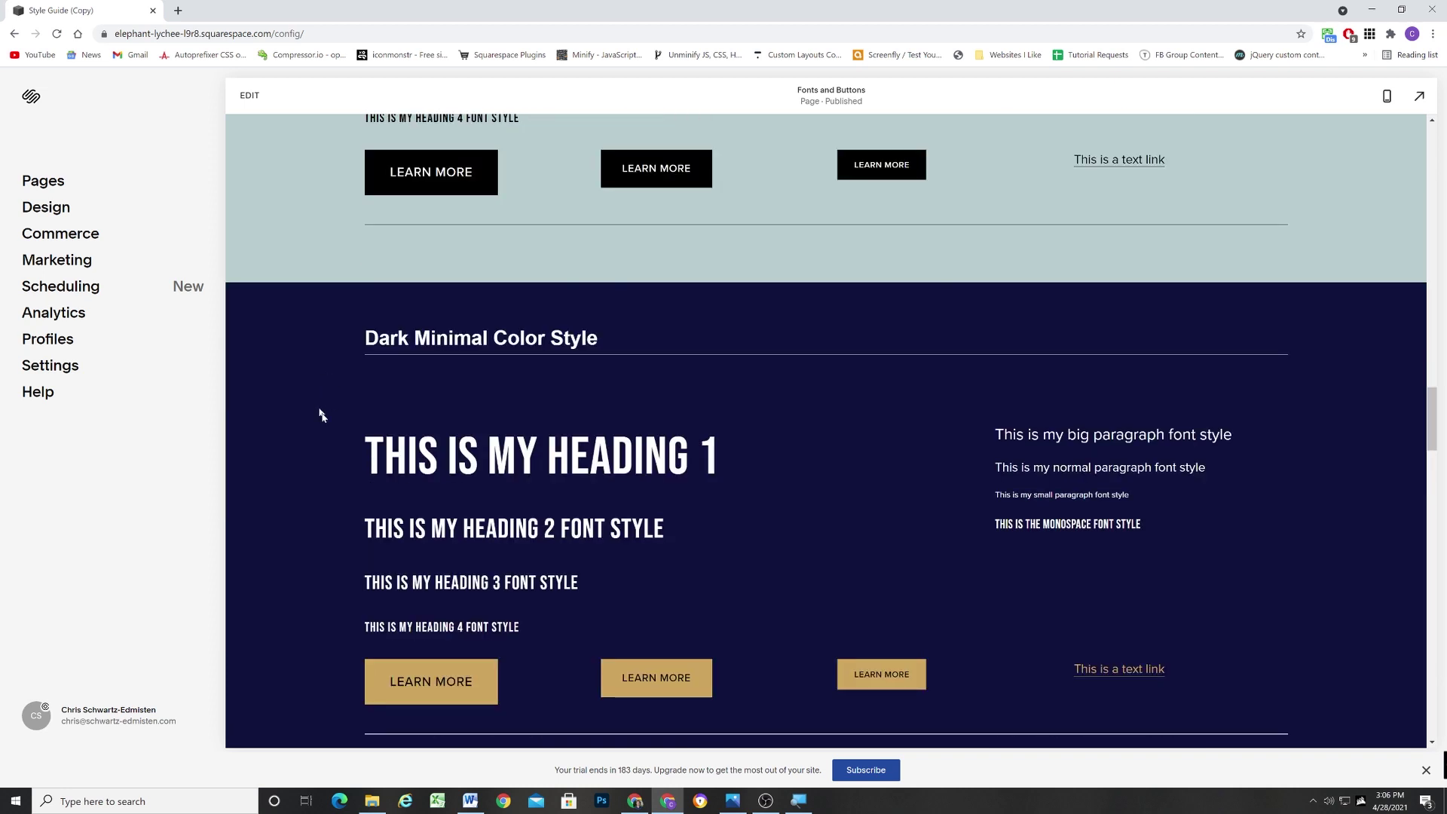
{"action": "scroll", "coordinate": [332, 395], "scroll_direction": "down", "scroll_amount": 5}
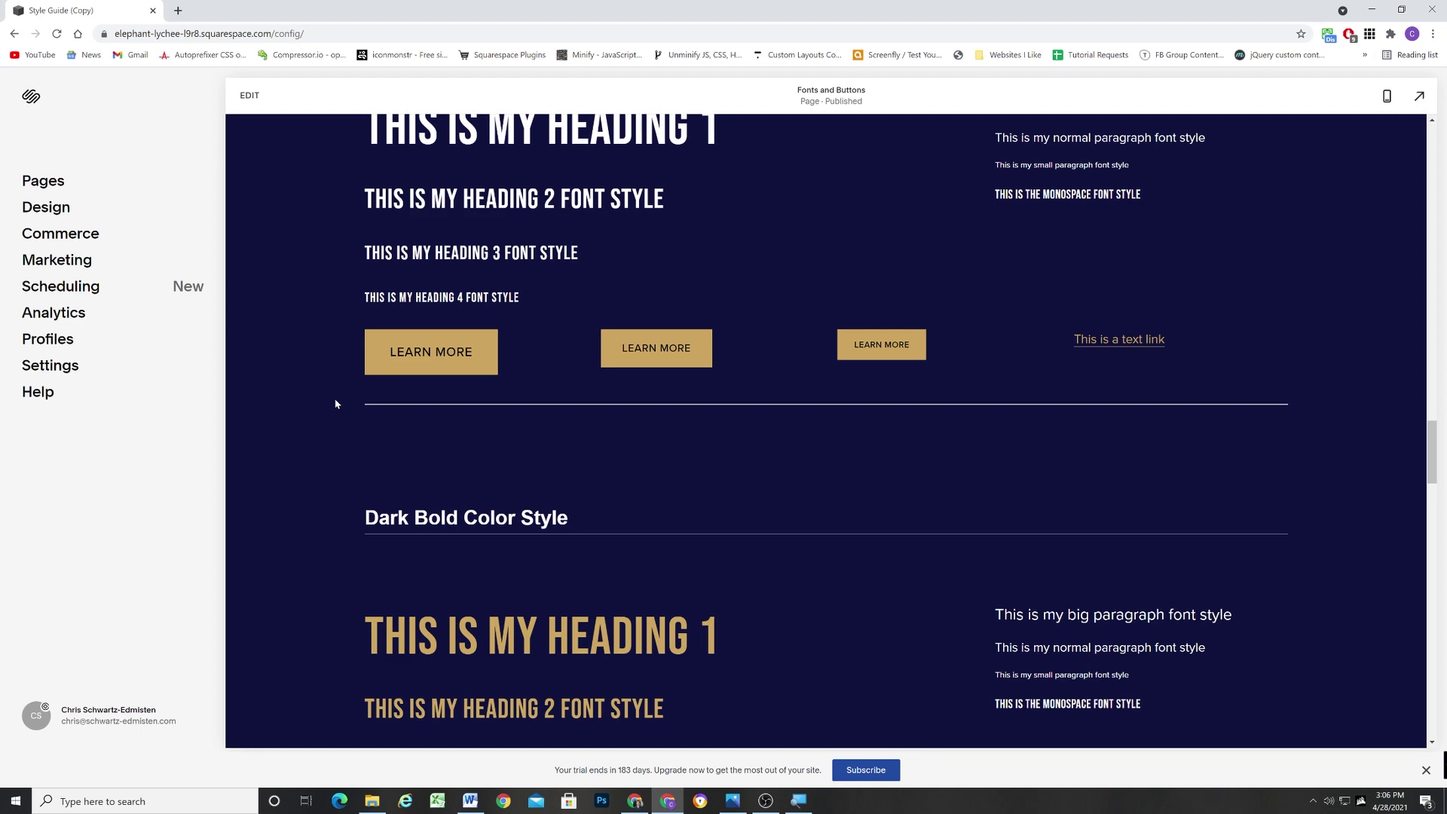
{"action": "scroll", "coordinate": [335, 404], "scroll_direction": "down", "scroll_amount": 20}
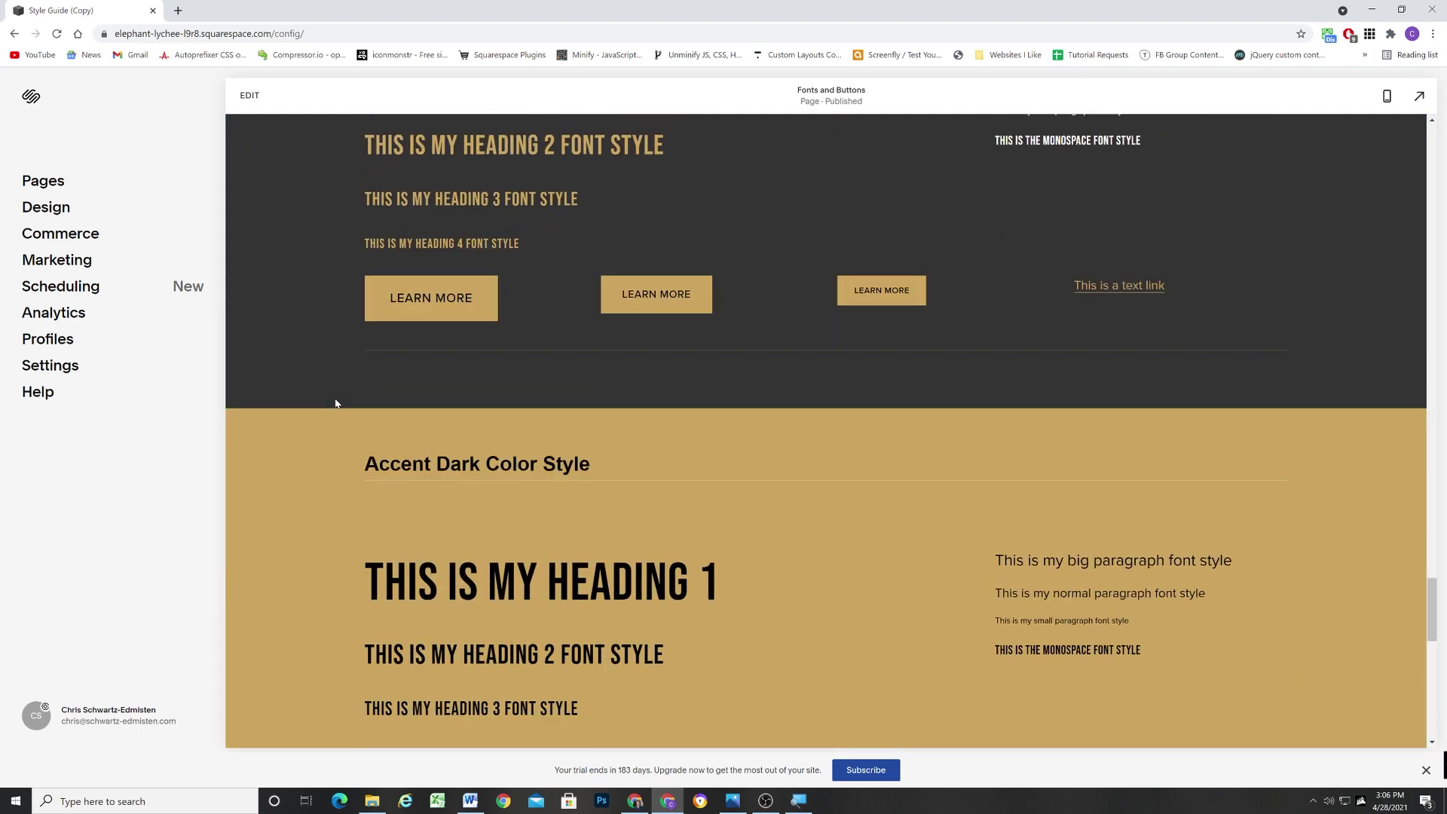
{"action": "scroll", "coordinate": [609, 319], "scroll_direction": "down", "scroll_amount": 4}
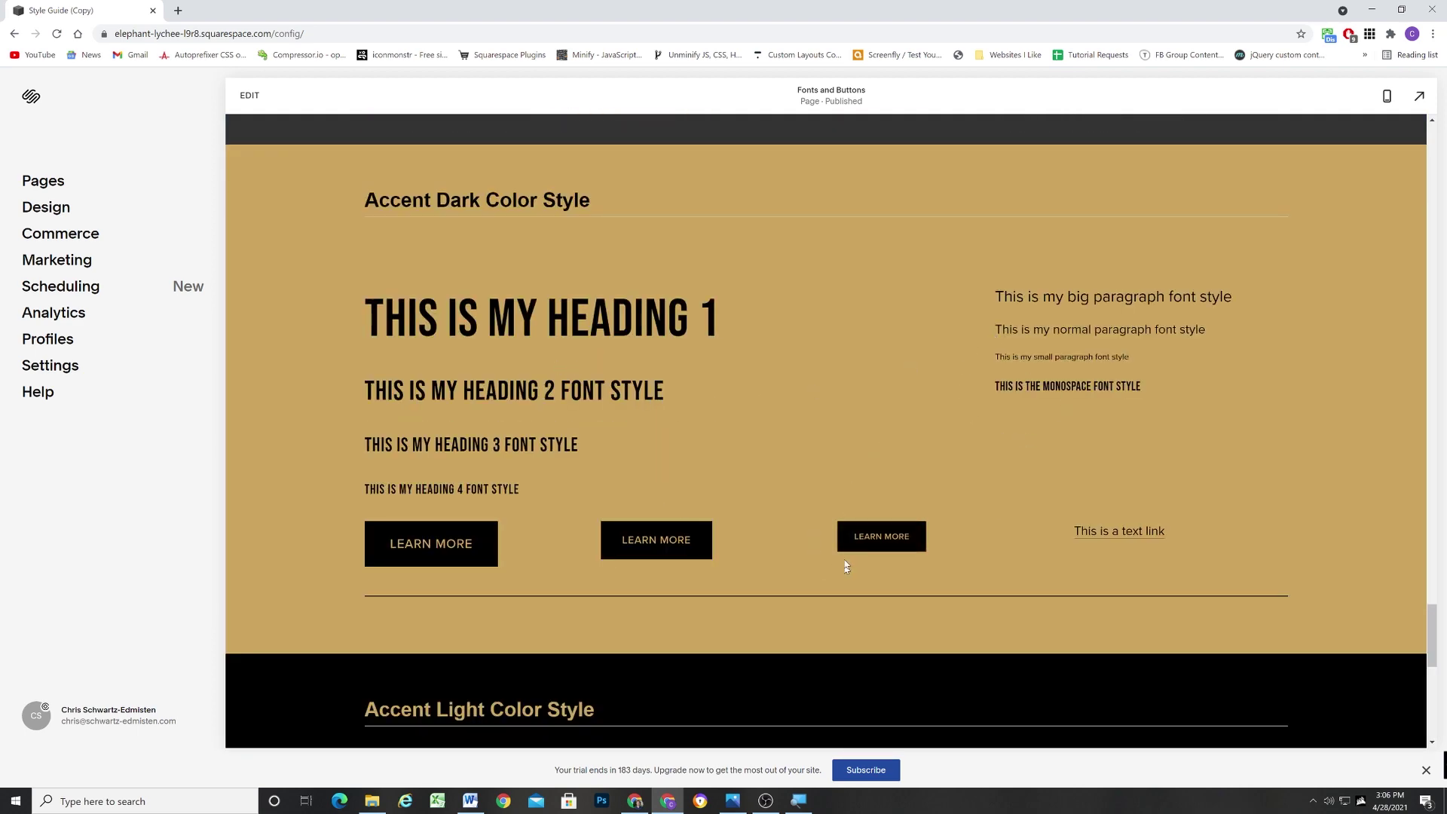
Review the Style Guide's six colour theme sections
{"action": "scroll", "coordinate": [595, 407], "scroll_direction": "down", "scroll_amount": 3}
{"action": "scroll", "coordinate": [390, 365], "scroll_direction": "down", "scroll_amount": 7}
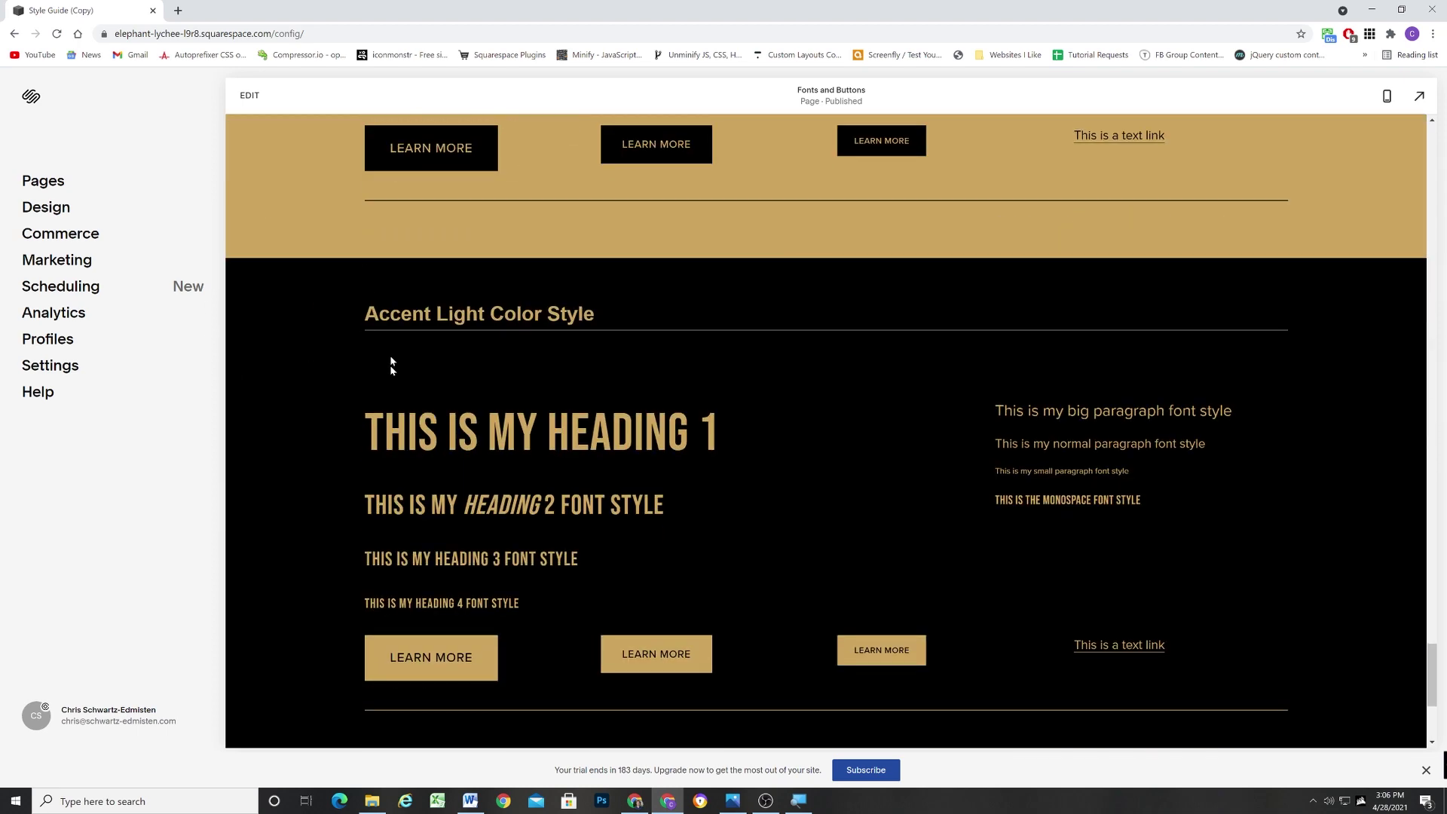
{"action": "scroll", "coordinate": [377, 479], "scroll_direction": "up", "scroll_amount": 15}
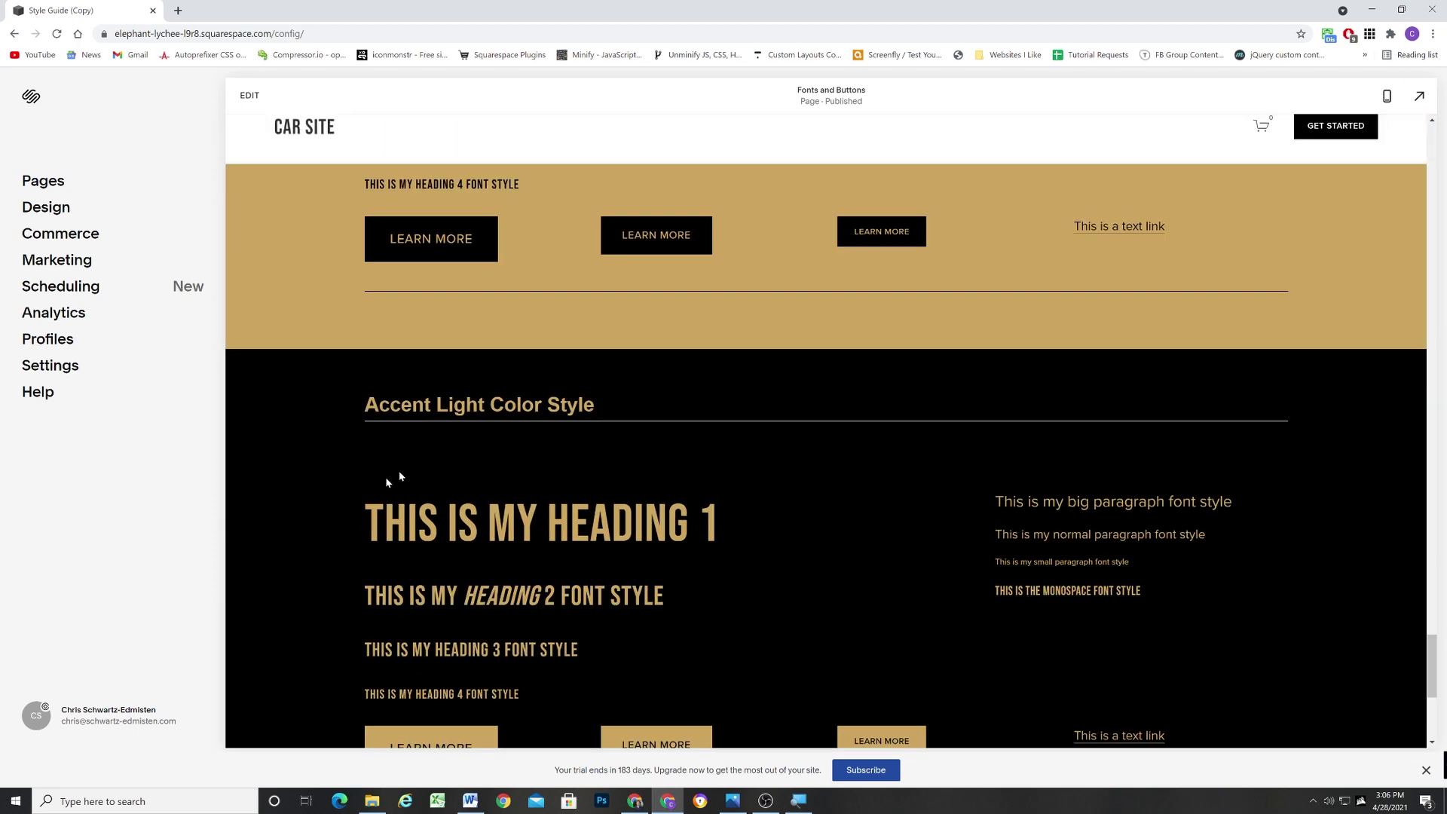
{"action": "scroll", "coordinate": [391, 482], "scroll_direction": "up", "scroll_amount": 20}
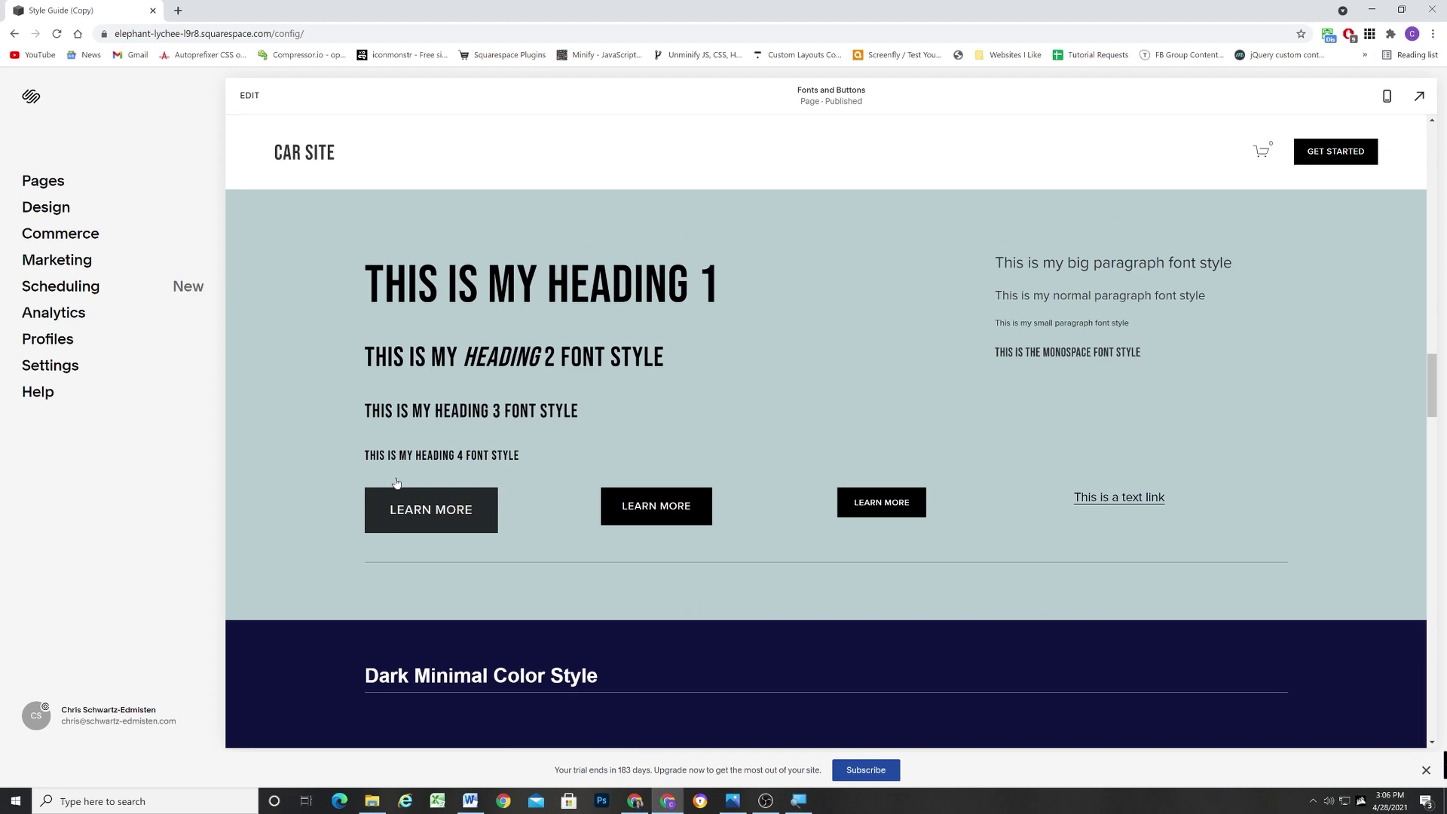
{"action": "scroll", "coordinate": [380, 479], "scroll_direction": "up", "scroll_amount": 3}
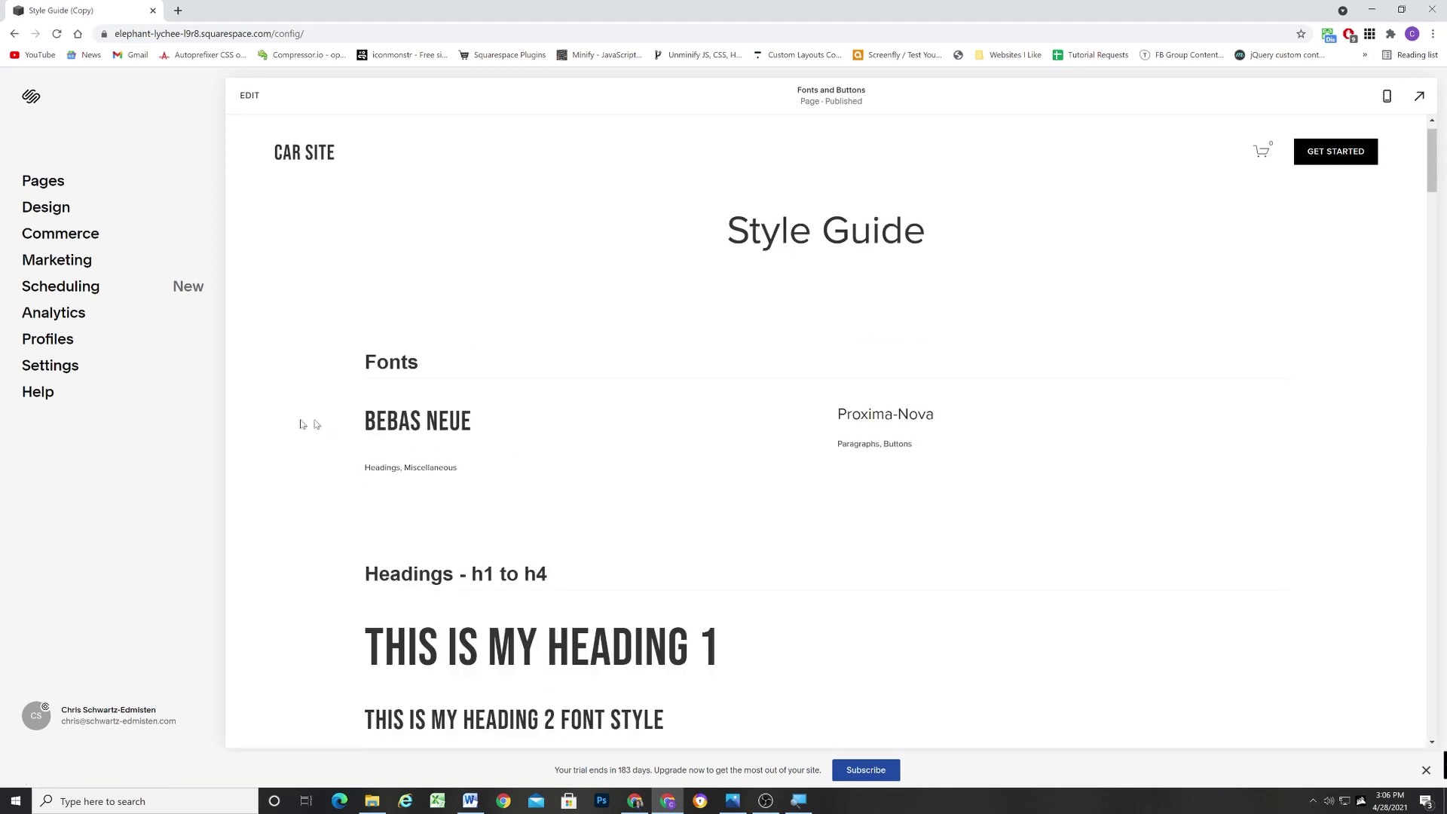
{"action": "scroll", "coordinate": [317, 482], "scroll_direction": "down", "scroll_amount": 9}
{"action": "scroll", "coordinate": [311, 474], "scroll_direction": "down", "scroll_amount": 14}
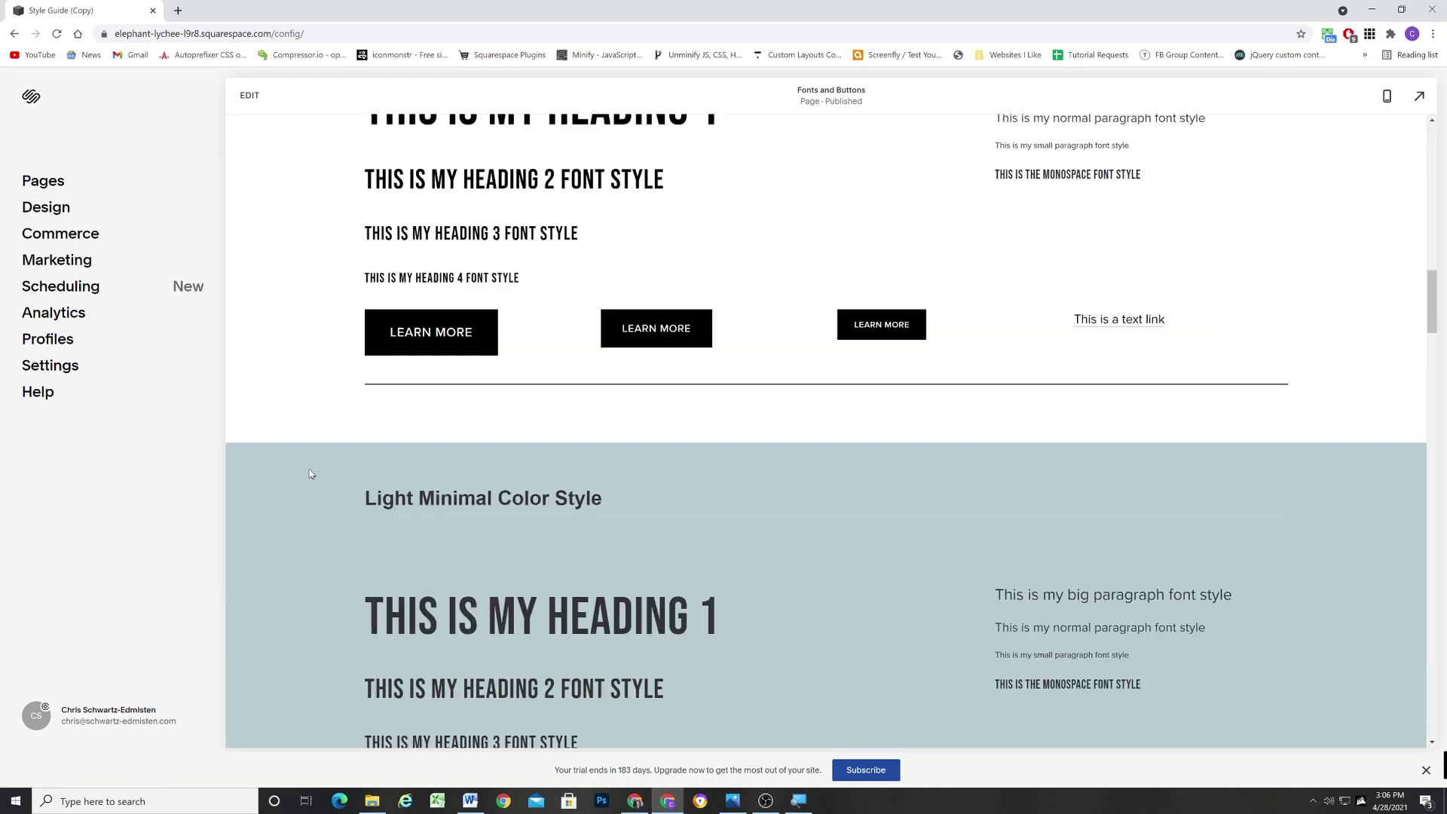
{"action": "scroll", "coordinate": [422, 349], "scroll_direction": "down", "scroll_amount": 11}
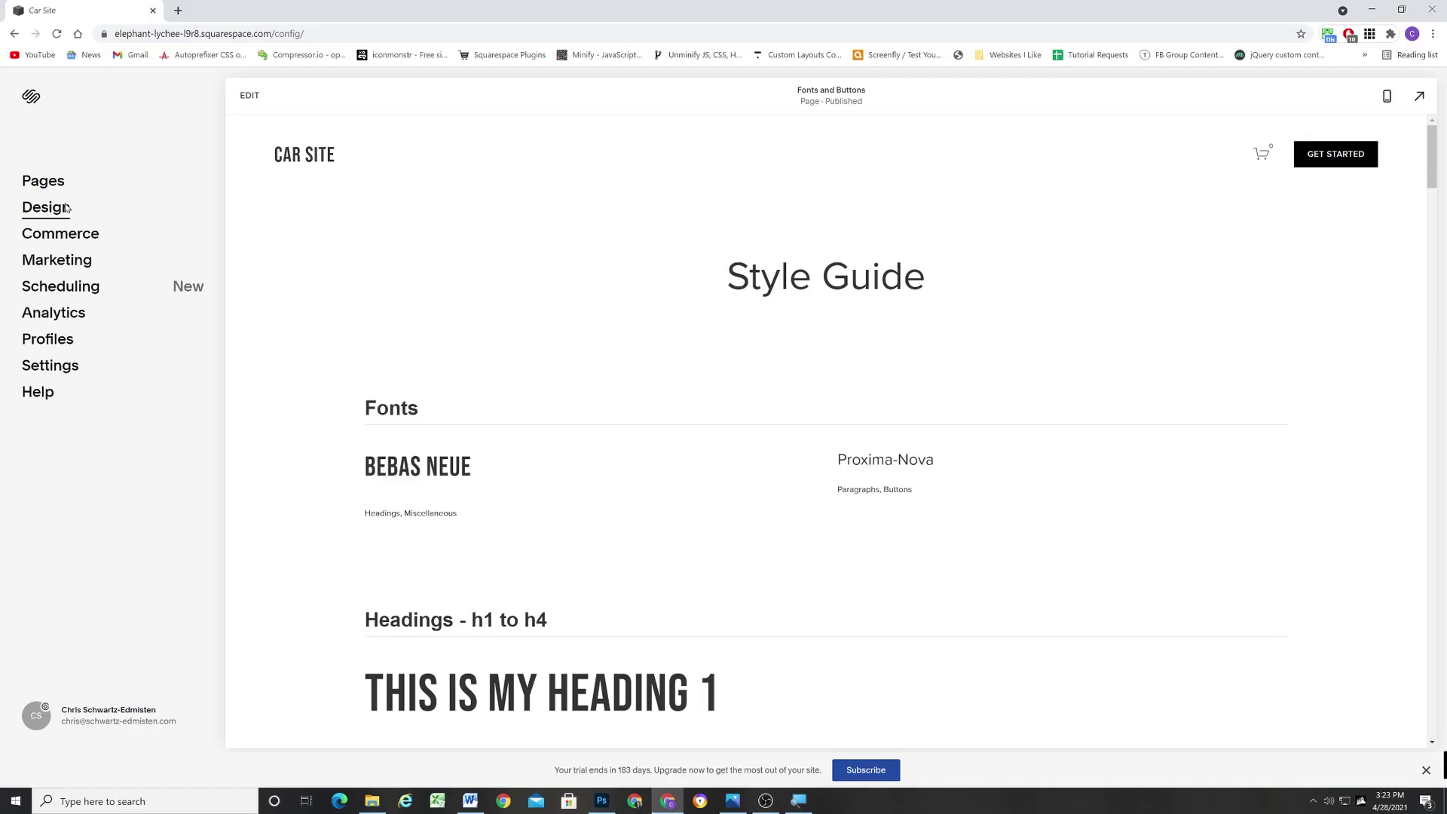
Go to Site Styles > Colors and open the Palette Editor
{"action": "left_click", "coordinate": [58, 208]}
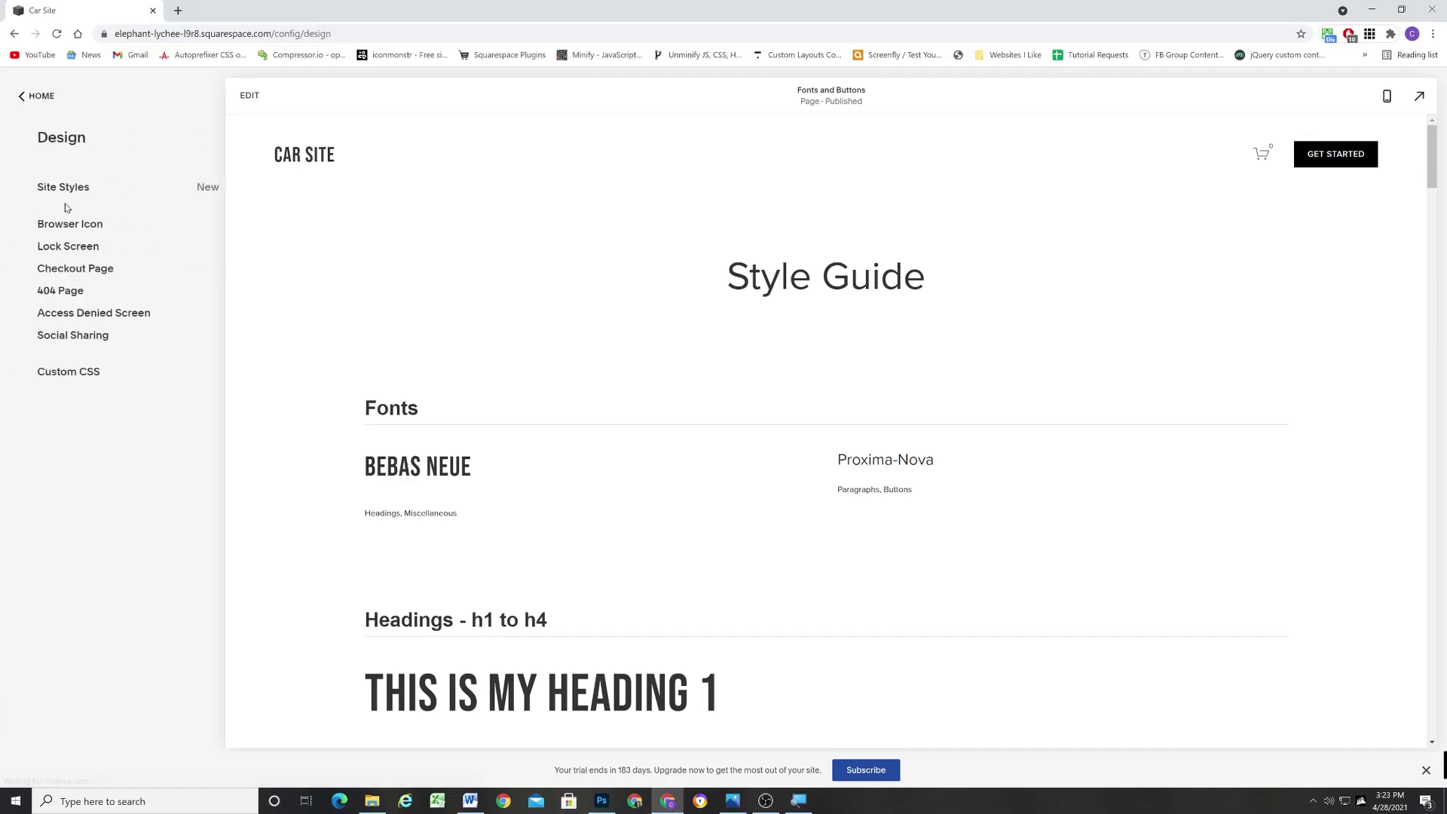
{"action": "left_click", "coordinate": [57, 189]}
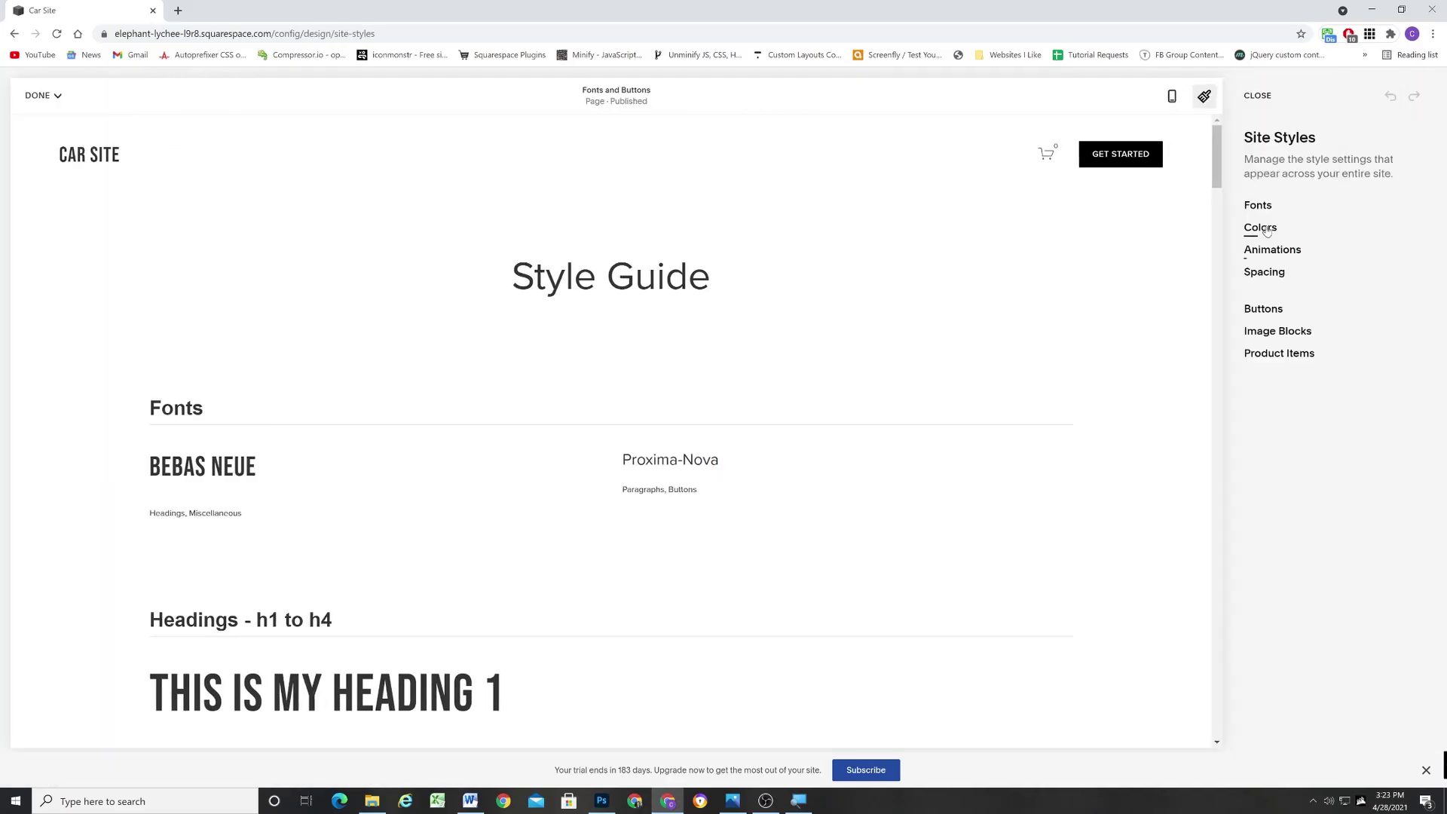
{"action": "left_click", "coordinate": [1266, 230]}
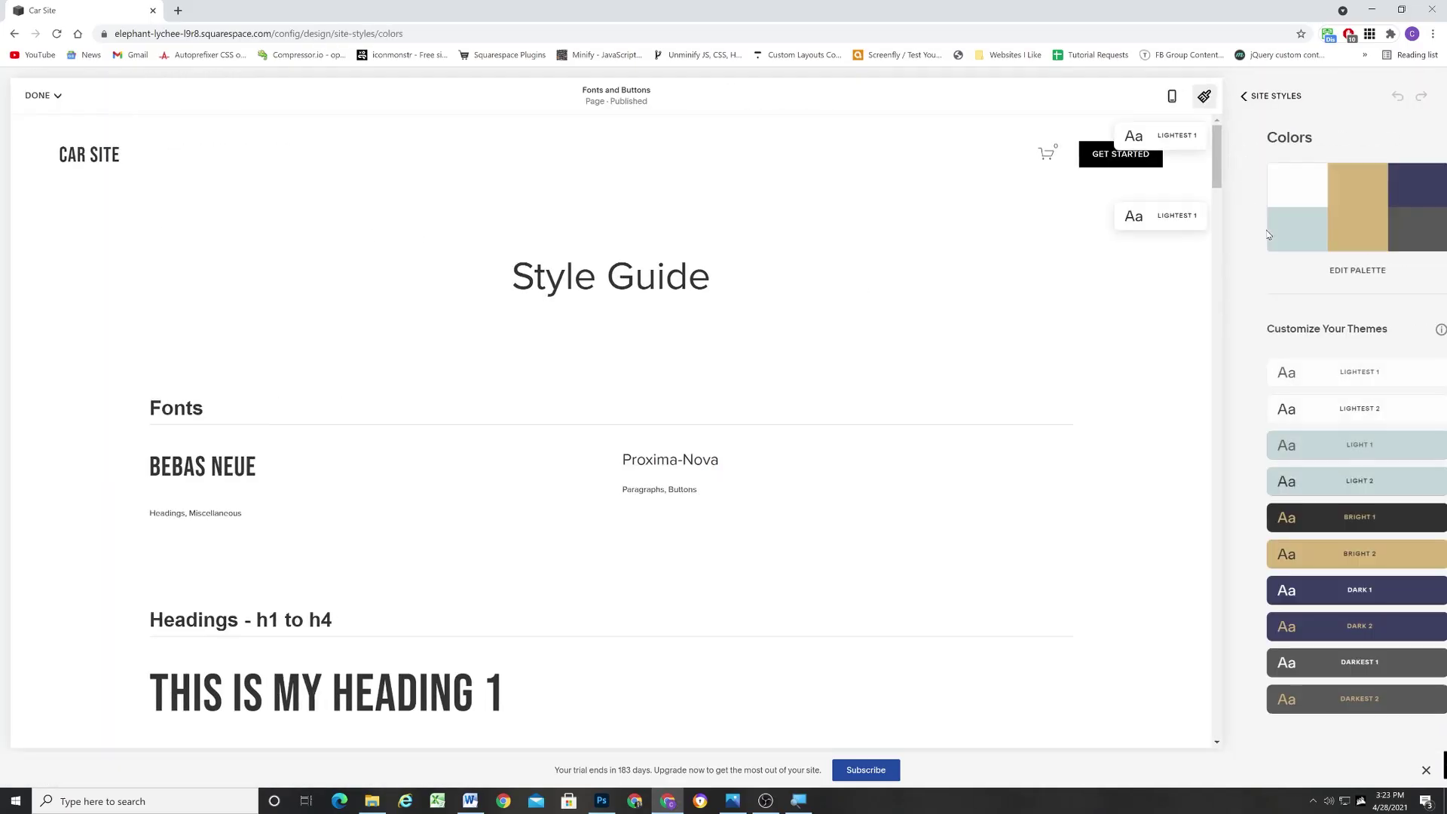
{"action": "left_click", "coordinate": [1338, 270]}
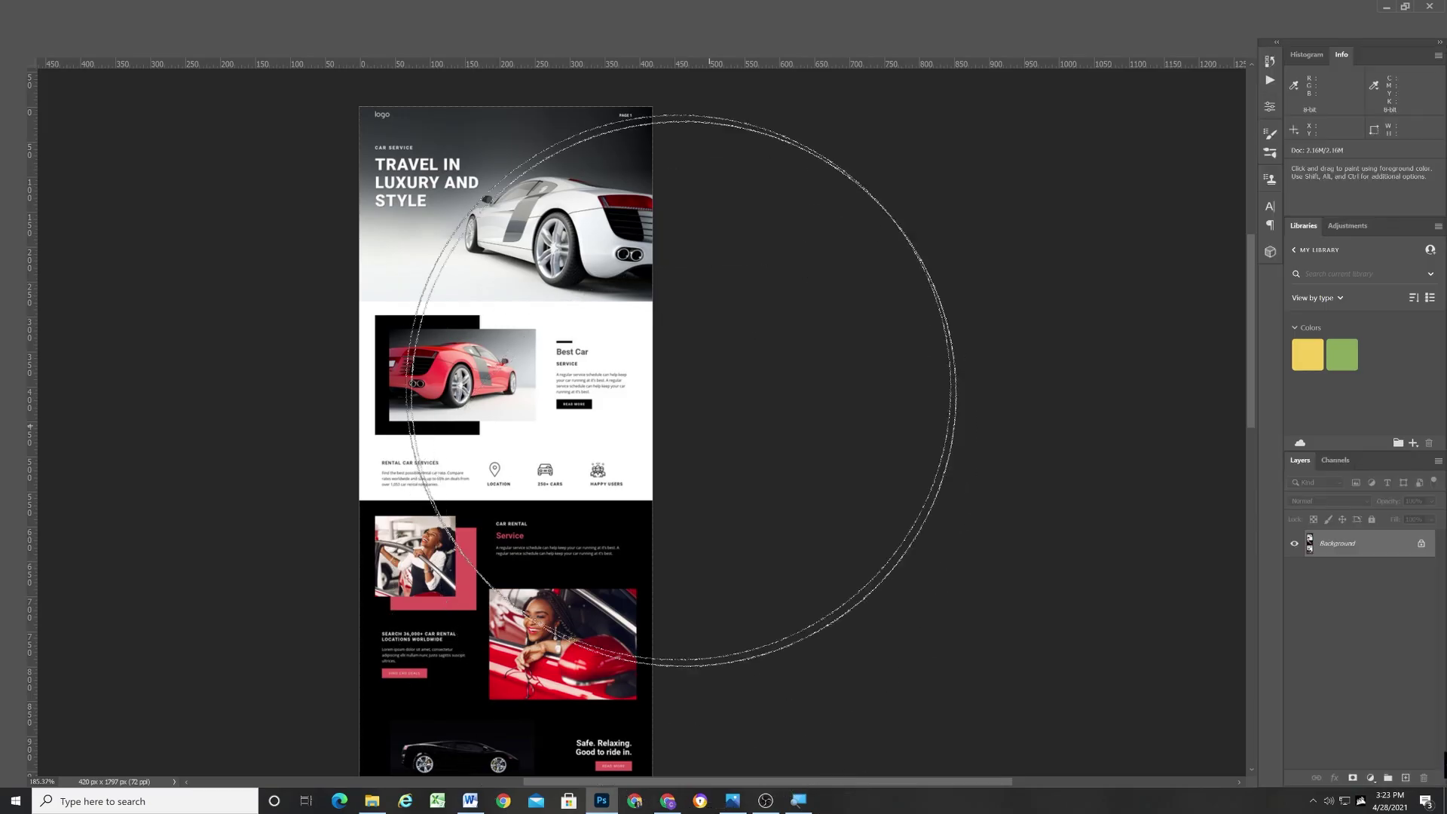
Sample the mockup's grey Best Car text in Photoshop, reading hex 505050, then return to Squarespace
{"action": "left_click", "coordinate": [602, 802]}
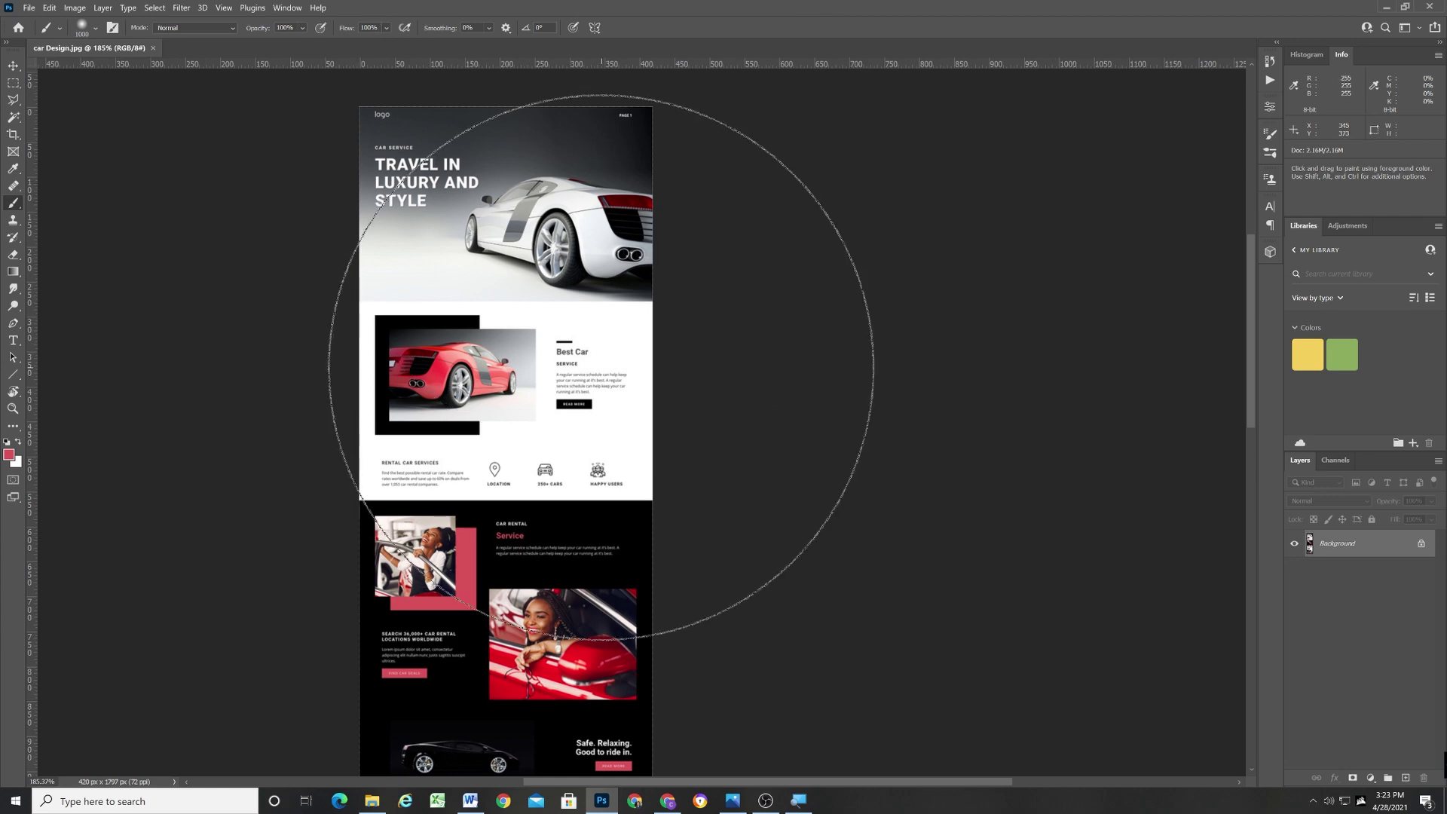
{"action": "scroll", "coordinate": [579, 351], "scroll_direction": "up", "scroll_amount": 10, "text": "alt"}
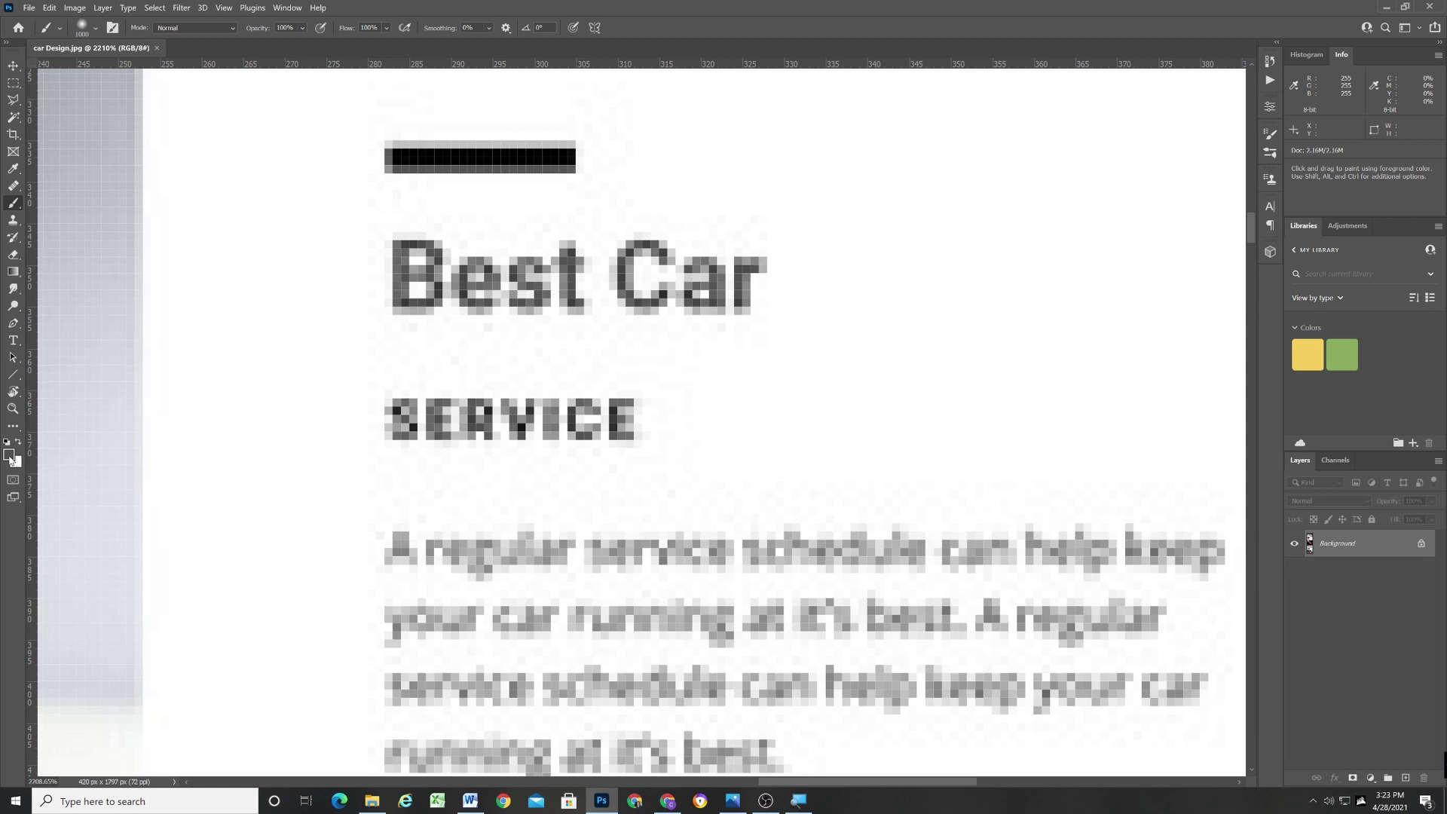
{"action": "left_click", "coordinate": [9, 455]}
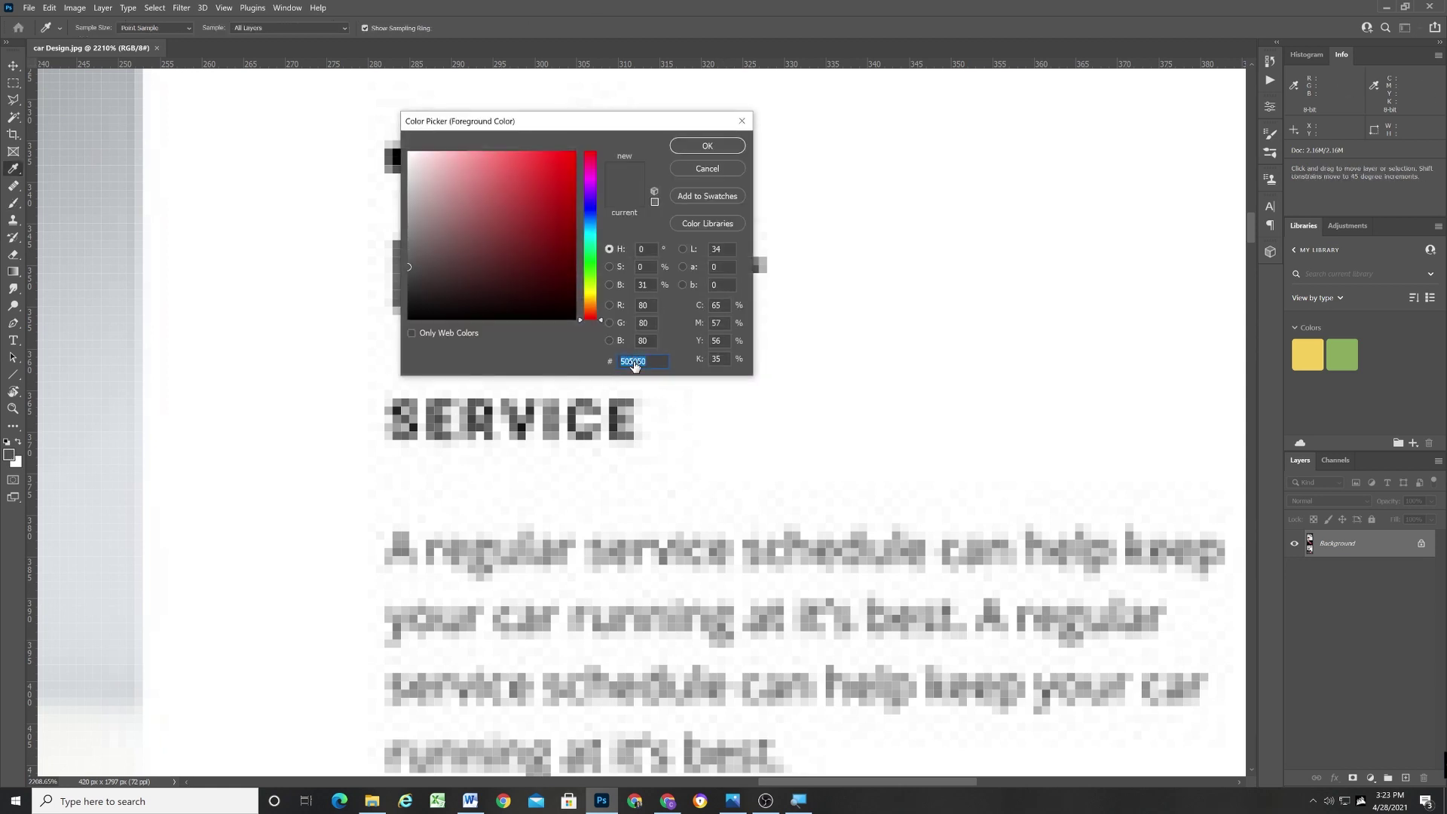
{"action": "left_click", "coordinate": [697, 147]}
{"action": "left_click", "coordinate": [1384, 6]}
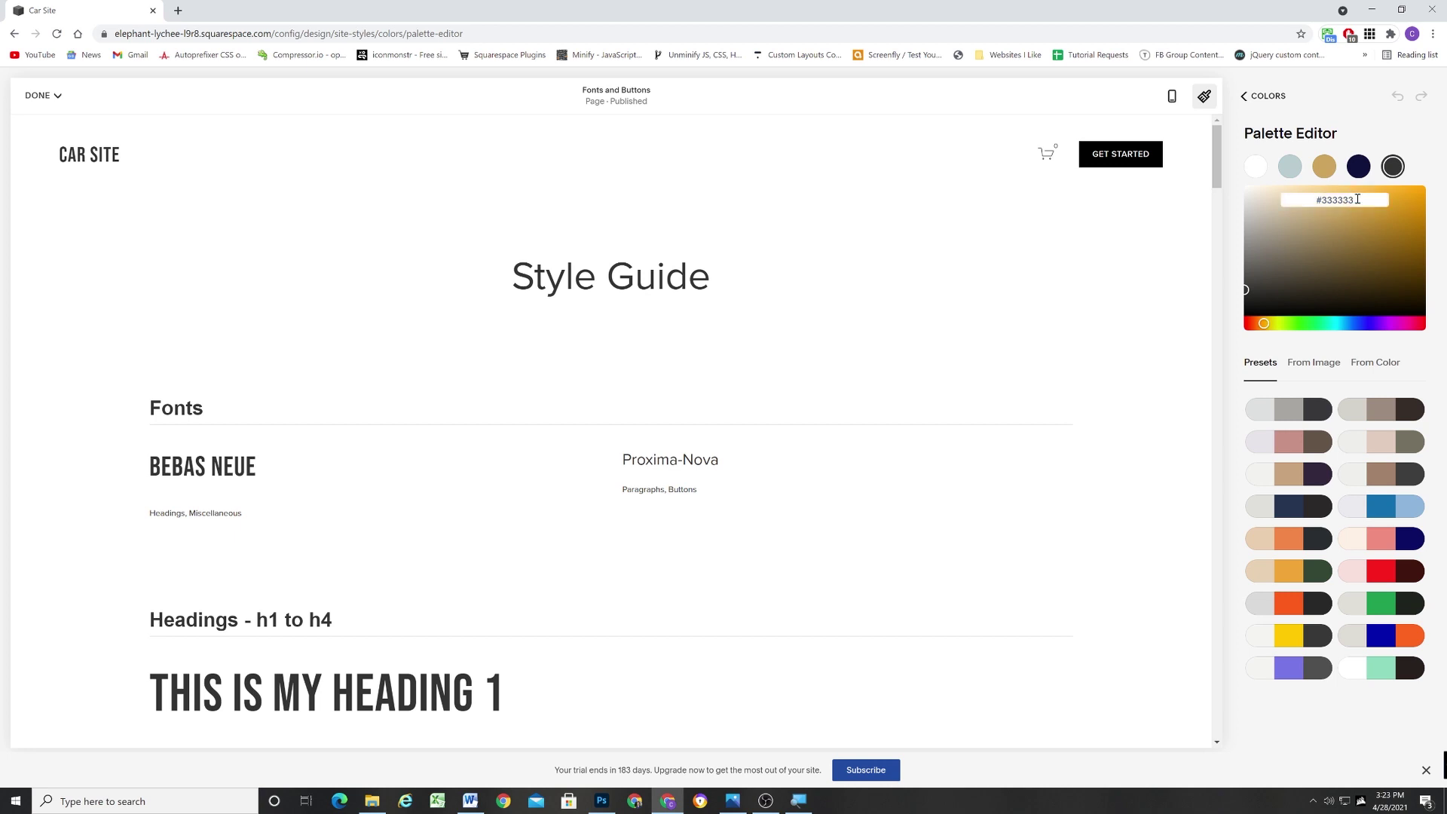
Set the darkest swatch to 000000 and the navy swatch to 505050
{"action": "type", "text": "000000"}
{"action": "left_click", "coordinate": [1358, 166]}
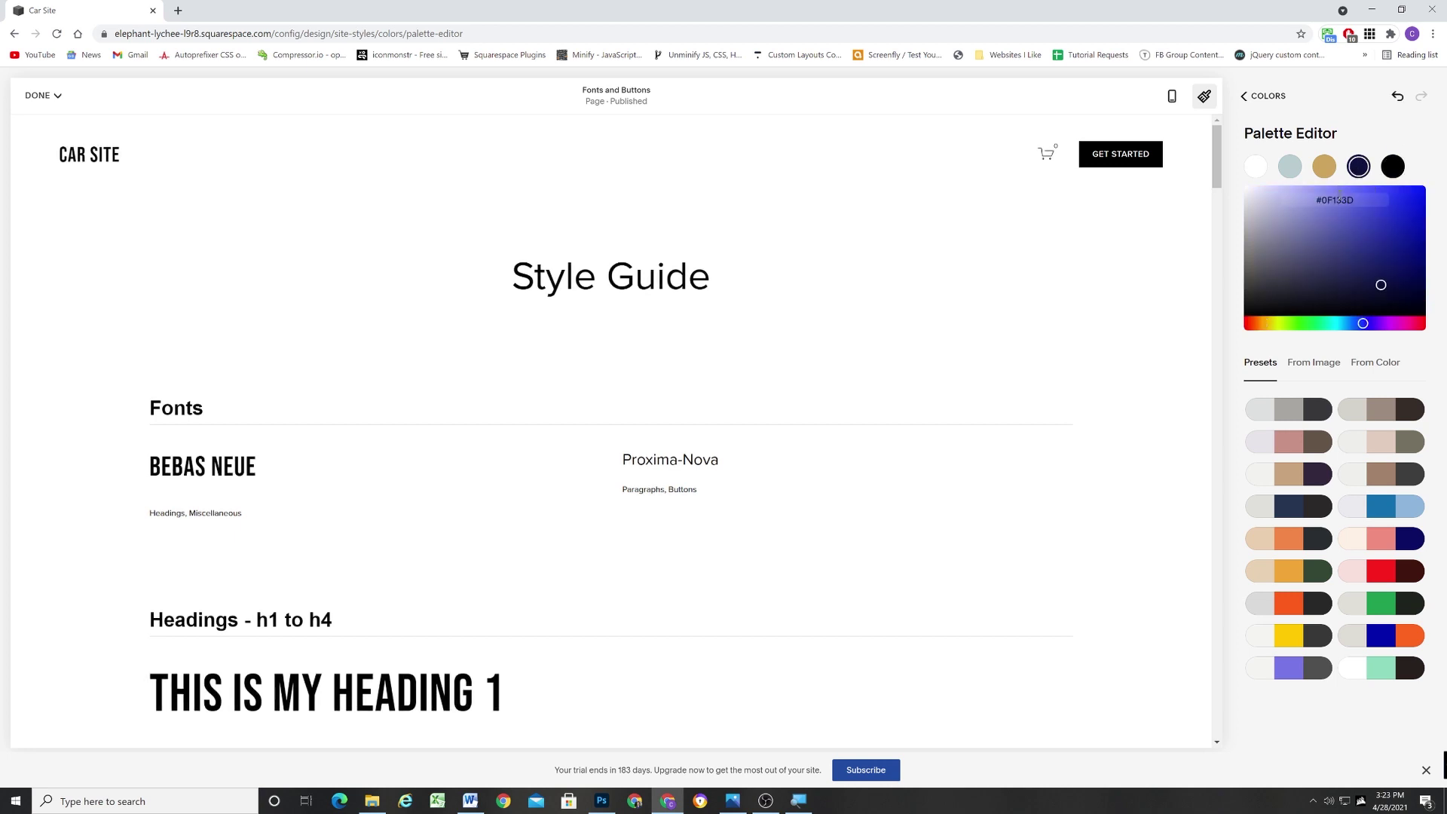
{"action": "left_click", "coordinate": [1323, 199]}
{"action": "type", "text": "505050"}
{"action": "key", "text": "Return"}
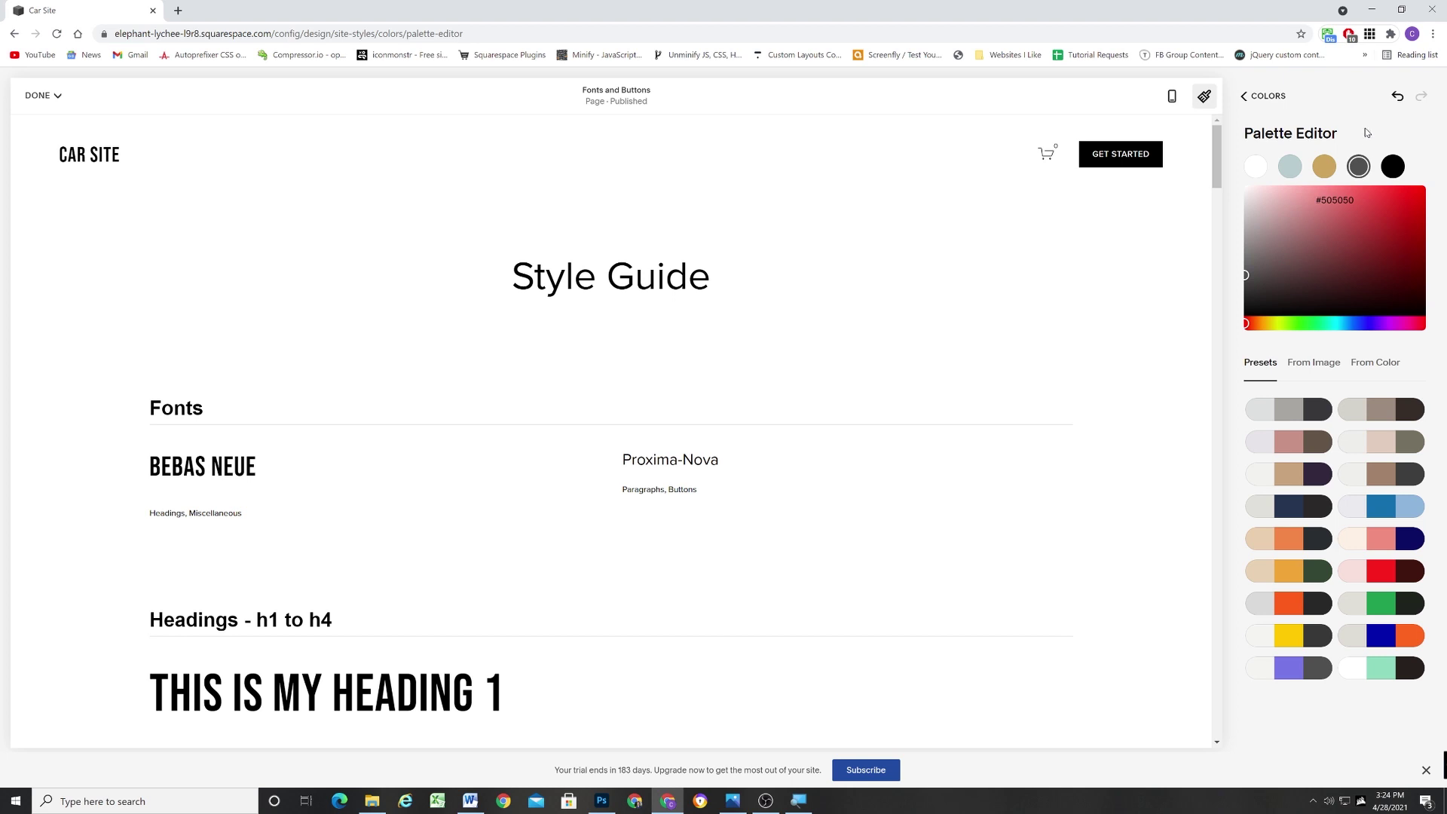
Select the gold swatch and copy the mockup's red hex value in Photoshop
{"action": "left_click", "coordinate": [1324, 167]}
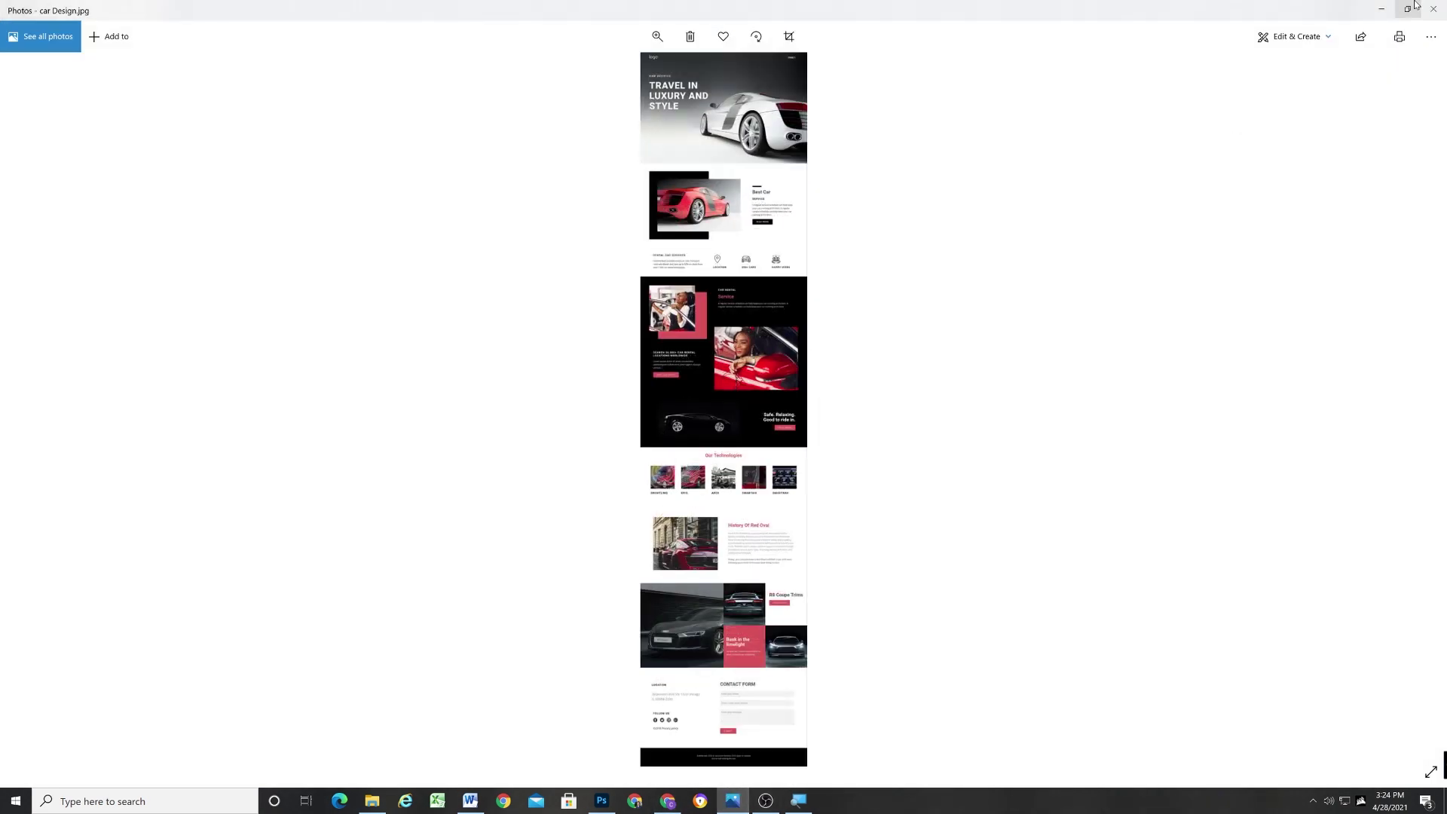
{"action": "left_click", "coordinate": [602, 801]}
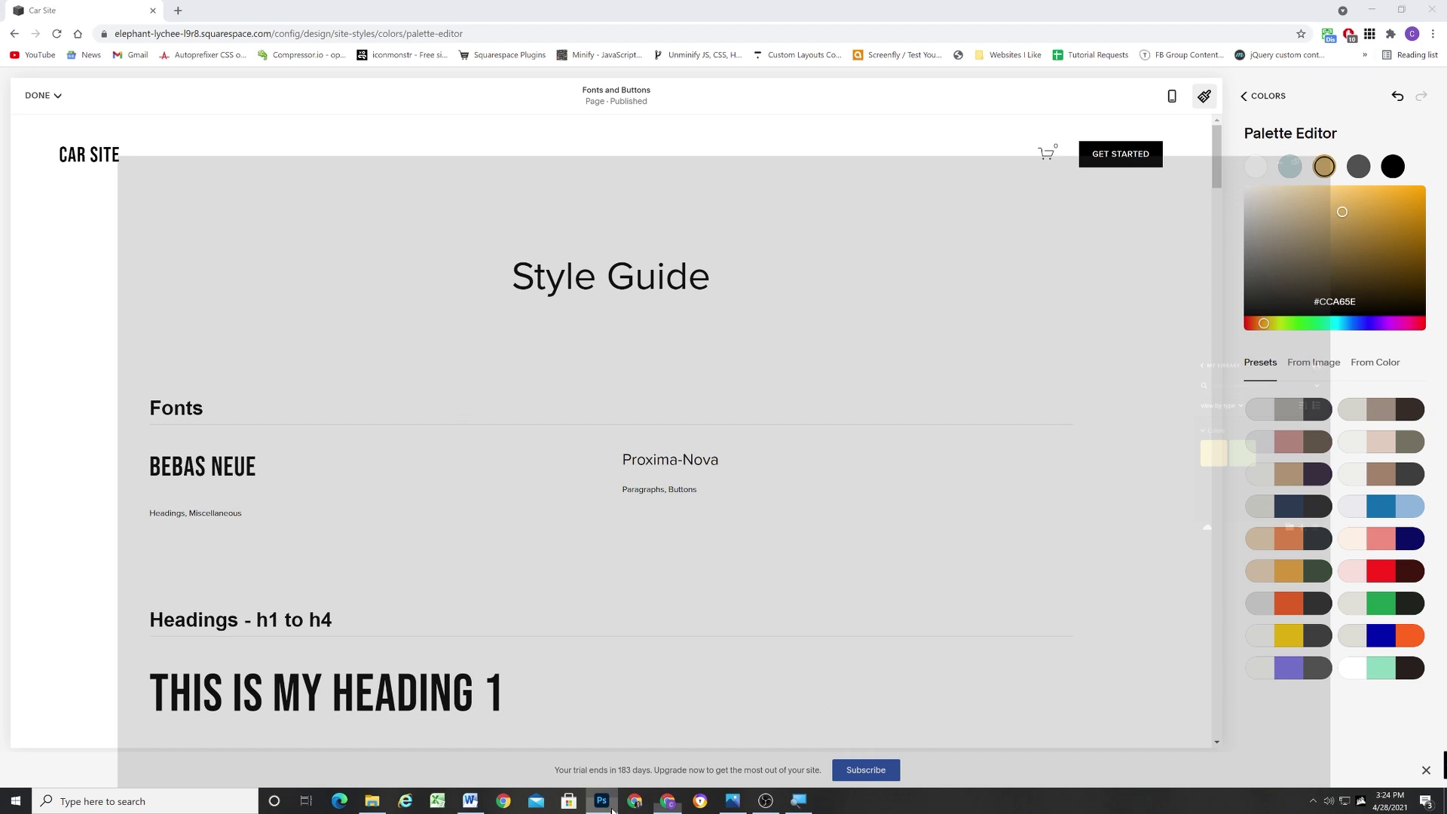
{"action": "key", "text": "ctrl+0"}
{"action": "left_click", "coordinate": [9, 454]}
{"action": "key", "text": "Escape"}
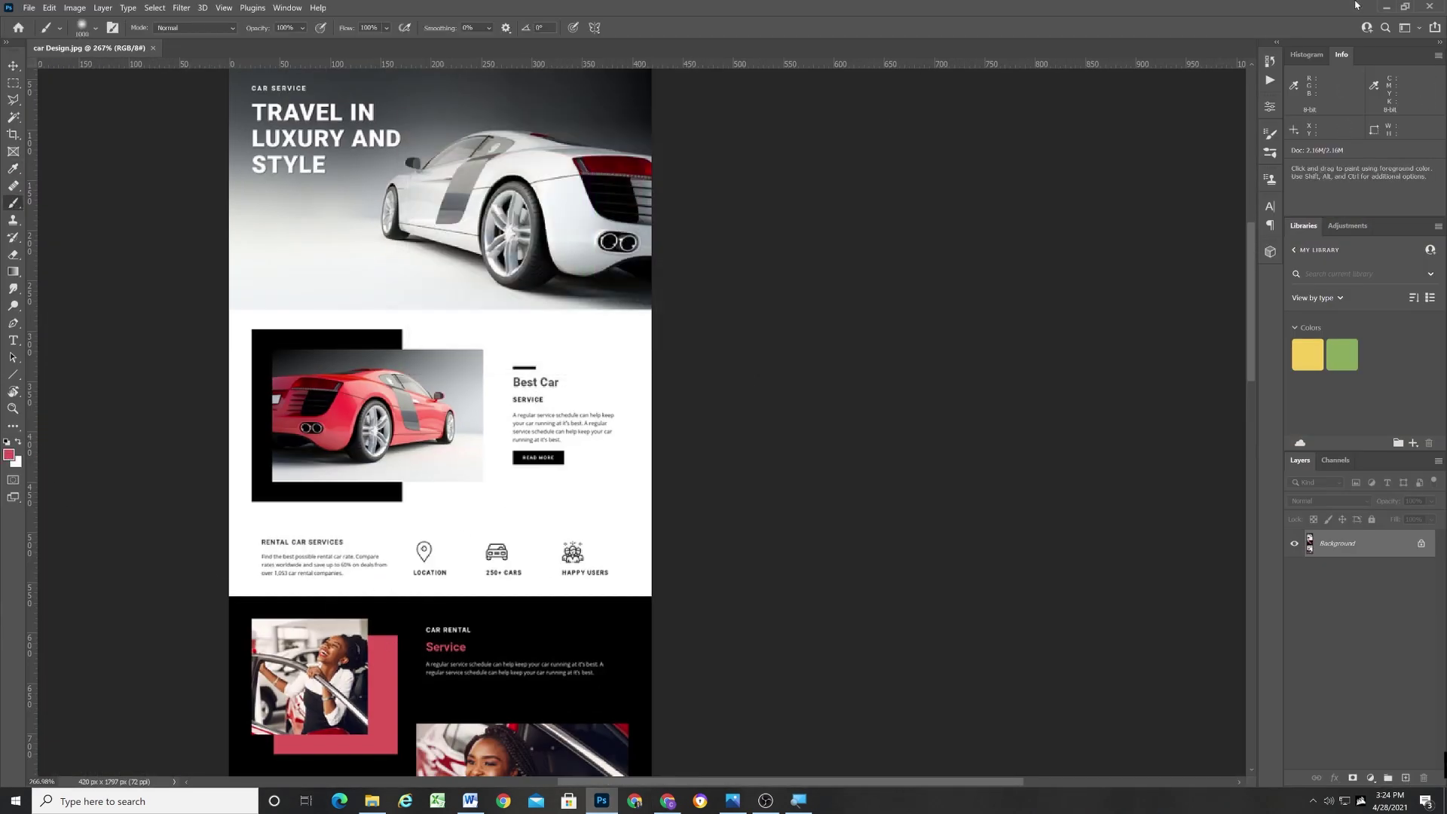
Replace the gold swatch with the design's red and change the pale blue swatch to light grey
{"action": "key", "text": "alt+Tab"}
{"action": "left_click", "coordinate": [1289, 167]}
{"action": "left_click", "coordinate": [1347, 301]}
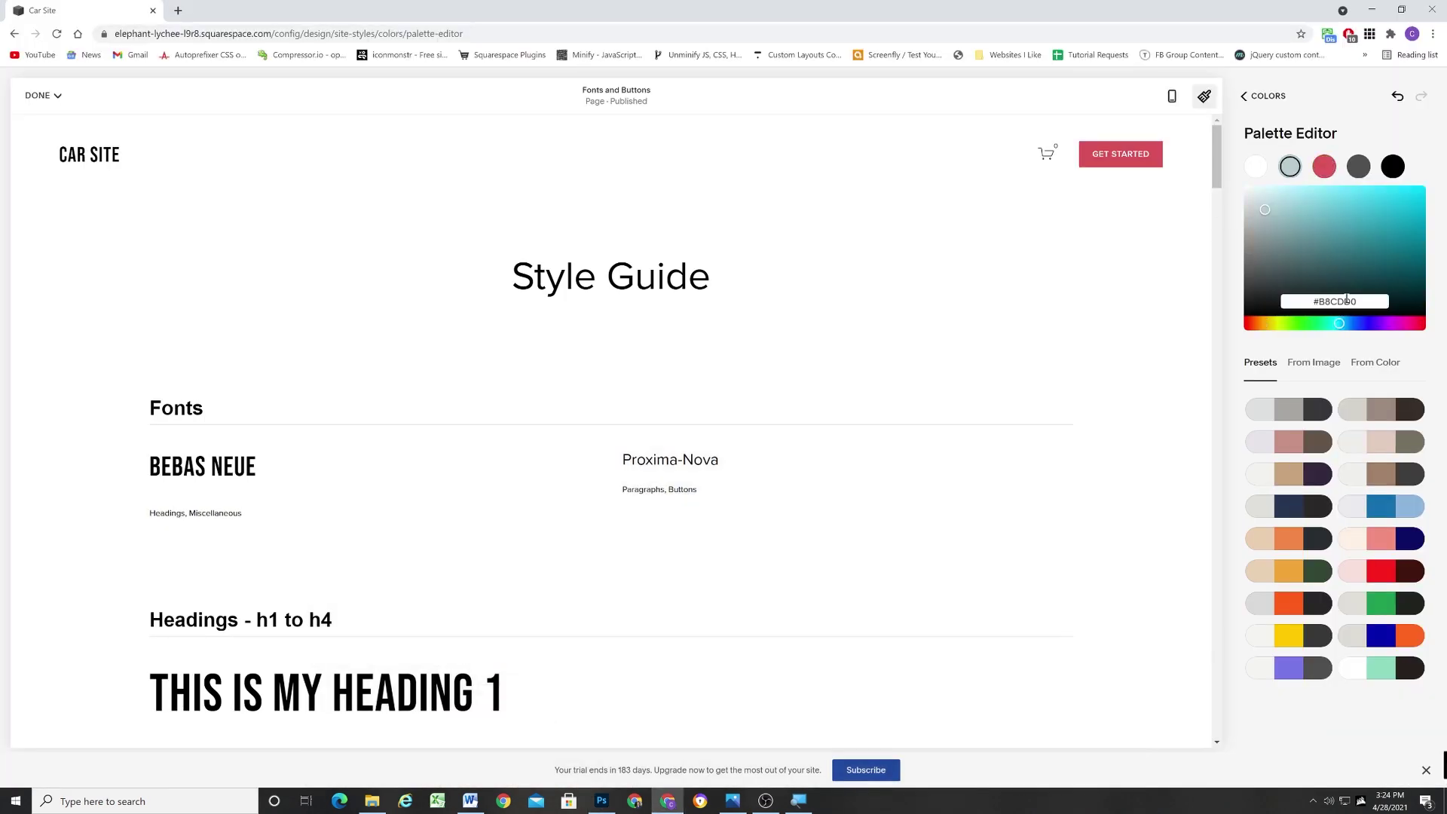
{"action": "key", "text": "BackSpace"}
{"action": "key", "text": "BackSpace"}
{"action": "key", "text": "BackSpace"}
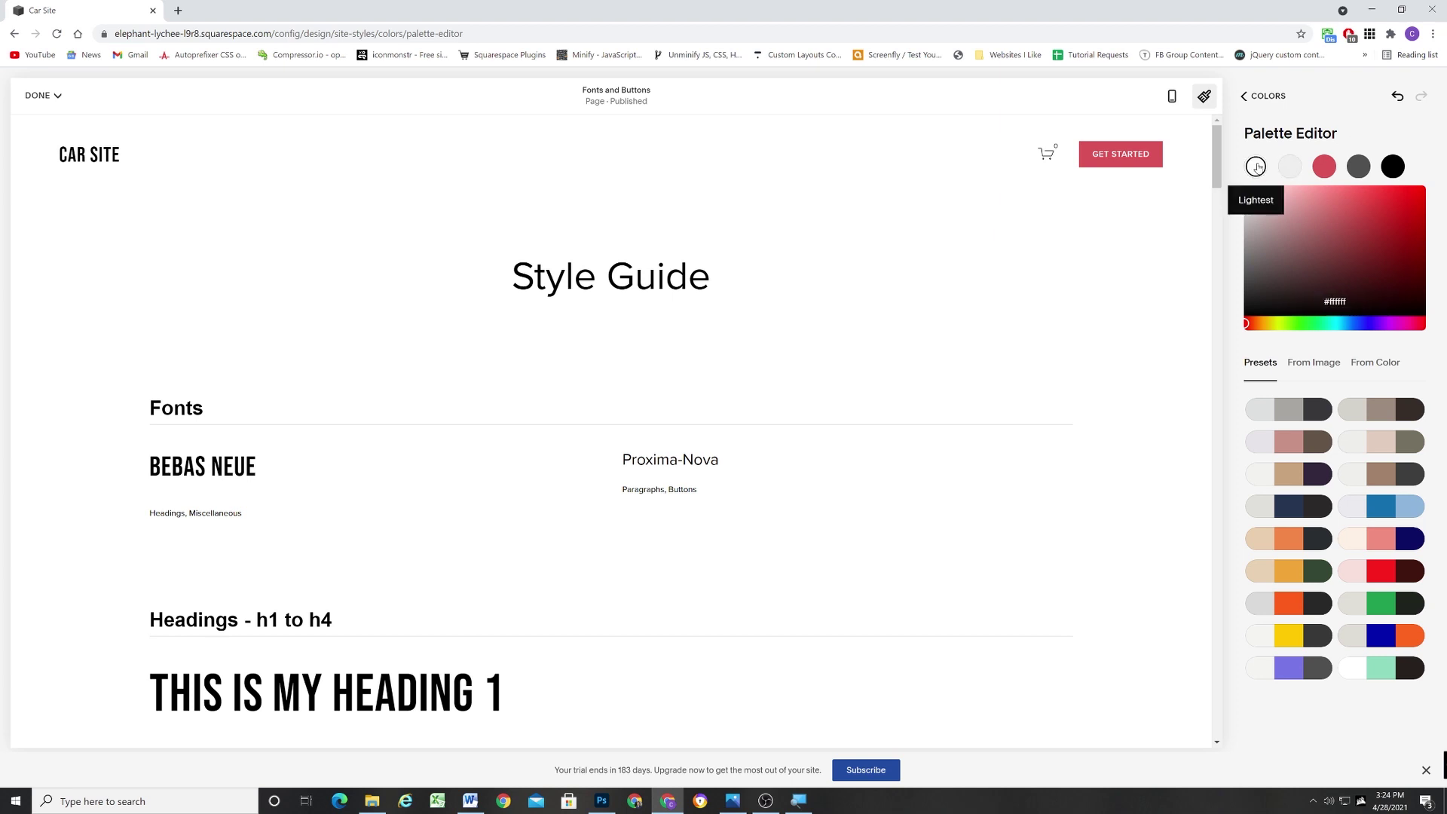
{"action": "left_click", "coordinate": [1243, 95]}
Adjust the button background colours of the Lightest 1 and Lightest 2 themes
{"action": "left_click", "coordinate": [1408, 372]}
{"action": "scroll", "coordinate": [1387, 339], "scroll_direction": "down", "scroll_amount": 5}
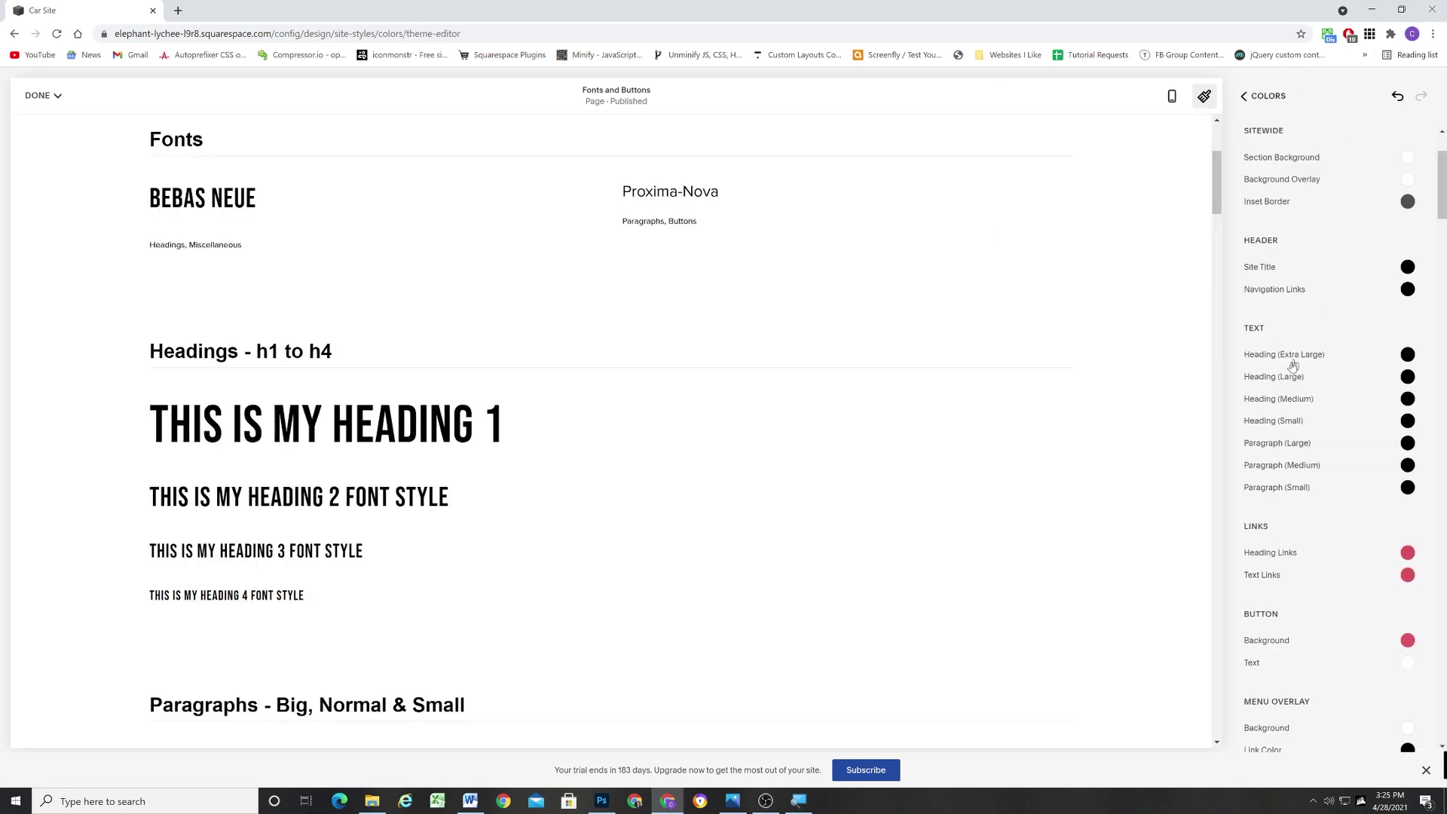
{"action": "scroll", "coordinate": [1399, 367], "scroll_direction": "down", "scroll_amount": 1}
{"action": "left_click", "coordinate": [1404, 374]}
{"action": "left_click", "coordinate": [452, 396]}
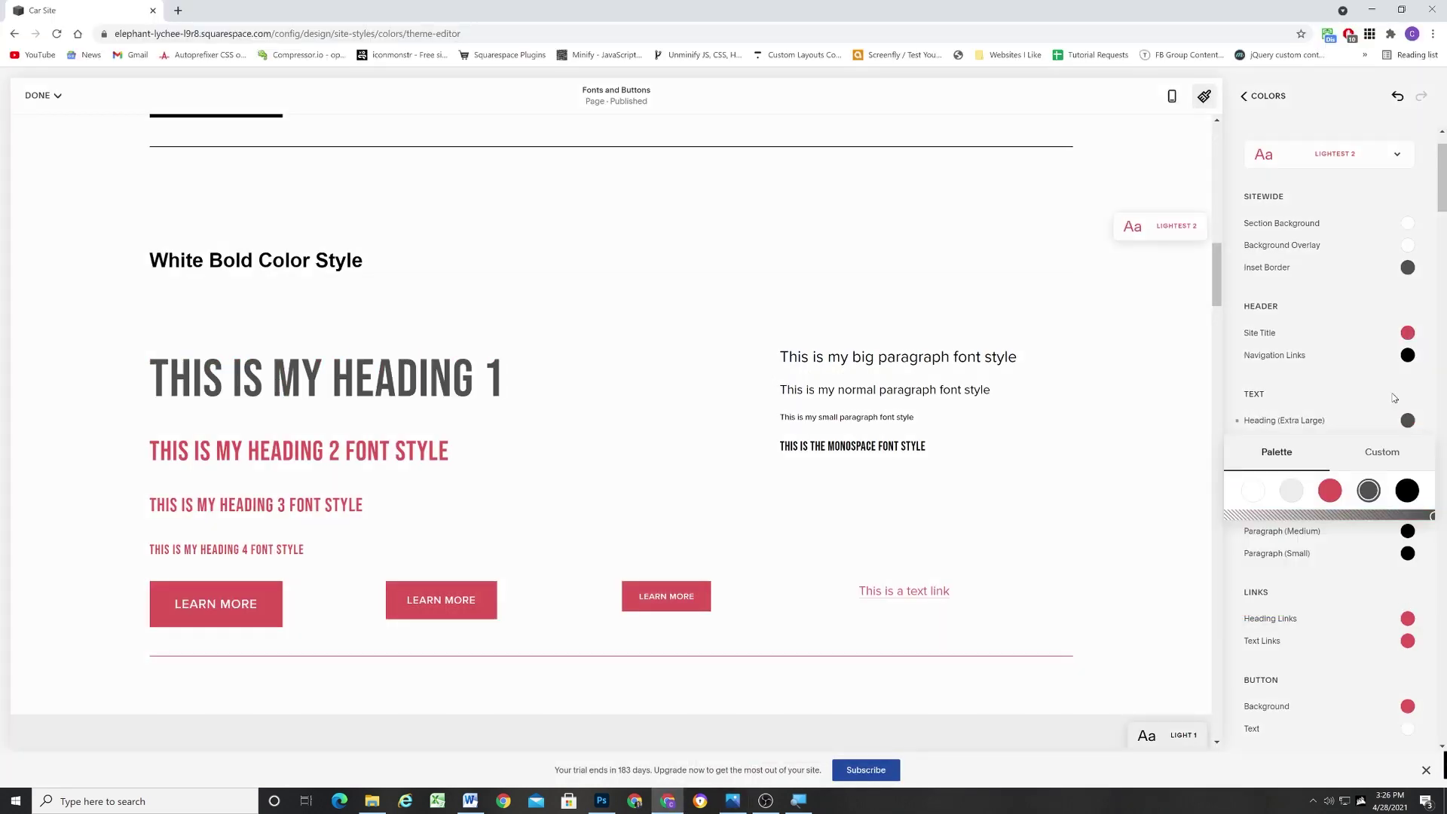
{"action": "scroll", "coordinate": [1395, 377], "scroll_direction": "down", "scroll_amount": 5}
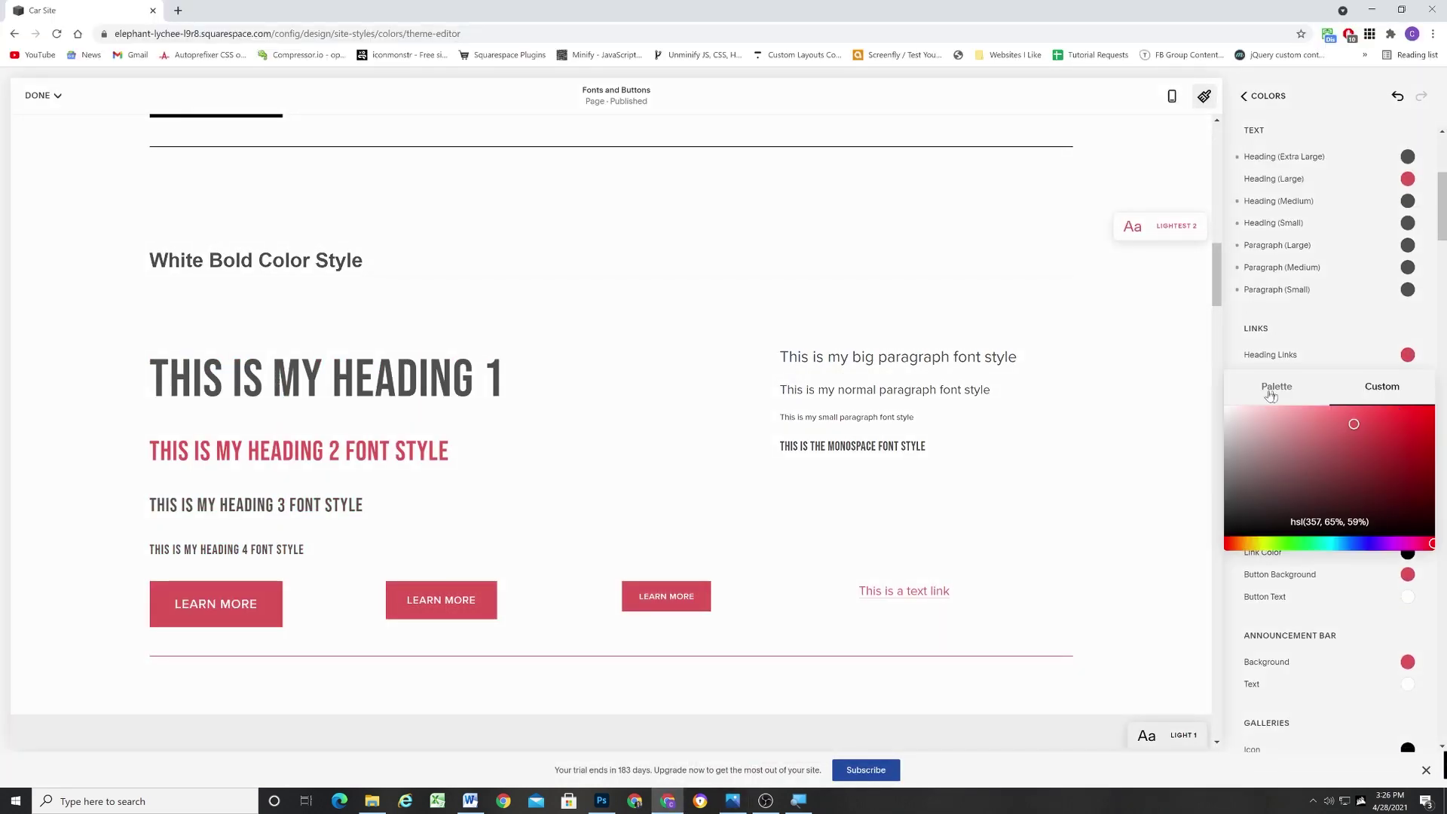
{"action": "left_click", "coordinate": [1408, 376]}
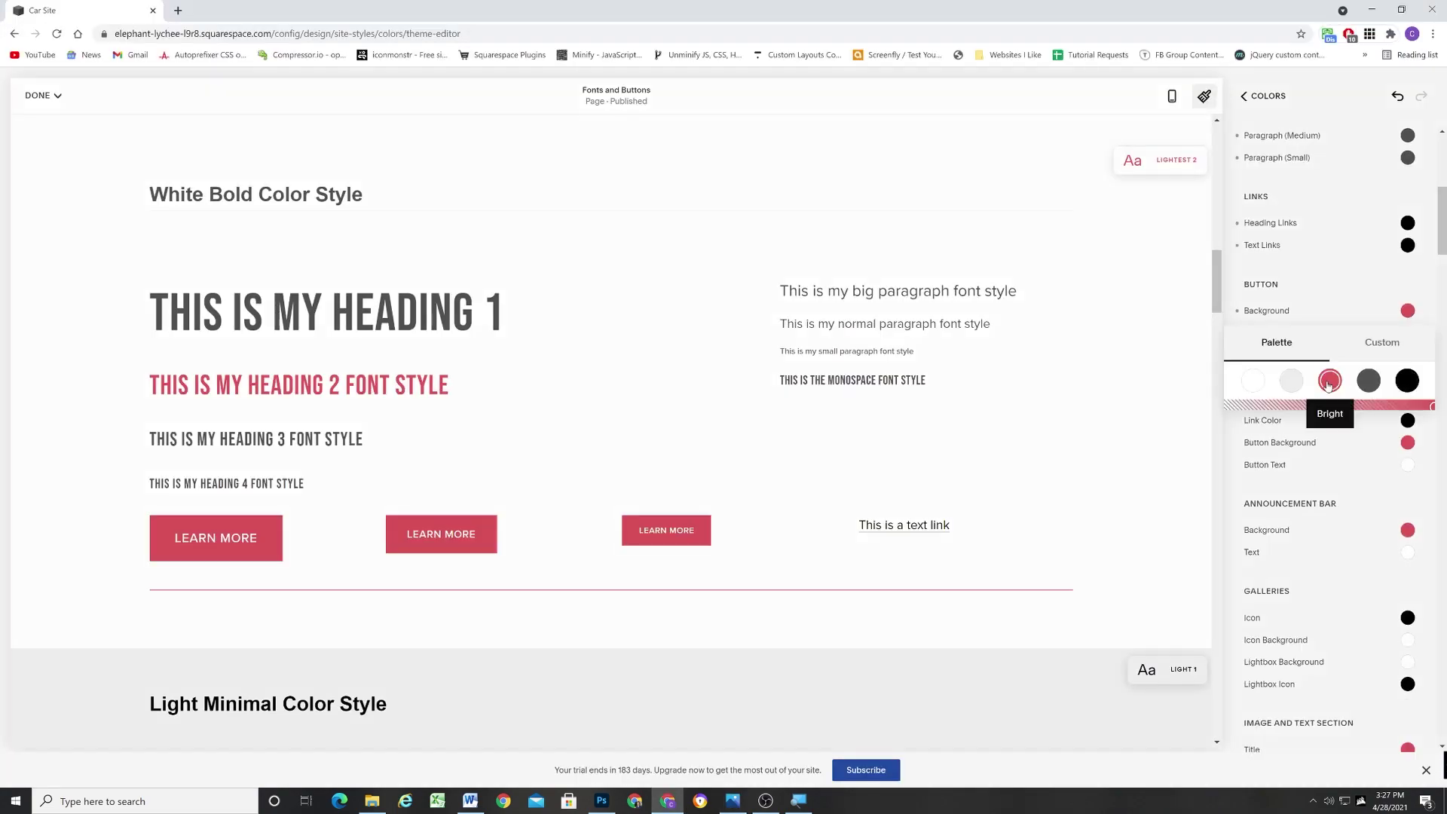
{"action": "scroll", "coordinate": [765, 316], "scroll_direction": "down", "scroll_amount": 10}
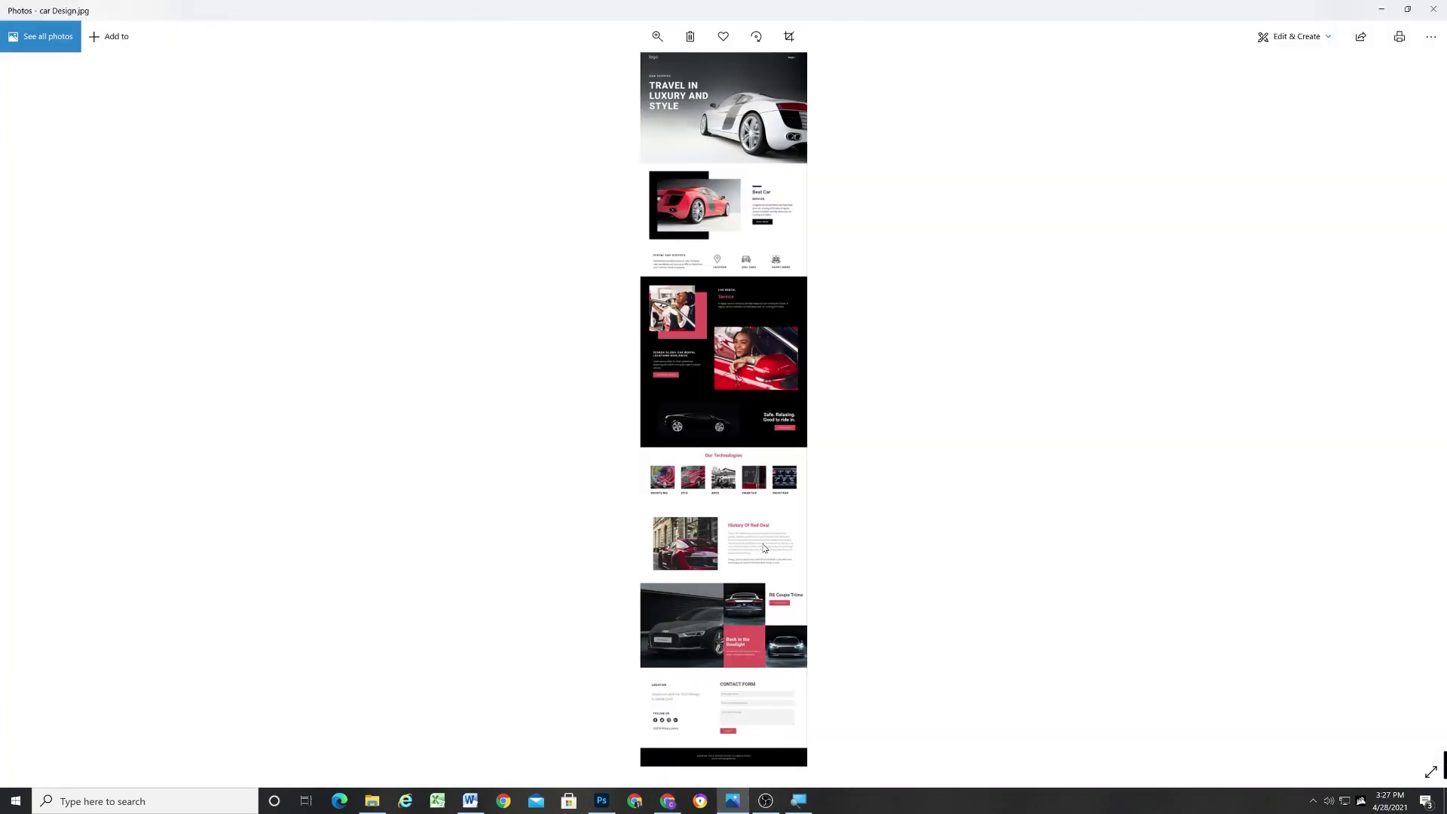
{"action": "scroll", "coordinate": [711, 312], "scroll_direction": "up", "scroll_amount": 3}
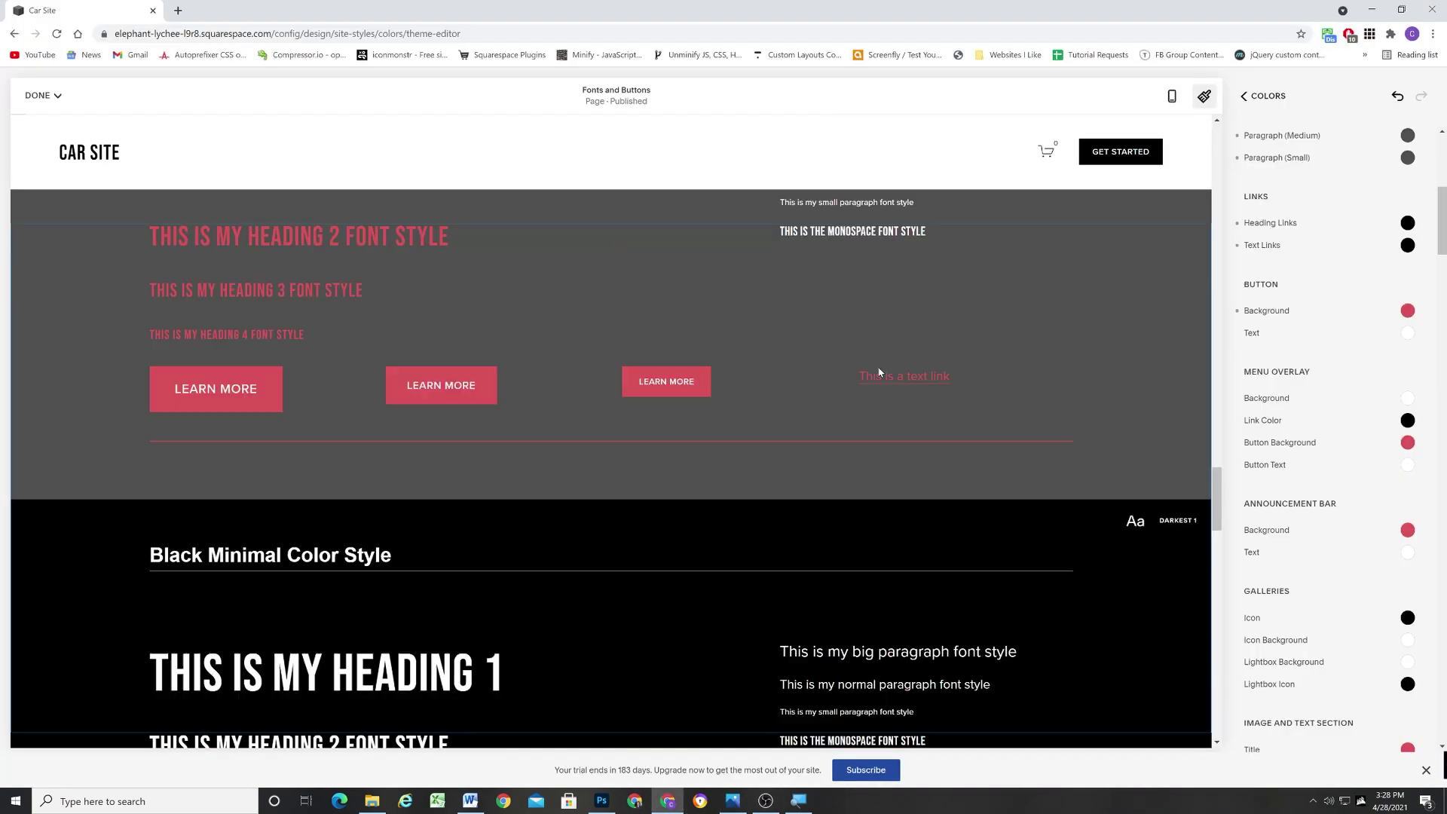
{"action": "scroll", "coordinate": [510, 555], "scroll_direction": "down", "scroll_amount": 5}
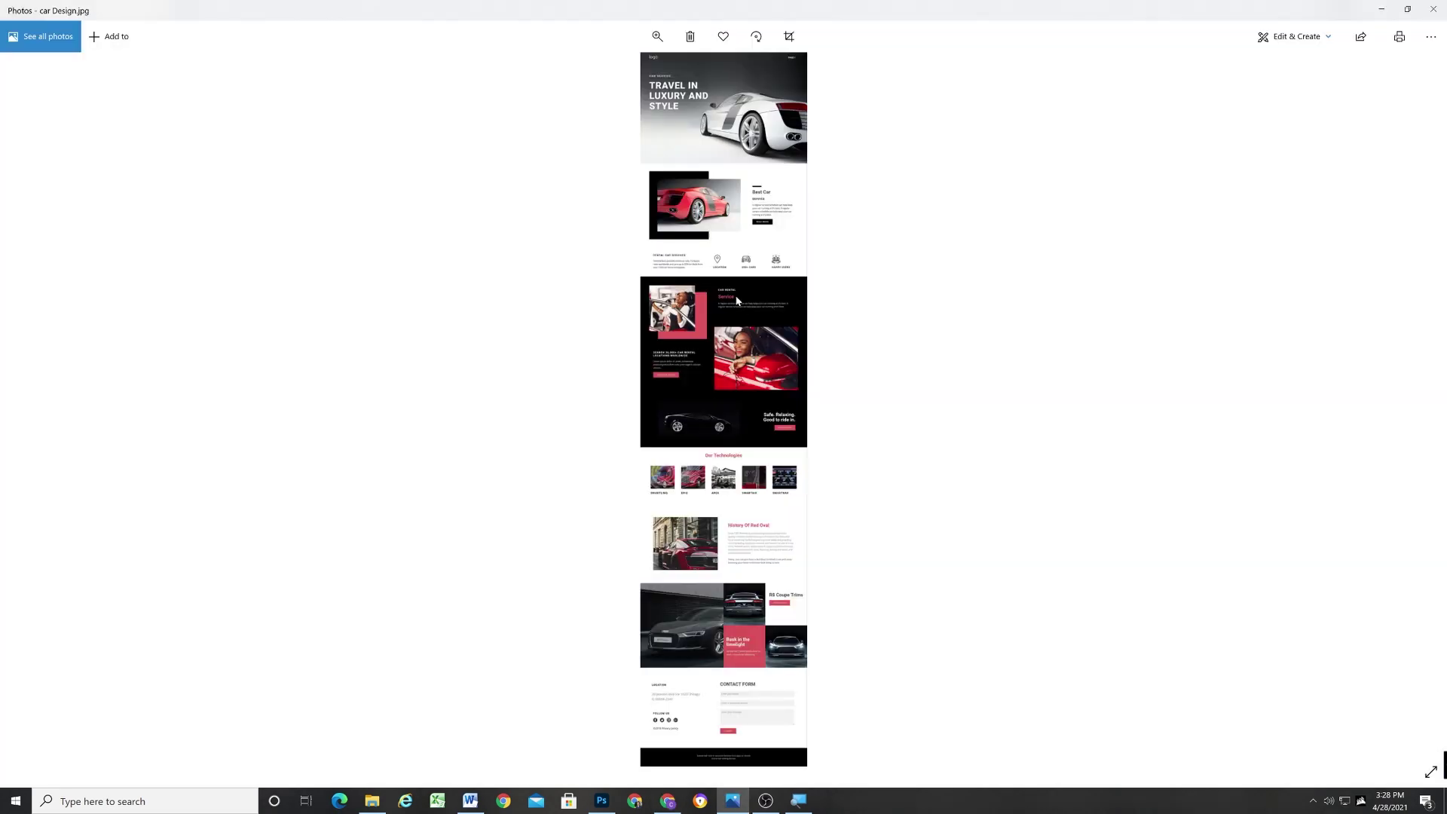
{"action": "scroll", "coordinate": [769, 315], "scroll_direction": "up", "scroll_amount": 3}
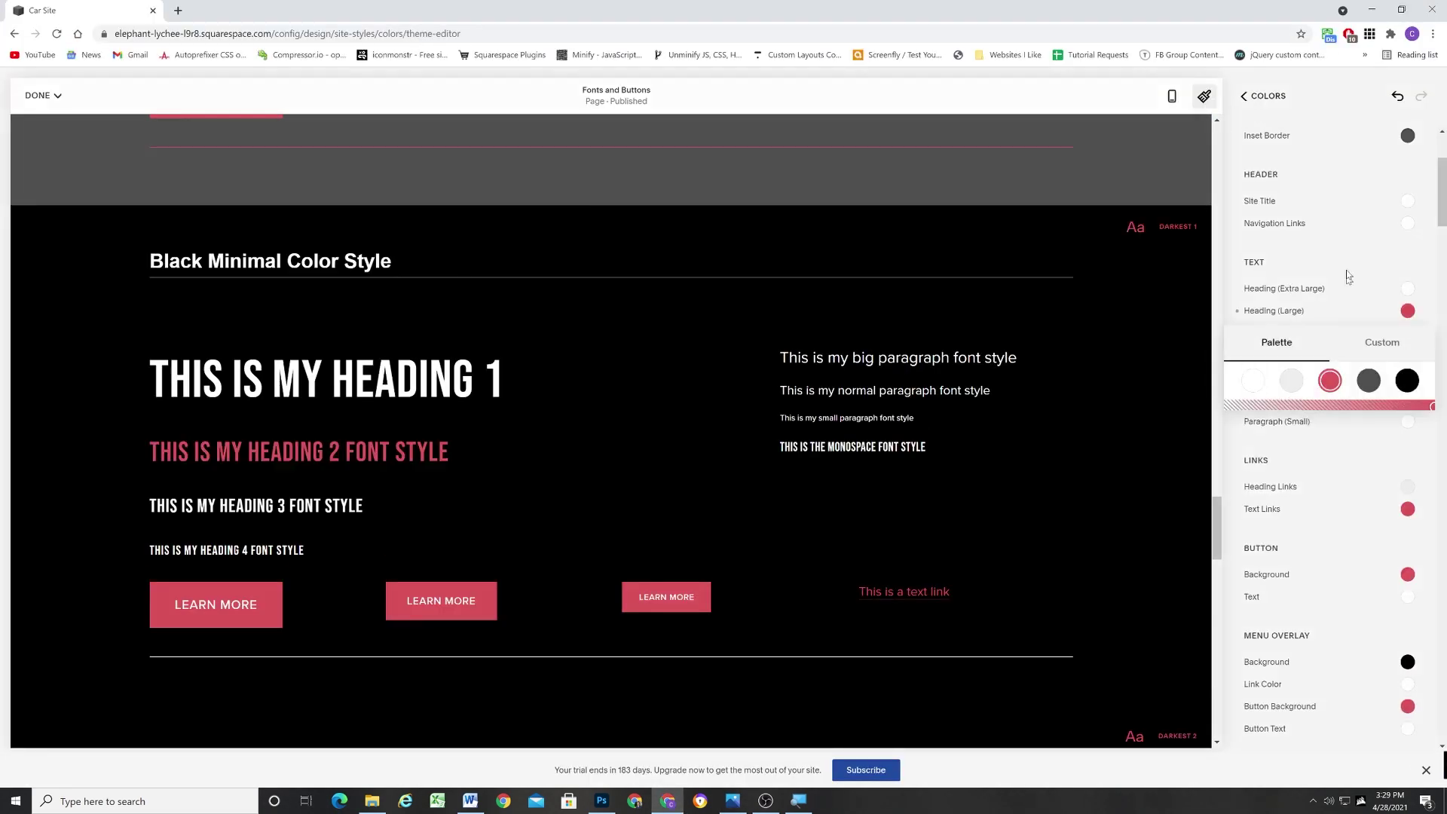
Make Paragraph Large, Medium and Small palette grey, and Darkest 2's paragraph text light
{"action": "left_click", "coordinate": [1408, 381]}
{"action": "left_click", "coordinate": [1407, 399]}
{"action": "left_click", "coordinate": [1408, 421]}
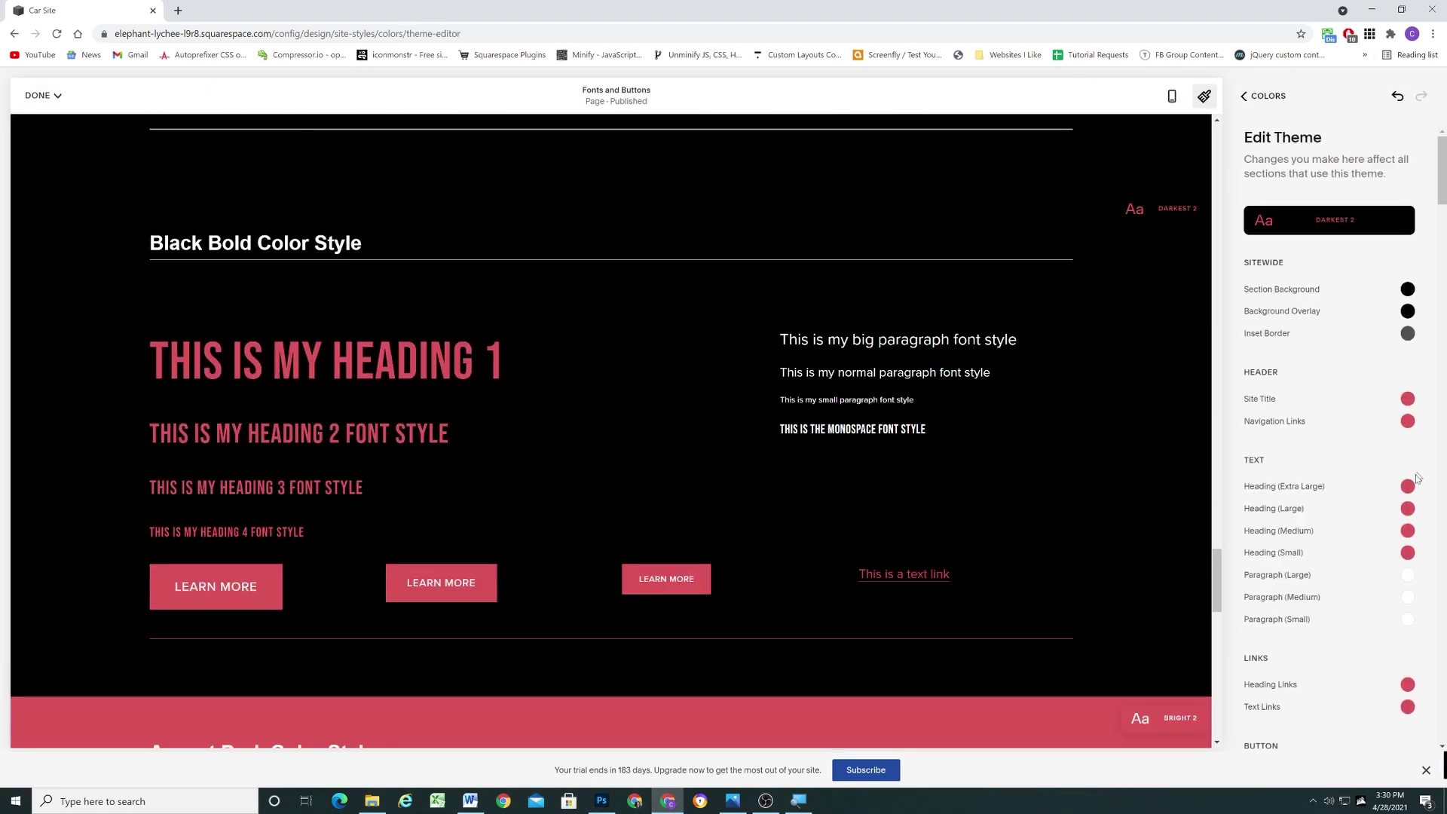
{"action": "left_click", "coordinate": [1407, 508]}
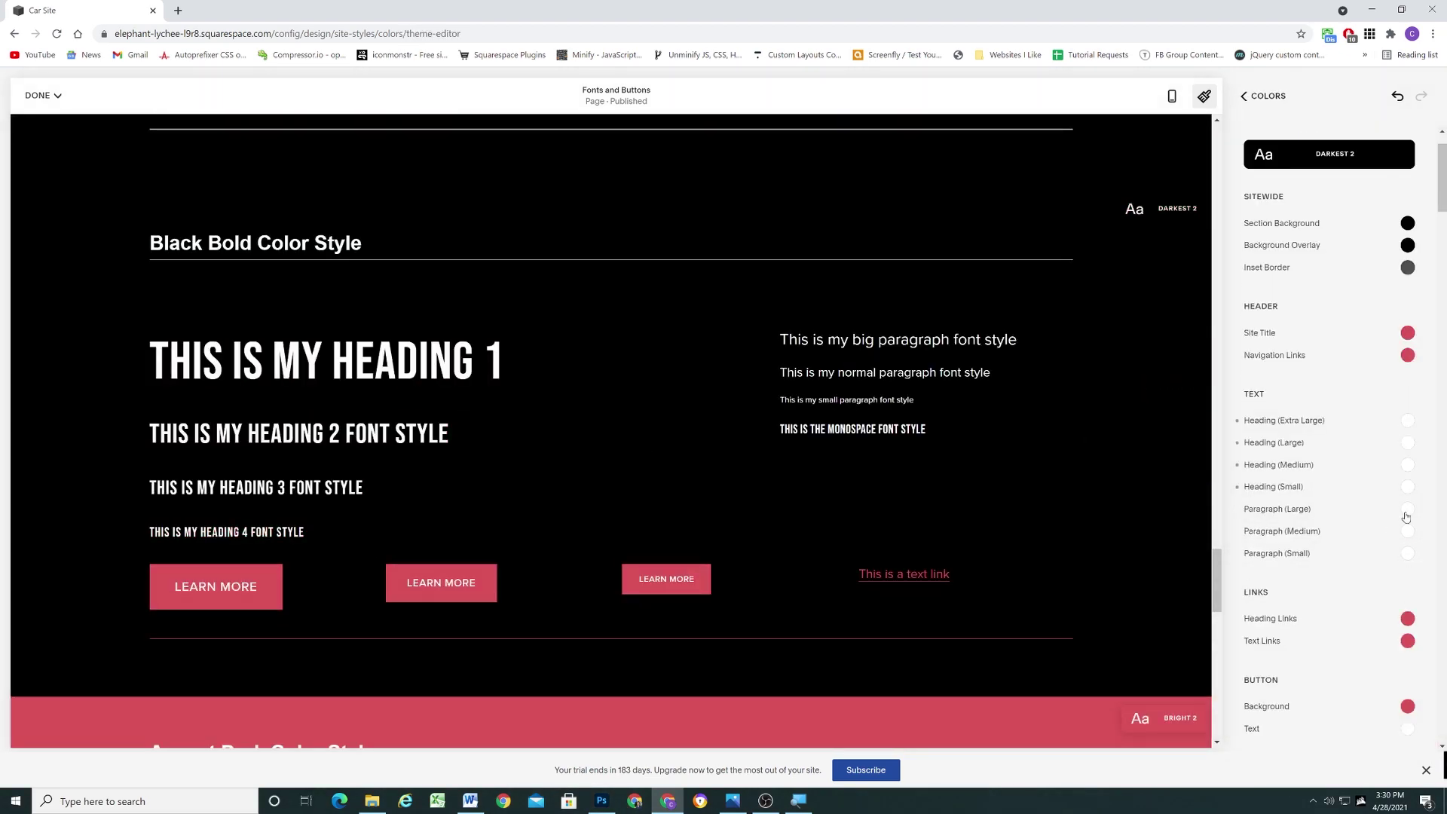
{"action": "left_click", "coordinate": [1406, 513]}
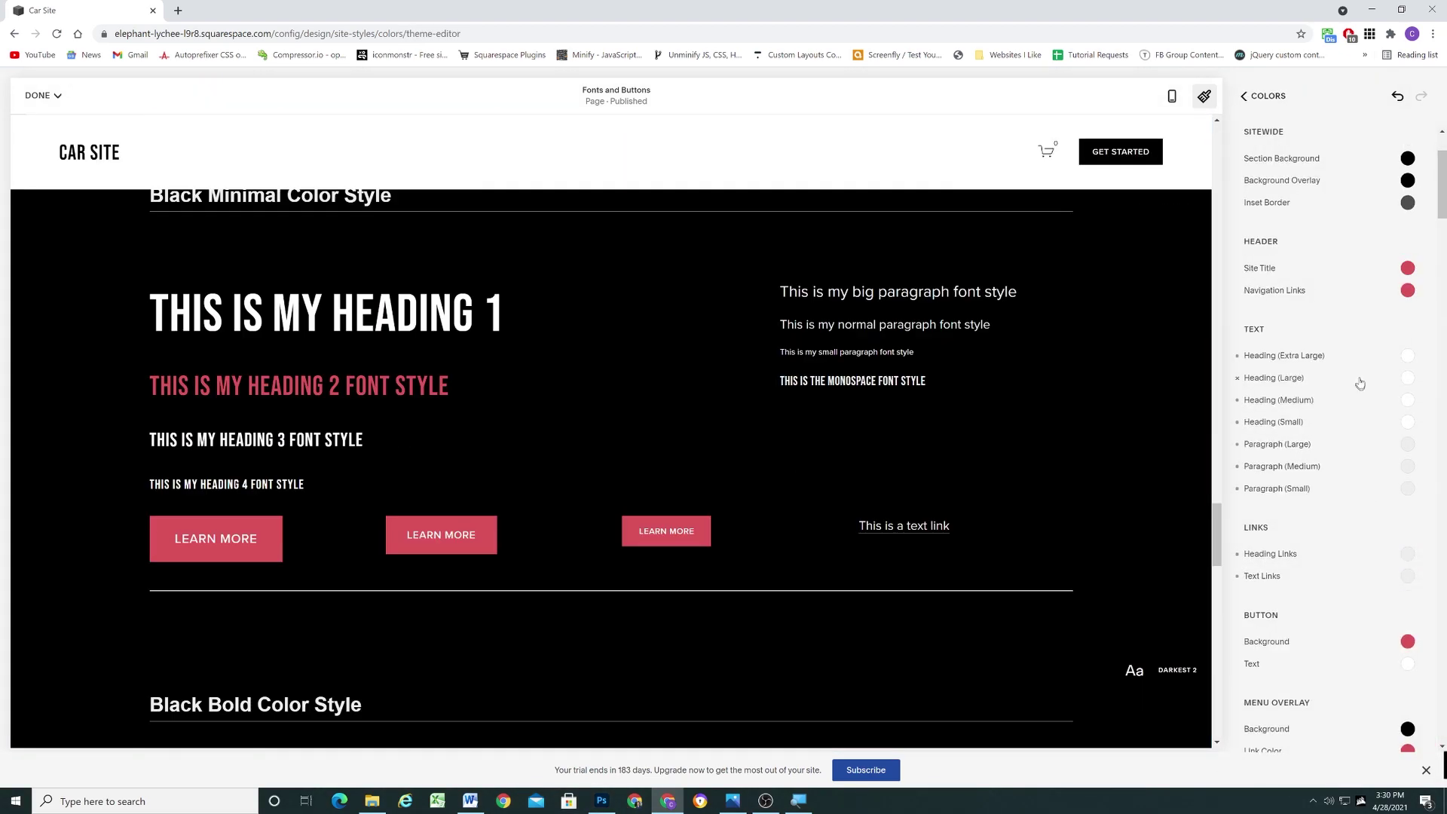
{"action": "left_click", "coordinate": [733, 800]}
{"action": "scroll", "coordinate": [723, 407], "scroll_direction": "down", "scroll_amount": 5}
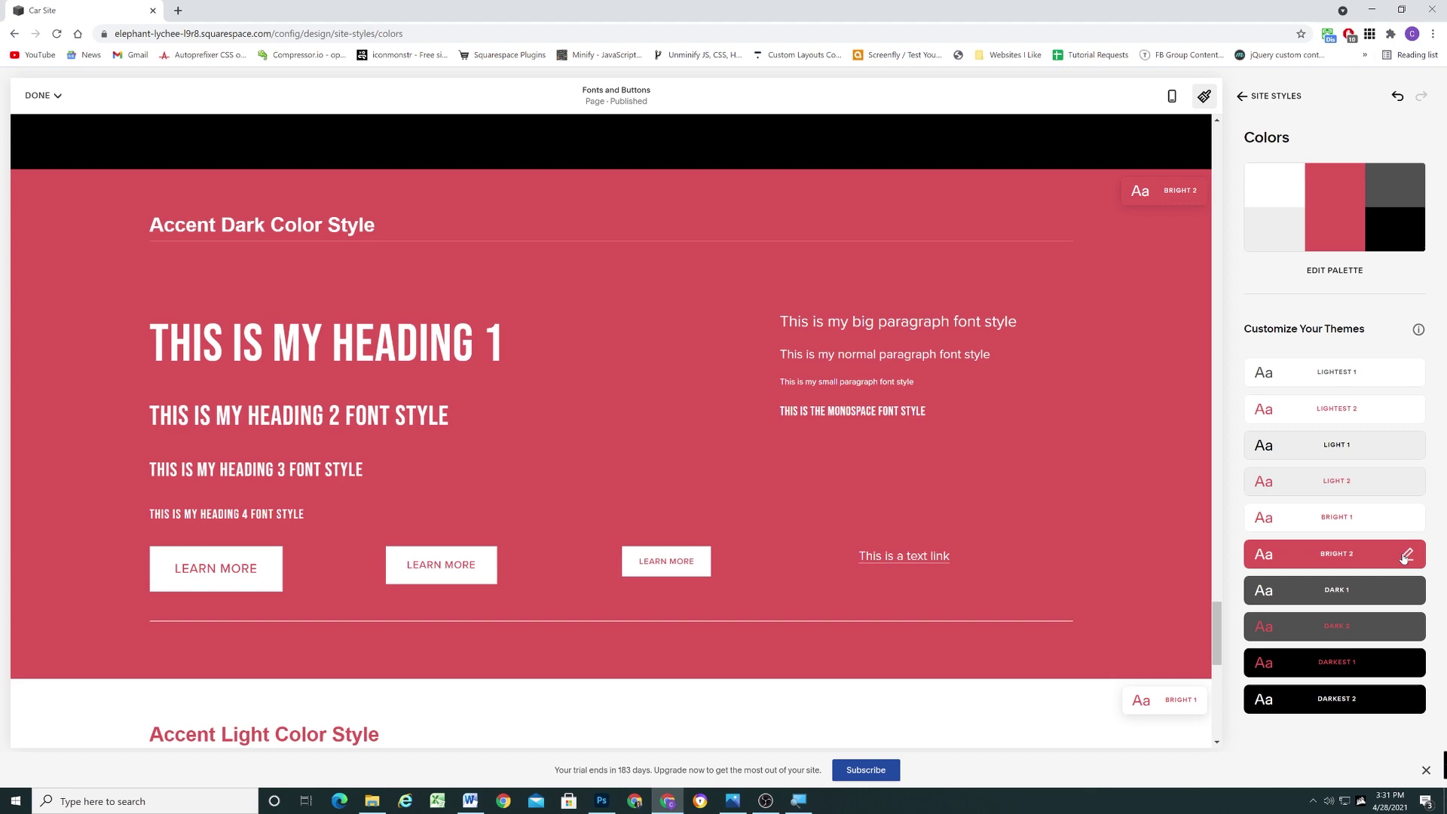
Recolour the Bright 2 theme settings and the Light 1 heading links
{"action": "left_click", "coordinate": [1407, 555]}
{"action": "left_click", "coordinate": [1408, 508]}
{"action": "scroll", "coordinate": [1420, 504], "scroll_direction": "down", "scroll_amount": 3}
{"action": "left_click", "coordinate": [1407, 381]}
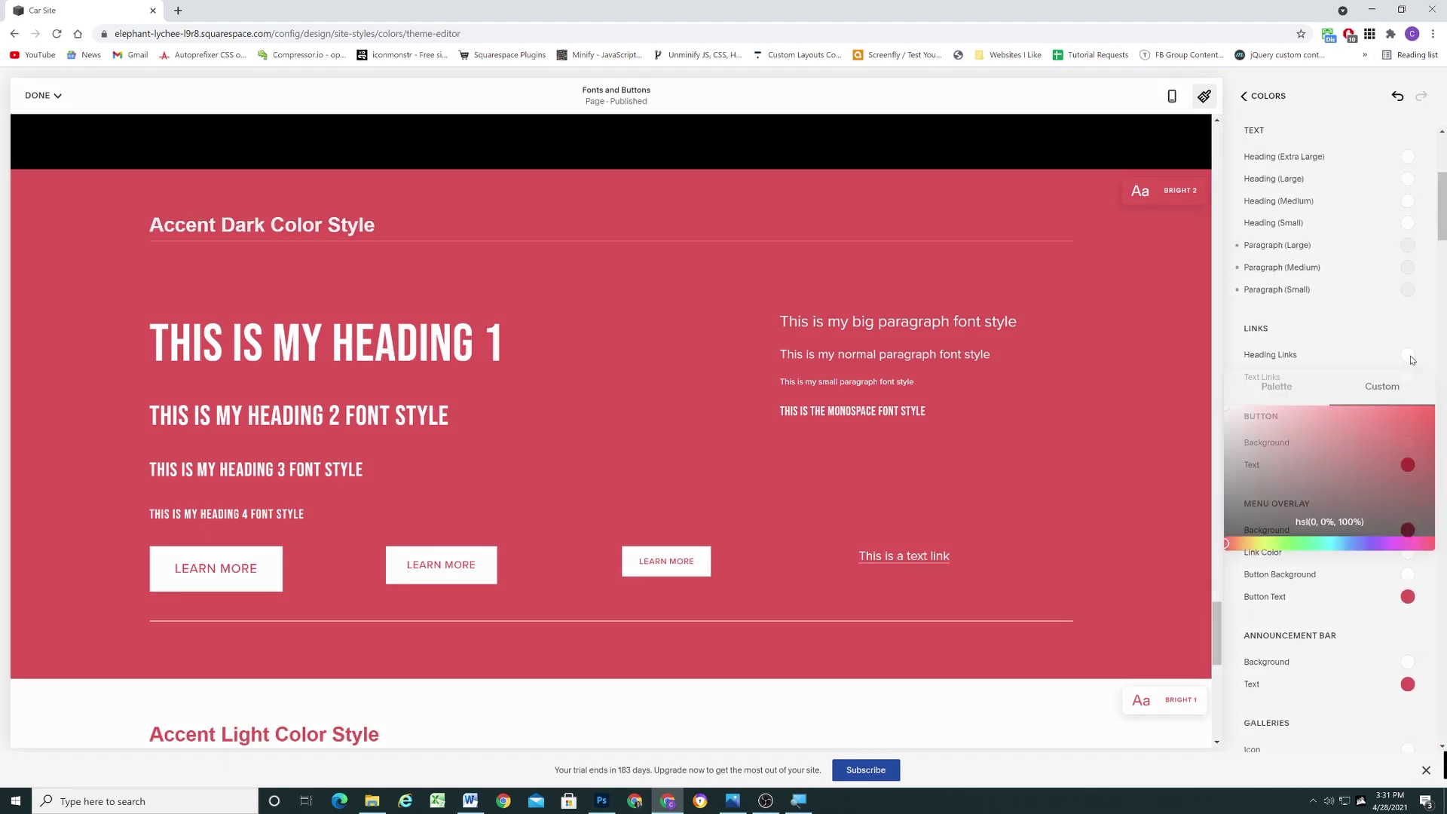
{"action": "scroll", "coordinate": [1407, 380], "scroll_direction": "up", "scroll_amount": 5}
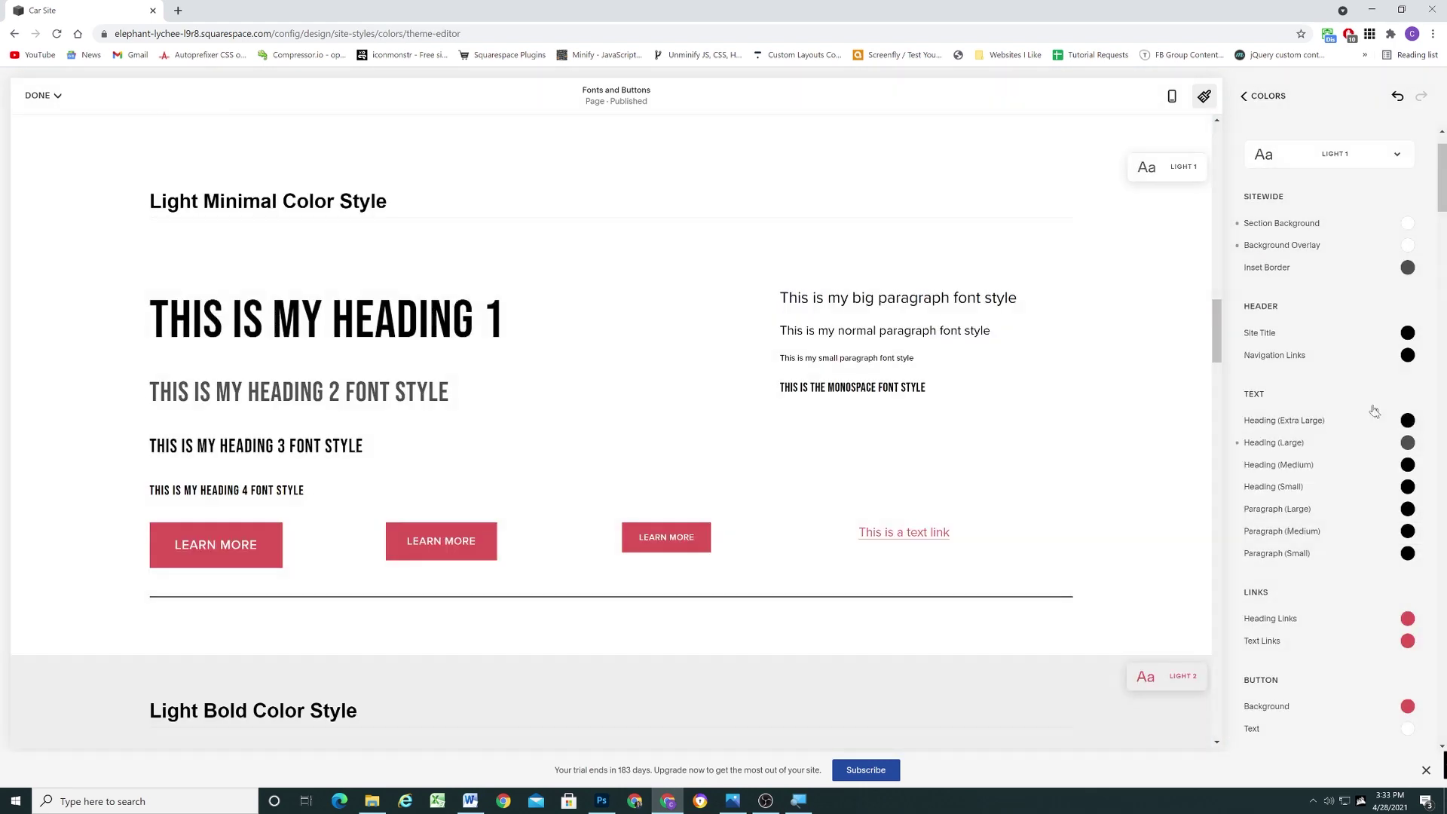
{"action": "scroll", "coordinate": [1373, 410], "scroll_direction": "down", "scroll_amount": 3}
{"action": "left_click", "coordinate": [1407, 311]}
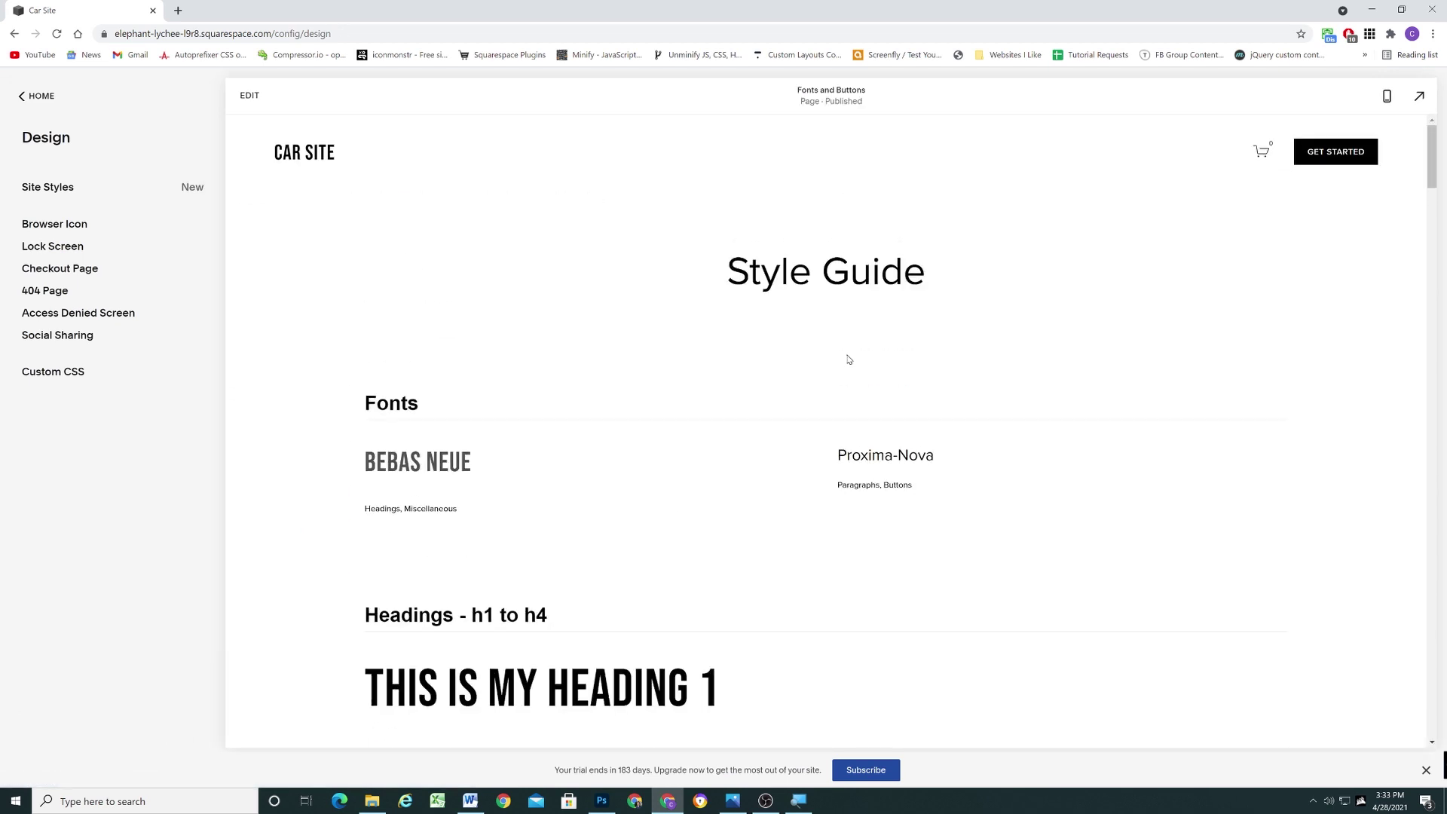
Check the car design mockup for reference, then return to the style guide
{"action": "scroll", "coordinate": [631, 399], "scroll_direction": "down", "scroll_amount": 4}
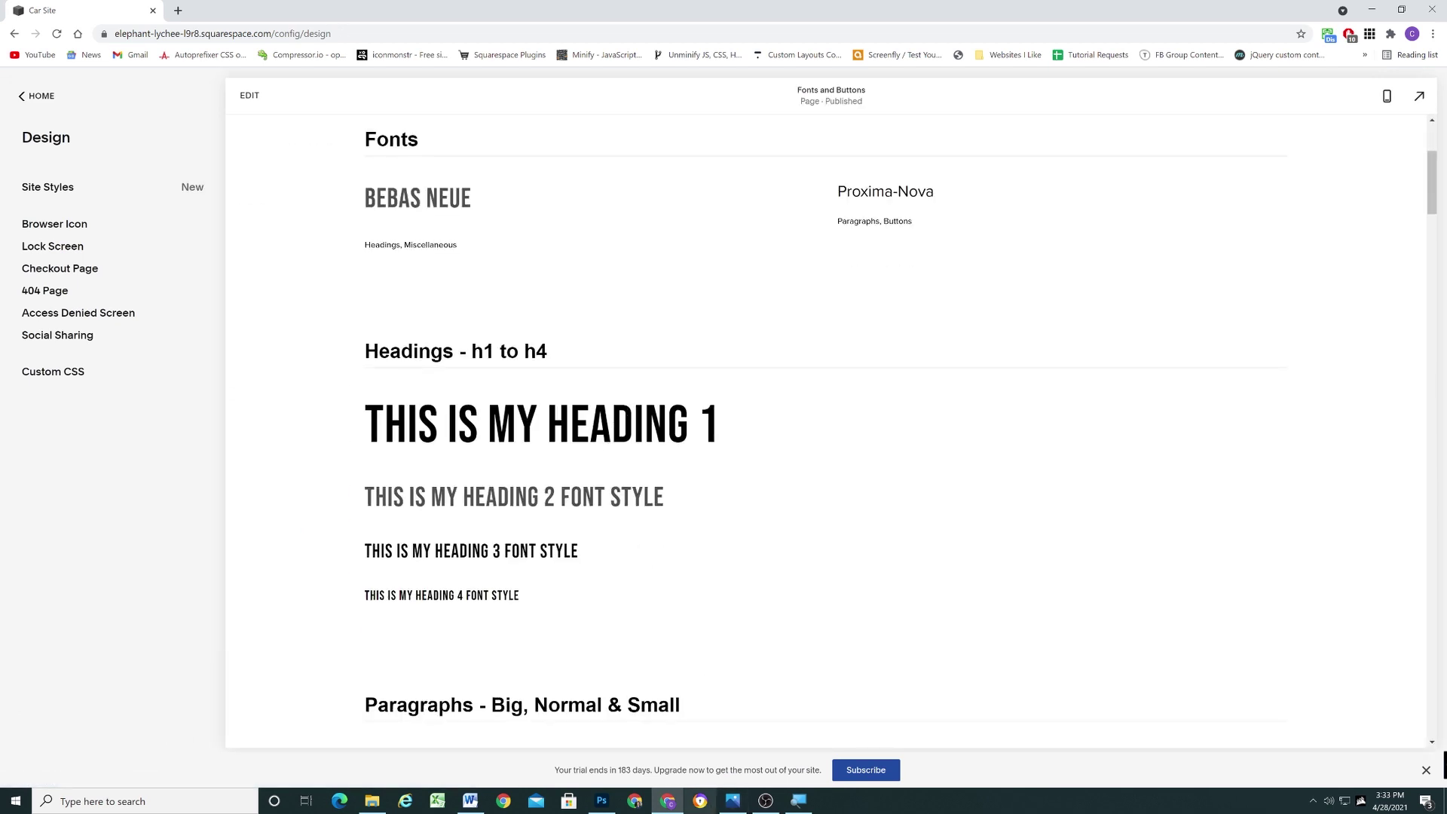
{"action": "left_click", "coordinate": [732, 800]}
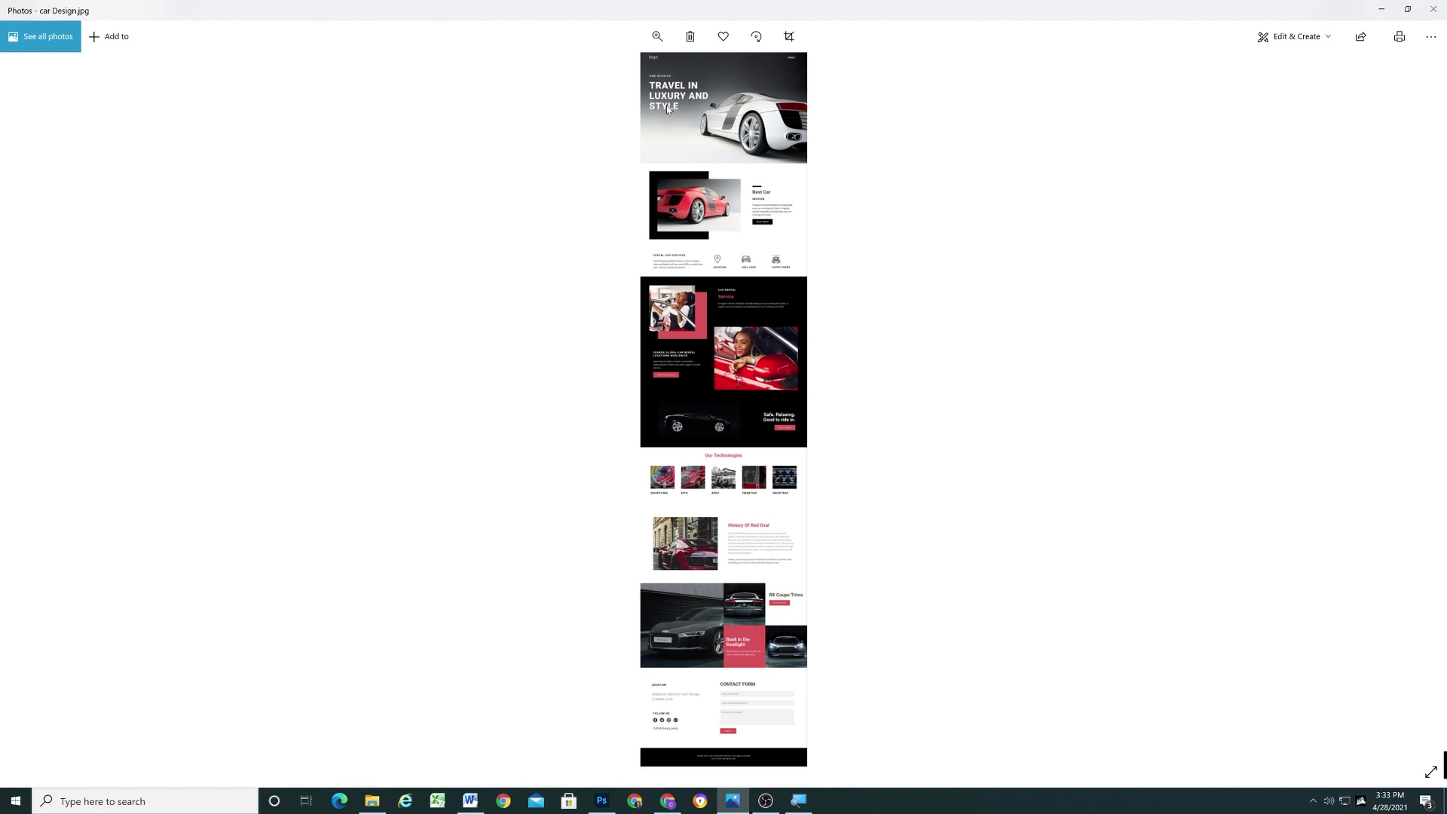
{"action": "left_click", "coordinate": [1378, 7]}
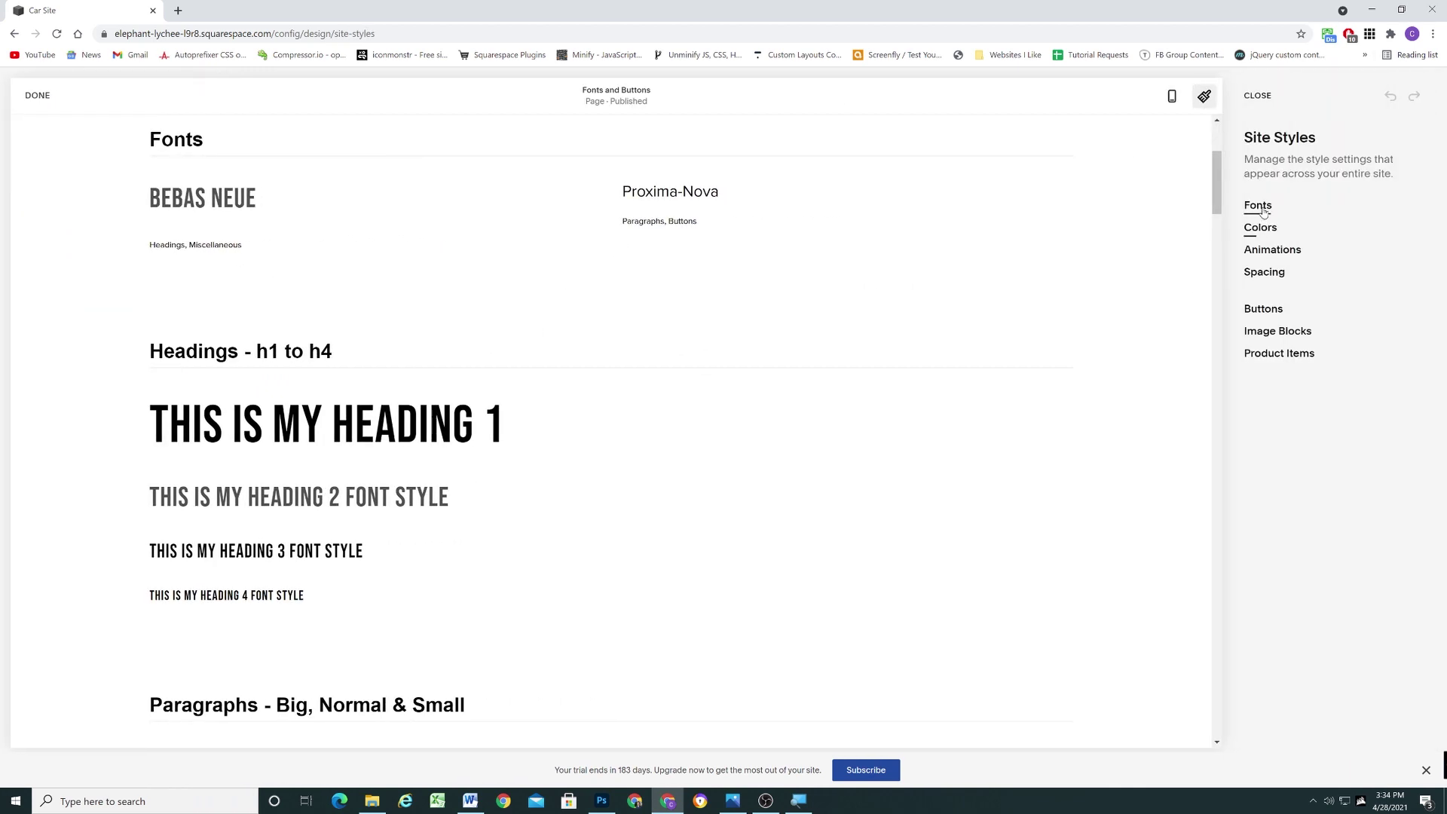
Set the heading font to Proxima Nova and relabel the sample 'PROXIMA NOVA'
{"action": "left_click", "coordinate": [1264, 211]}
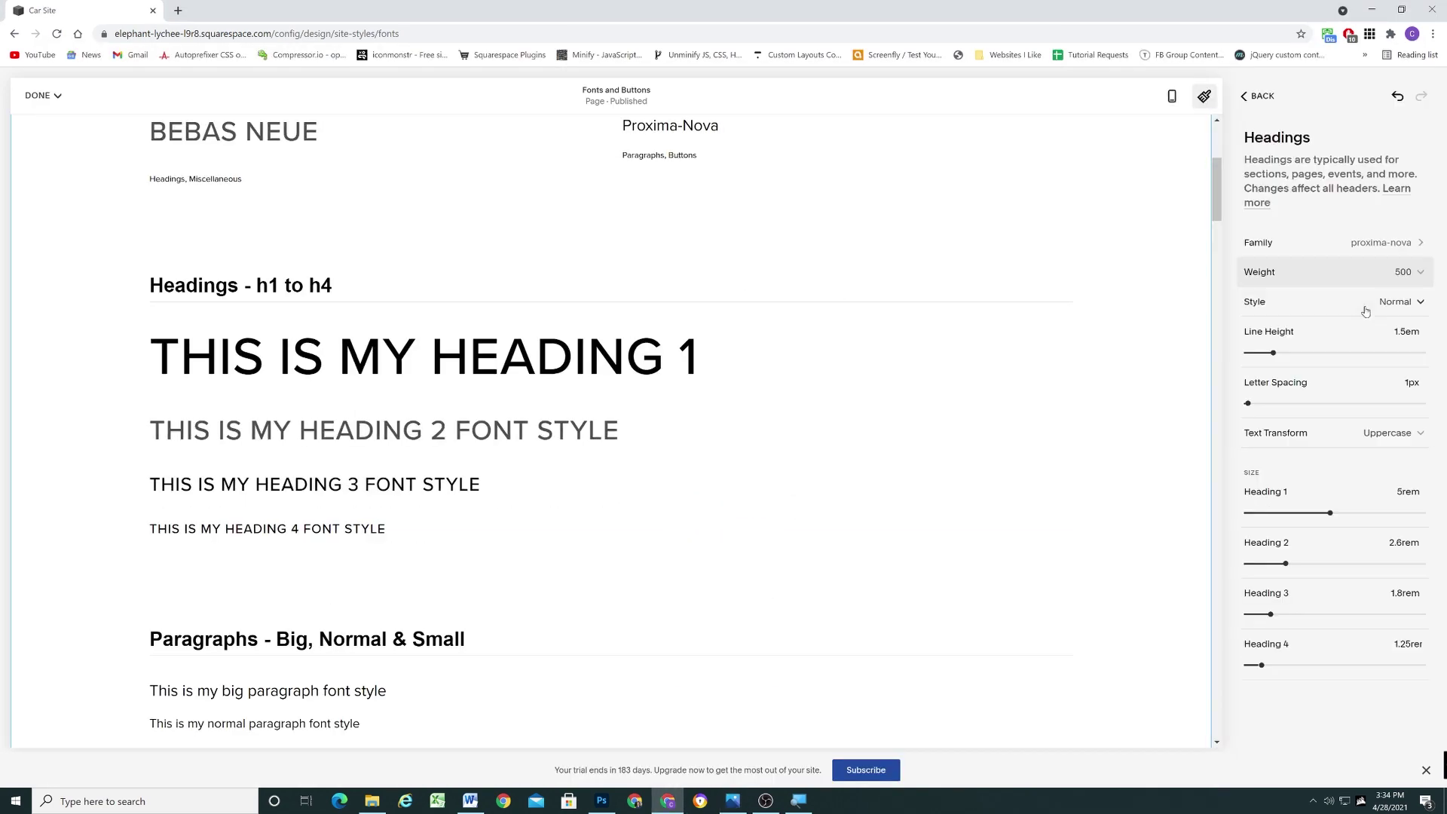
{"action": "scroll", "coordinate": [339, 490], "scroll_direction": "down", "scroll_amount": 3}
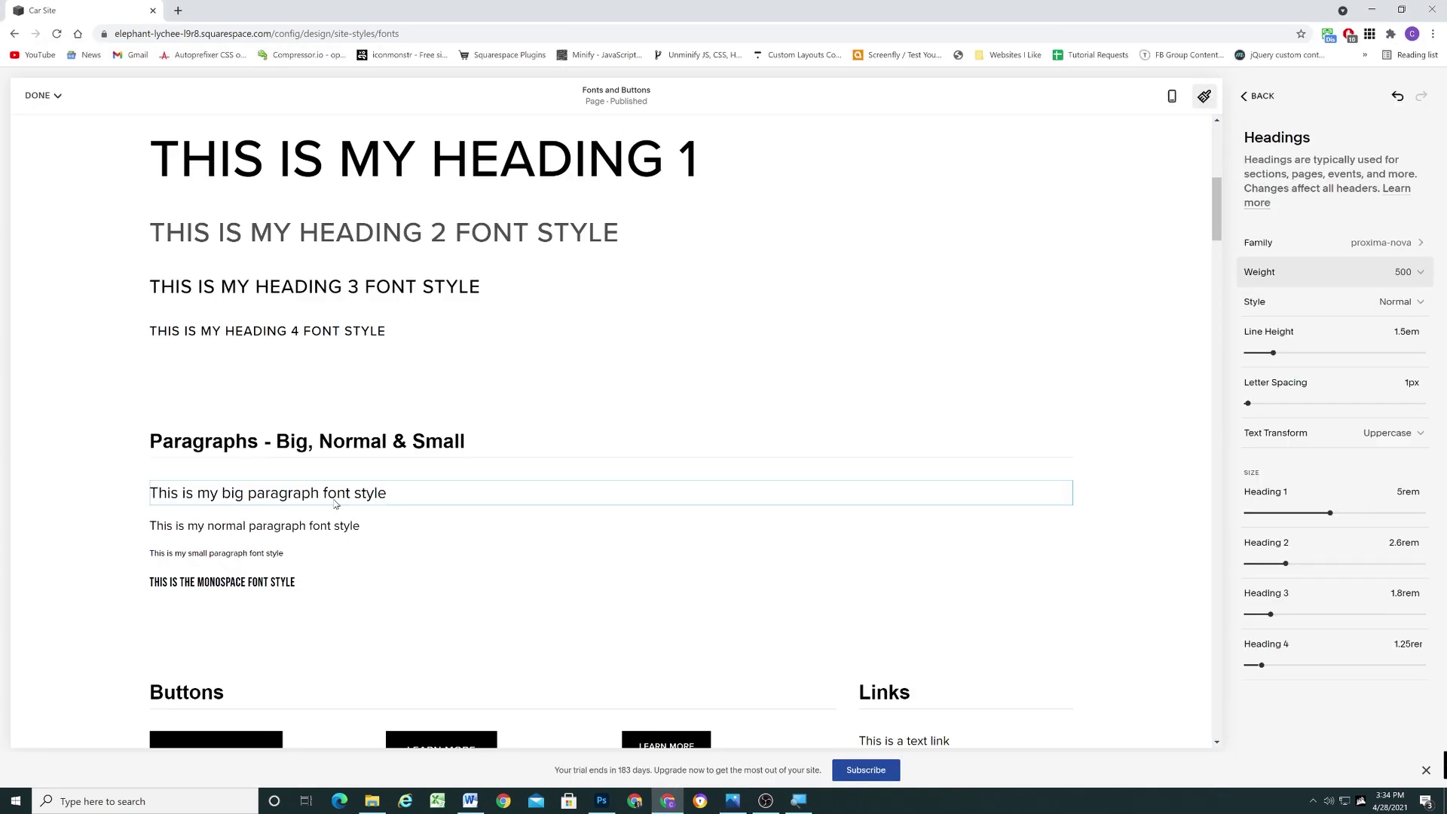
{"action": "left_click", "coordinate": [339, 523]}
{"action": "scroll", "coordinate": [339, 523], "scroll_direction": "up", "scroll_amount": 7}
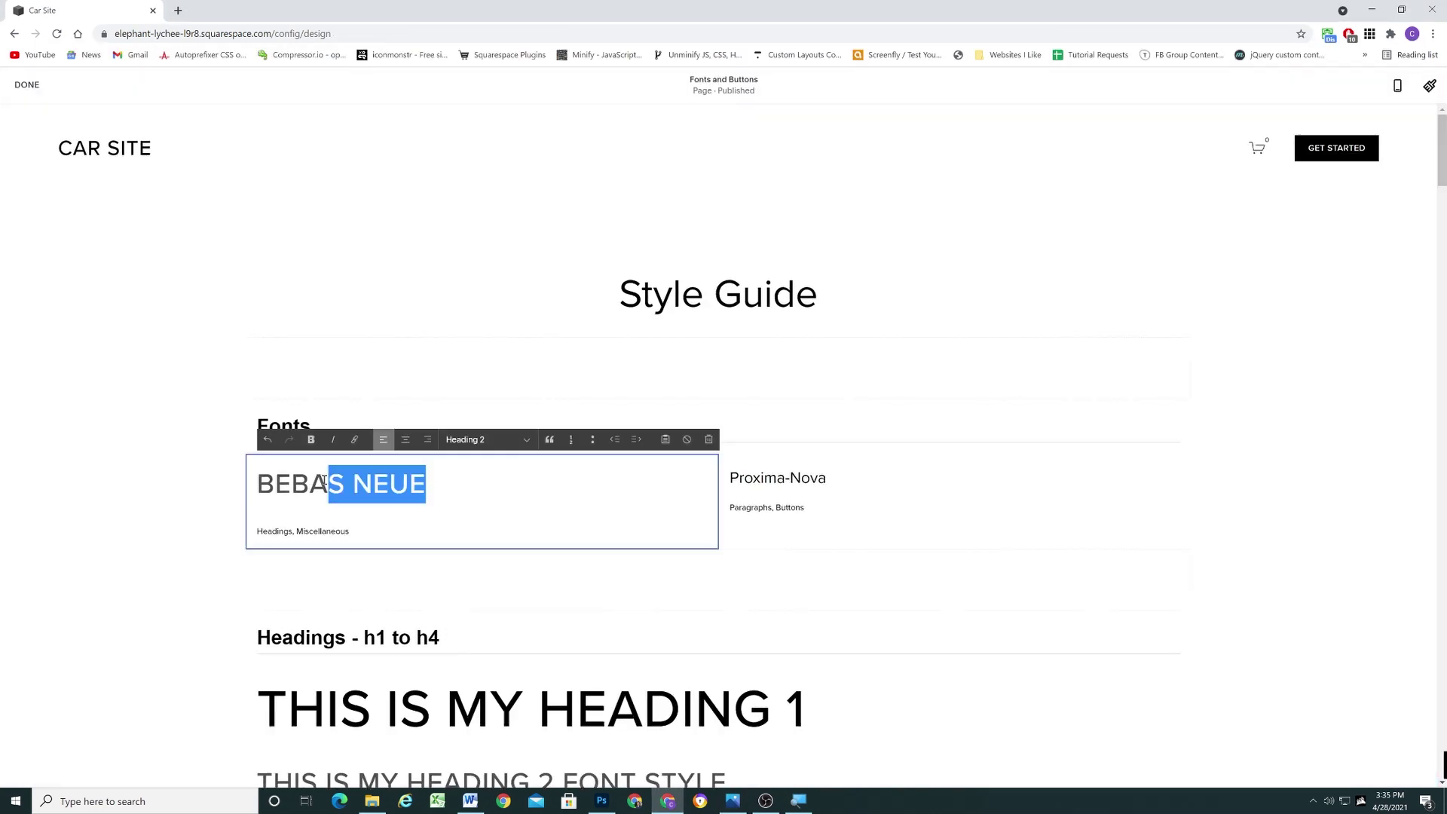
{"action": "type", "text": "PROXIMA NOVA"}
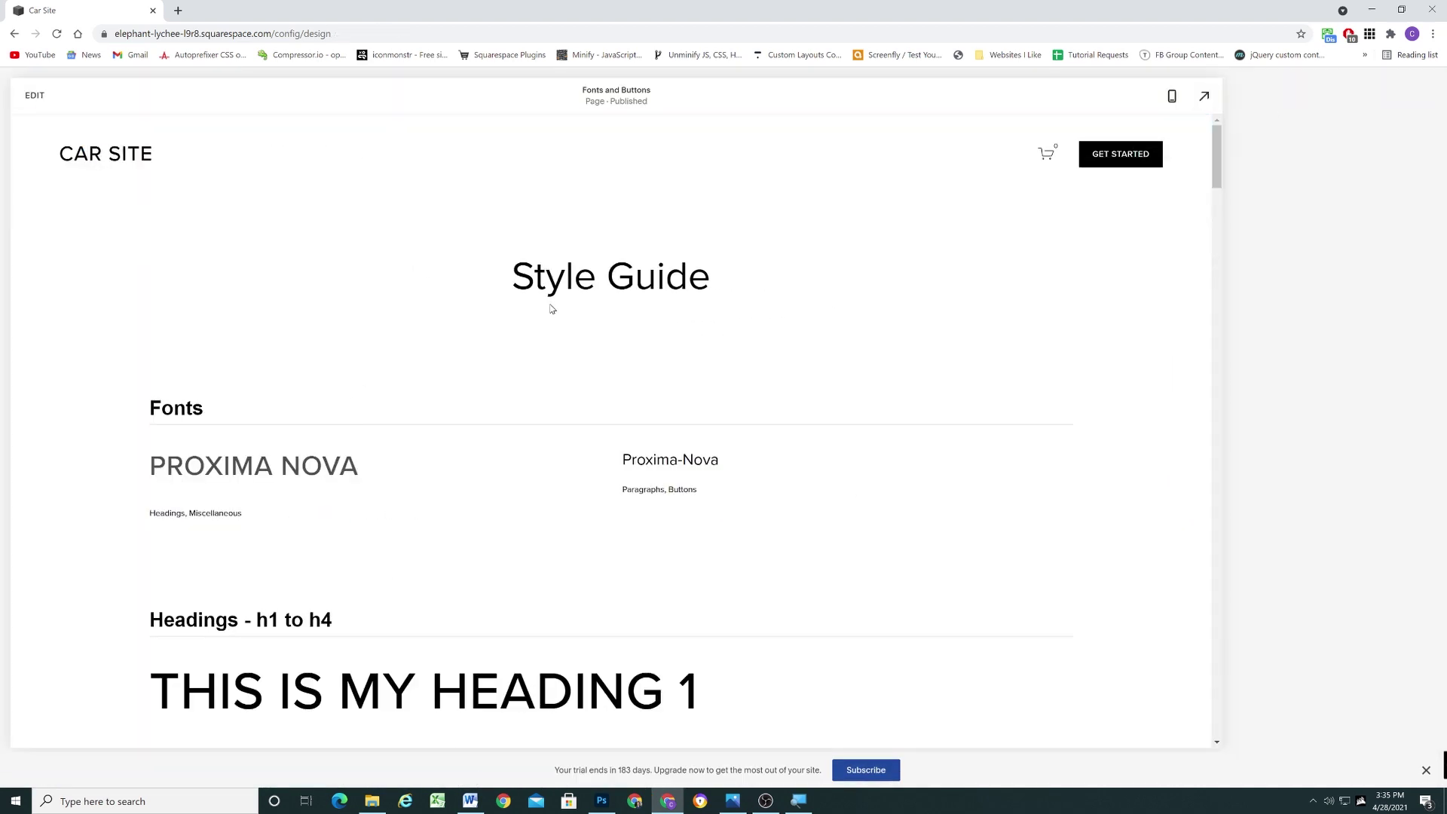
{"action": "scroll", "coordinate": [672, 491], "scroll_direction": "down", "scroll_amount": 4}
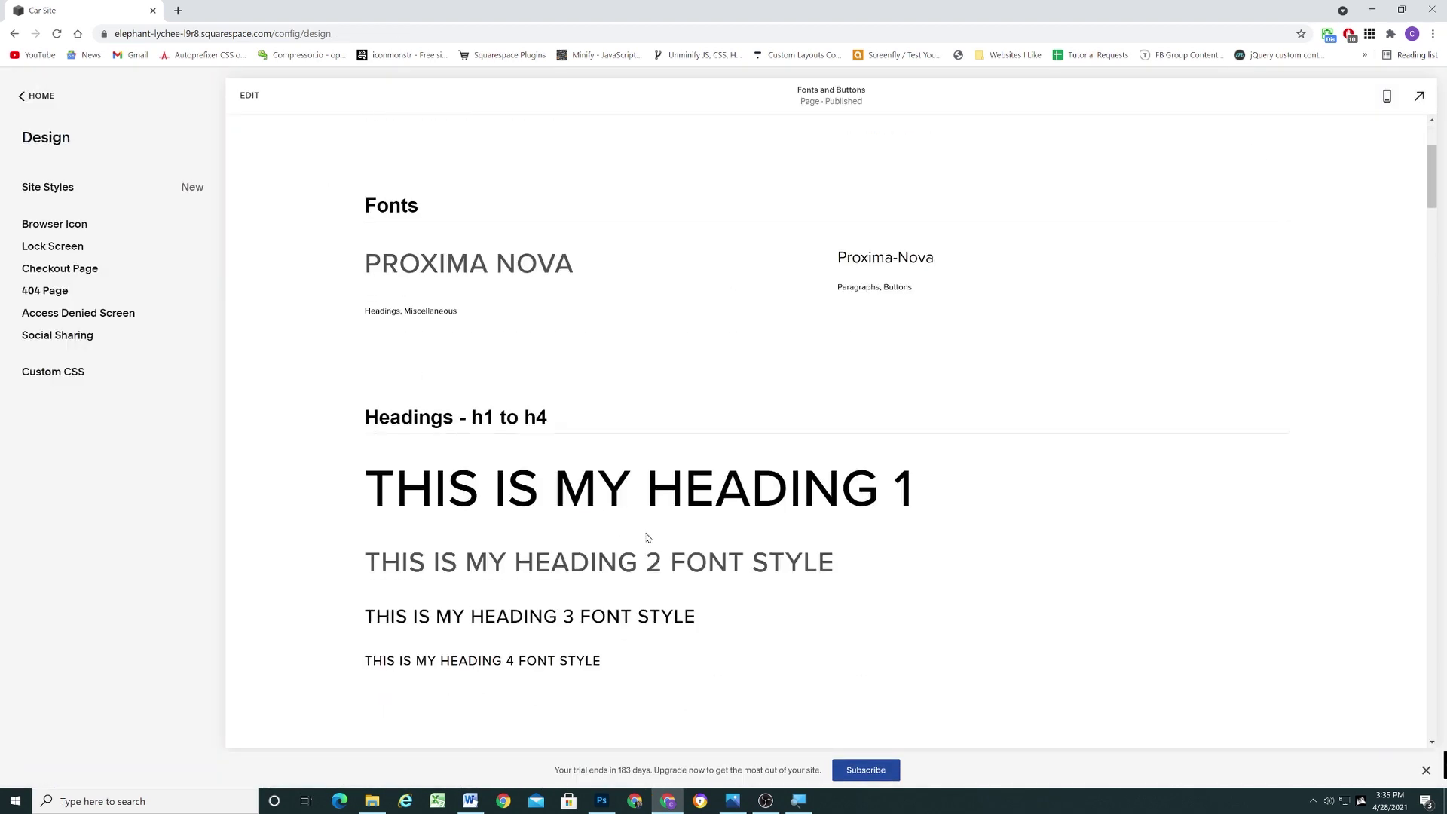
{"action": "left_click", "coordinate": [35, 103]}
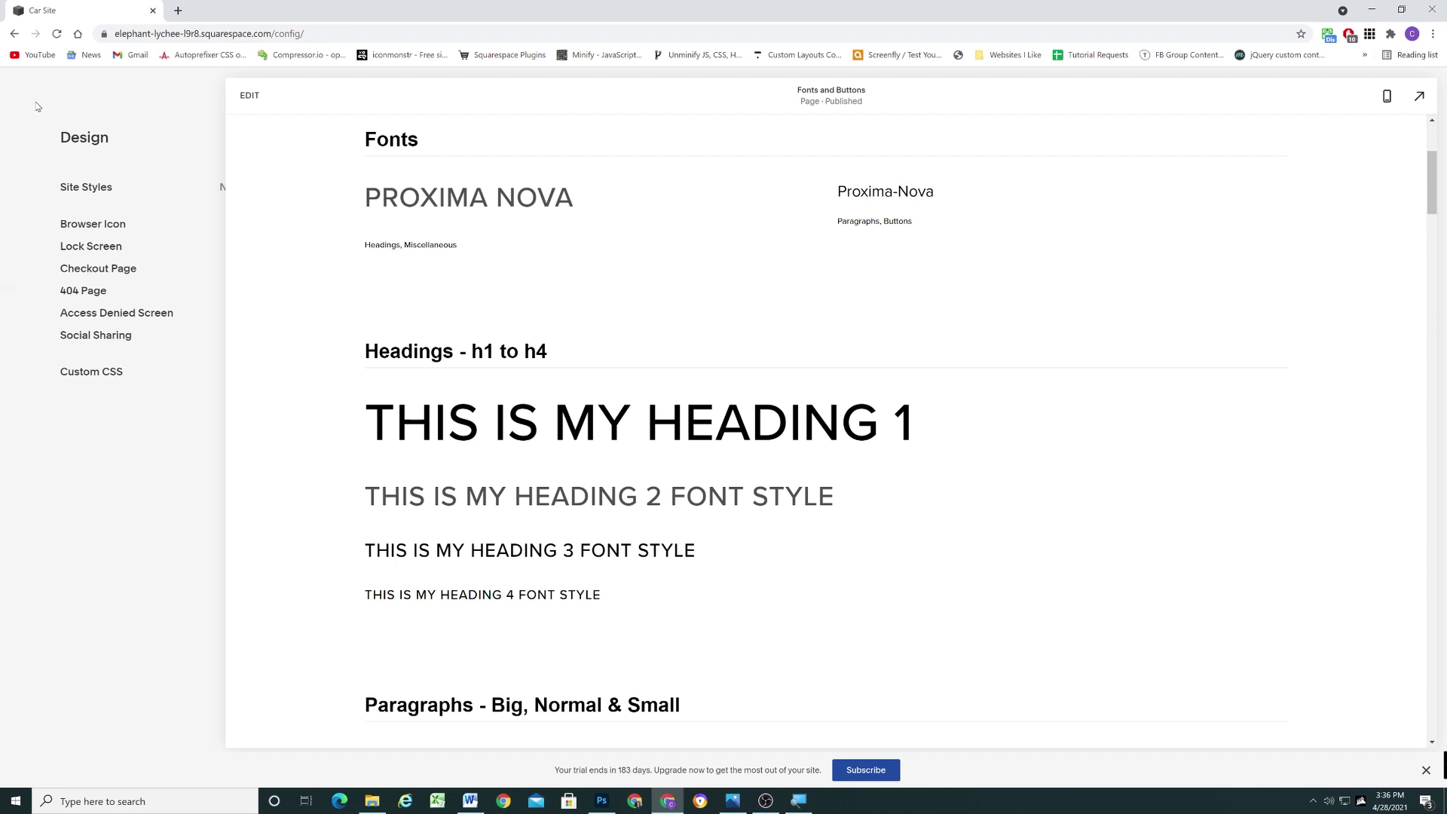
{"action": "left_click", "coordinate": [59, 187]}
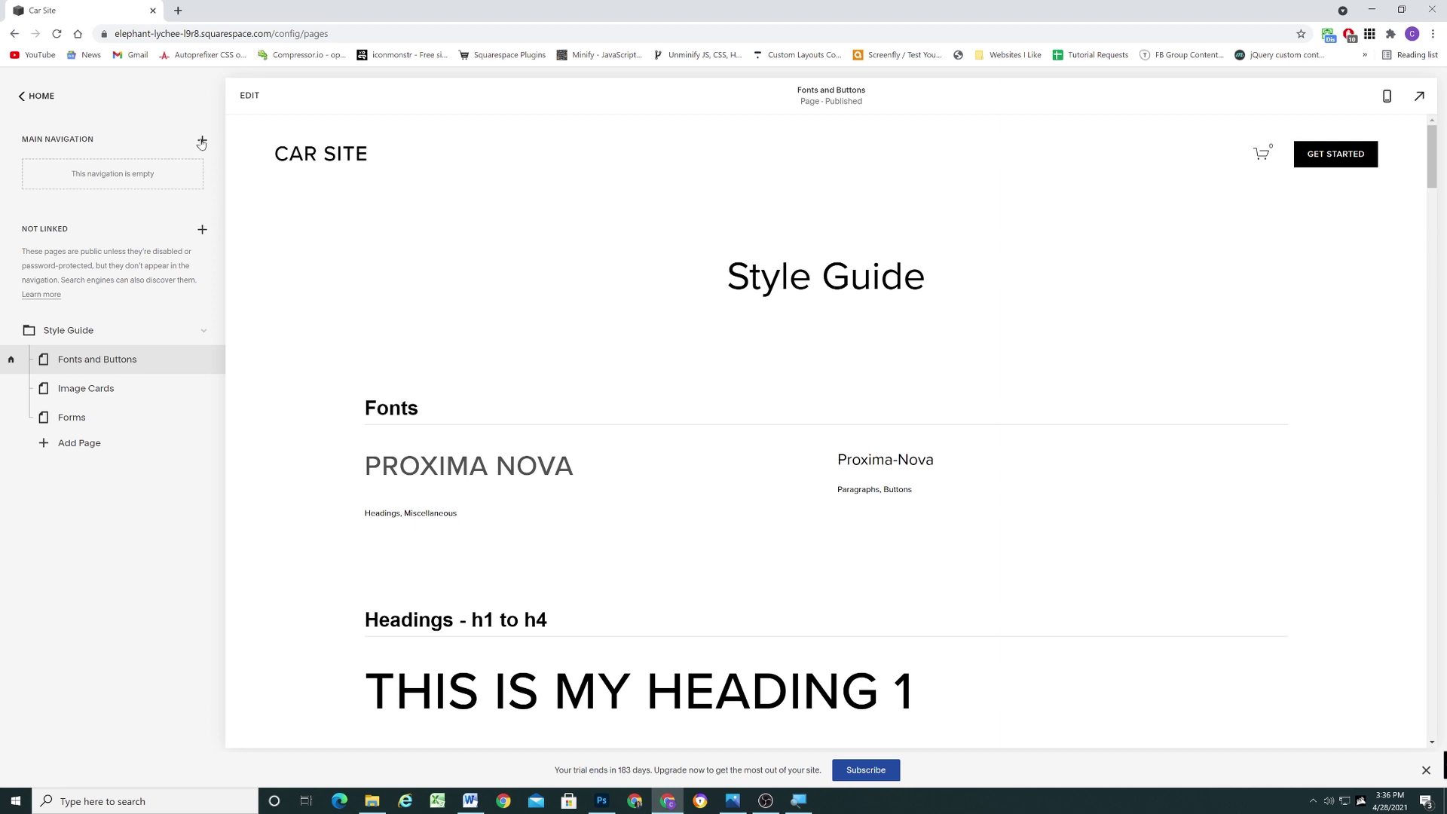
Add a blank Home page with a hero section using the car image background
{"action": "left_click", "coordinate": [201, 141]}
{"action": "left_click", "coordinate": [185, 206]}
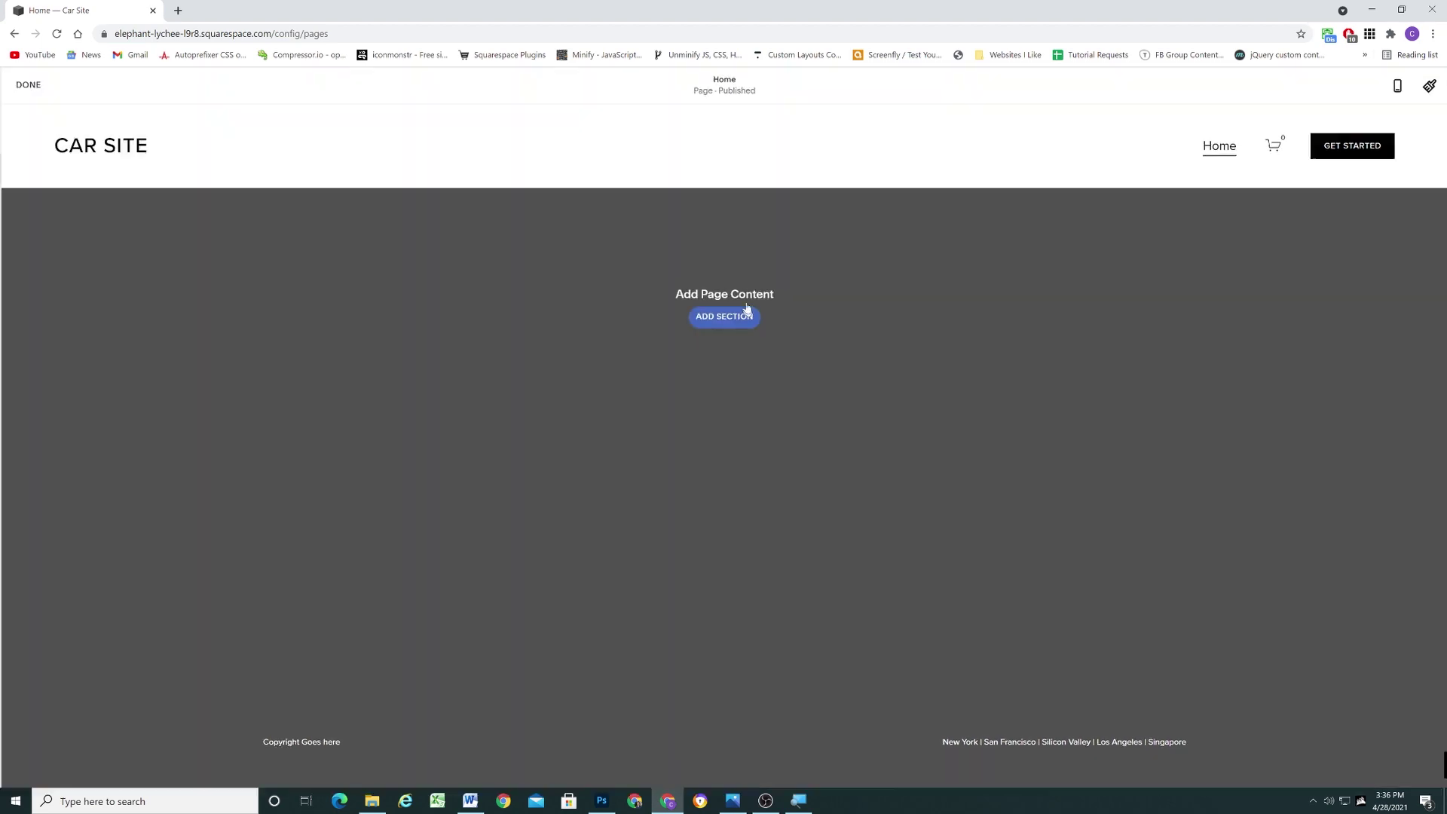
{"action": "left_click", "coordinate": [724, 314]}
{"action": "left_click", "coordinate": [656, 184]}
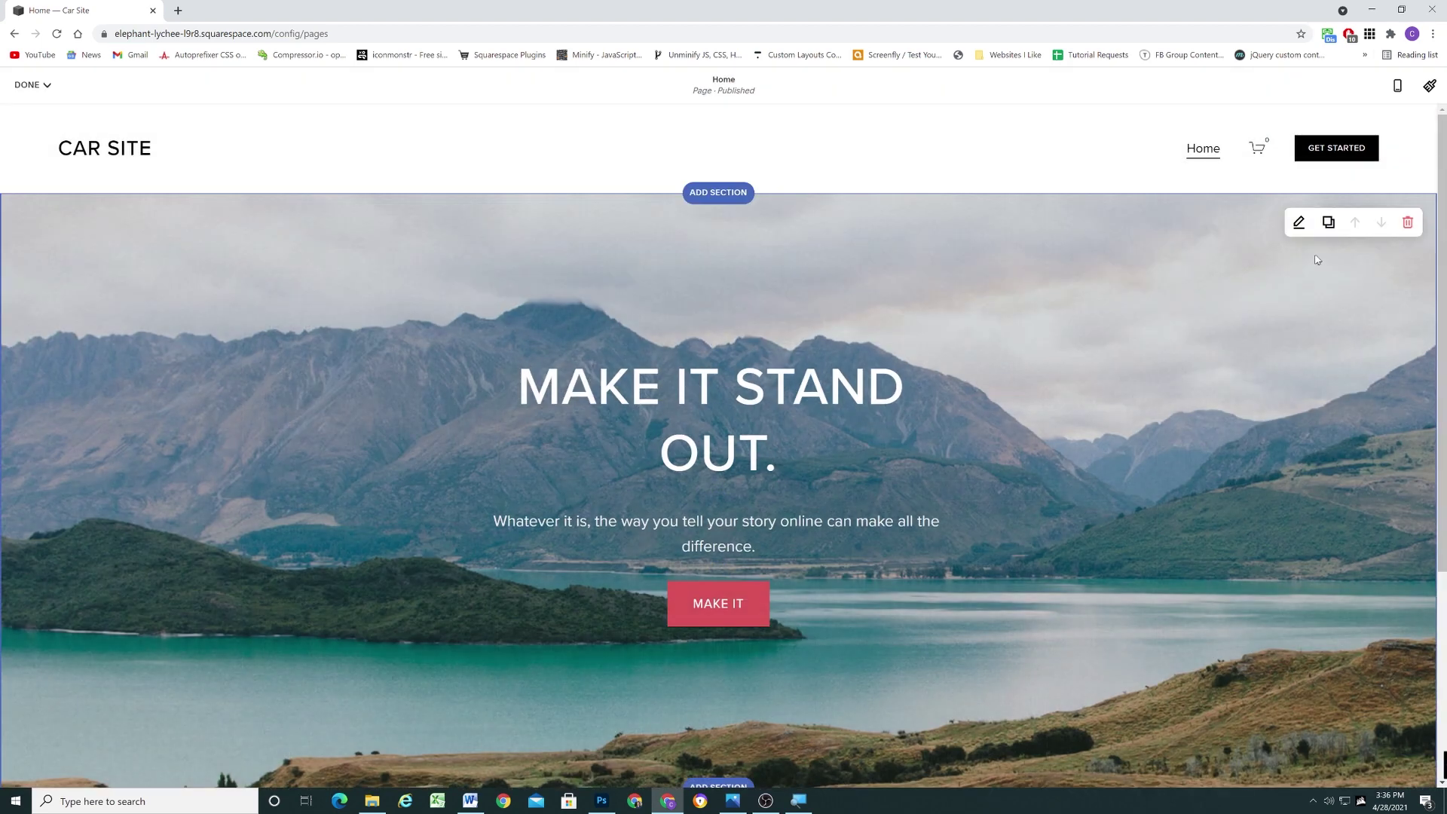
{"action": "left_click", "coordinate": [1298, 223]}
{"action": "left_click", "coordinate": [1124, 336]}
{"action": "key", "text": "Escape"}
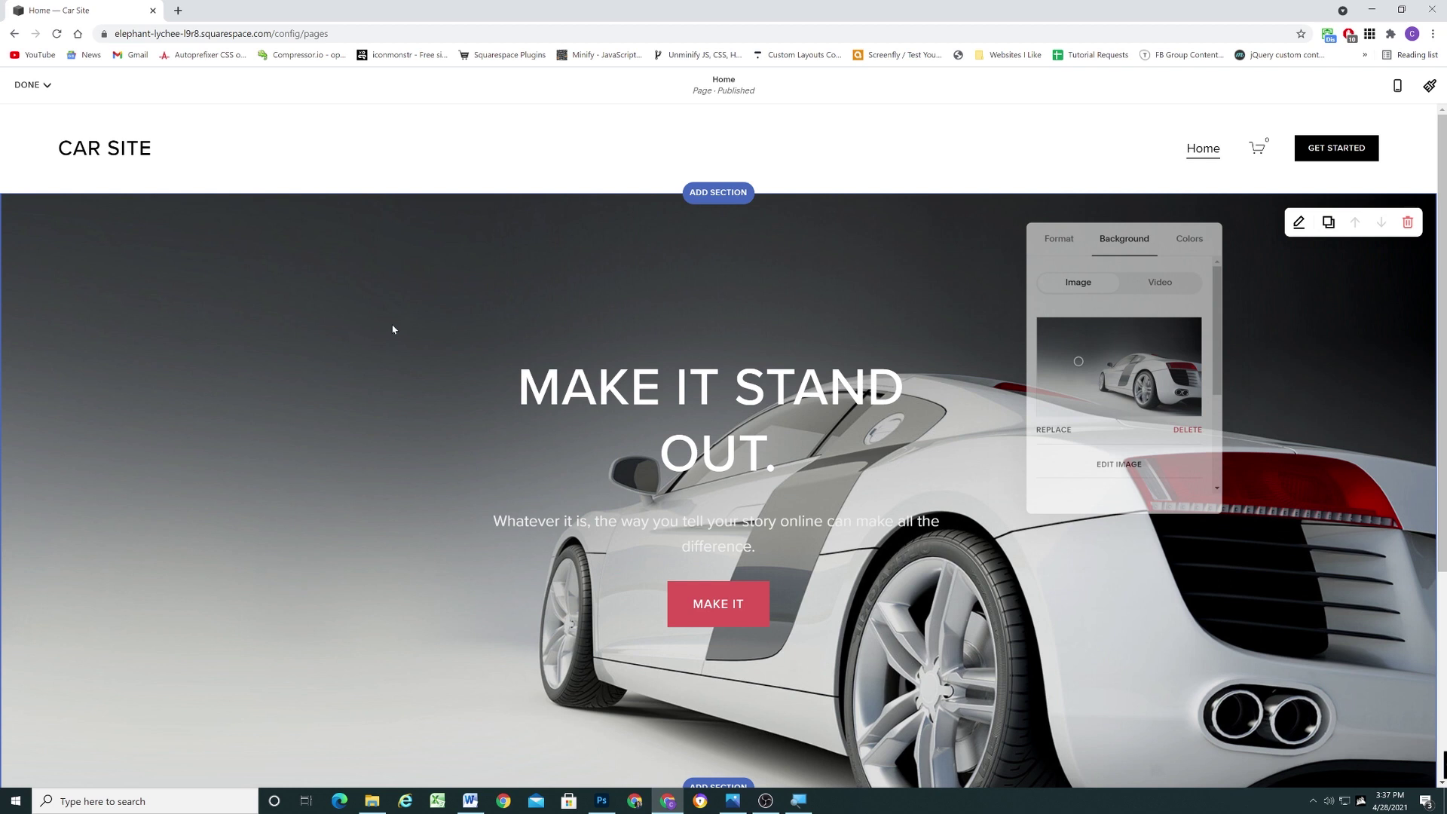
Left-align the hero, retitle it 'TRAVEL IN LUXURY AND STYLE.' with a CAR SERVICE line above
{"action": "left_click", "coordinate": [1059, 238]}
{"action": "left_click", "coordinate": [1056, 423]}
{"action": "left_click", "coordinate": [431, 357]}
{"action": "triple_click", "coordinate": [431, 357]}
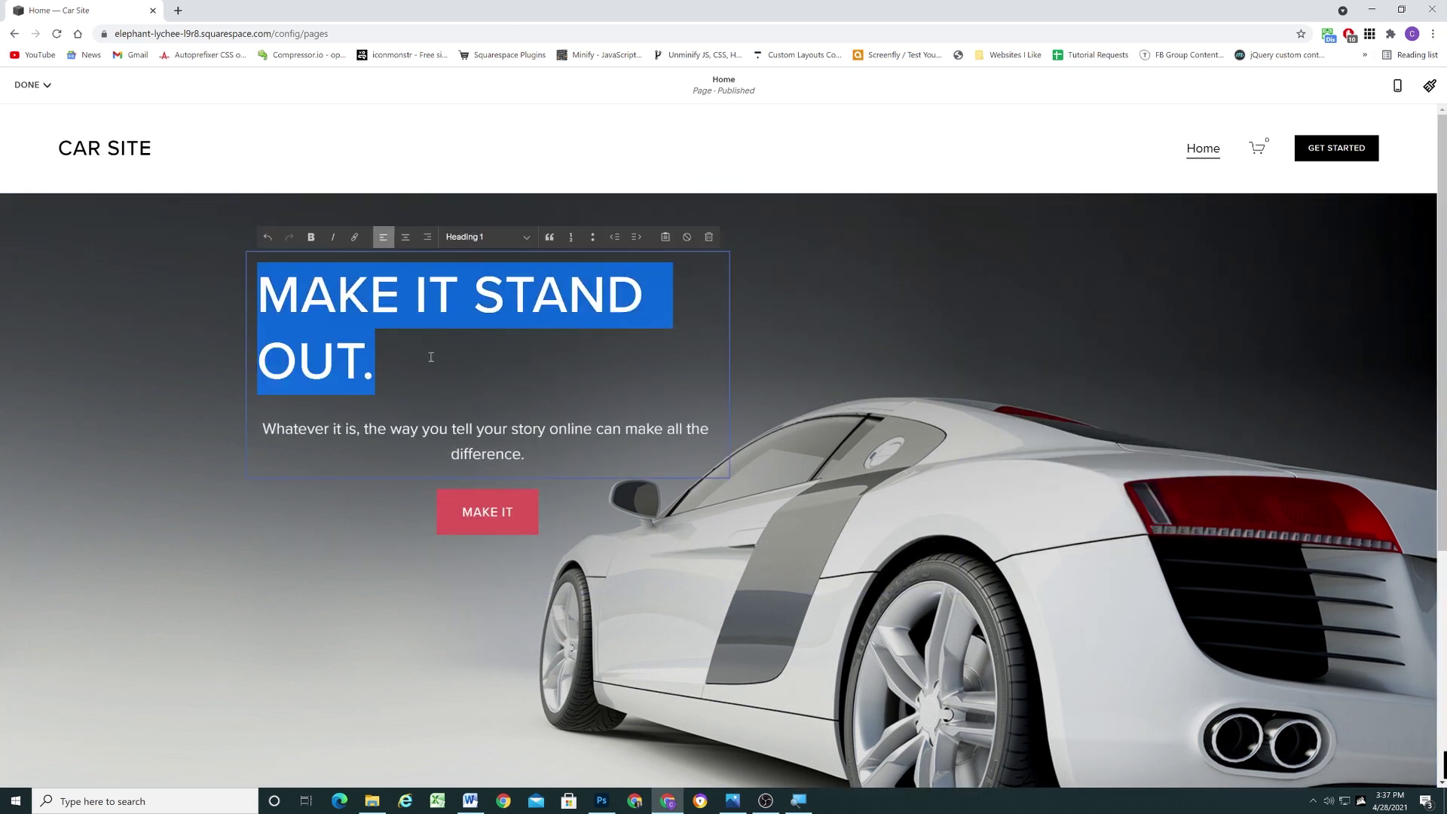
{"action": "type", "text": "TRAVEL IN LUXURY AND STYLE."}
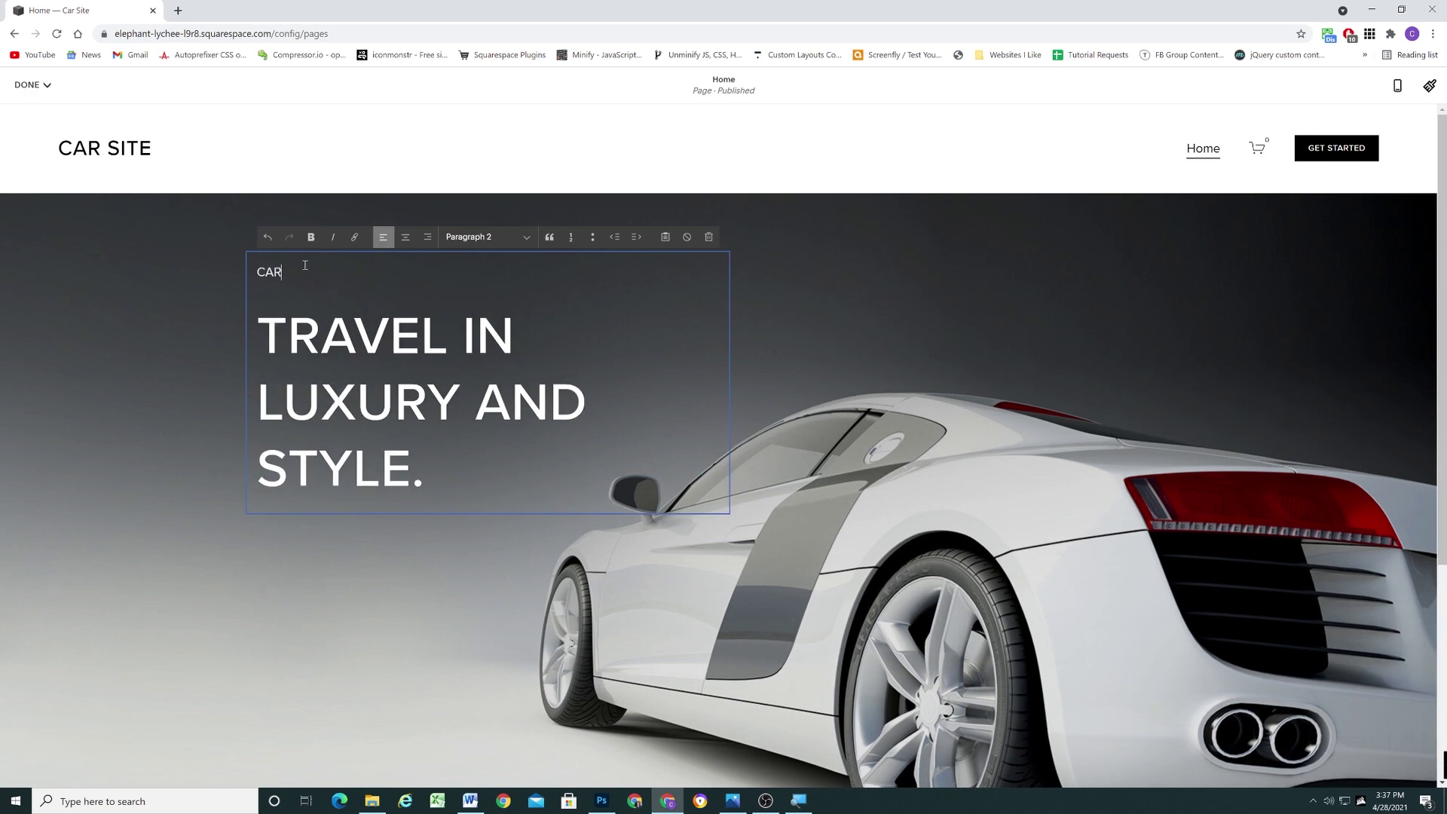
{"action": "left_click_drag", "start_coordinate": [257, 272], "coordinate": [334, 272]}
{"action": "left_click", "coordinate": [468, 236]}
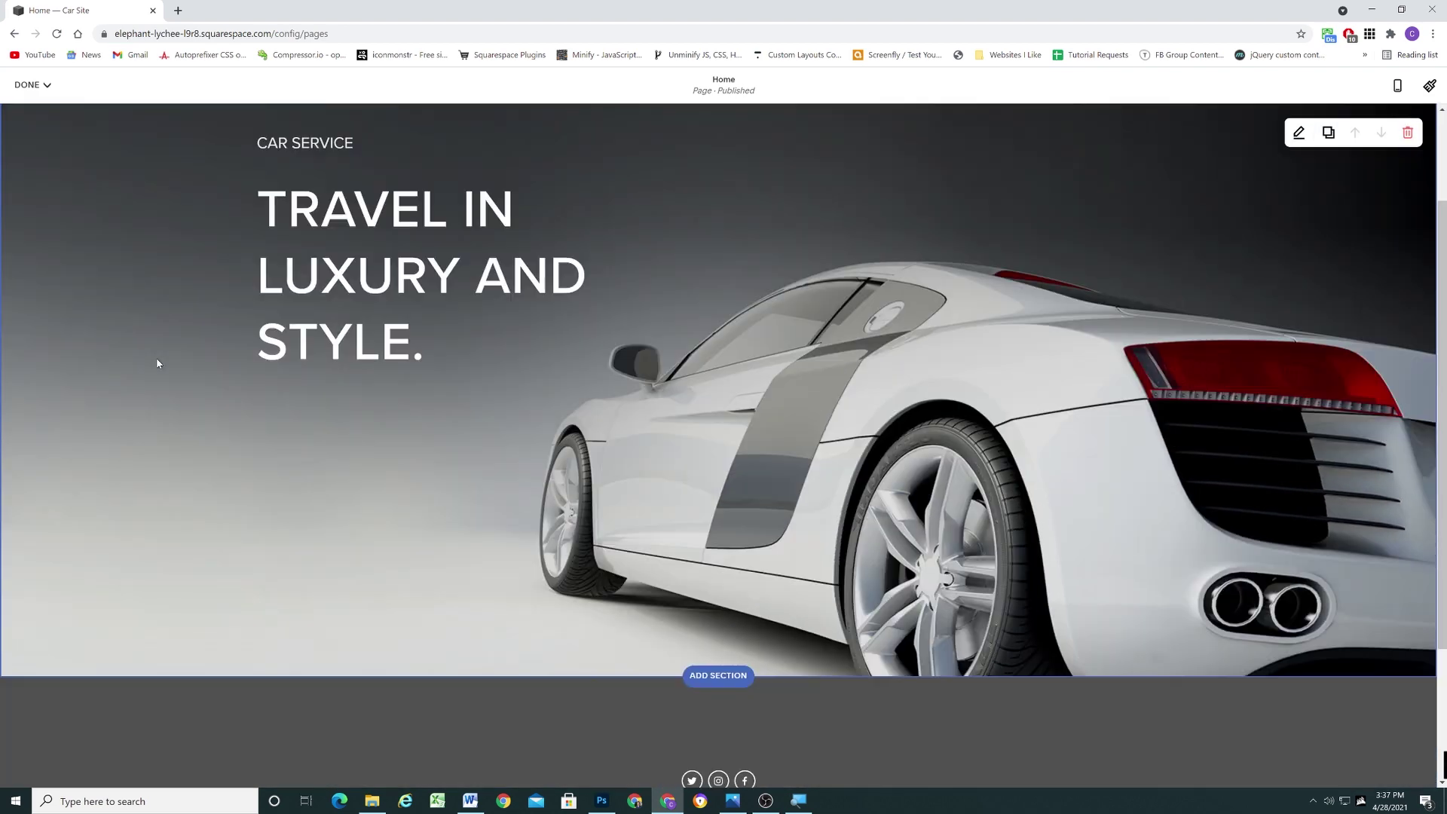
{"action": "scroll", "coordinate": [724, 444], "scroll_direction": "up", "scroll_amount": 2}
{"action": "left_click", "coordinate": [30, 84]}
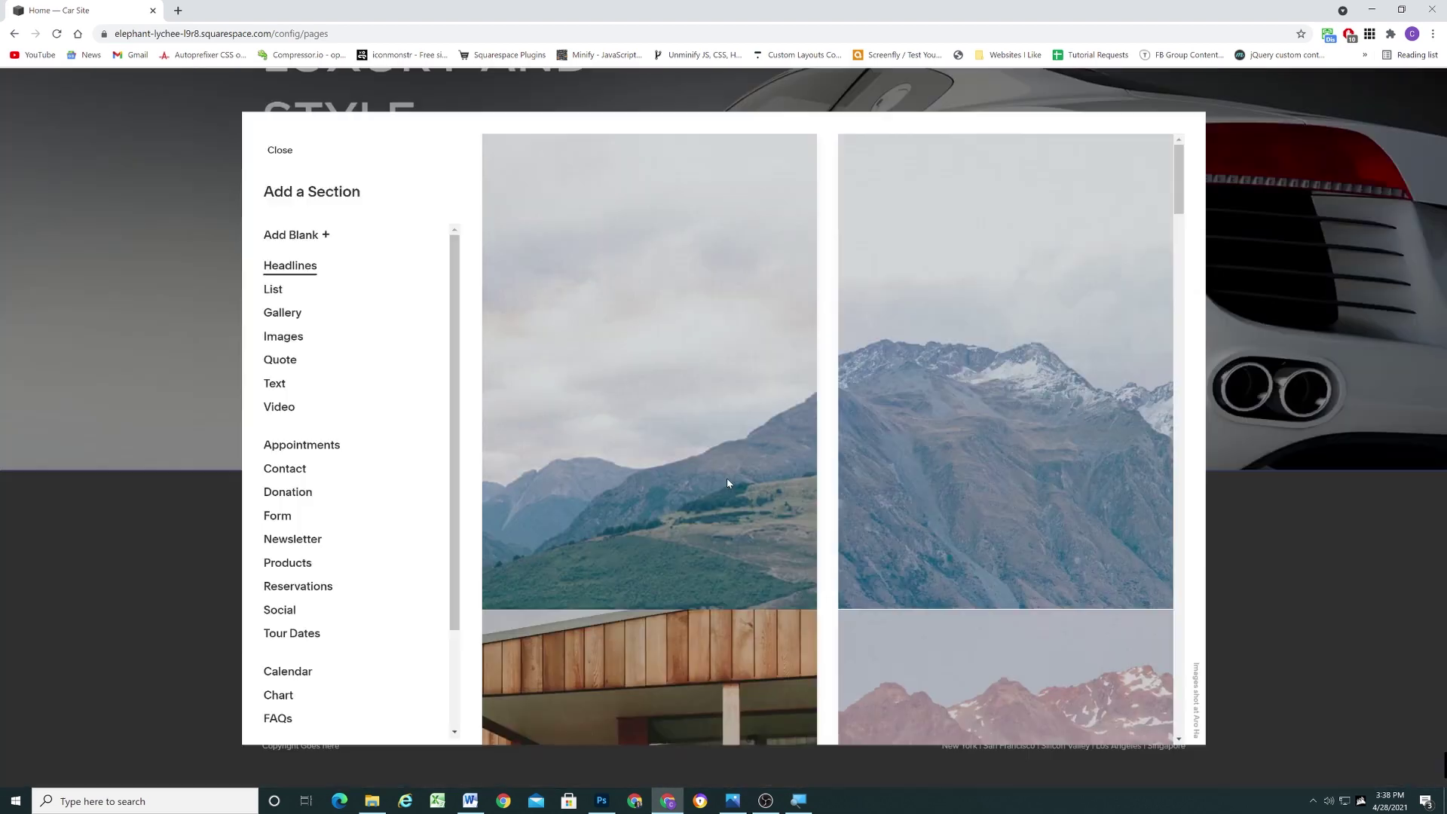
Add a section with the red car image, BEST CAR heading, SERVICE subheading and left-aligned LEARN MORE button
{"action": "left_click", "coordinate": [727, 482]}
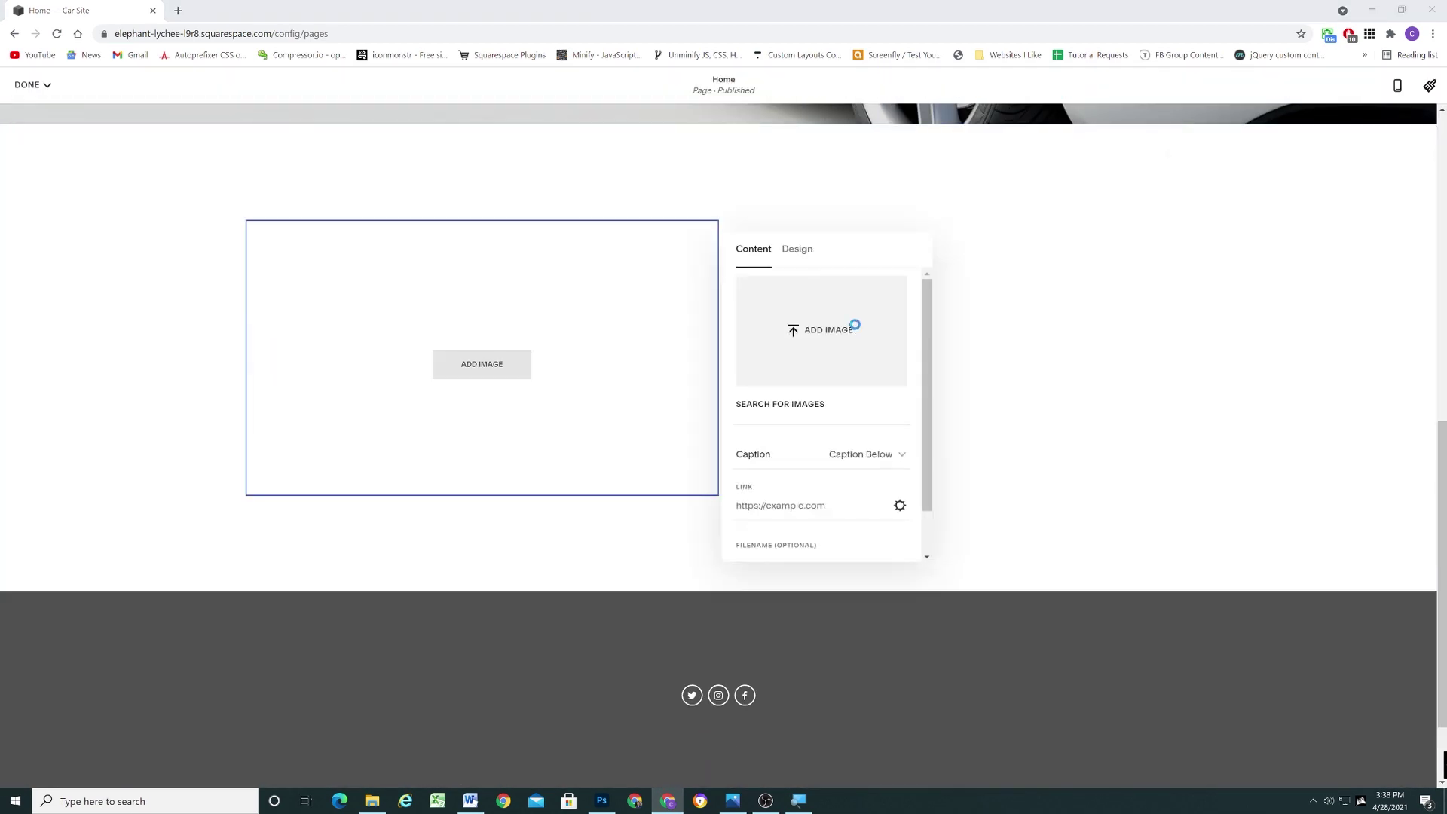
{"action": "key", "text": "Return"}
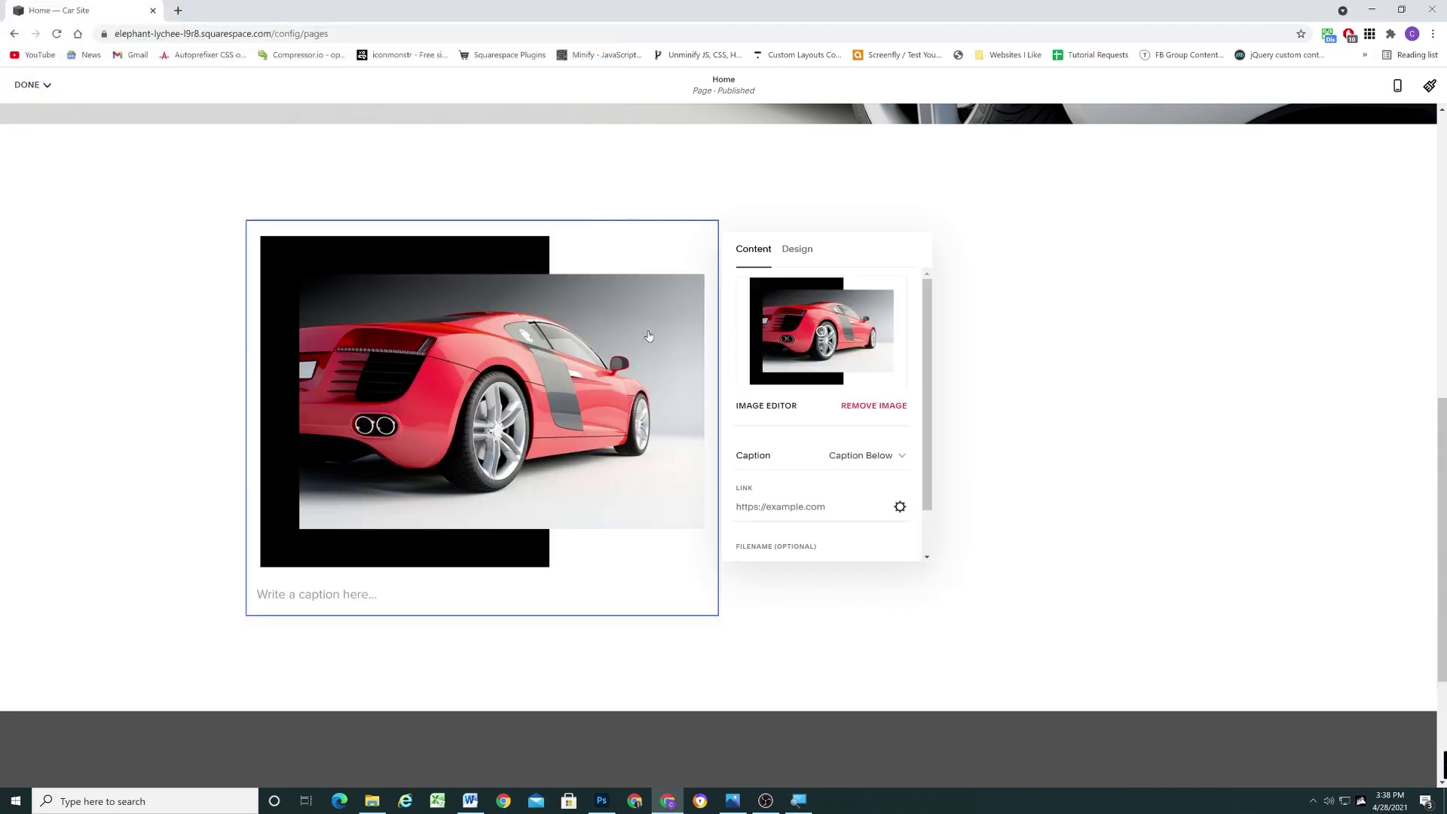
{"action": "left_click", "coordinate": [827, 343]}
{"action": "type", "text": "Best Car"}
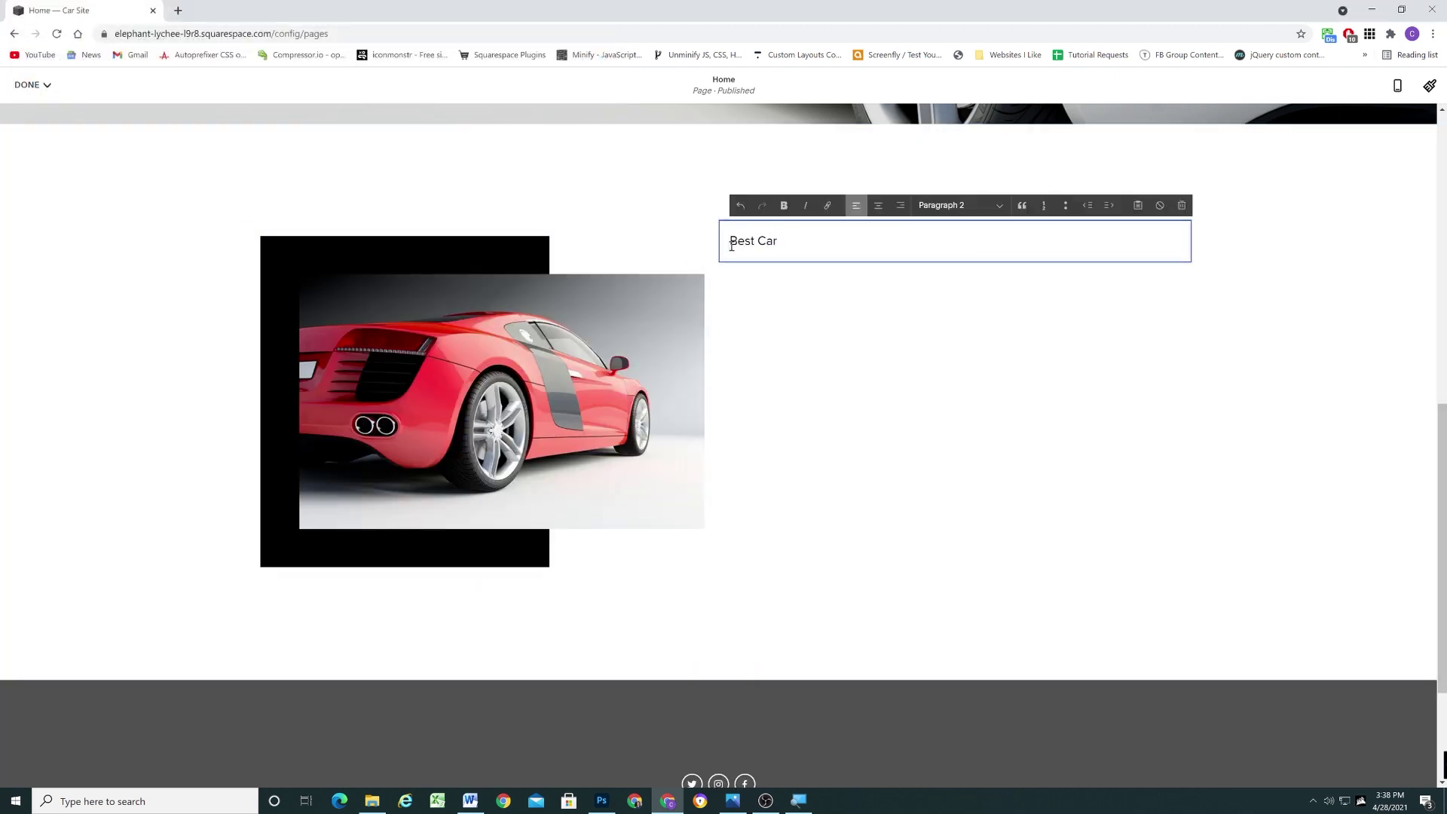
{"action": "key", "text": "ctrl+alt+2"}
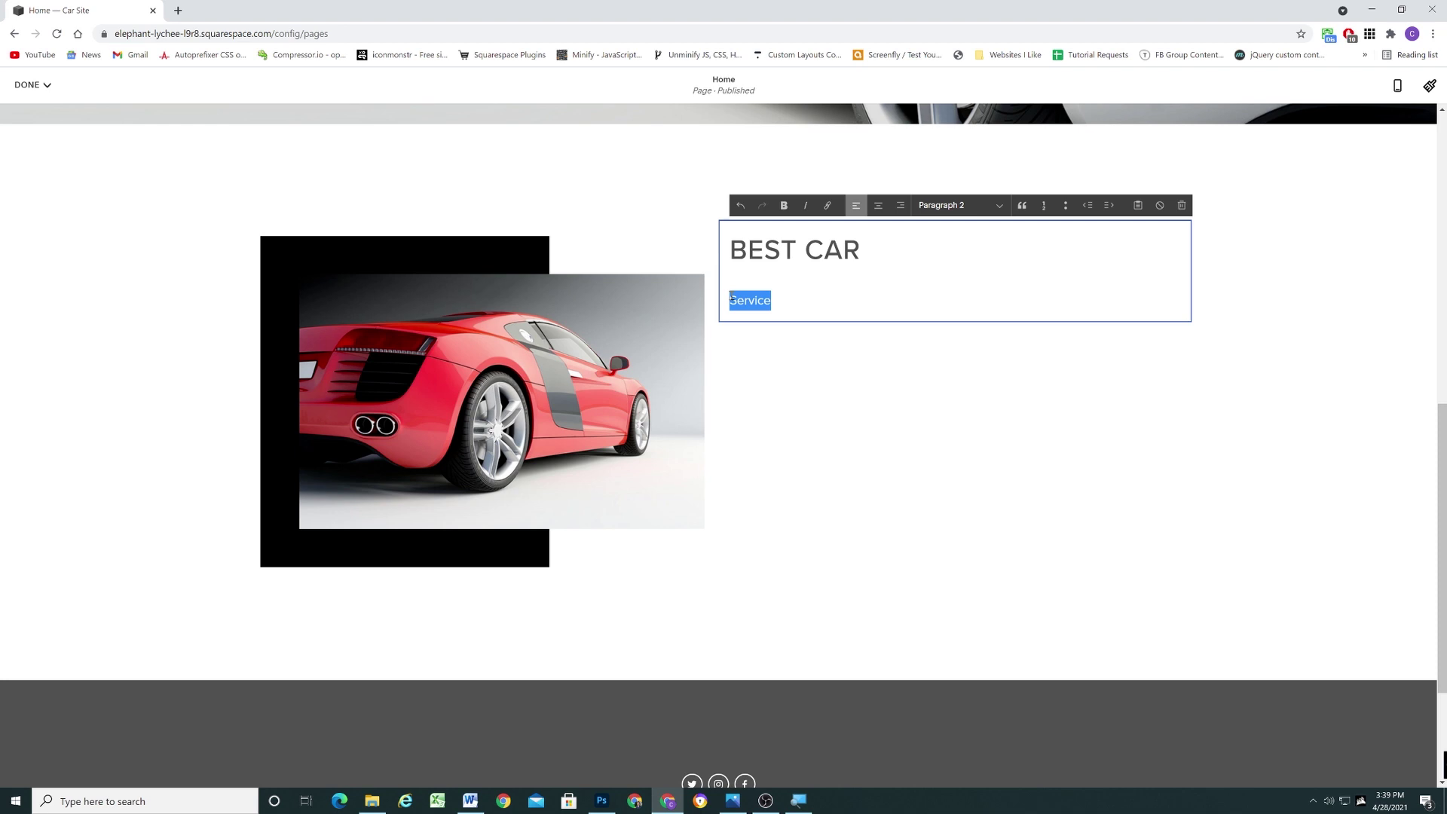
{"action": "left_click", "coordinate": [957, 205]}
{"action": "left_click", "coordinate": [964, 276]}
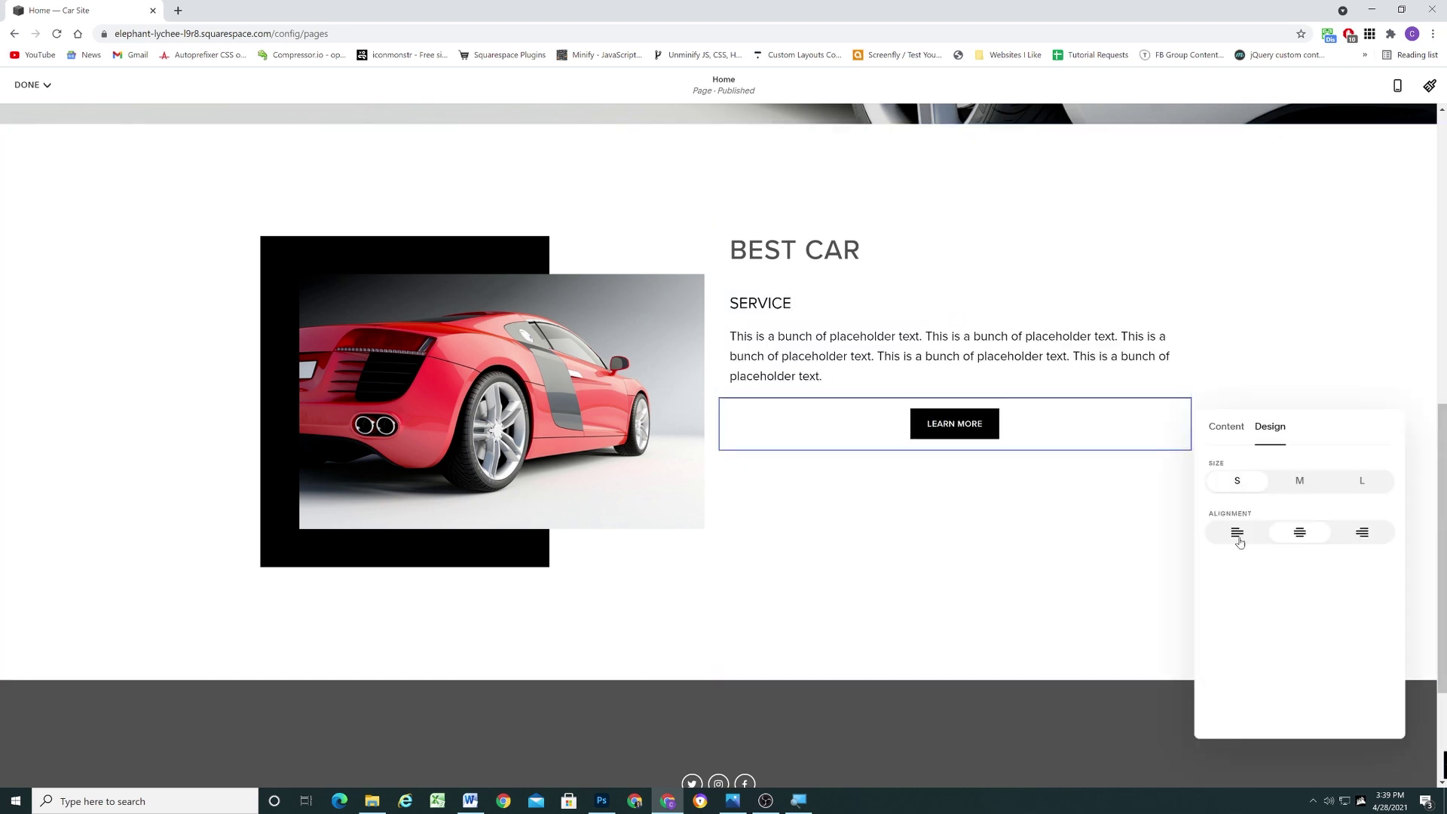
{"action": "left_click", "coordinate": [1237, 532]}
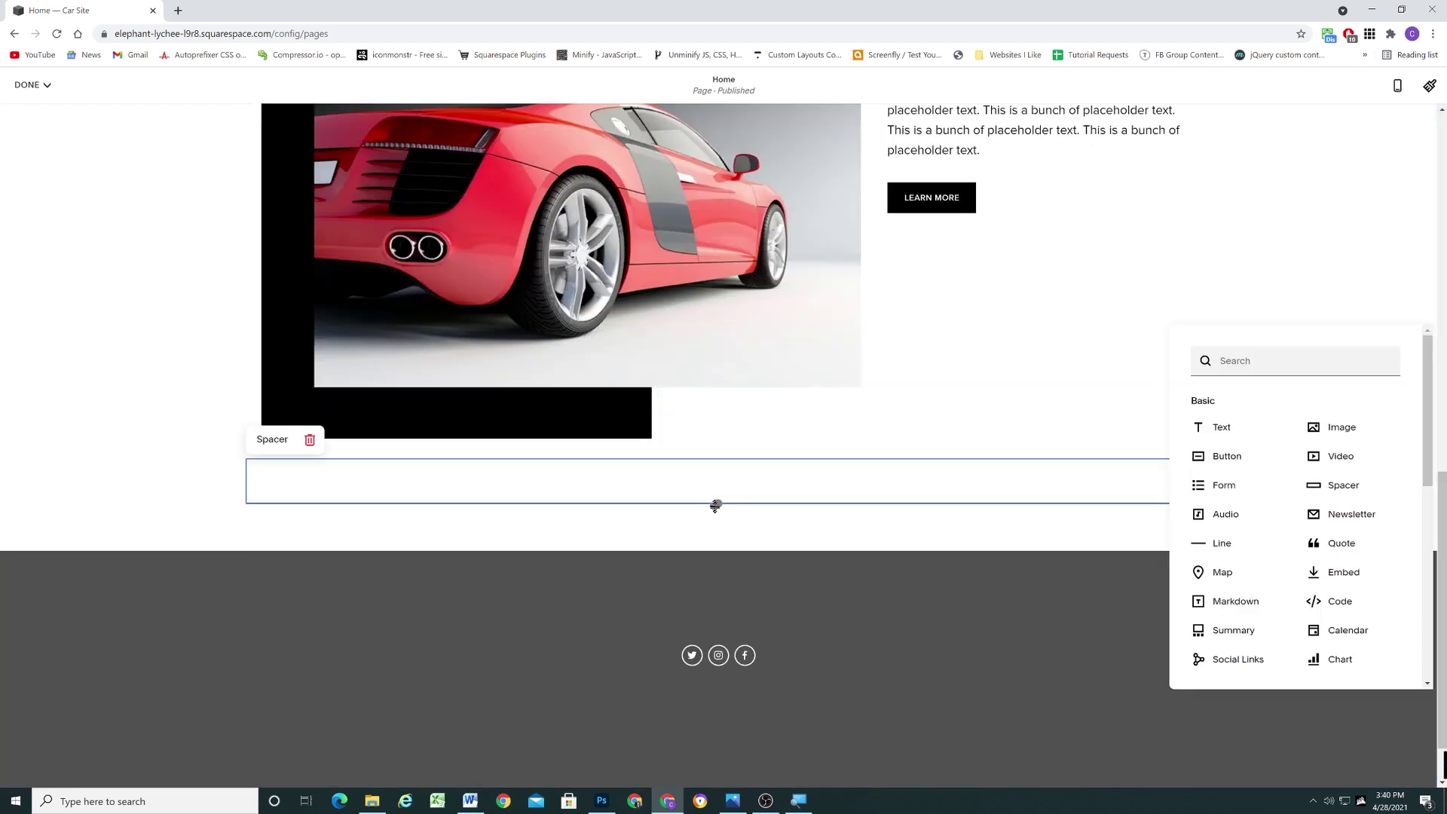
Add a 'RENTAL CAR SERVICES' text block with the rental-rate sentence, then save the page
{"action": "left_click", "coordinate": [1222, 427]}
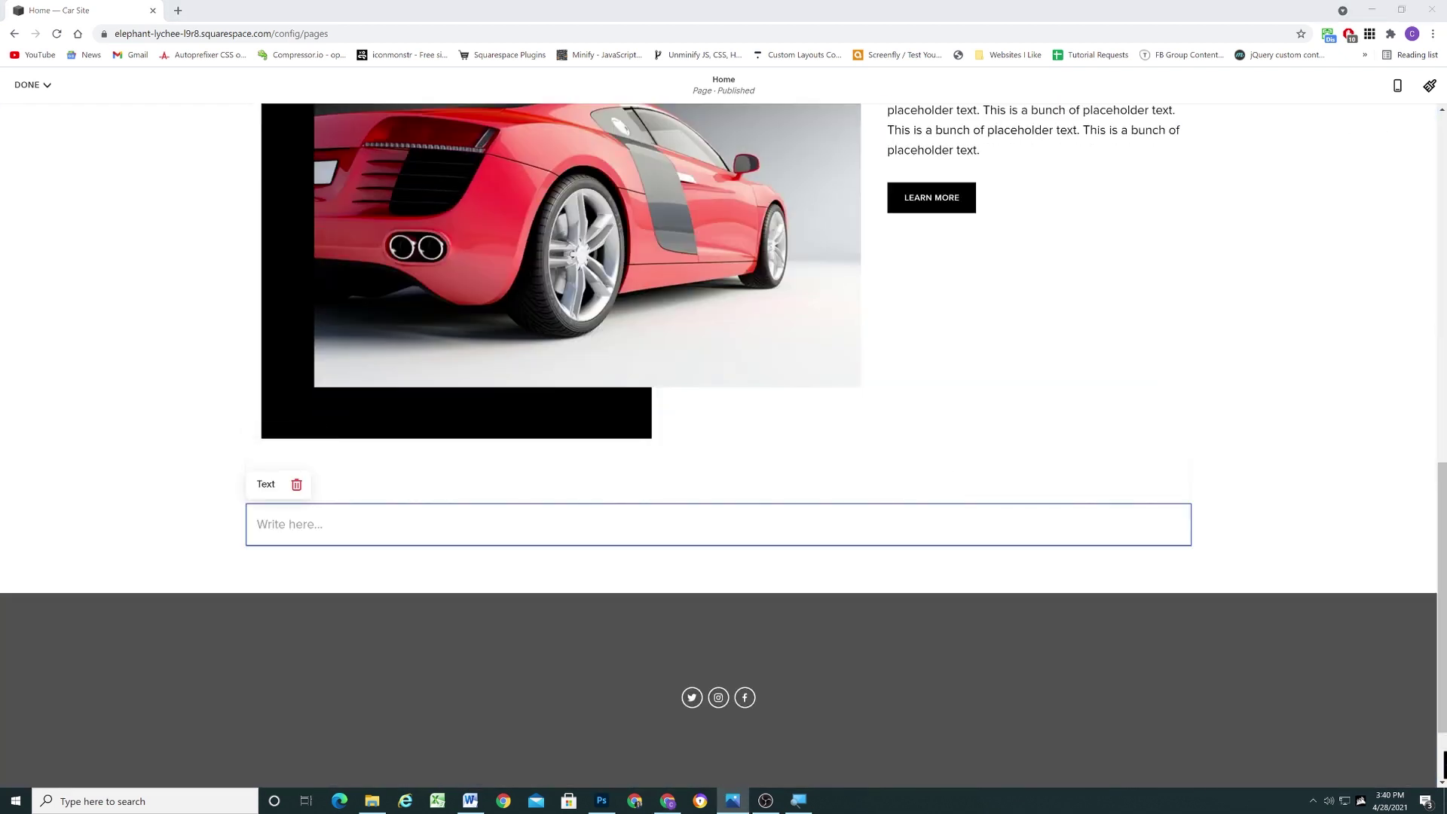
{"action": "left_click", "coordinate": [425, 531]}
{"action": "type", "text": "RENTAL CAR SERVICES"}
{"action": "key", "text": "Return"}
{"action": "type", "text": "F"}
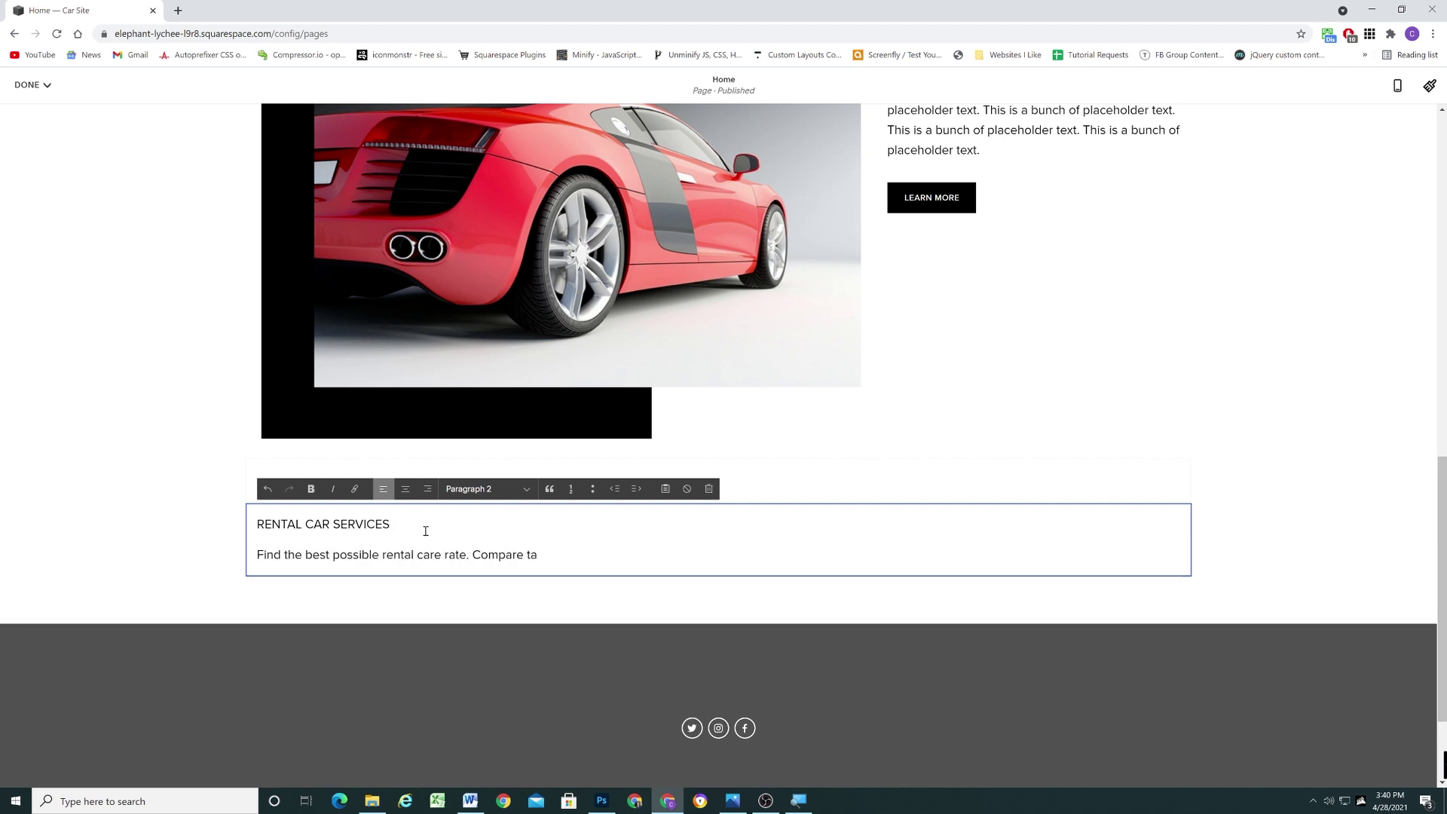
{"action": "type", "text": "ind the best possible rental care rate. Compare rates worldwide."}
{"action": "triple_click", "coordinate": [636, 555]}
{"action": "key", "text": "ctrl+c"}
{"action": "key", "text": "Right"}
{"action": "key", "text": "ctrl+v"}
{"action": "left_click", "coordinate": [82, 164]}
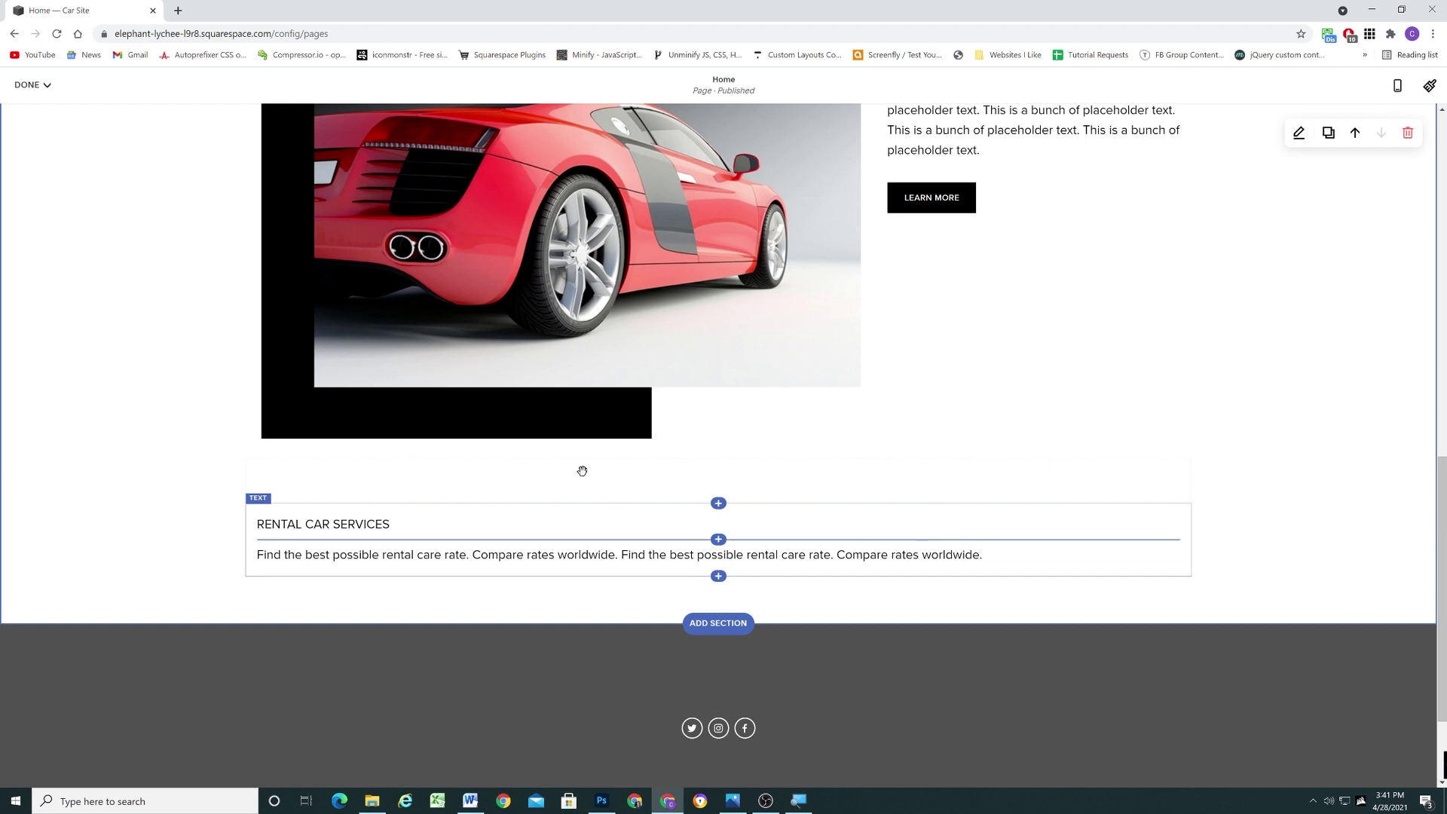
{"action": "left_click", "coordinate": [36, 85]}
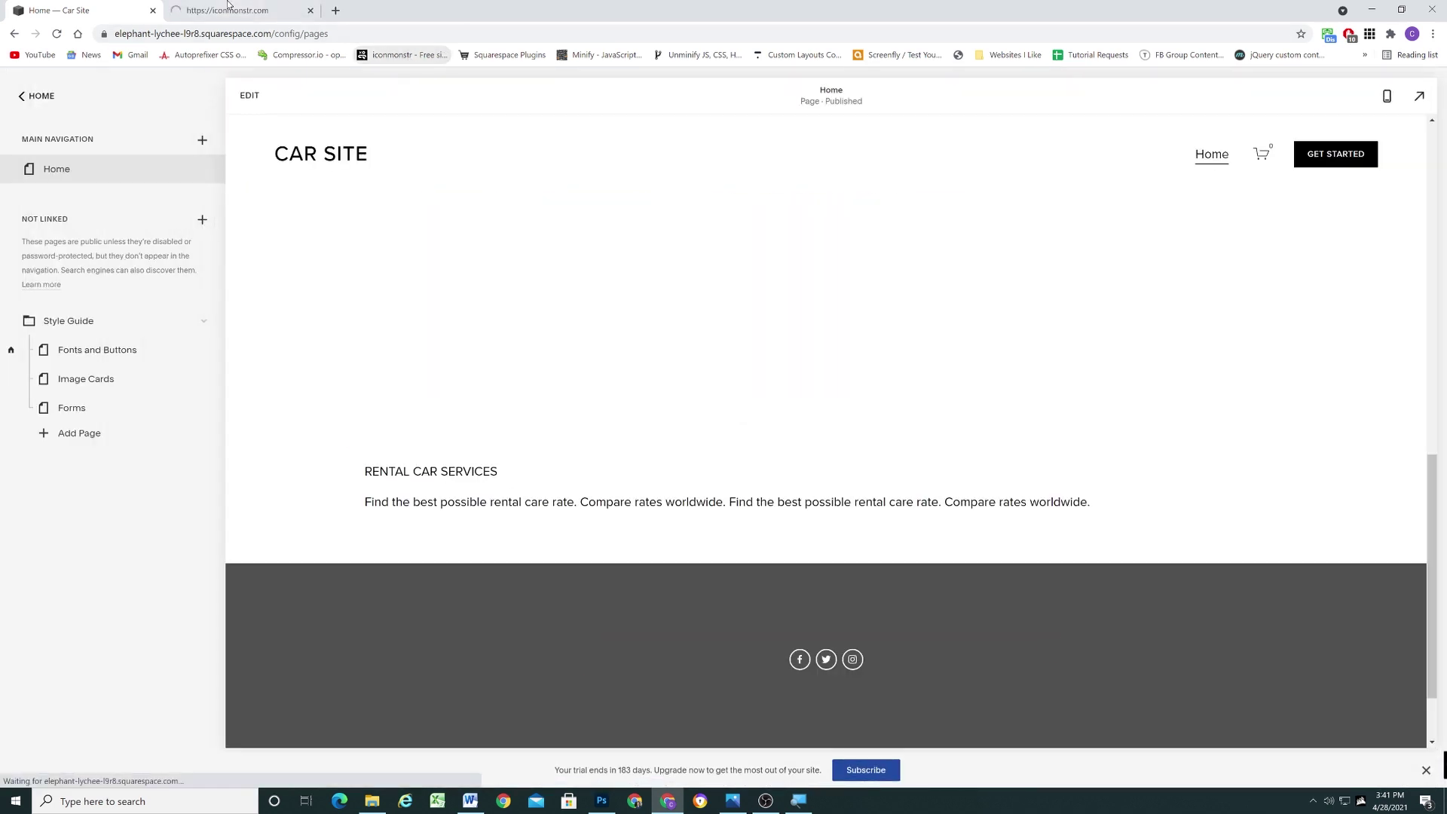
On iconmonstr, open the thin Location Pin icon and select its inline SVG embed code
{"action": "left_click", "coordinate": [228, 5]}
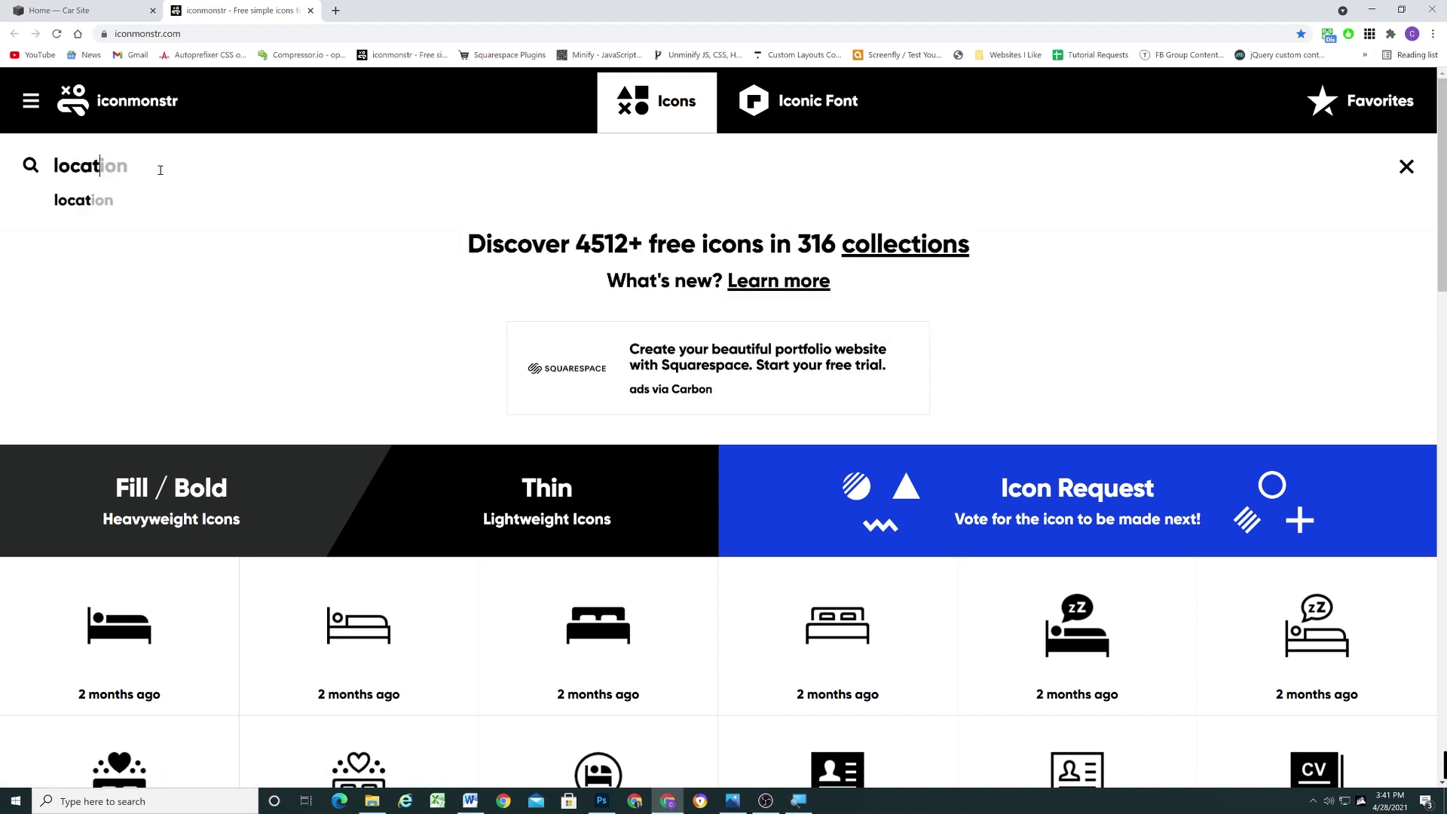
{"action": "scroll", "coordinate": [400, 298], "scroll_direction": "down", "scroll_amount": 3}
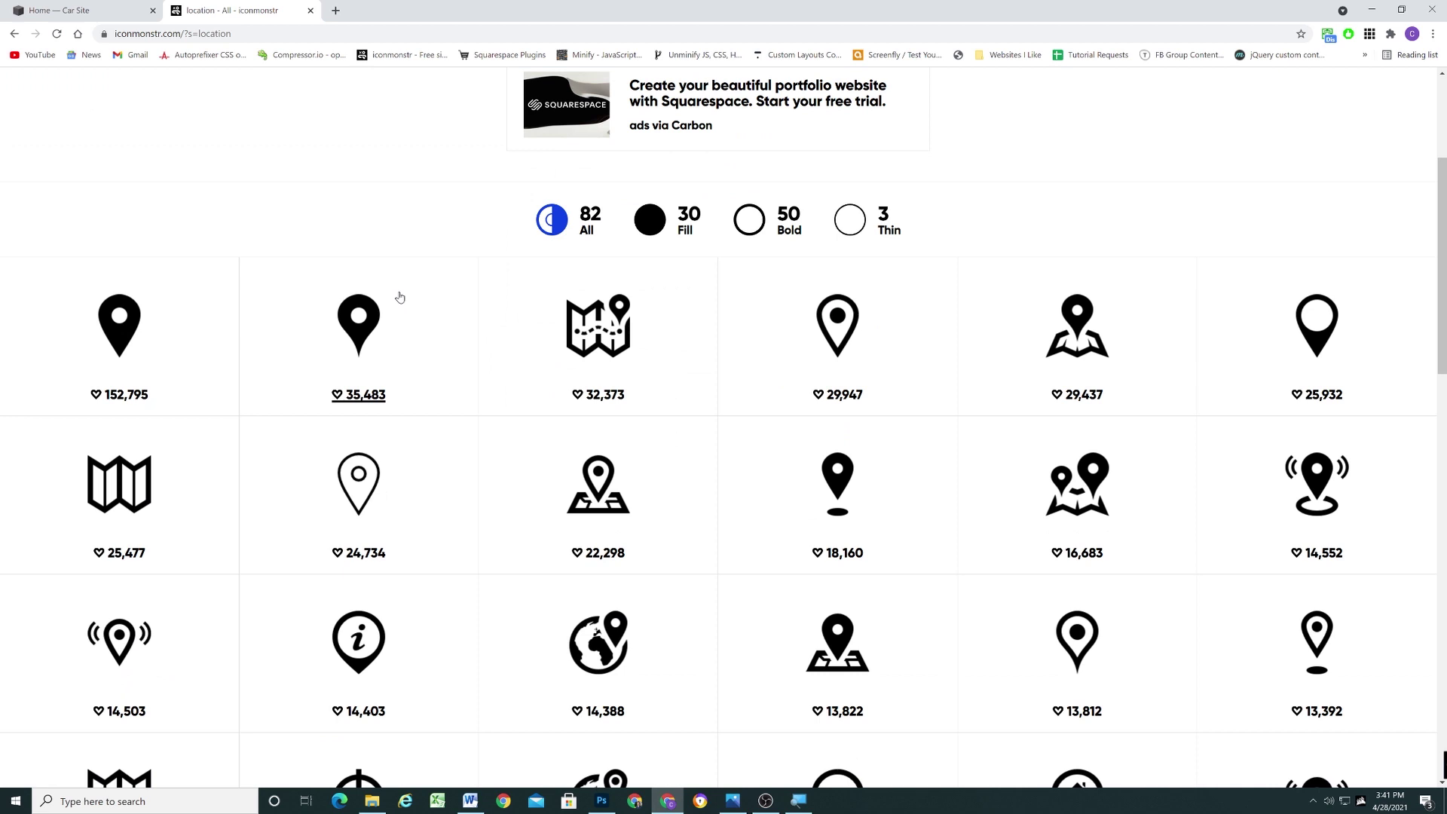
{"action": "scroll", "coordinate": [372, 347], "scroll_direction": "down", "scroll_amount": 2}
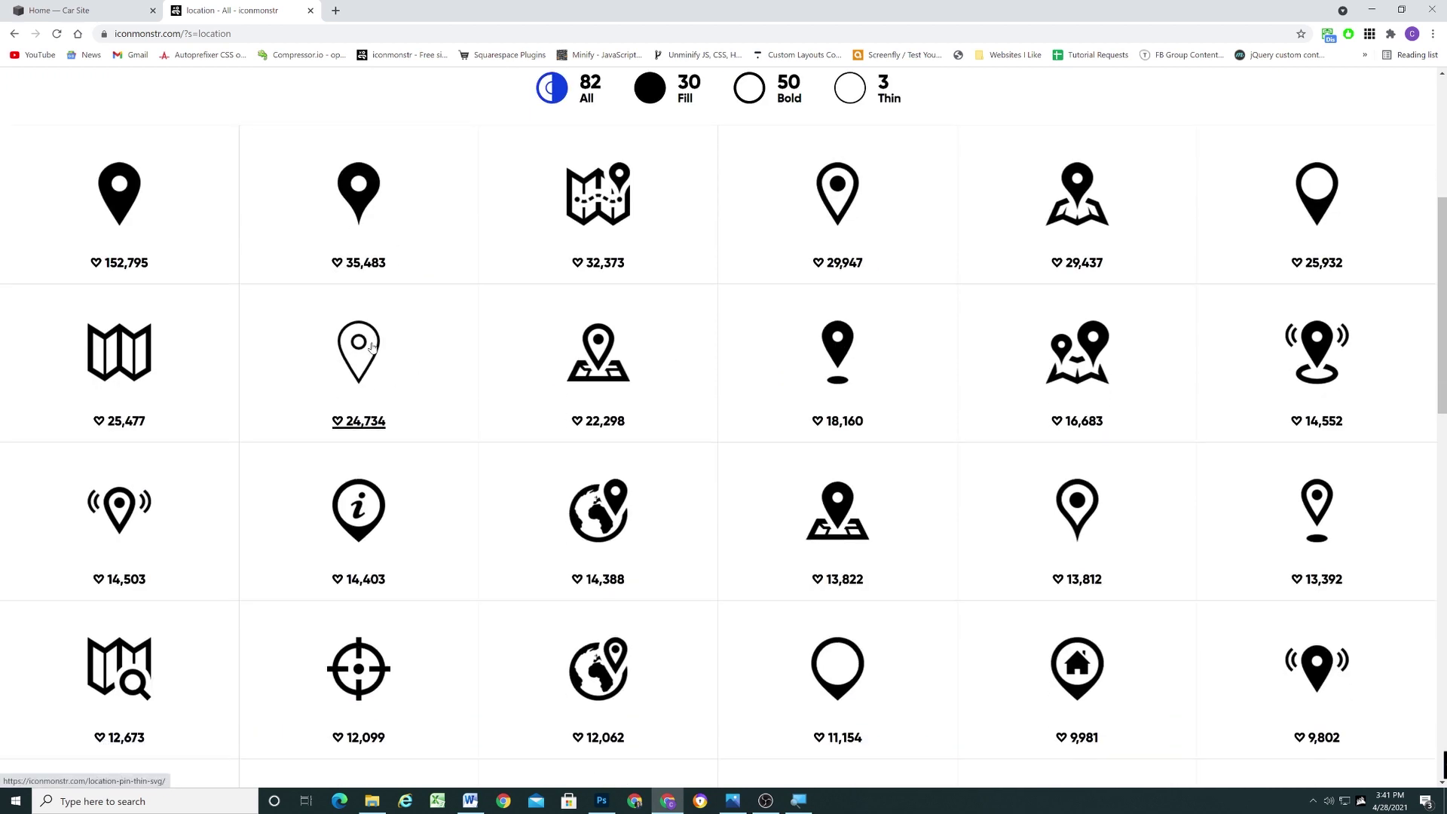
{"action": "left_click", "coordinate": [359, 364]}
{"action": "scroll", "coordinate": [635, 488], "scroll_direction": "down", "scroll_amount": 2}
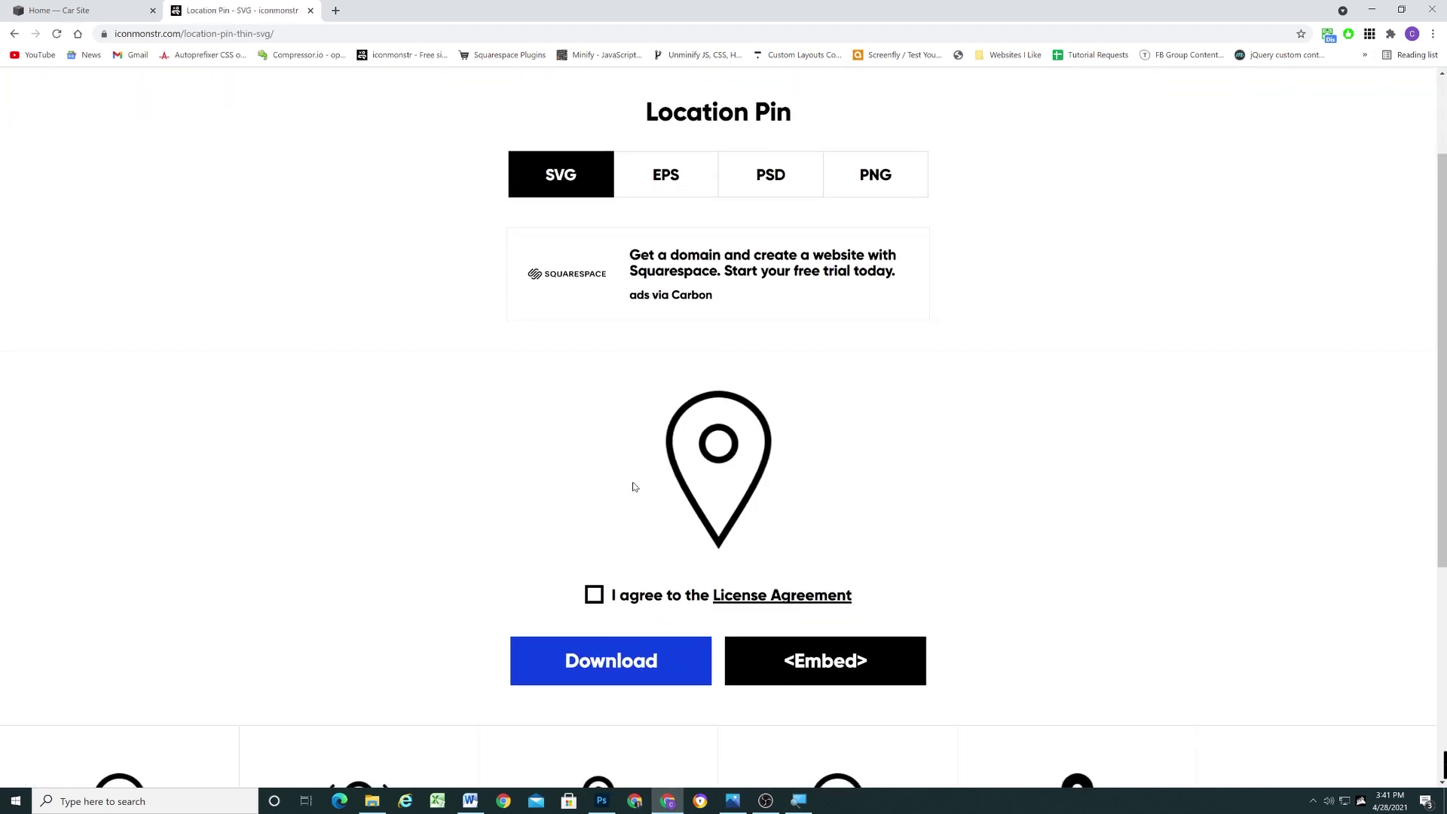
{"action": "left_click", "coordinate": [846, 665]}
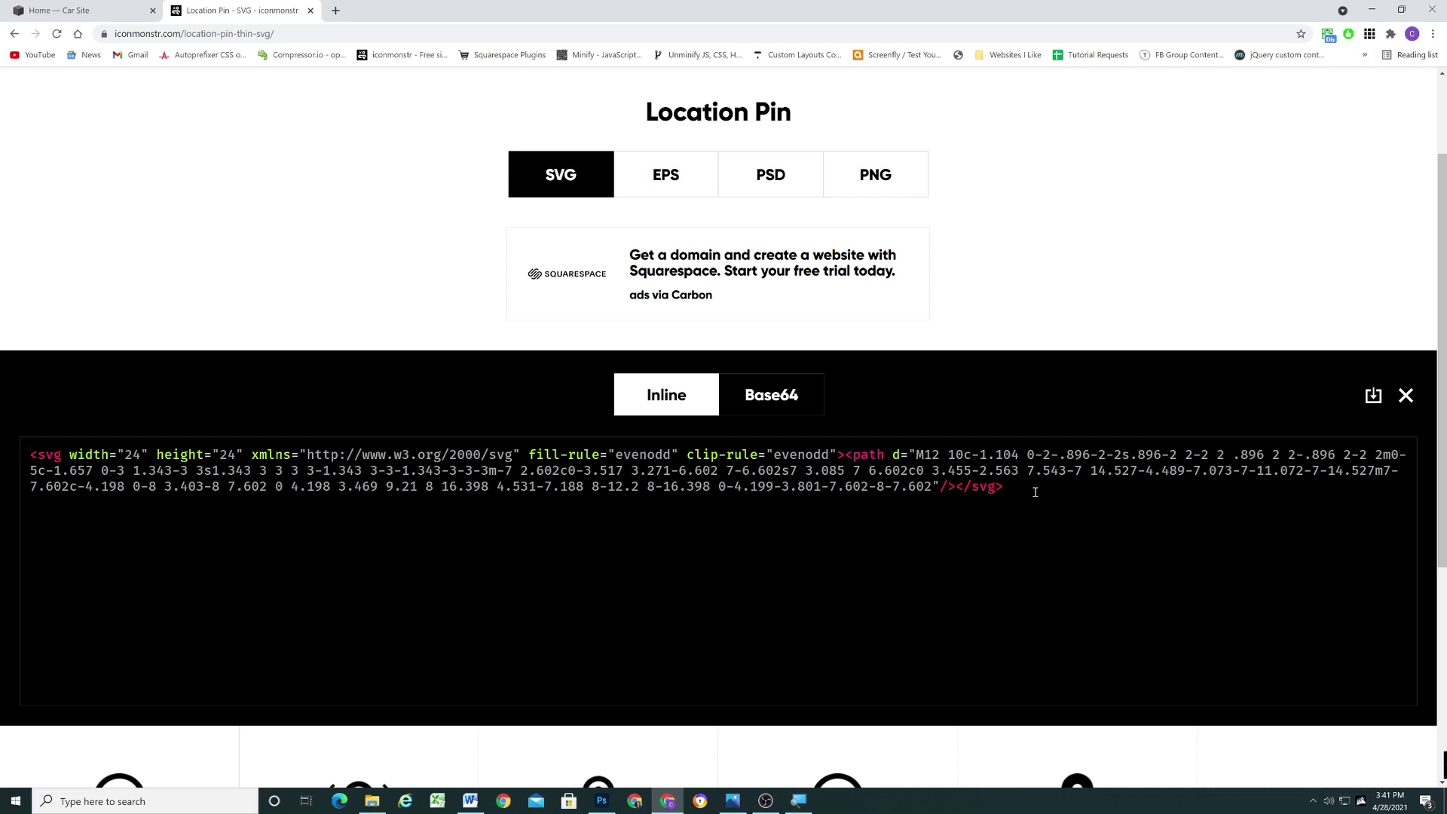
{"action": "left_click_drag", "start_coordinate": [1035, 492], "coordinate": [192, 450]}
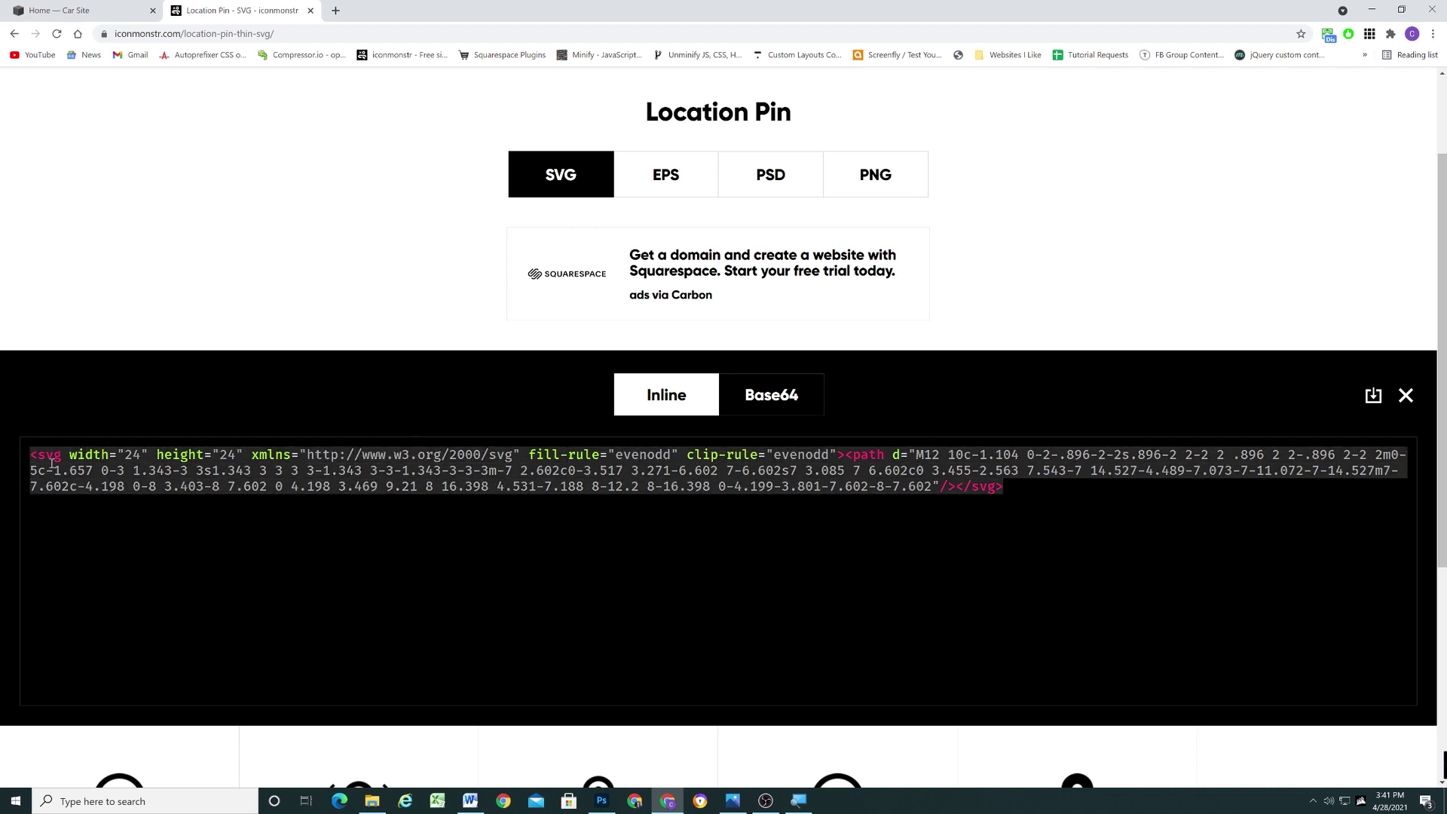
Edit the Home page and place a Code block beside the Rental Car Services text
{"action": "left_click", "coordinate": [50, 5]}
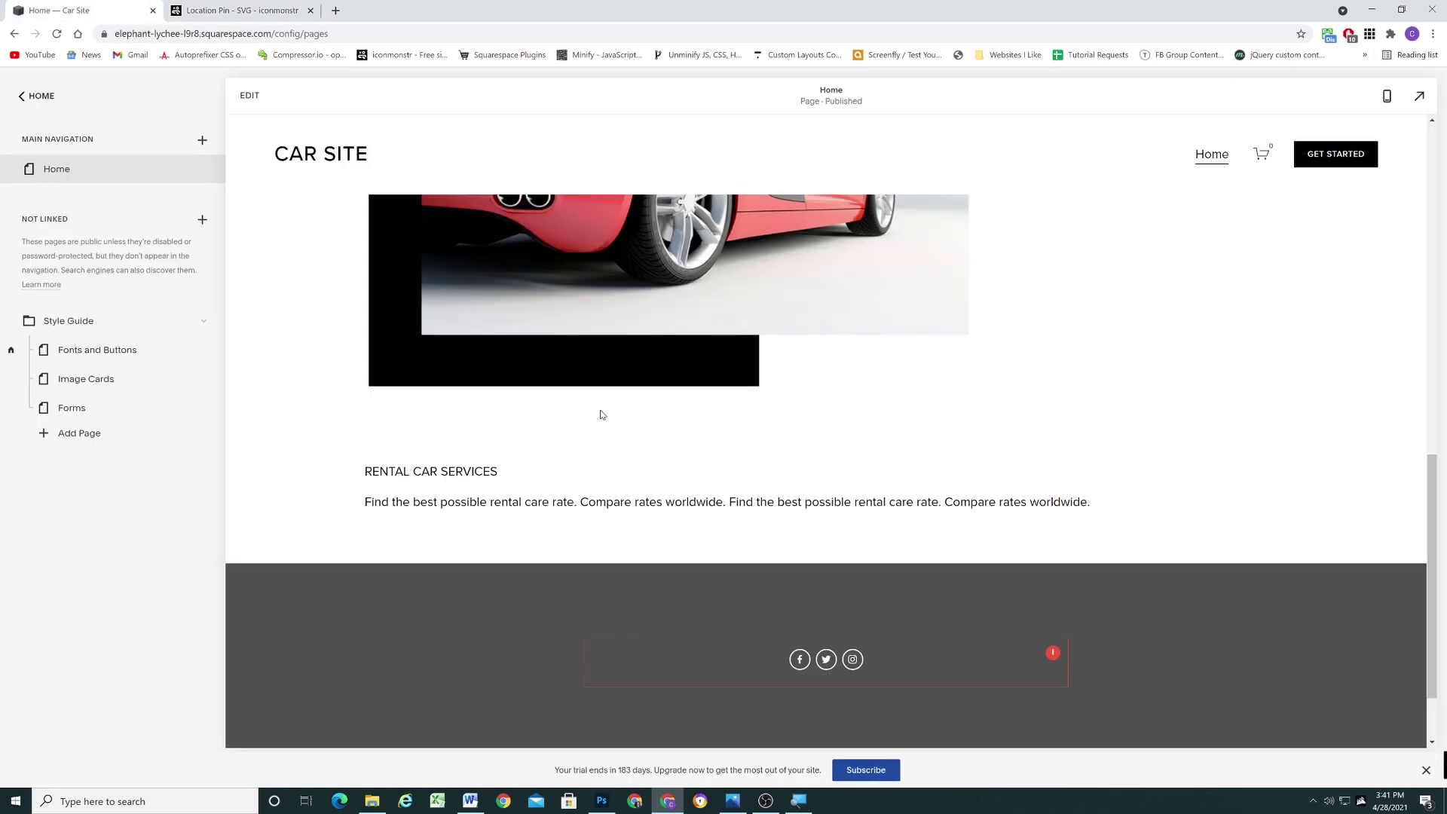
{"action": "left_click", "coordinate": [248, 96]}
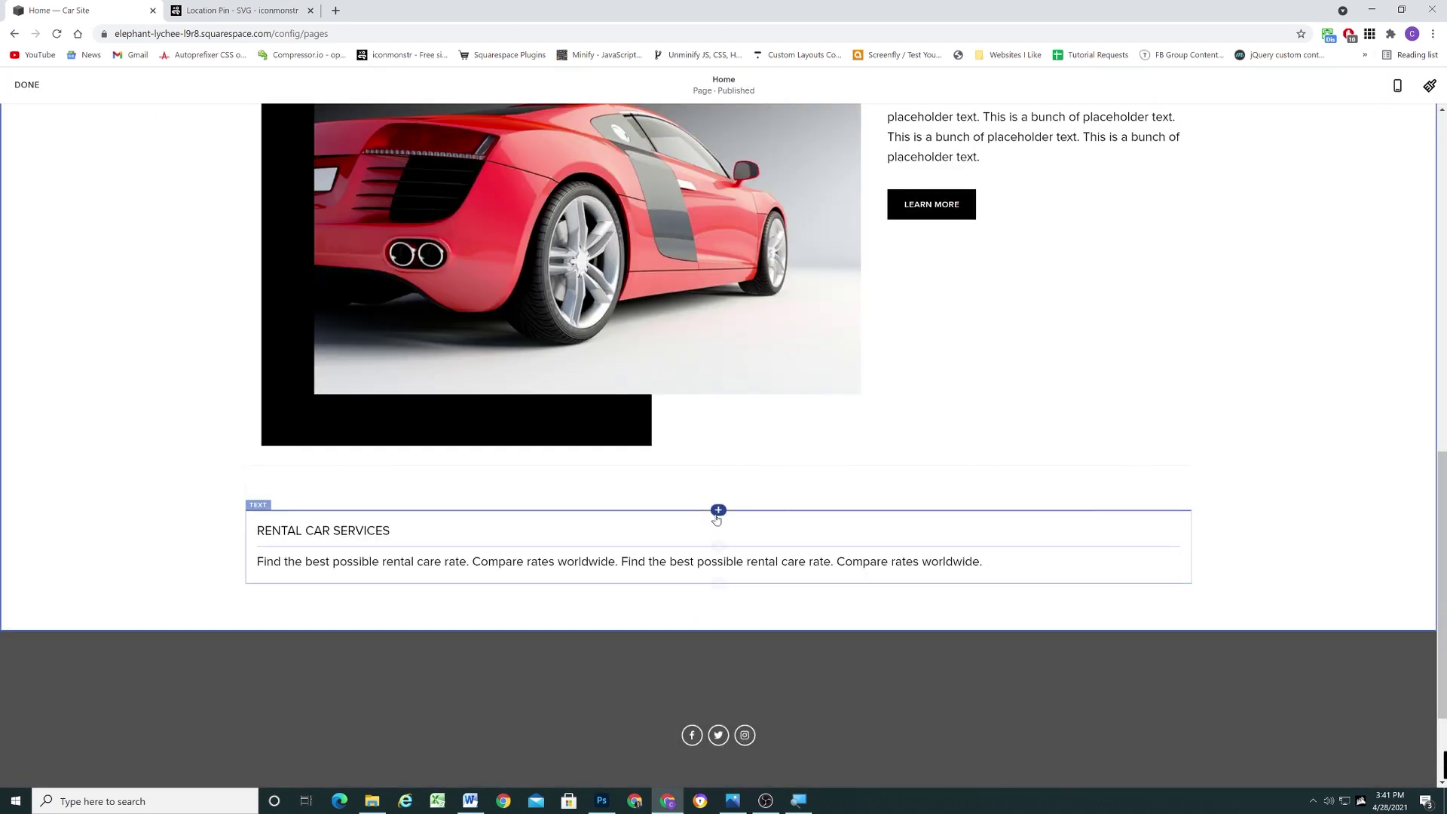
{"action": "left_click", "coordinate": [1202, 486]}
{"action": "scroll", "coordinate": [1204, 505], "scroll_direction": "down", "scroll_amount": 1}
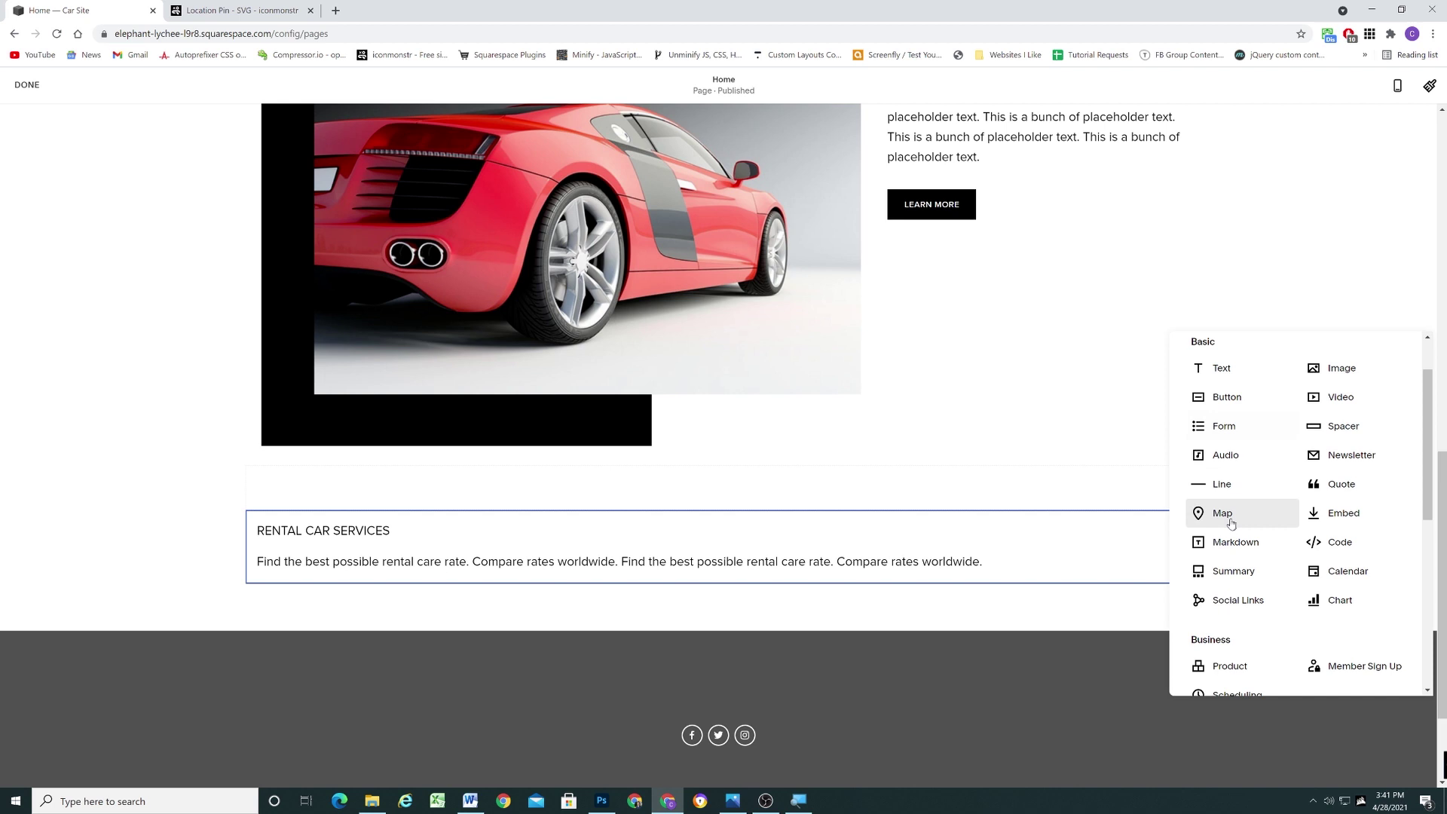
{"action": "left_click_drag", "start_coordinate": [1216, 560], "coordinate": [960, 550]}
Replace the code block's default code with the pin SVG and a bold Location label
{"action": "left_click", "coordinate": [1312, 672]}
{"action": "key", "text": "ctrl+a"}
{"action": "key", "text": "ctrl+v"}
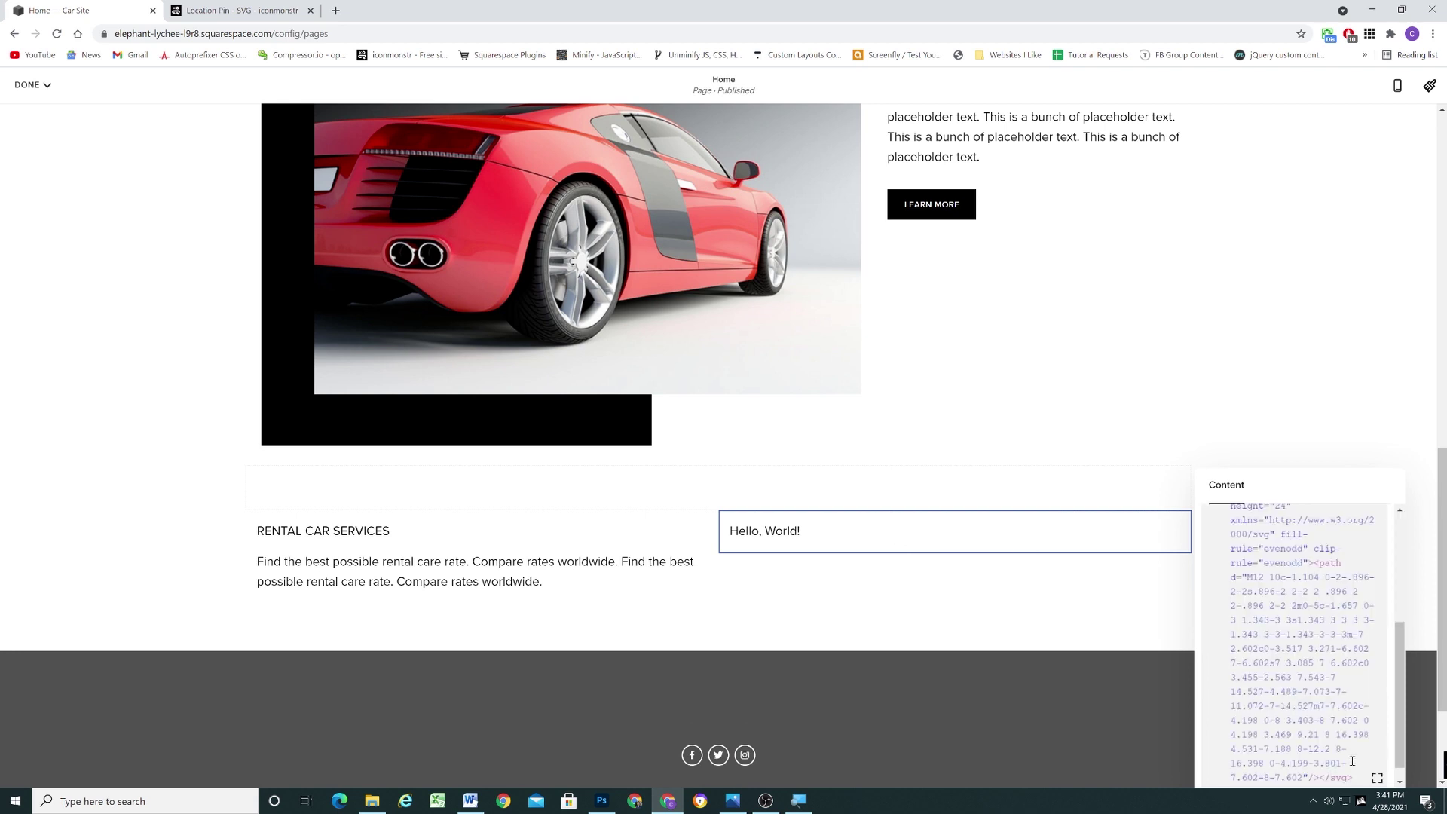
{"action": "left_click", "coordinate": [1376, 760]}
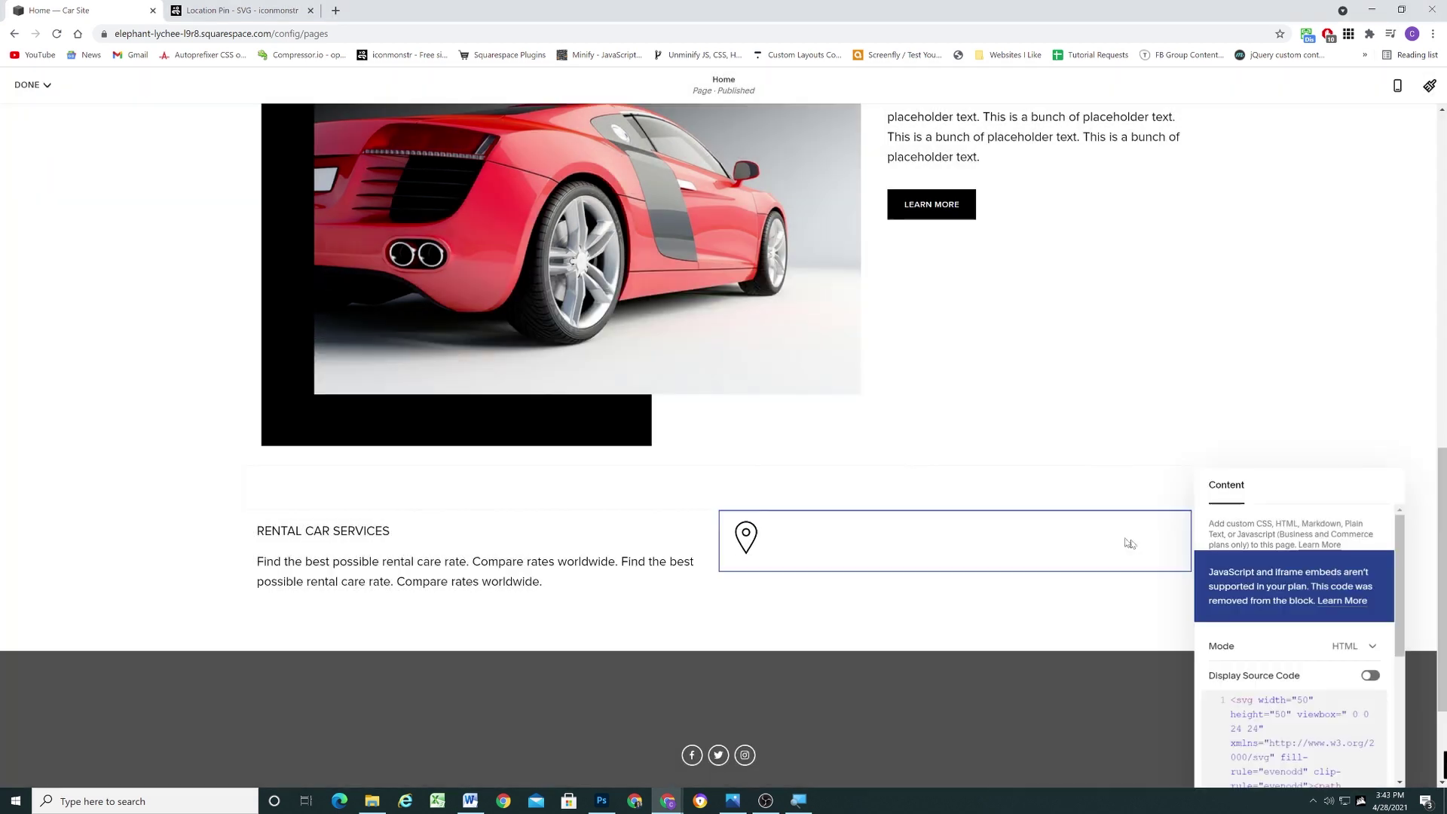
{"action": "scroll", "coordinate": [1301, 700], "scroll_direction": "down", "scroll_amount": 3}
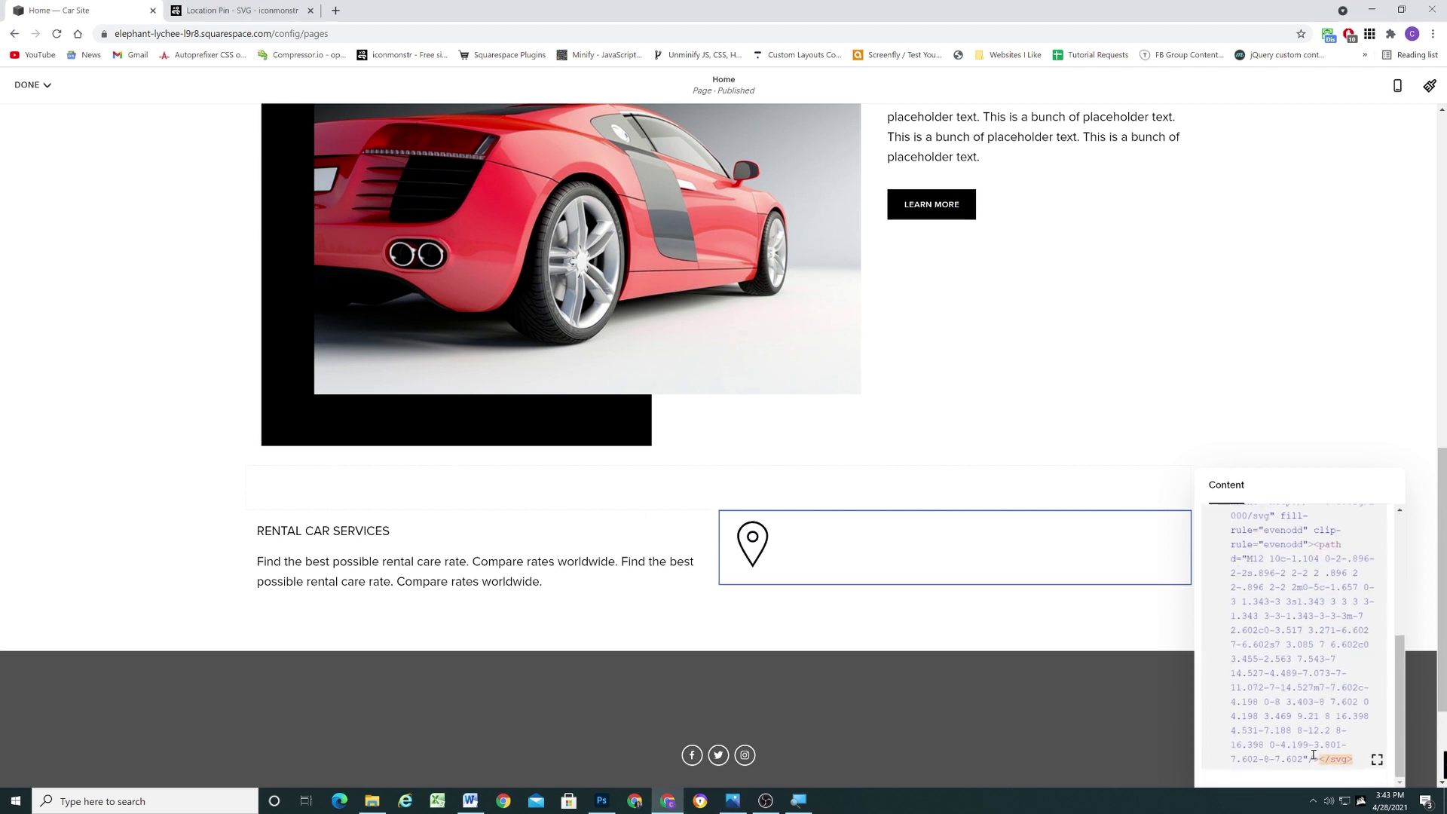
{"action": "left_click", "coordinate": [1255, 756]}
{"action": "key", "text": "Return"}
{"action": "type", "text": "<p>"}
{"action": "type", "text": "<strong>Location</strong>"}
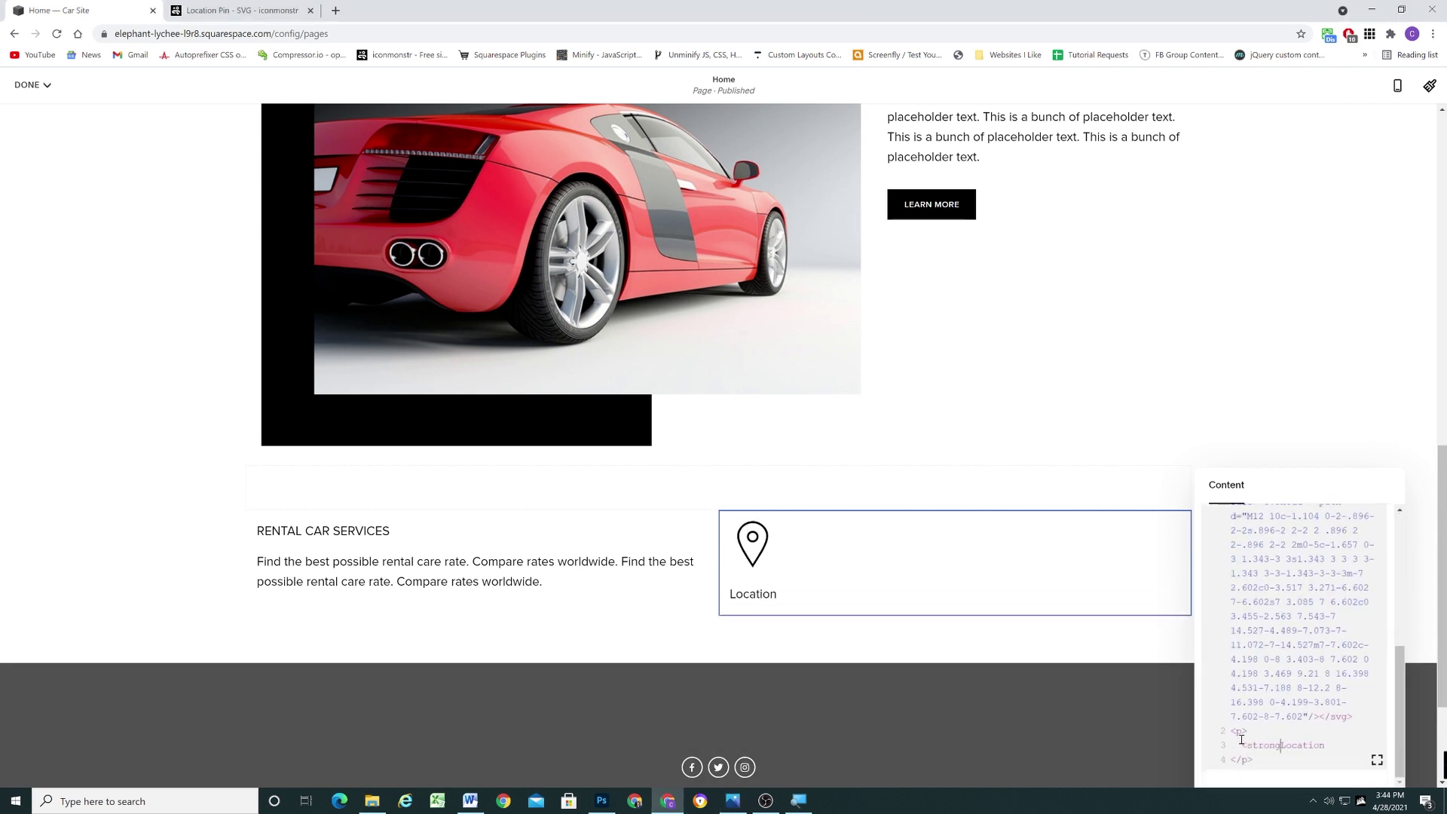
{"action": "key", "text": "Escape"}
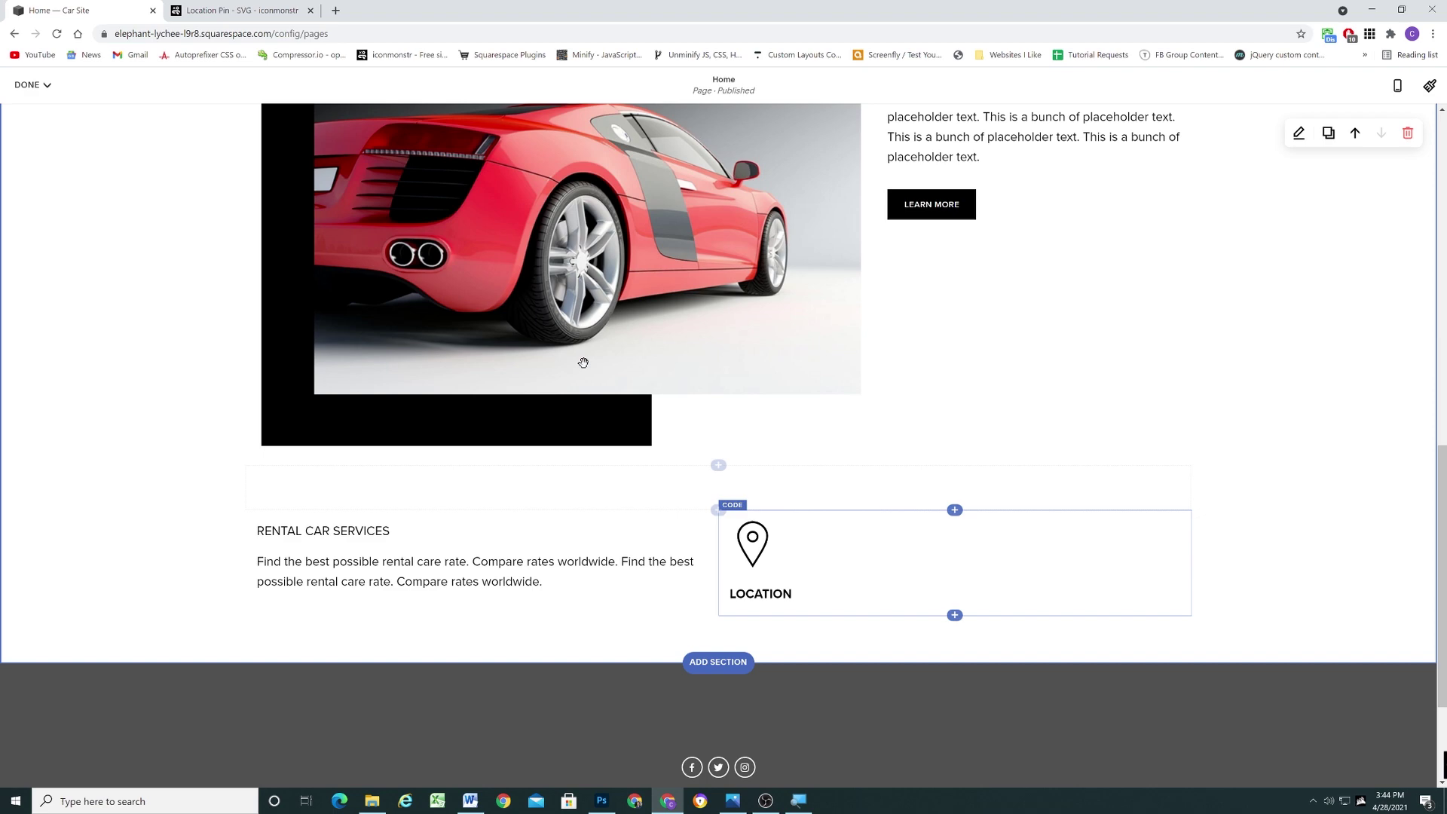
Bring up the car icon's embed code on the icon website
{"action": "key", "text": "ctrl+Tab"}
{"action": "scroll", "coordinate": [837, 263], "scroll_direction": "down", "scroll_amount": 4}
{"action": "scroll", "coordinate": [837, 263], "scroll_direction": "up", "scroll_amount": 4}
{"action": "left_click", "coordinate": [837, 264]}
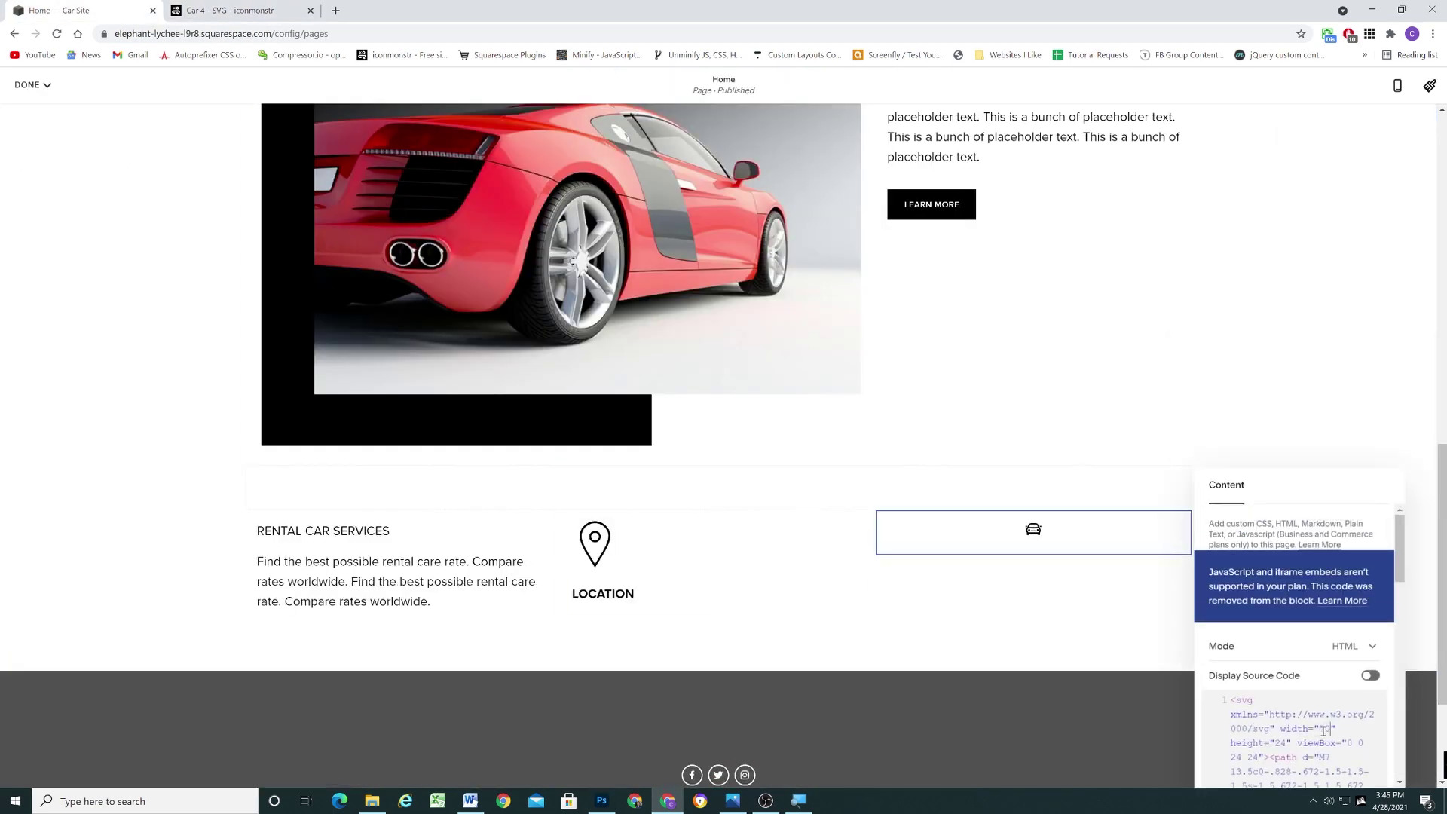
Label the car icon code block with a 250+ CARS paragraph
{"action": "scroll", "coordinate": [1316, 678], "scroll_direction": "down", "scroll_amount": 10}
{"action": "left_click", "coordinate": [1356, 737]}
{"action": "key", "text": "Return"}
{"action": "type", "text": "<p>"}
{"action": "key", "text": "Return"}
{"action": "type", "text": "250+ CARS"}
{"action": "scroll", "coordinate": [1239, 775], "scroll_direction": "down", "scroll_amount": 2}
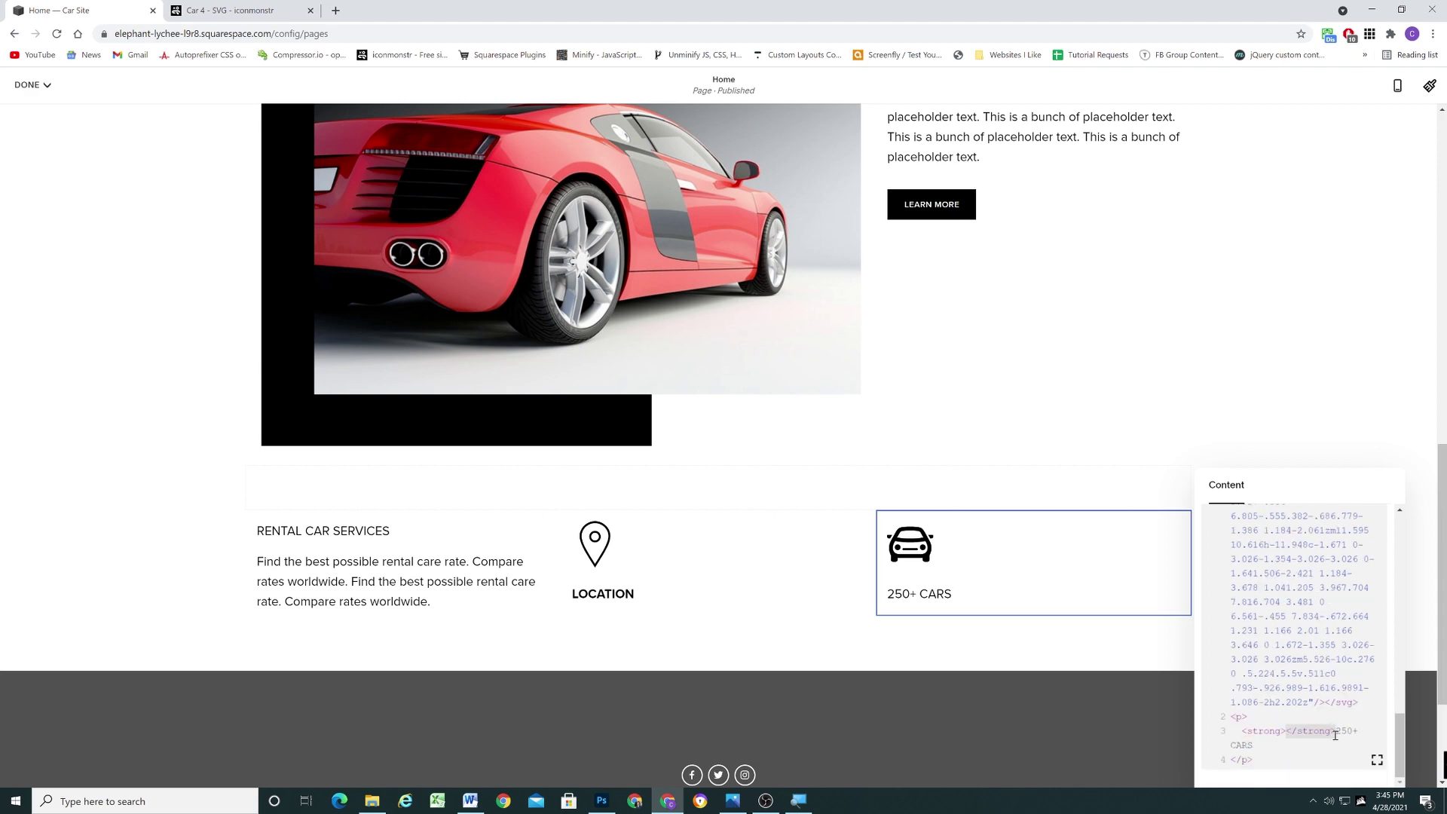
{"action": "key", "text": "Escape"}
Add a third icon code block for HAPPY USERS in the Car Site editor
{"action": "left_click", "coordinate": [1163, 557]}
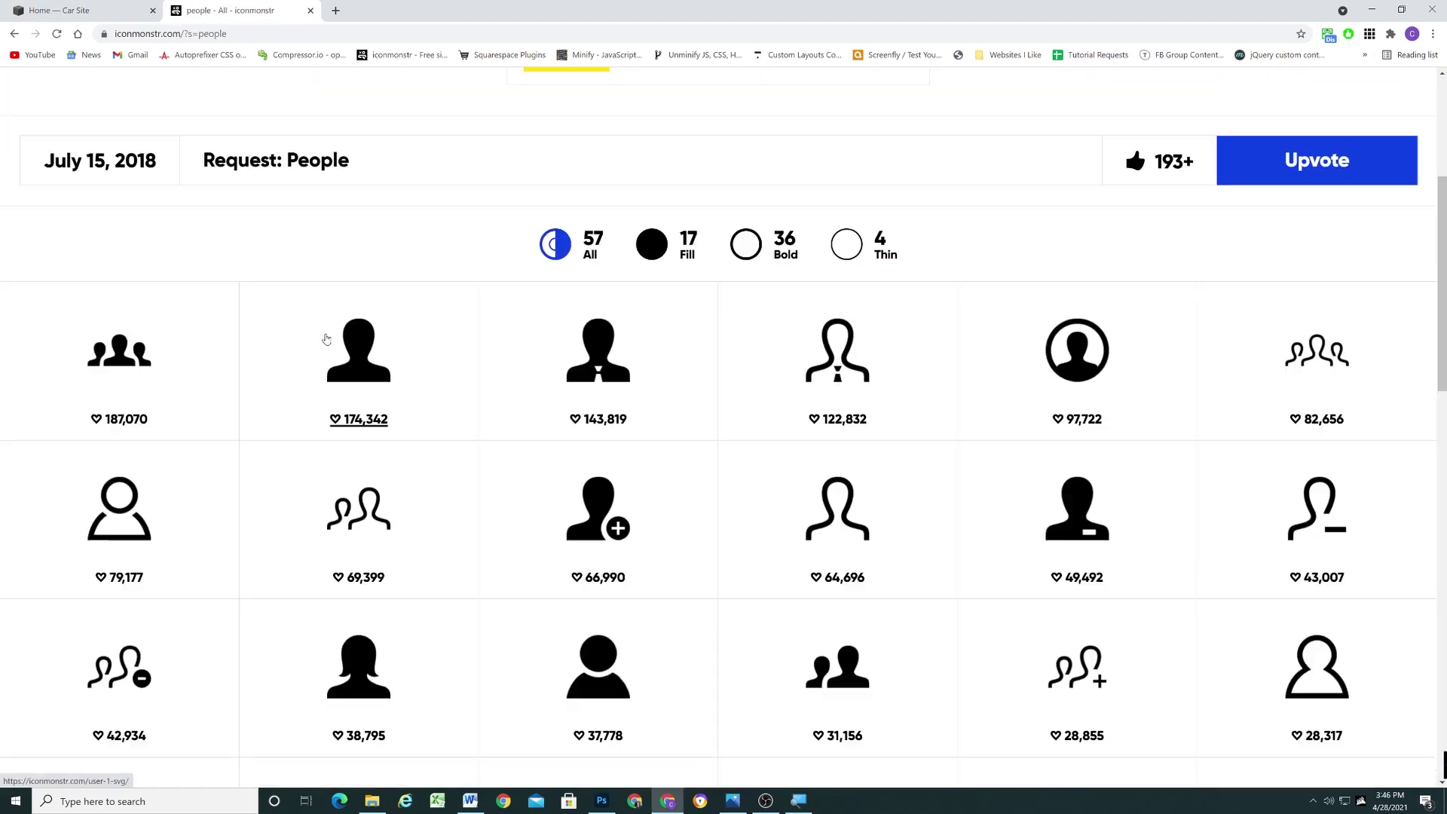
{"action": "scroll", "coordinate": [326, 339], "scroll_direction": "down", "scroll_amount": 15}
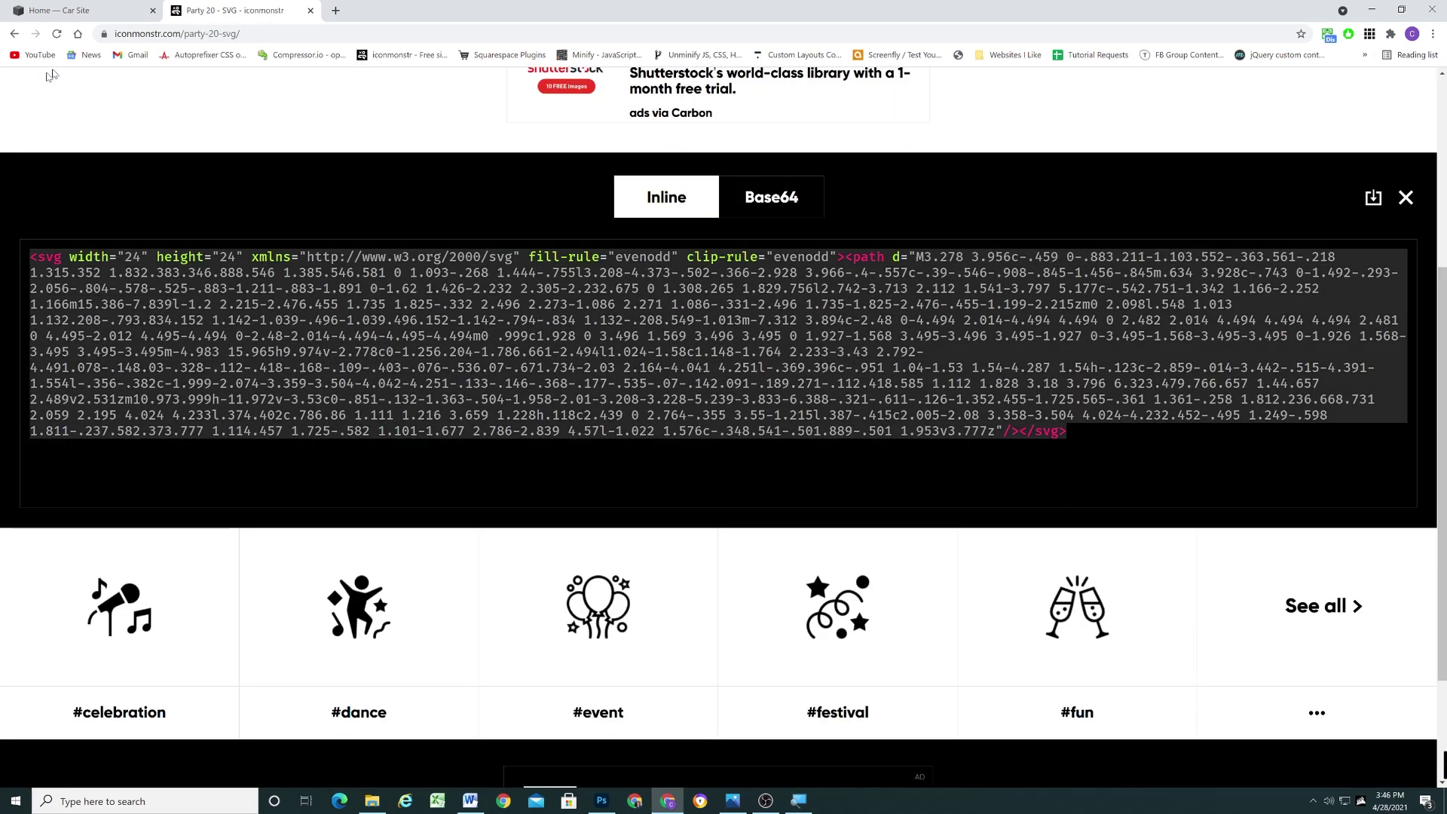
{"action": "left_click", "coordinate": [61, 10]}
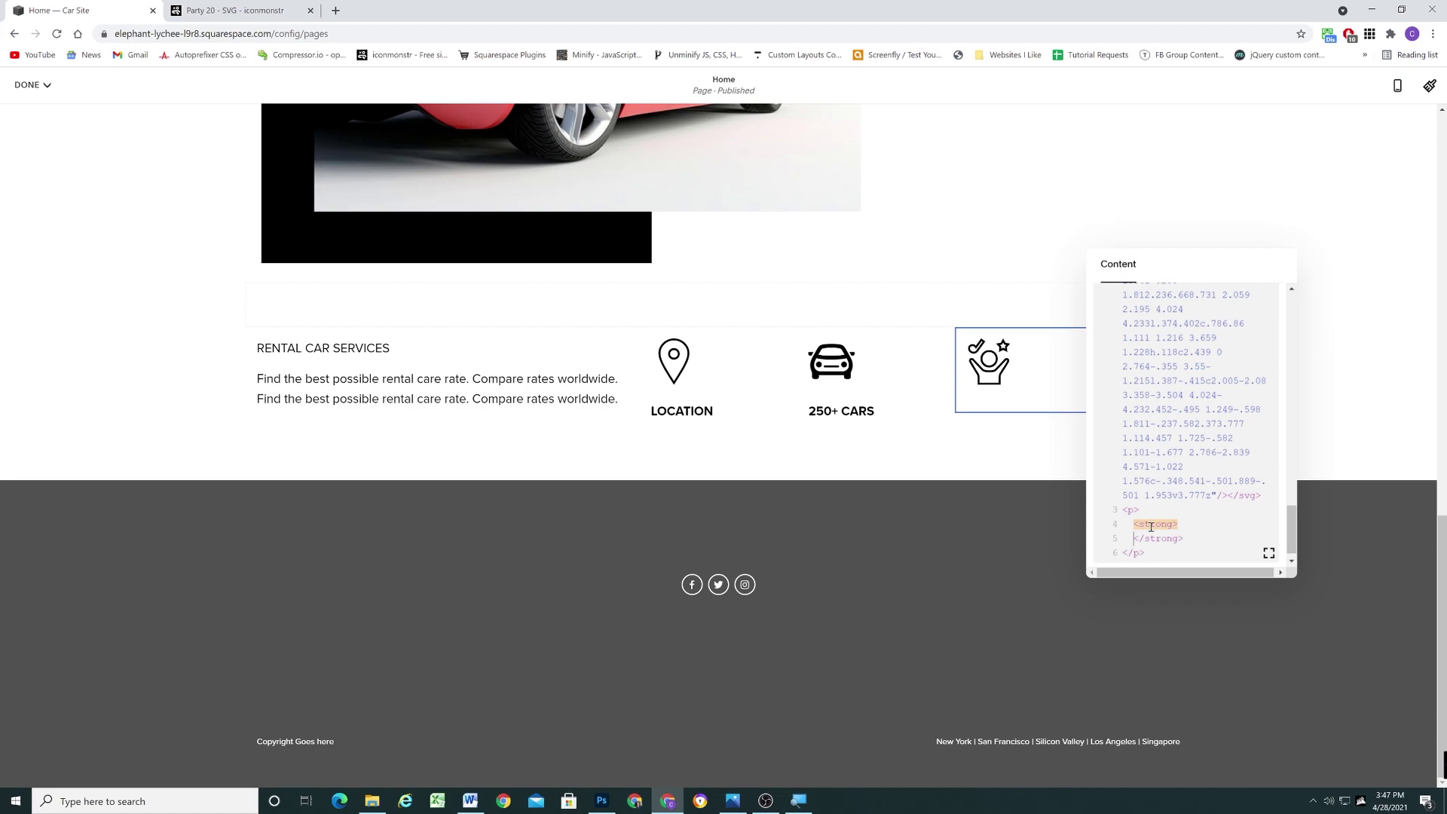
{"action": "left_click", "coordinate": [945, 458]}
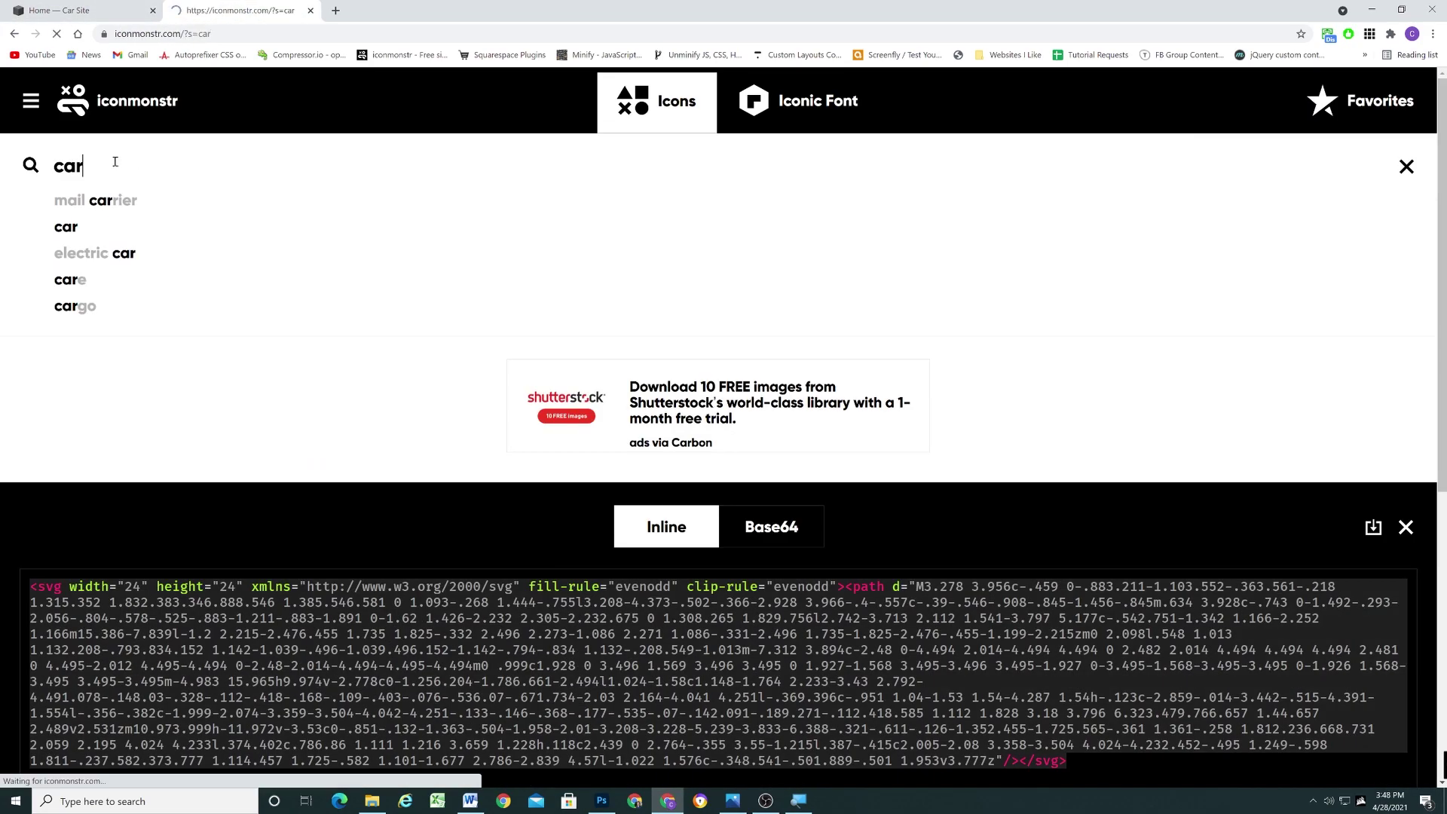
Swap the car SVG for a truck icon from a 'truck' search and add a spacer before LOCATION
{"action": "key", "text": "Return"}
{"action": "type", "text": "truck"}
{"action": "key", "text": "Return"}
{"action": "scroll", "coordinate": [439, 269], "scroll_direction": "down", "scroll_amount": 4}
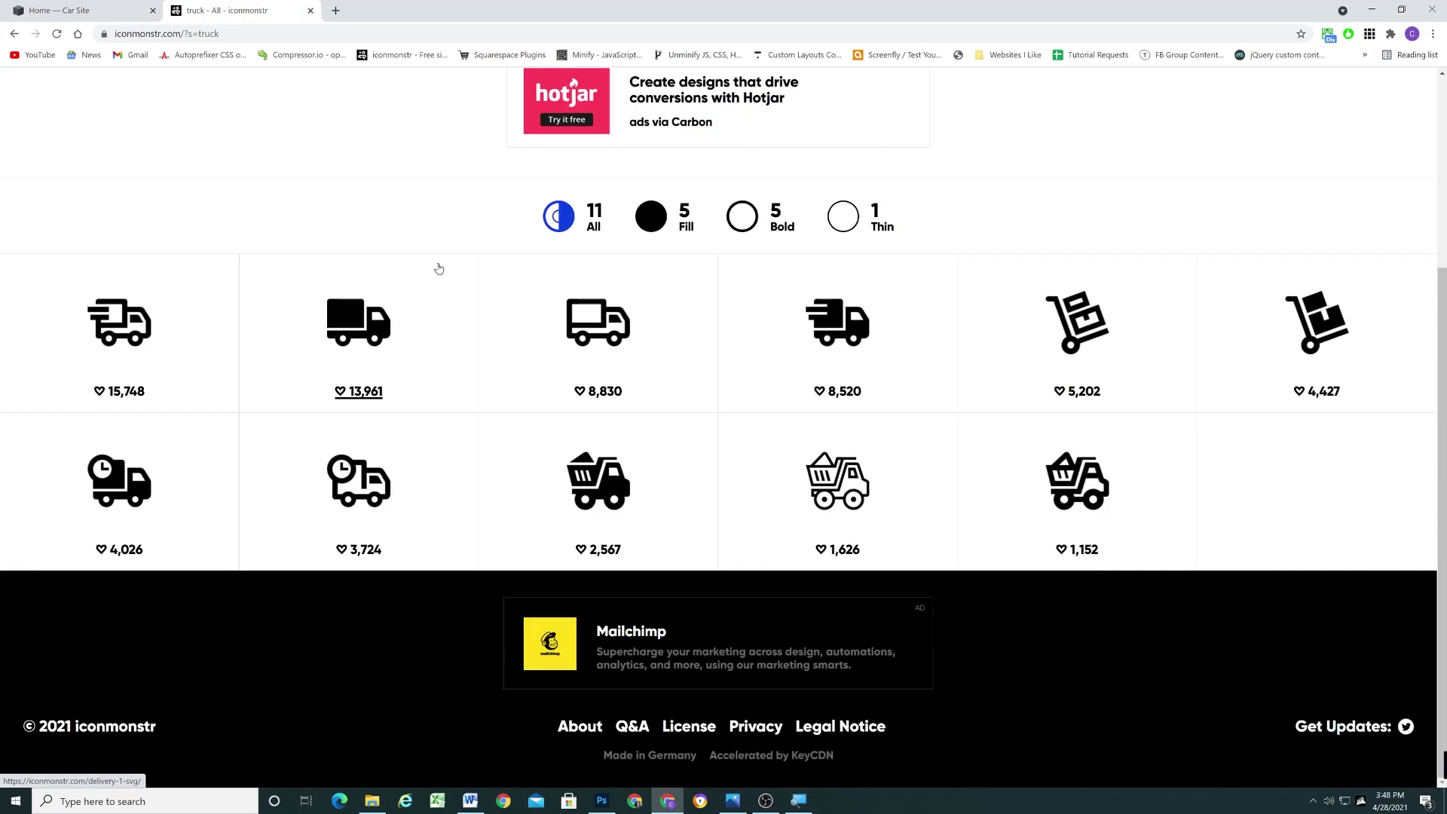
{"action": "left_click", "coordinate": [850, 461]}
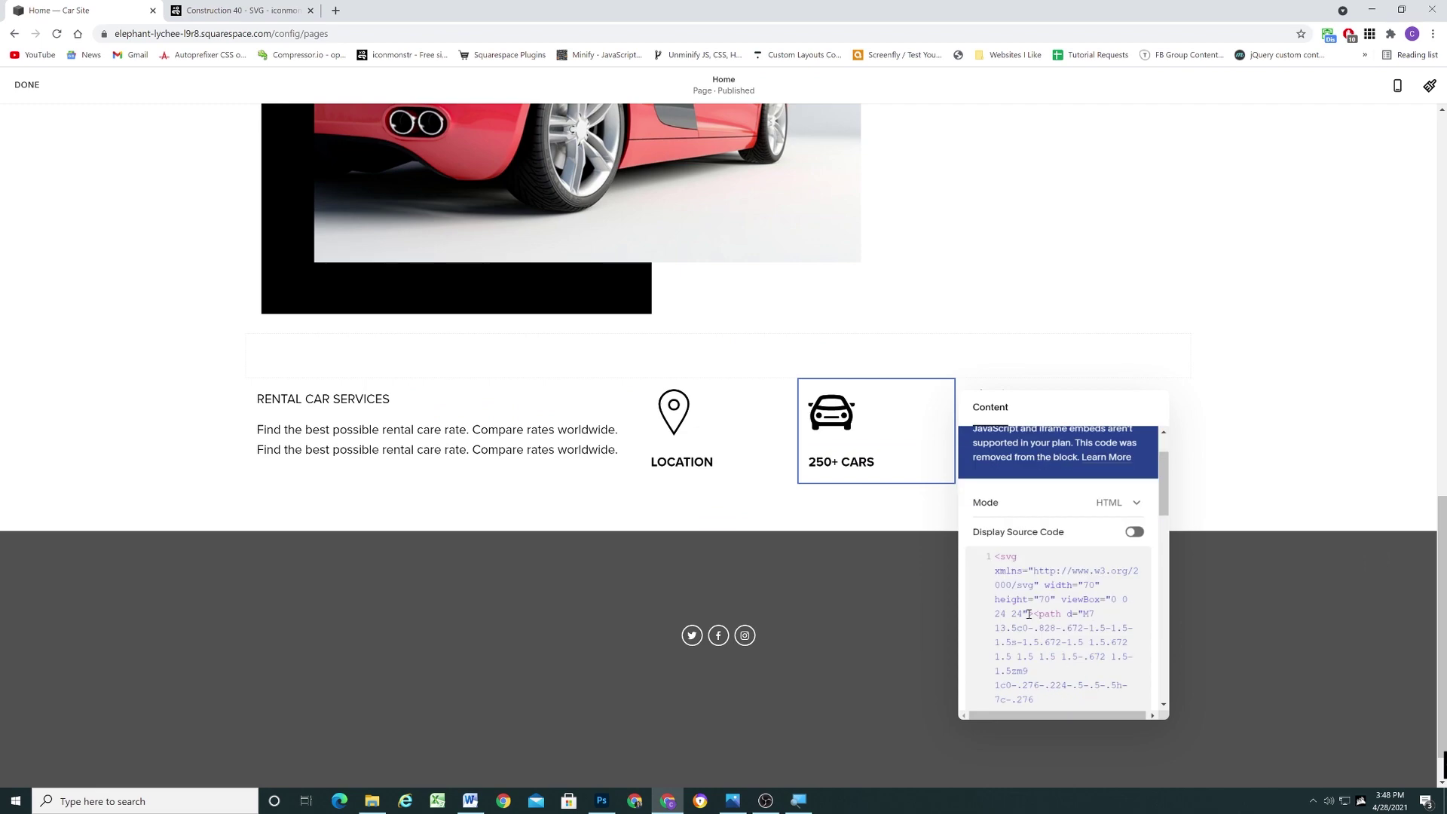
{"action": "scroll", "coordinate": [1059, 569], "scroll_direction": "down", "scroll_amount": 3}
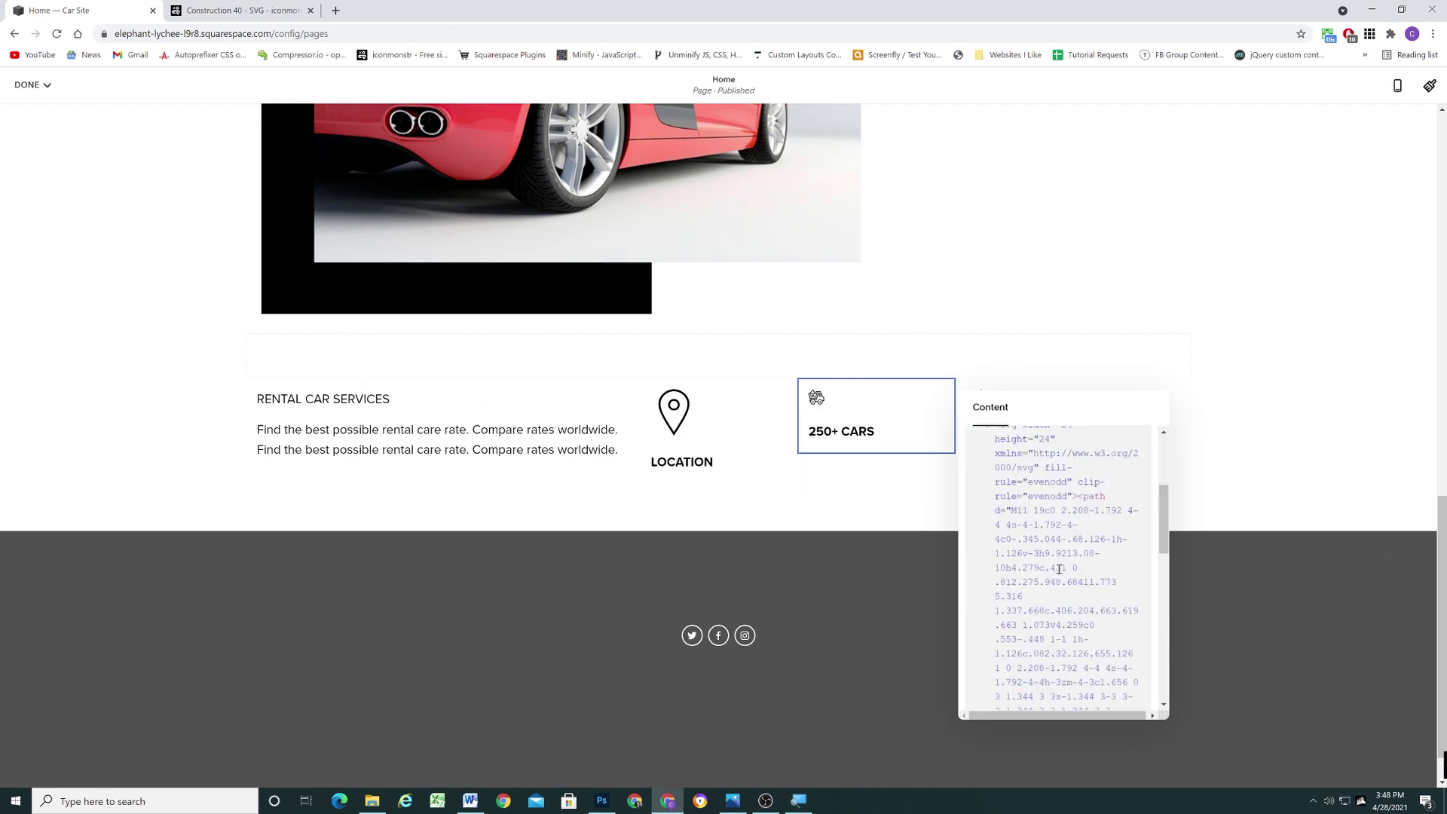
{"action": "scroll", "coordinate": [1059, 569], "scroll_direction": "up", "scroll_amount": 3}
{"action": "left_click", "coordinate": [1276, 352]}
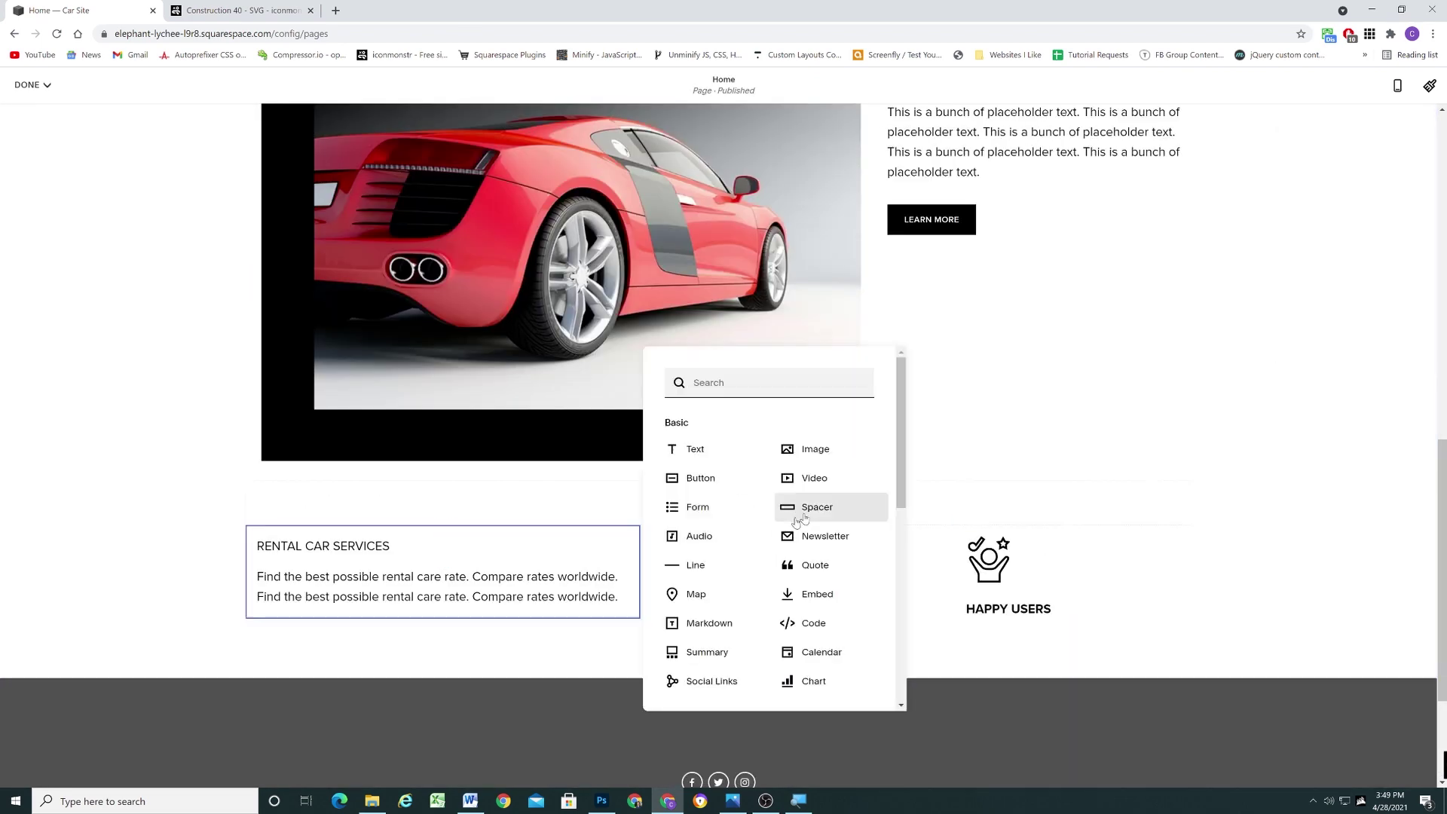
{"action": "left_click", "coordinate": [814, 508]}
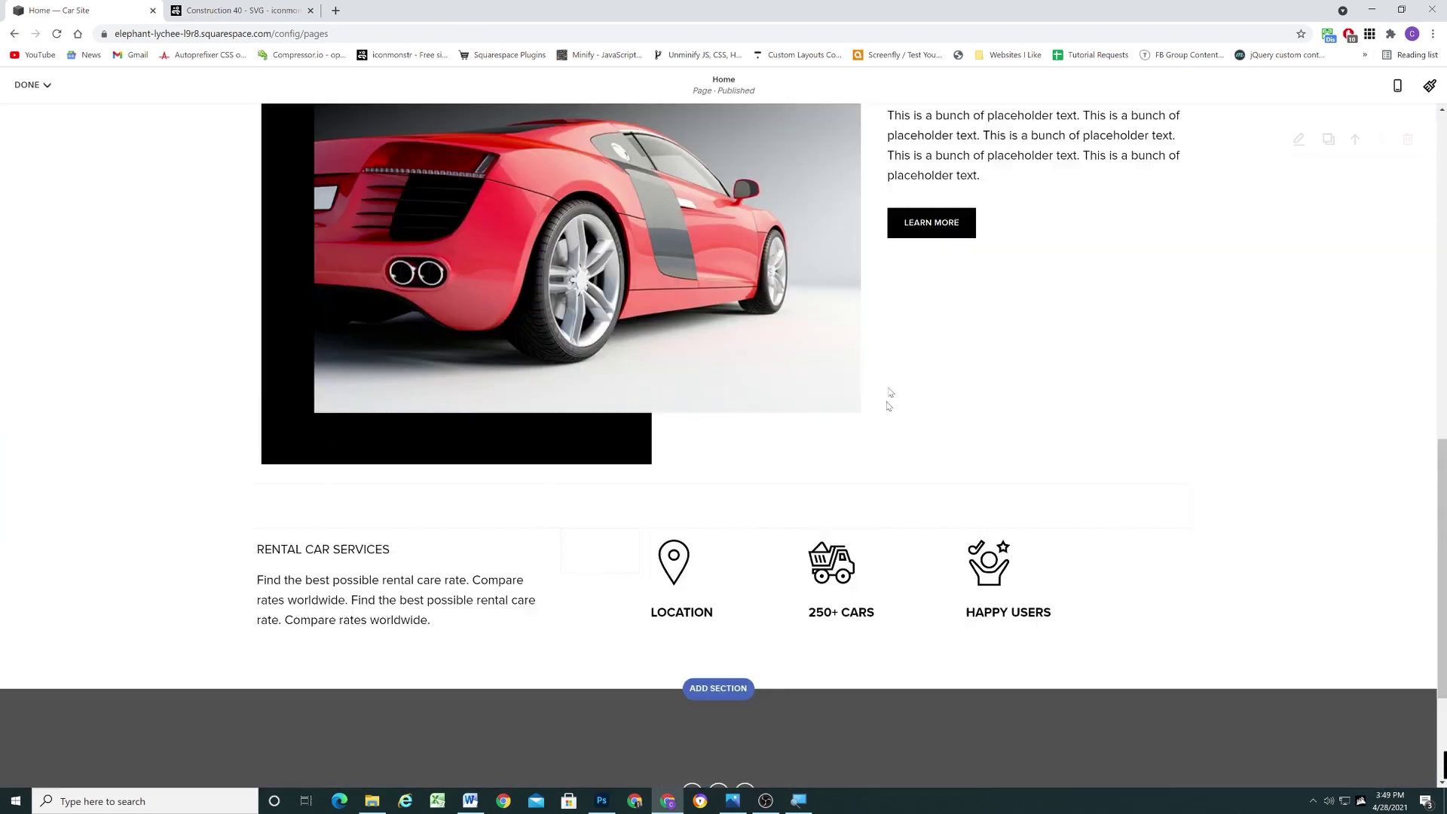
Add a blank section below the icon row with the black Darkest colour theme
{"action": "scroll", "coordinate": [890, 397], "scroll_direction": "down", "scroll_amount": 5}
{"action": "left_click", "coordinate": [717, 478]}
{"action": "left_click", "coordinate": [309, 323]}
{"action": "left_click", "coordinate": [1195, 370]}
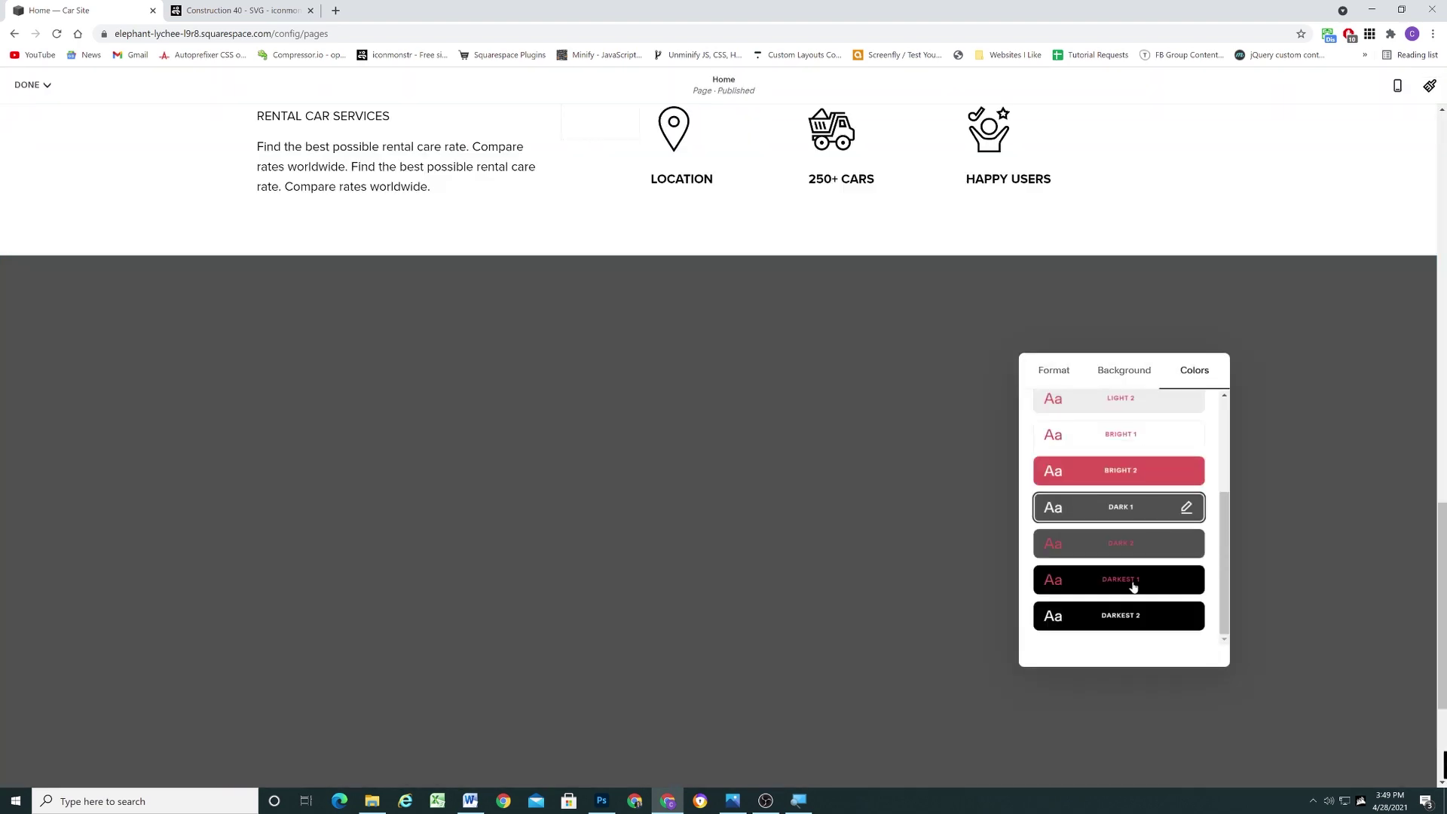
{"action": "left_click", "coordinate": [1114, 581]}
Make CAR RENTAL a Heading 2 and type Service on the line beneath
{"action": "left_click", "coordinate": [483, 477]}
{"action": "key", "text": "Return"}
{"action": "type", "text": "S"}
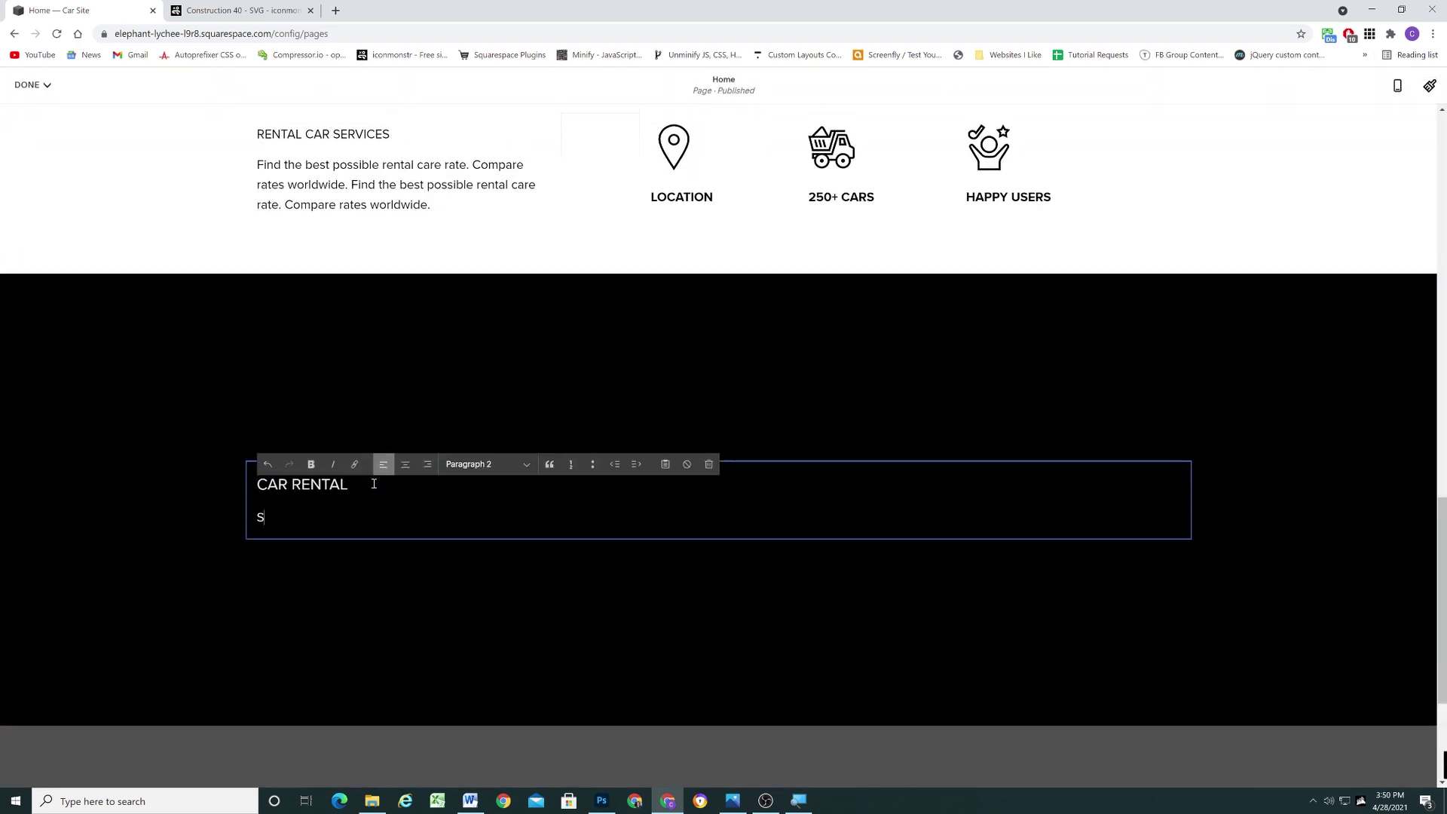
{"action": "type", "text": "ervic"}
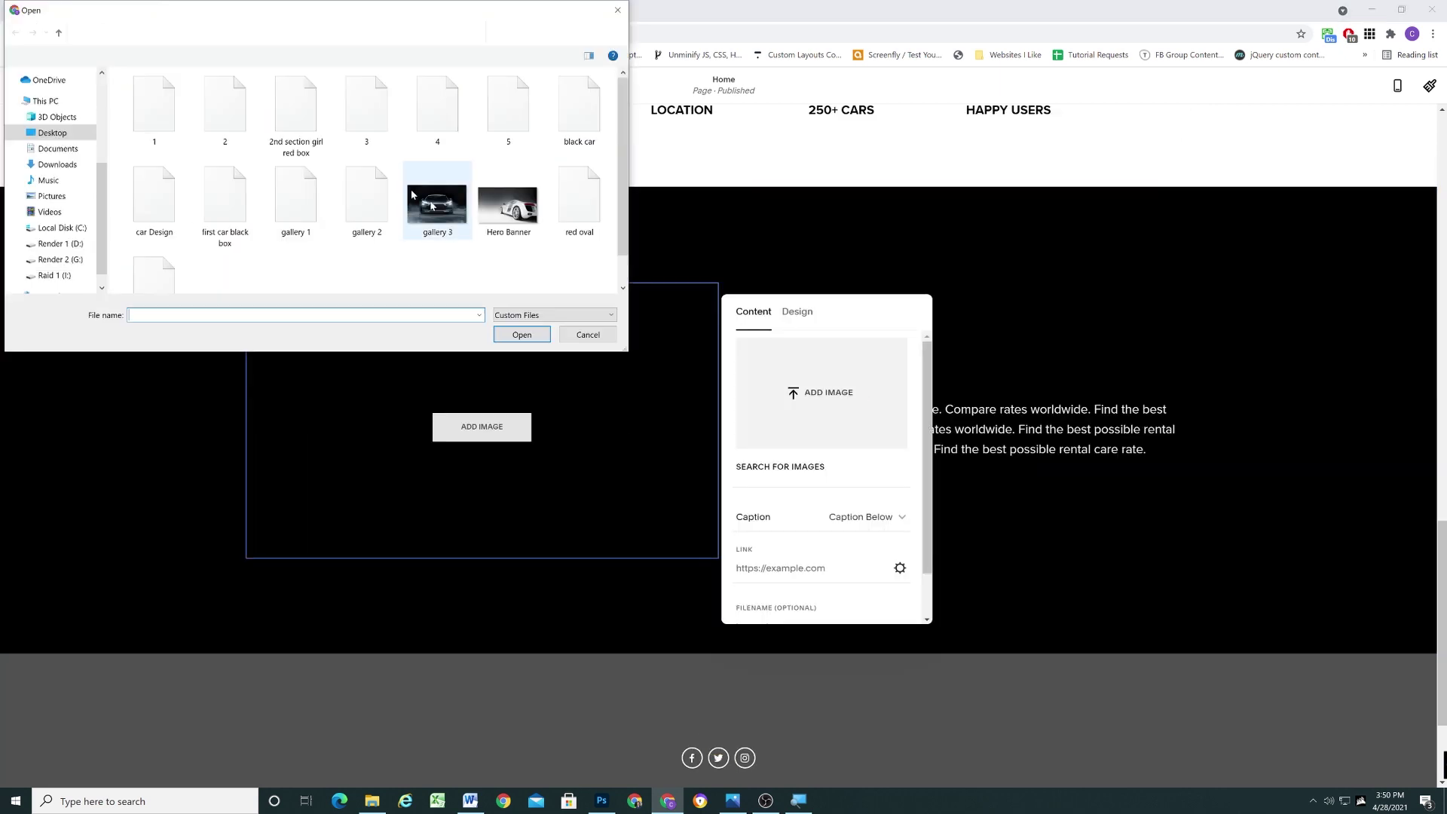
Upload the smiling-driver photo into an image block below the paragraph
{"action": "left_click", "coordinate": [585, 332]}
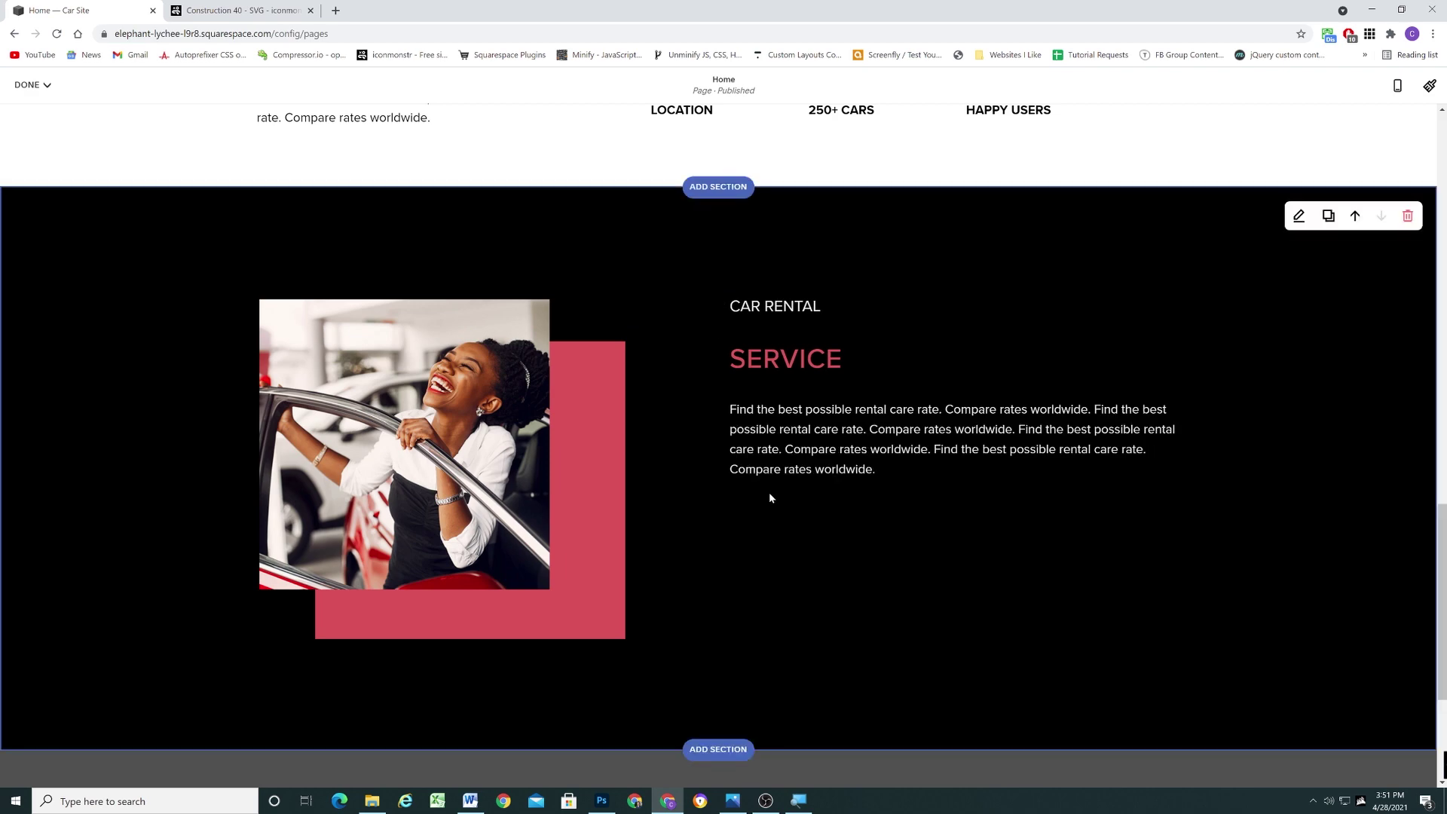
{"action": "scroll", "coordinate": [788, 420], "scroll_direction": "down", "scroll_amount": 2}
{"action": "left_click", "coordinate": [960, 365]}
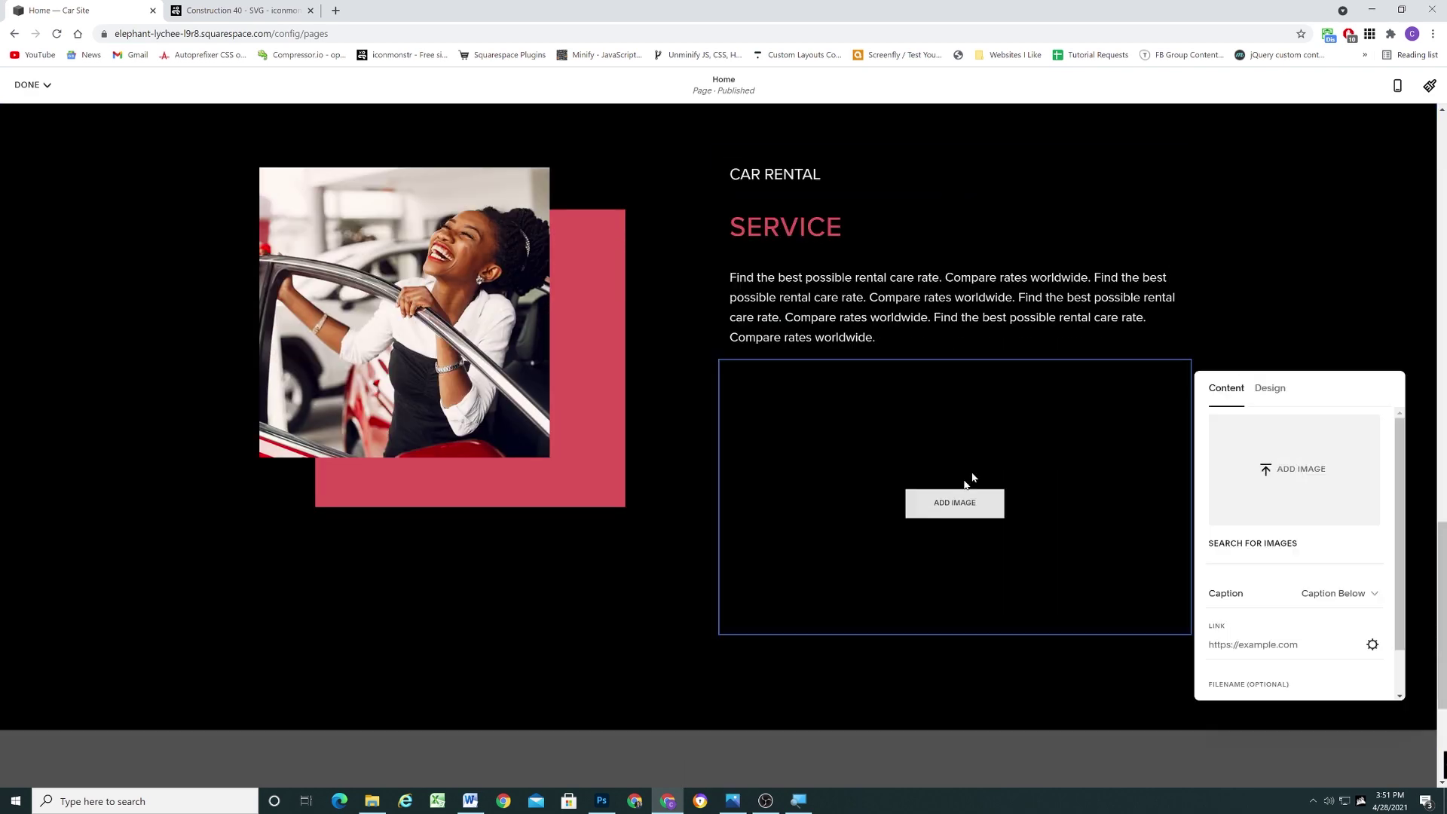
{"action": "left_click", "coordinate": [954, 499]}
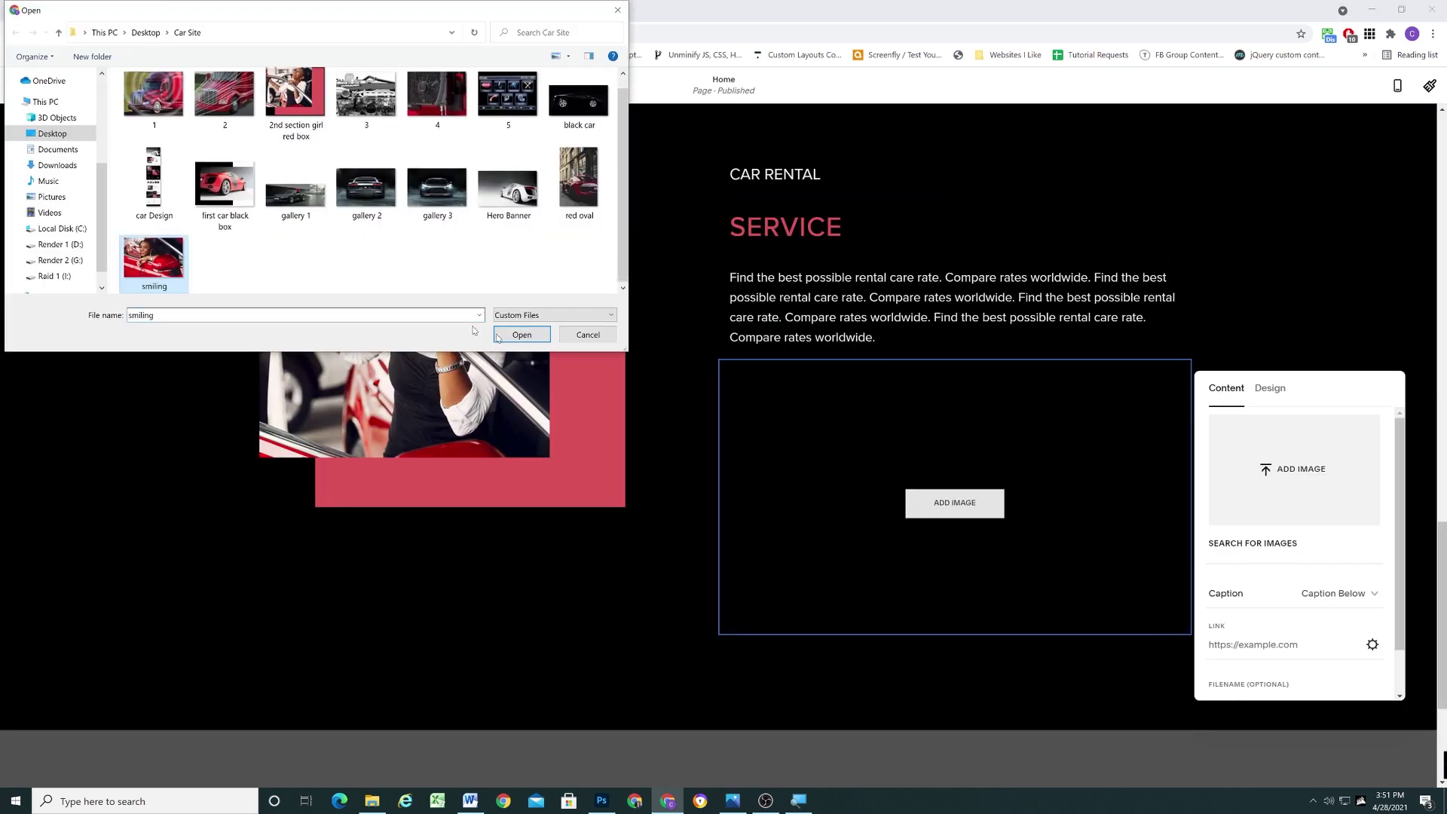
{"action": "left_click", "coordinate": [498, 337]}
{"action": "left_click", "coordinate": [226, 404]}
{"action": "scroll", "coordinate": [753, 528], "scroll_direction": "down", "scroll_amount": 1}
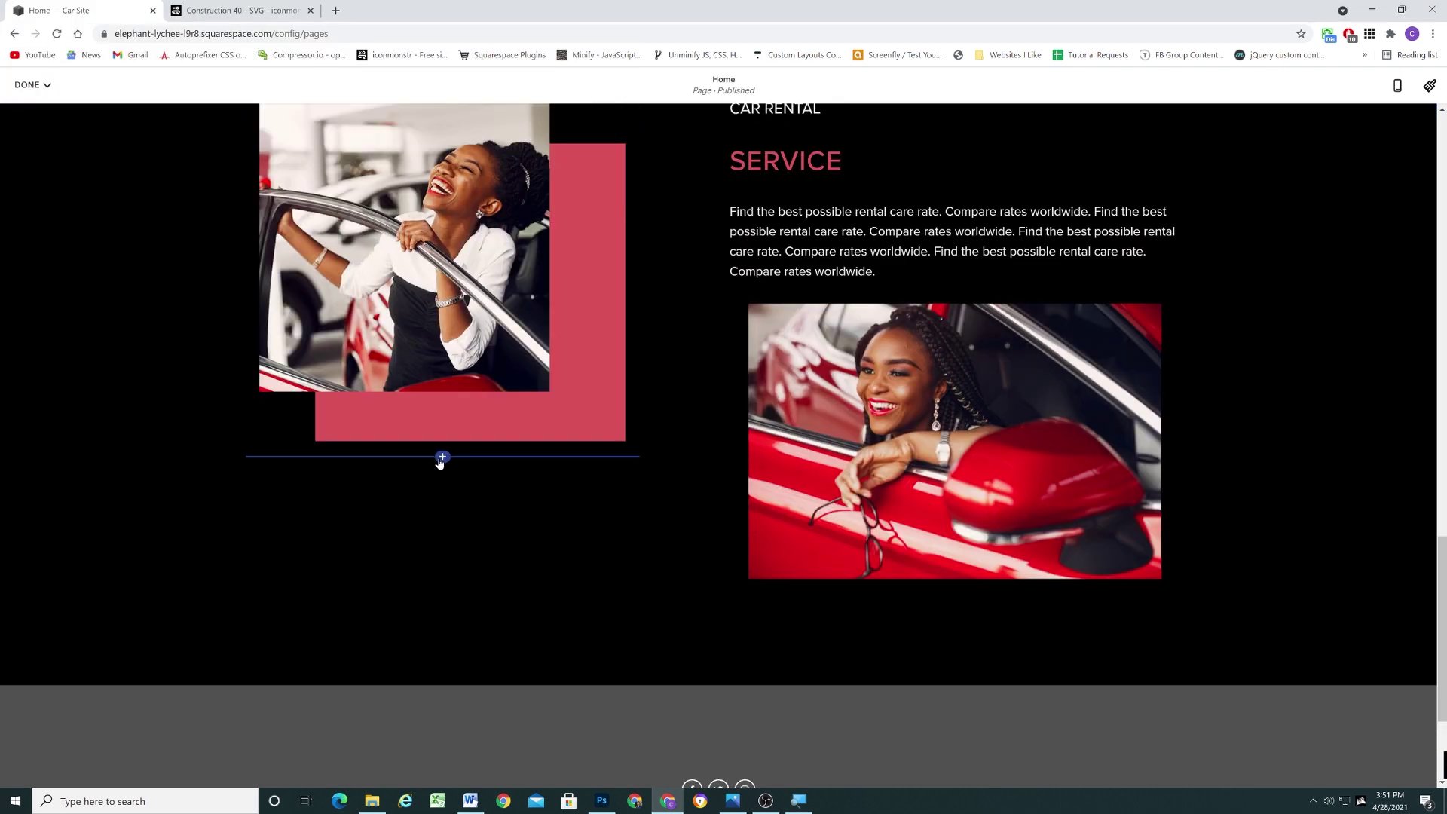
{"action": "scroll", "coordinate": [440, 462], "scroll_direction": "up", "scroll_amount": 2}
Add a spacer under the left photo and a SEARCH 36,000+ blurb with pasted filler text
{"action": "left_click", "coordinate": [679, 260]}
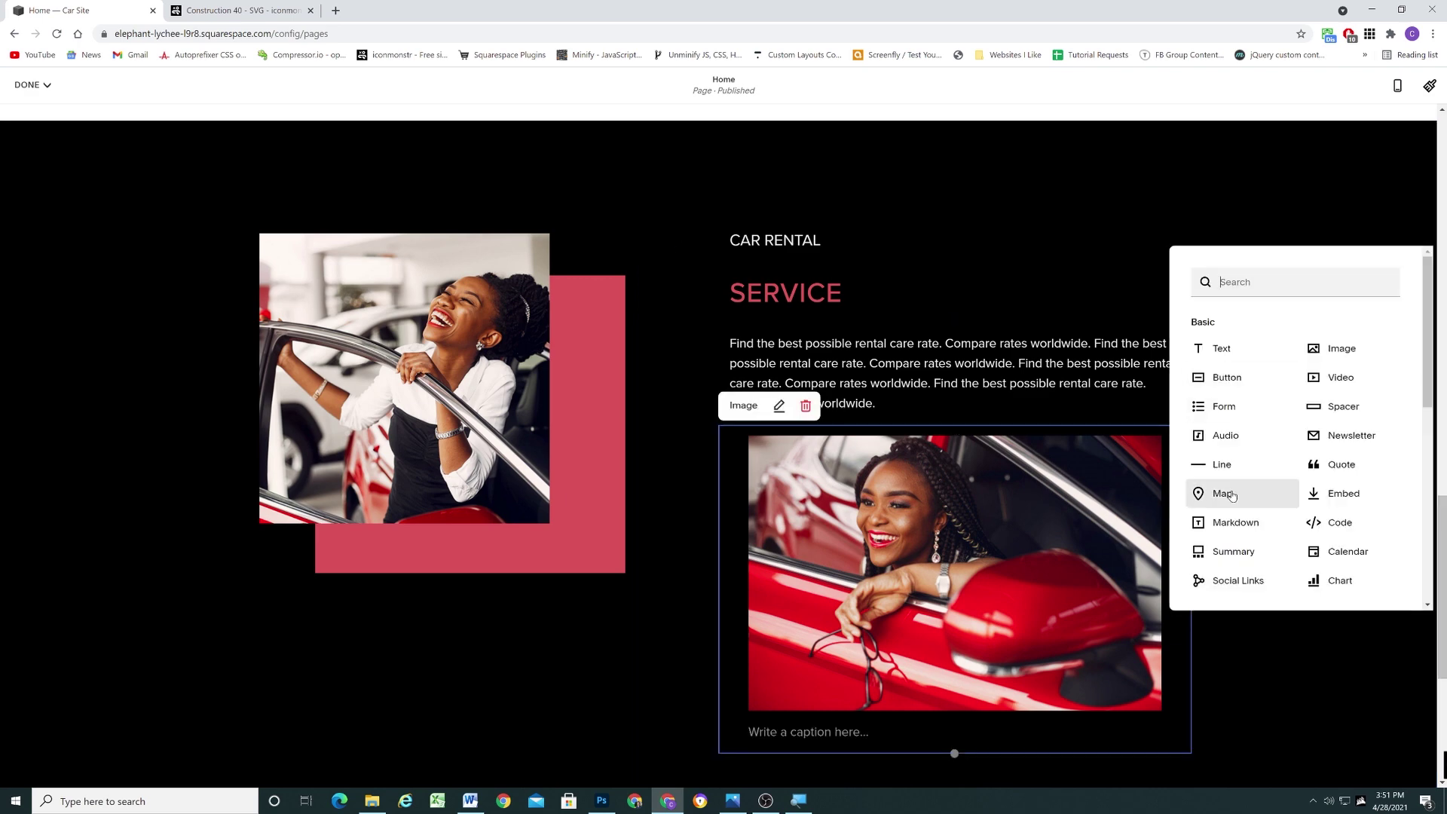
{"action": "left_click", "coordinate": [1343, 406]}
{"action": "left_click_drag", "start_coordinate": [954, 452], "coordinate": [527, 559]}
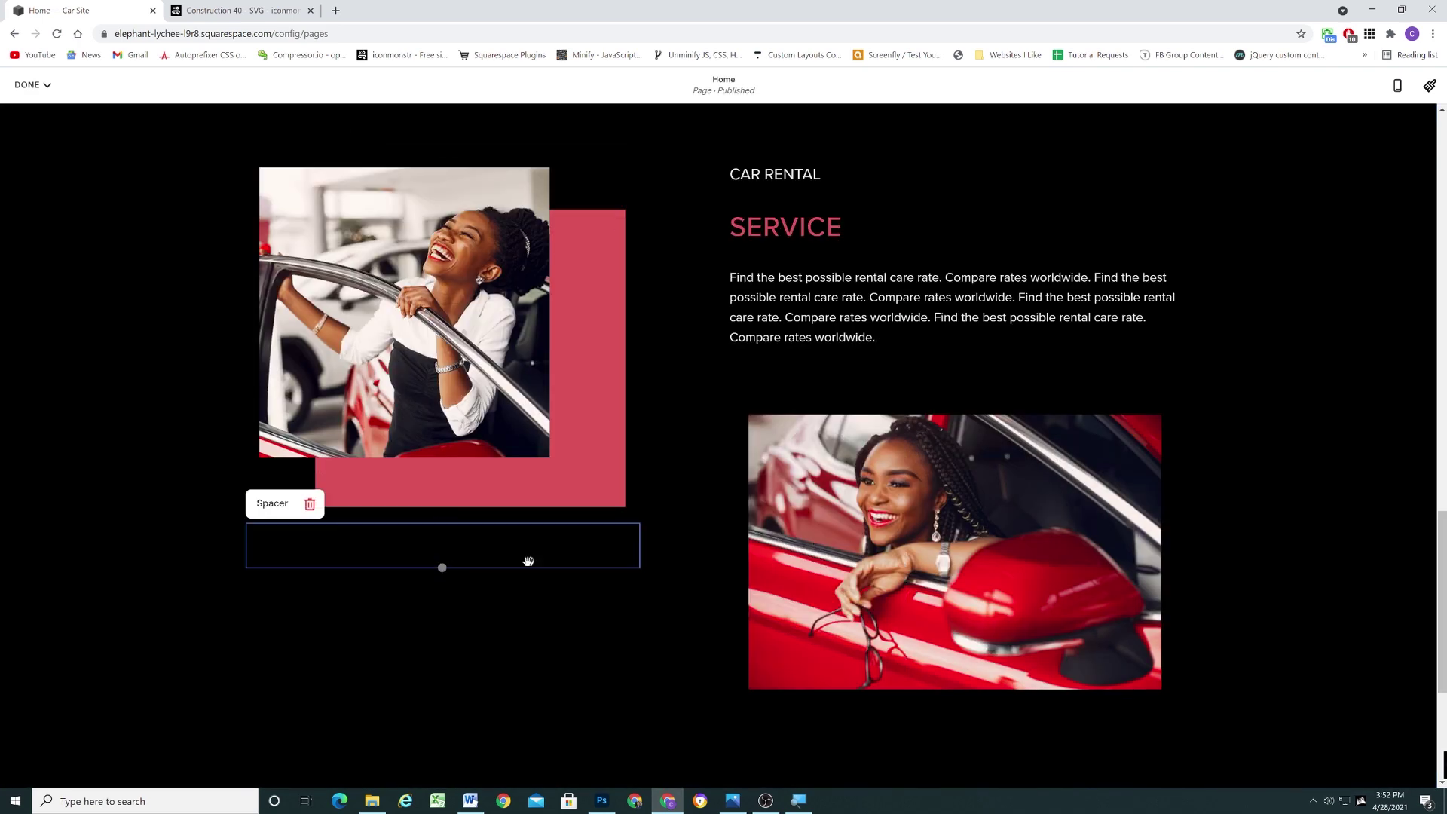
{"action": "scroll", "coordinate": [432, 406], "scroll_direction": "down", "scroll_amount": 3}
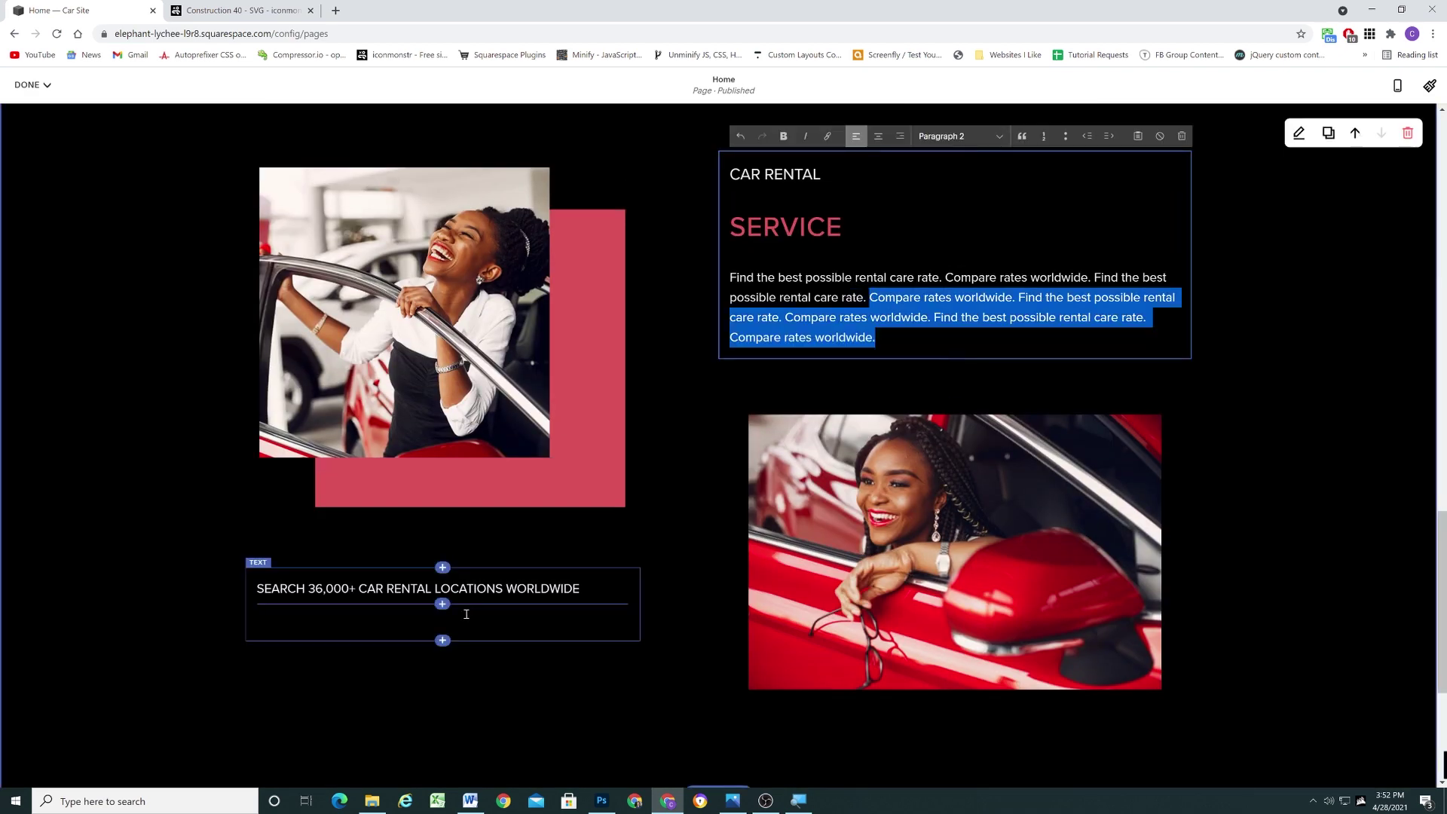
{"action": "left_click", "coordinate": [468, 607]}
{"action": "type", "text": "Compare rates worldwide. Find the best possible rental care rate. Compare rates worldwide. Find the best possible rental care rate. Compare rates worldwide."}
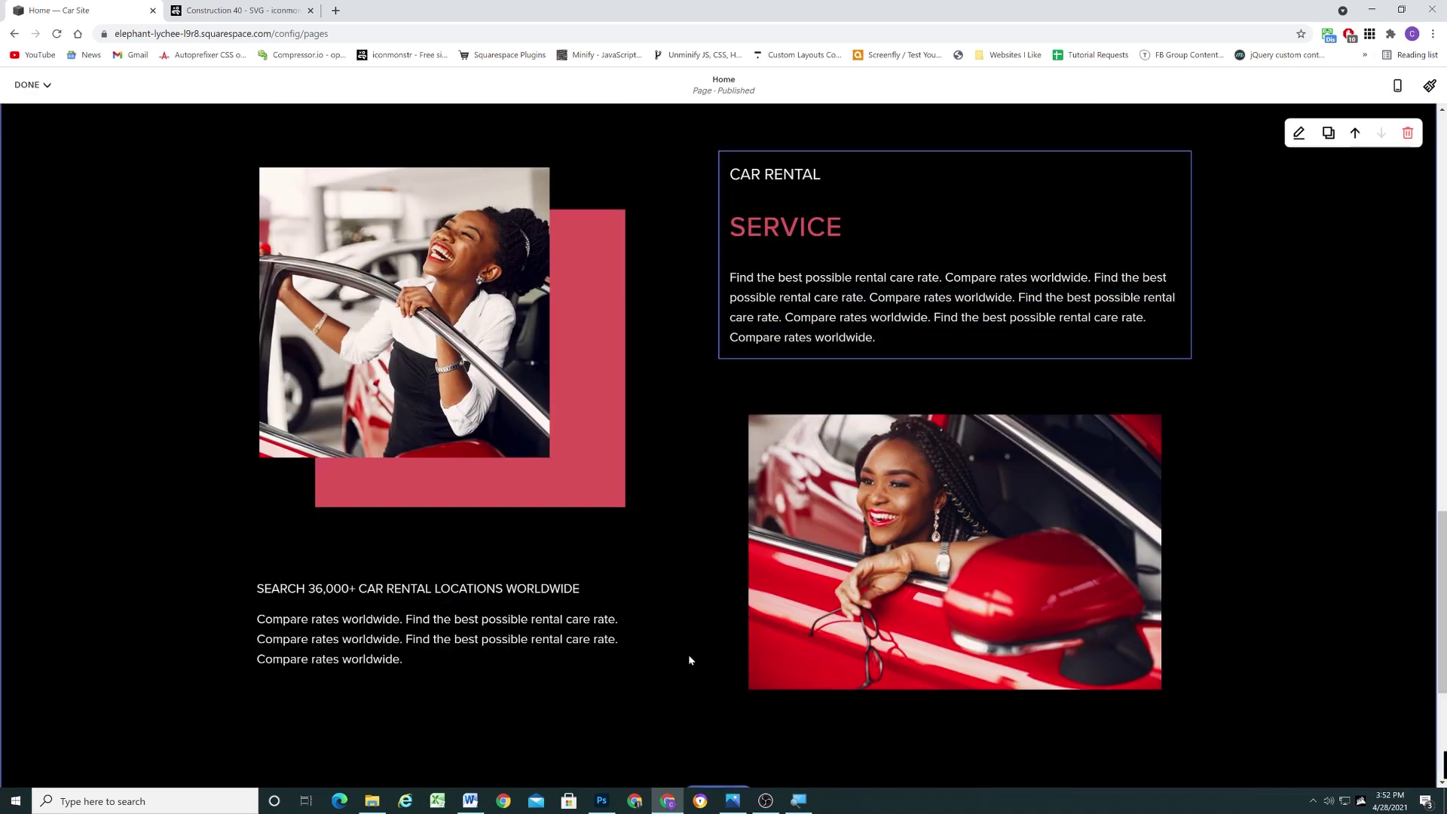
{"action": "scroll", "coordinate": [655, 442], "scroll_direction": "down", "scroll_amount": 3}
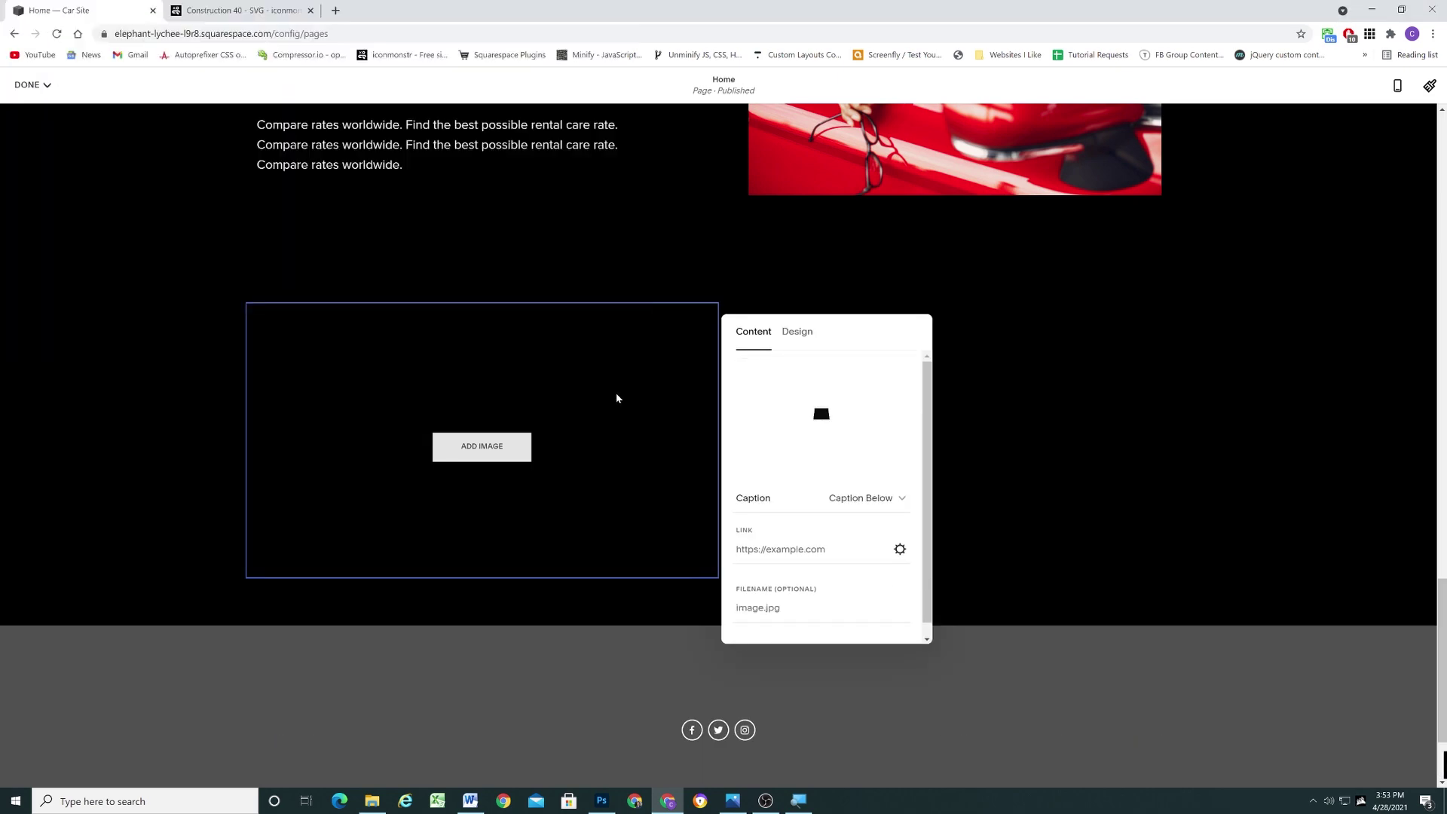
Add an image block with the black car photo below the rental section
{"action": "left_click", "coordinate": [617, 392]}
{"action": "scroll", "coordinate": [706, 253], "scroll_direction": "up", "scroll_amount": 8}
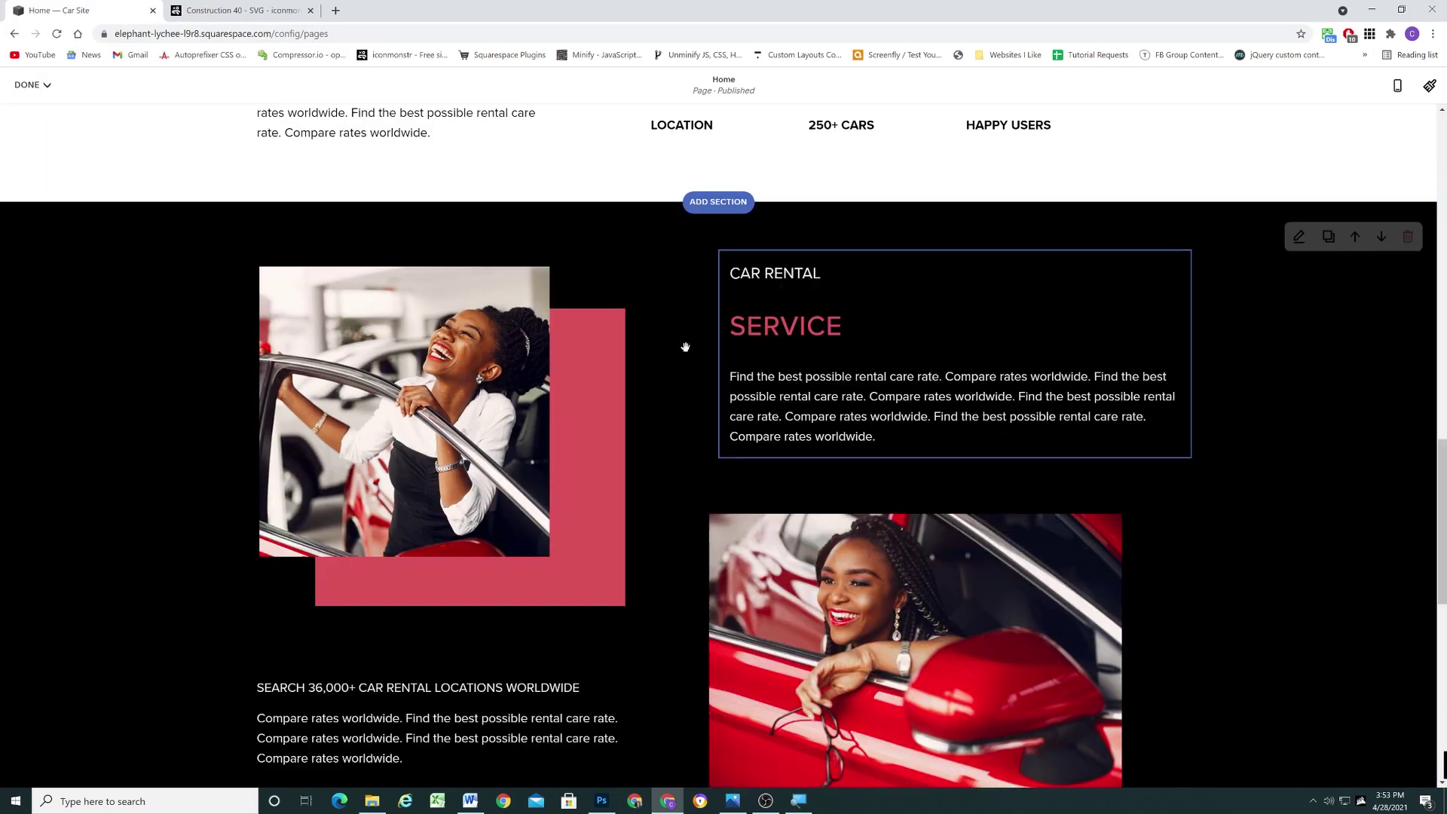
{"action": "scroll", "coordinate": [685, 345], "scroll_direction": "down", "scroll_amount": 5}
{"action": "left_click", "coordinate": [693, 391]}
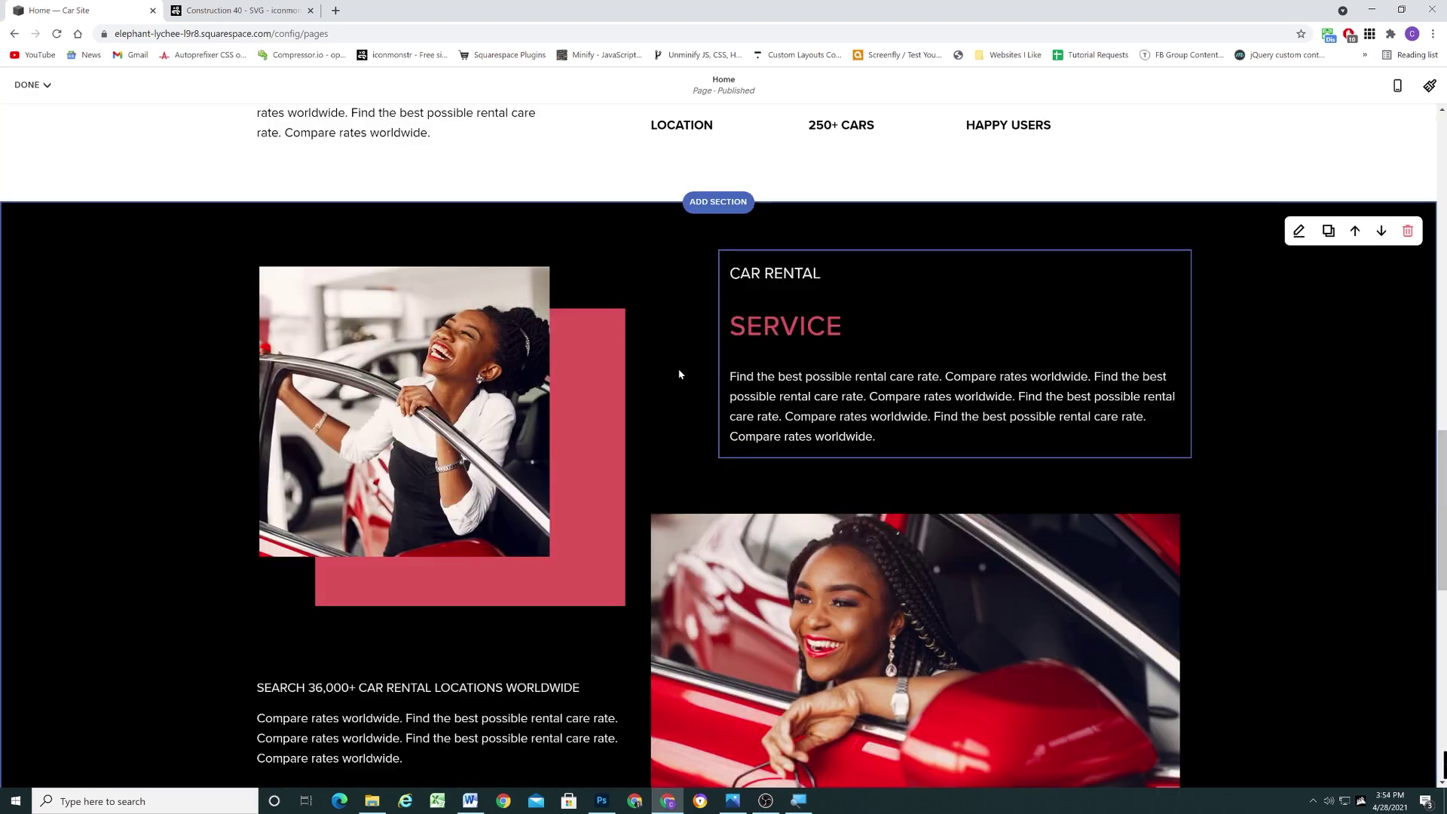
Delete the last sentences of the Car Rental Service paragraph
{"action": "left_click_drag", "start_coordinate": [875, 436], "coordinate": [1020, 396]}
{"action": "key", "text": "BackSpace"}
{"action": "key", "text": "ctrl+z"}
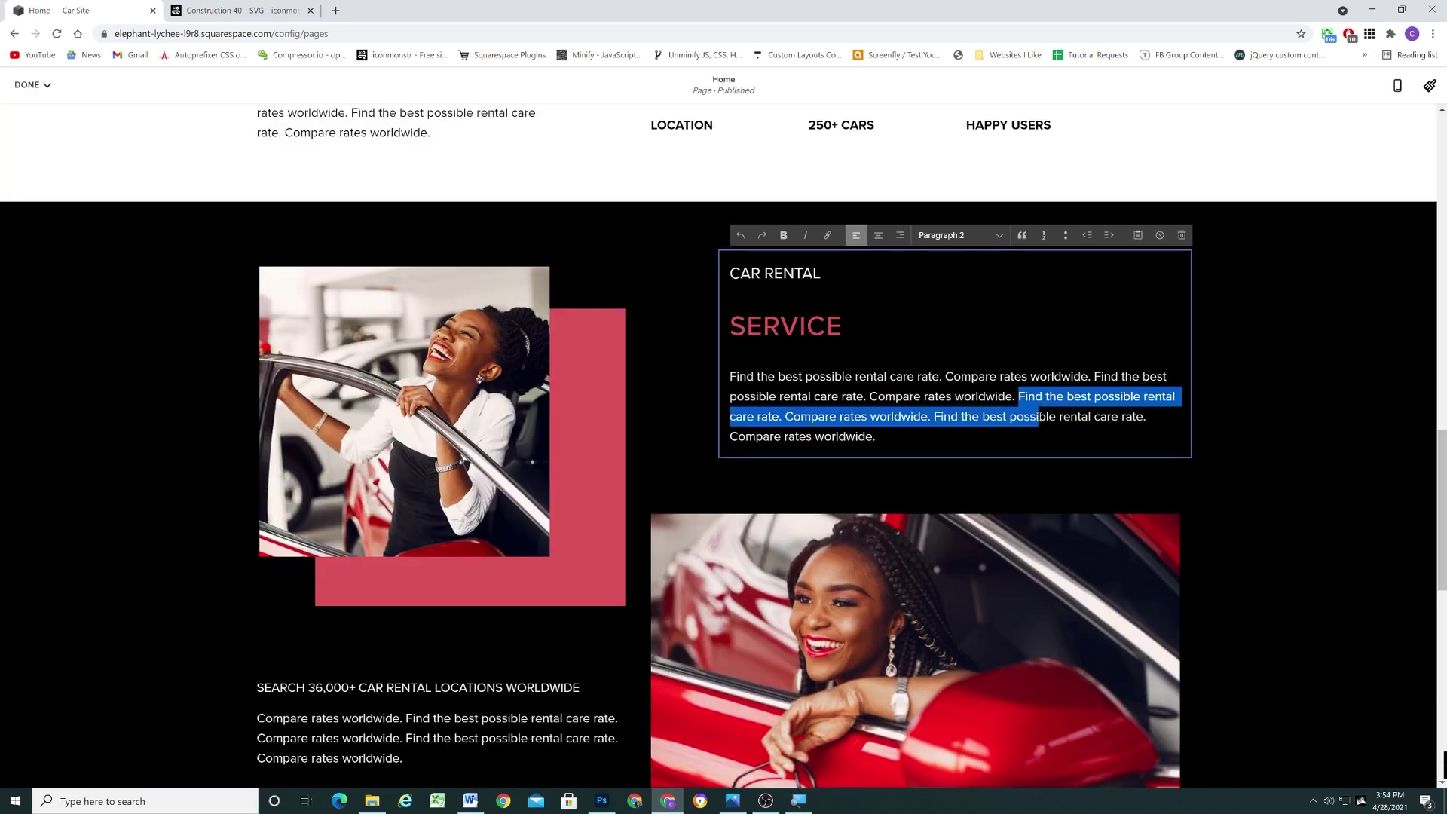
{"action": "key", "text": "BackSpace"}
{"action": "key", "text": "BackSpace"}
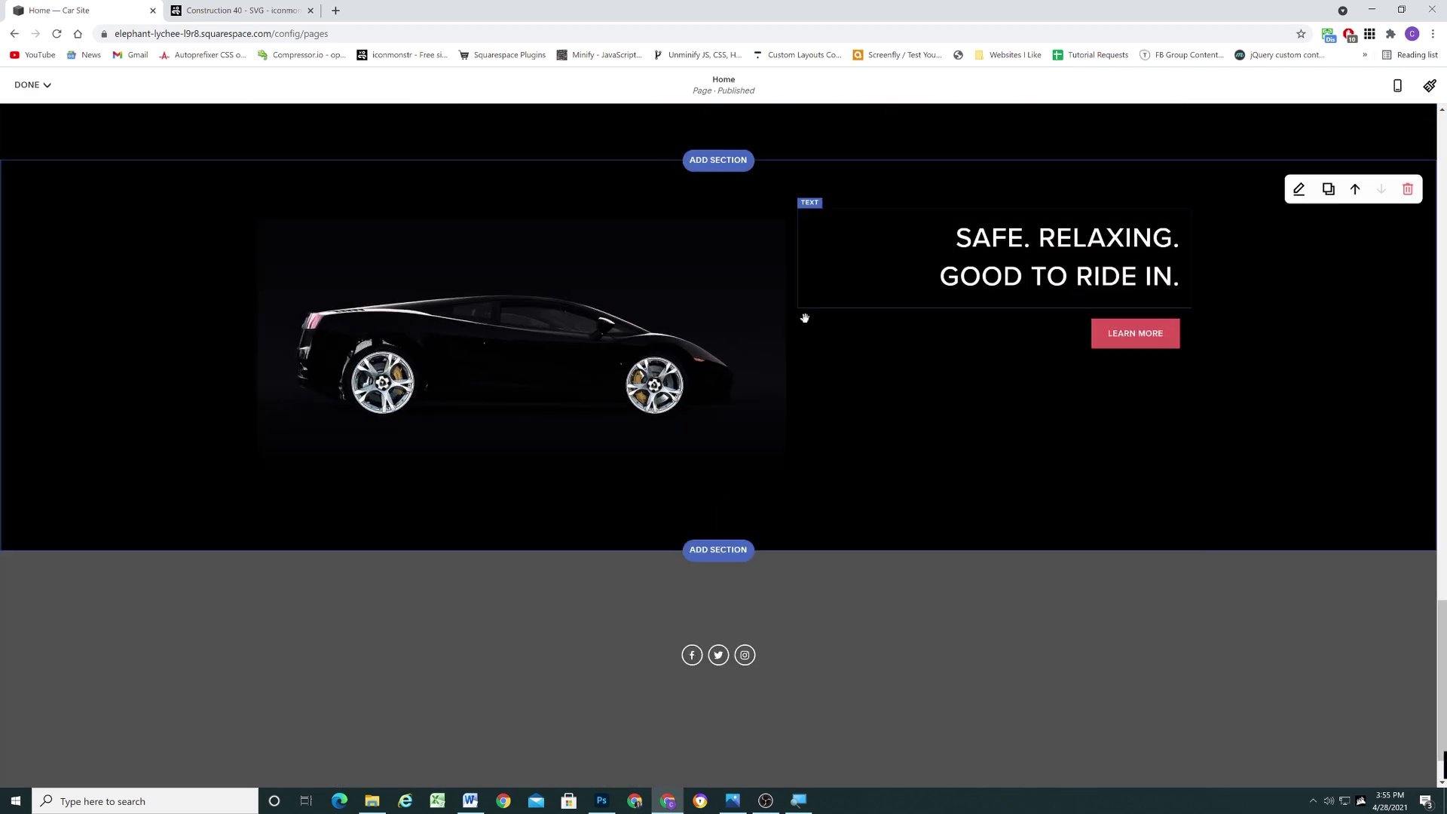
Remove the empty fourth image block from the OUR TECHNOLOGIES row
{"action": "scroll", "coordinate": [1053, 419], "scroll_direction": "up", "scroll_amount": 3}
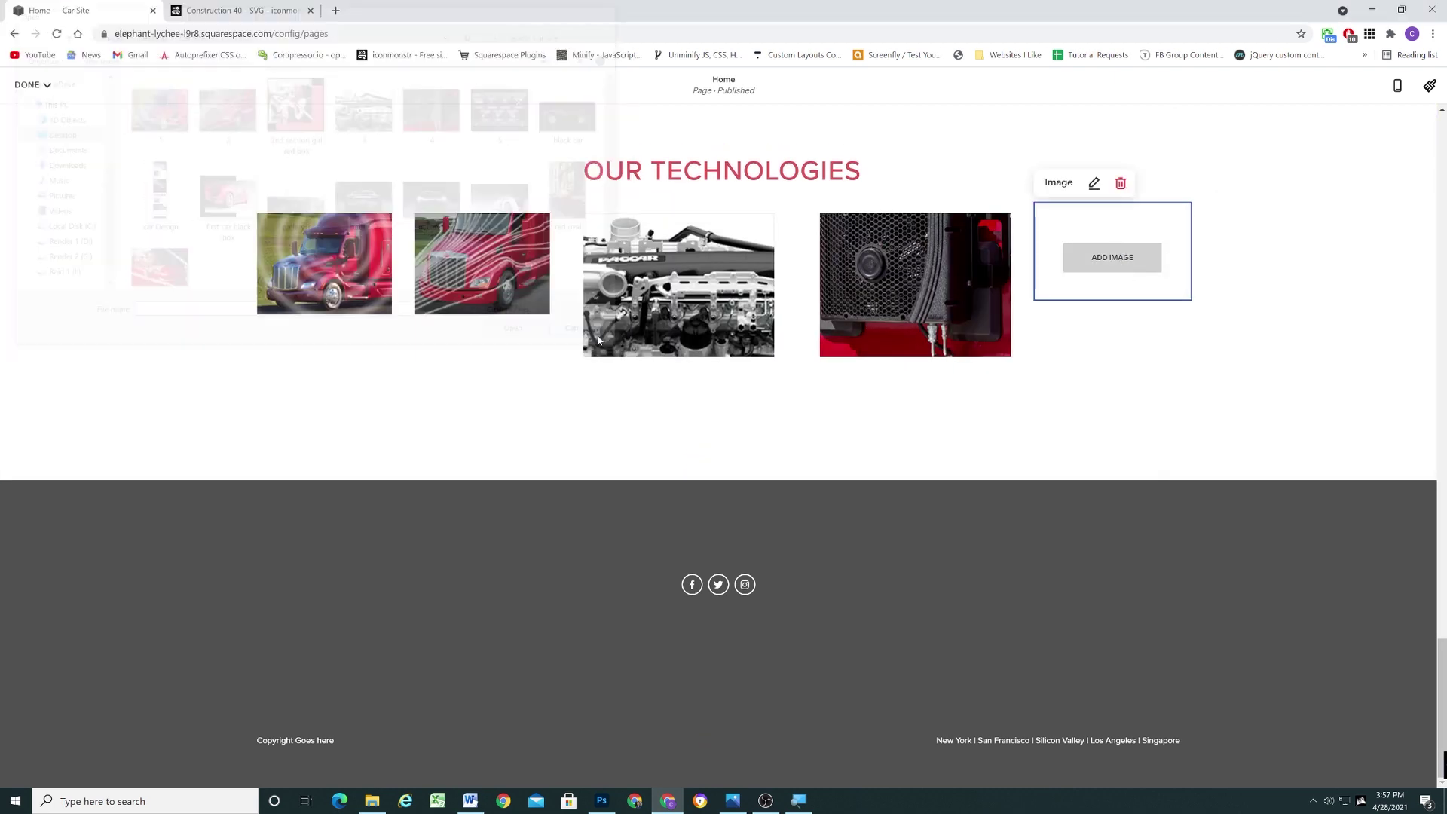
{"action": "left_click", "coordinate": [1067, 317]}
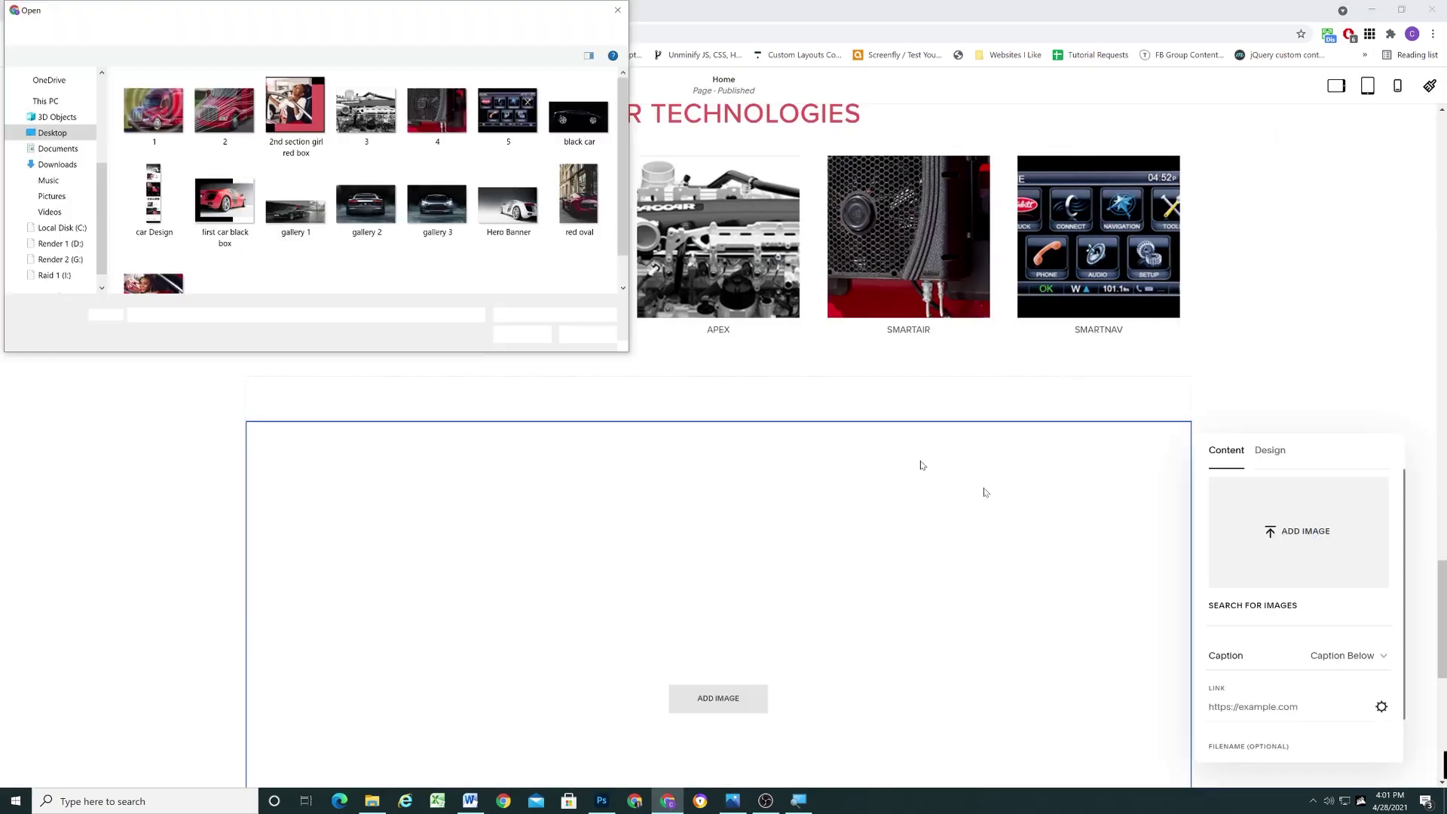
Upload the car photo and place a text block beside it
{"action": "left_click", "coordinate": [575, 201]}
{"action": "left_click", "coordinate": [517, 332]}
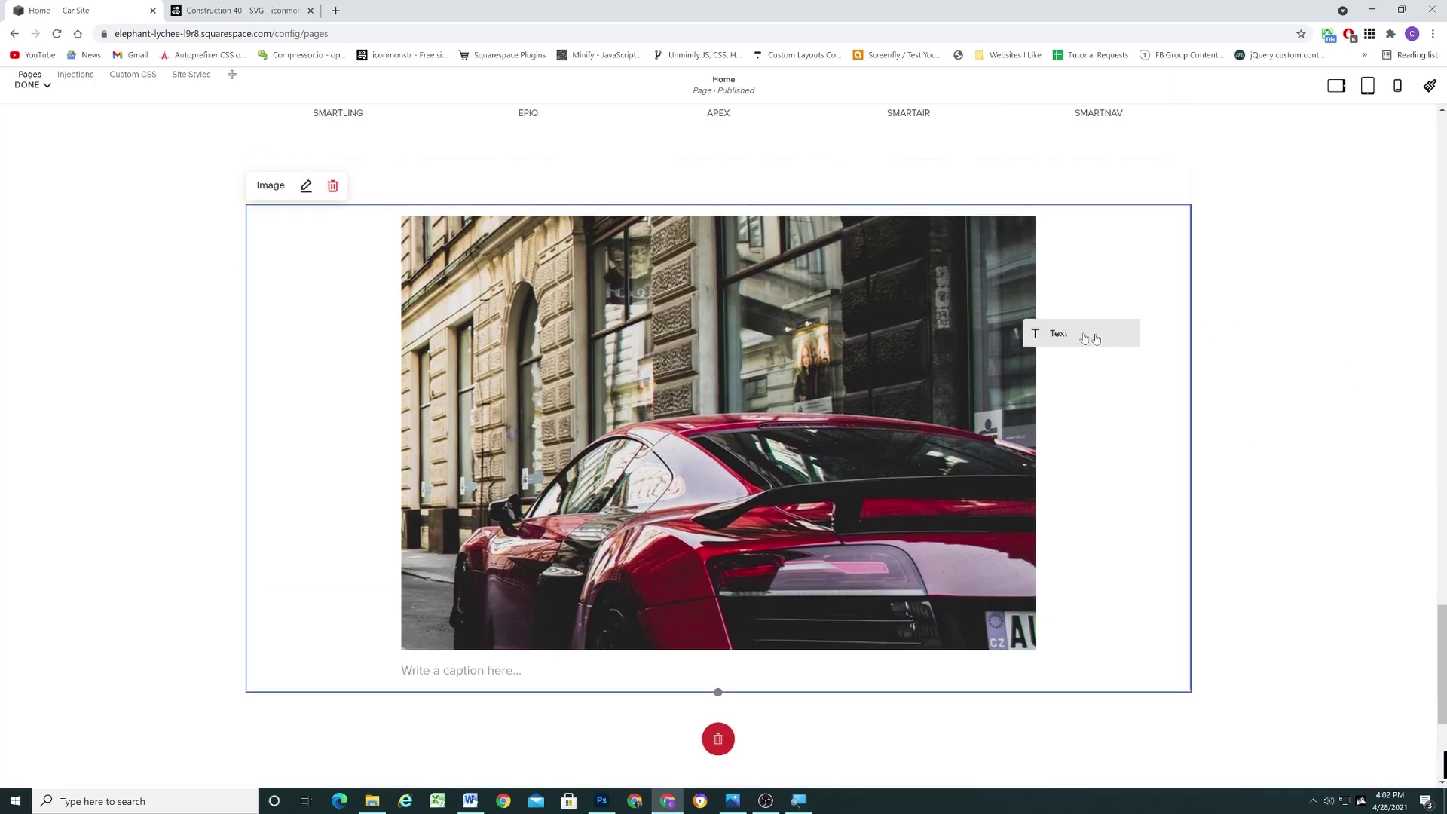
{"action": "left_click_drag", "start_coordinate": [1090, 337], "coordinate": [980, 219]}
{"action": "type", "text": "Histr"}
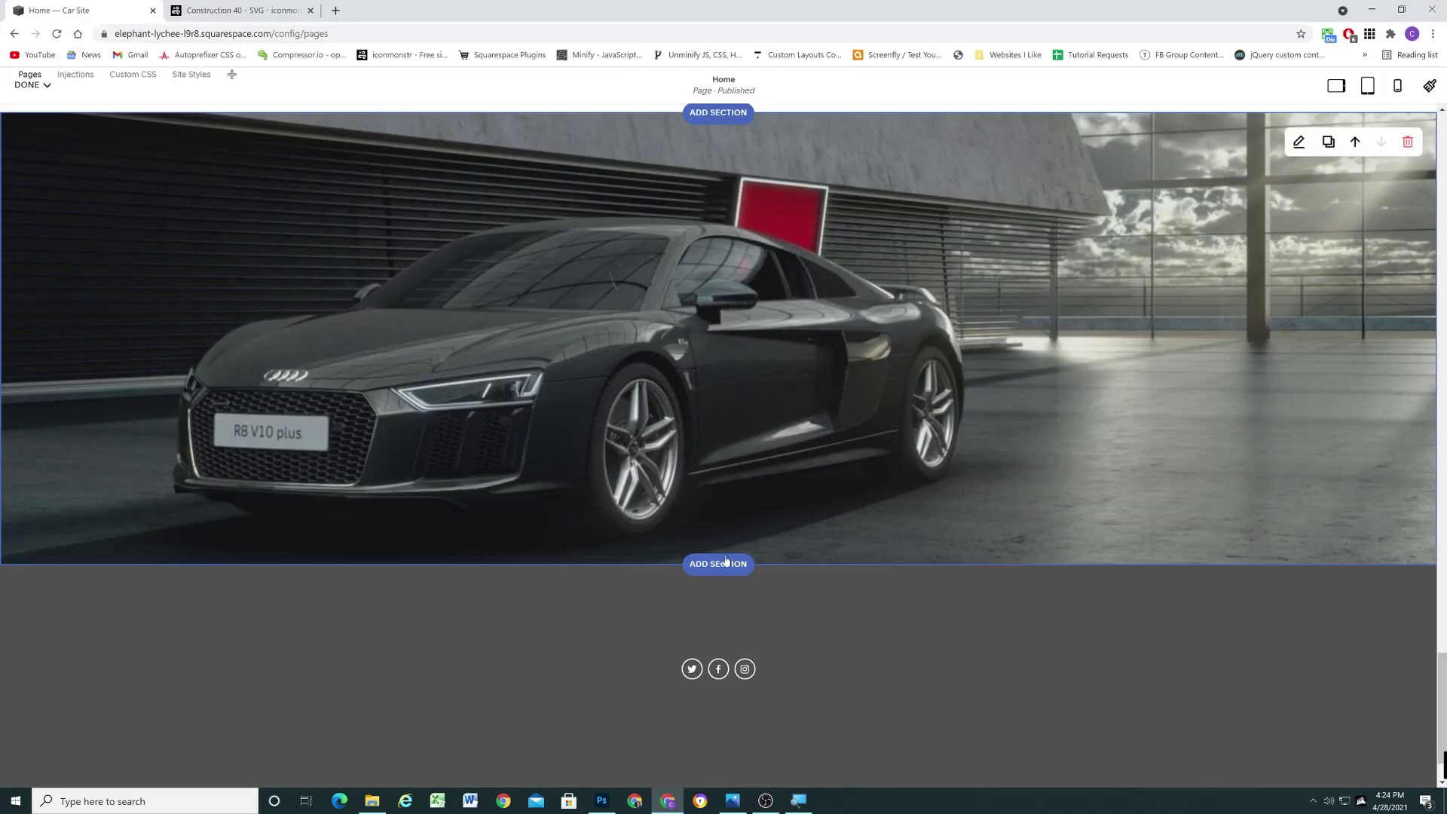
Add a white Light 1 R8 COUPE TRIMS section with a LEARN MORE button
{"action": "left_click", "coordinate": [725, 563]}
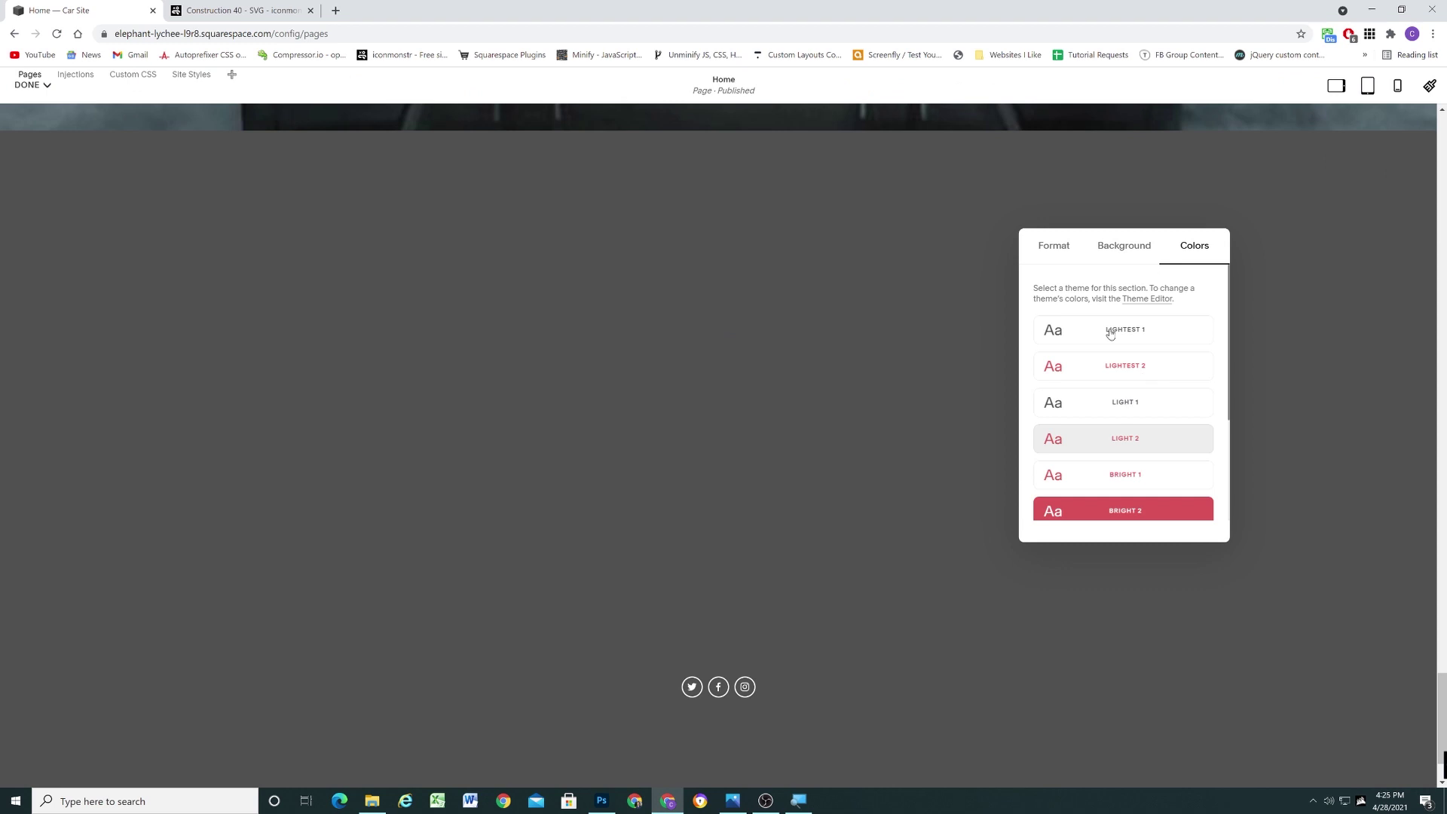
{"action": "left_click", "coordinate": [1113, 404]}
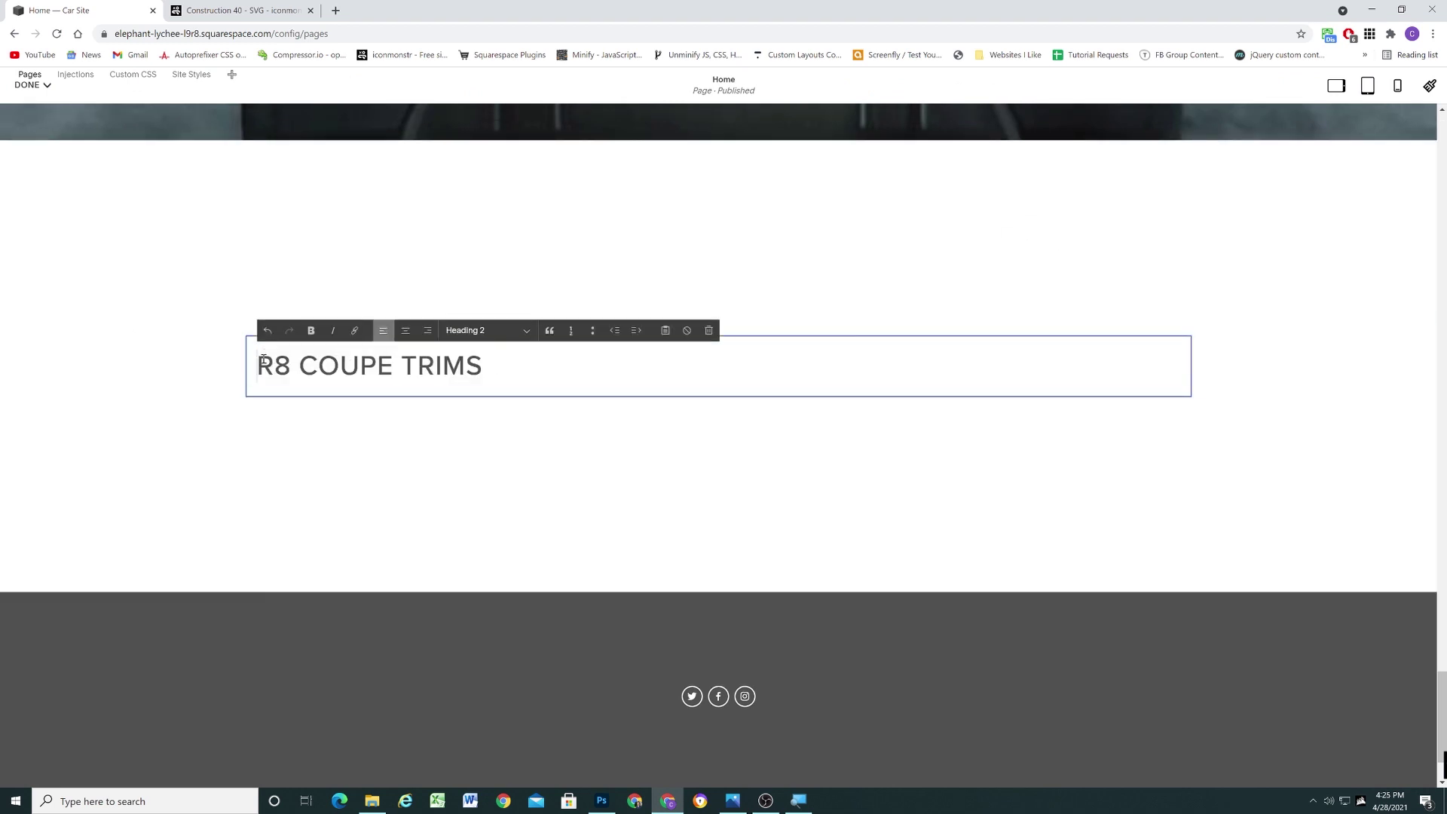
{"action": "left_click", "coordinate": [1220, 353]}
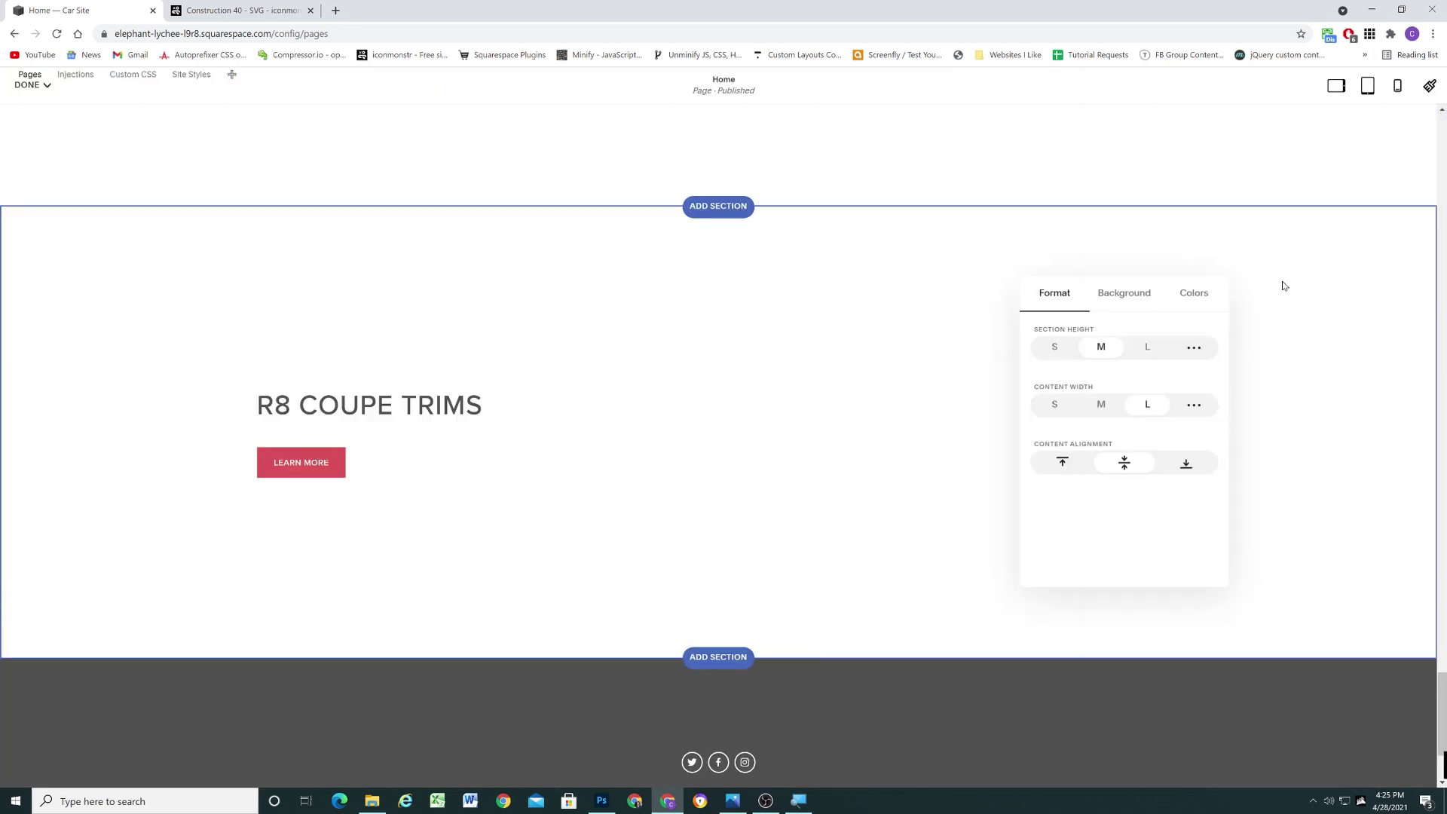
Make the BASK IN THE LIMELIGHT section red with the Bright 2 theme
{"action": "left_click", "coordinate": [1123, 552]}
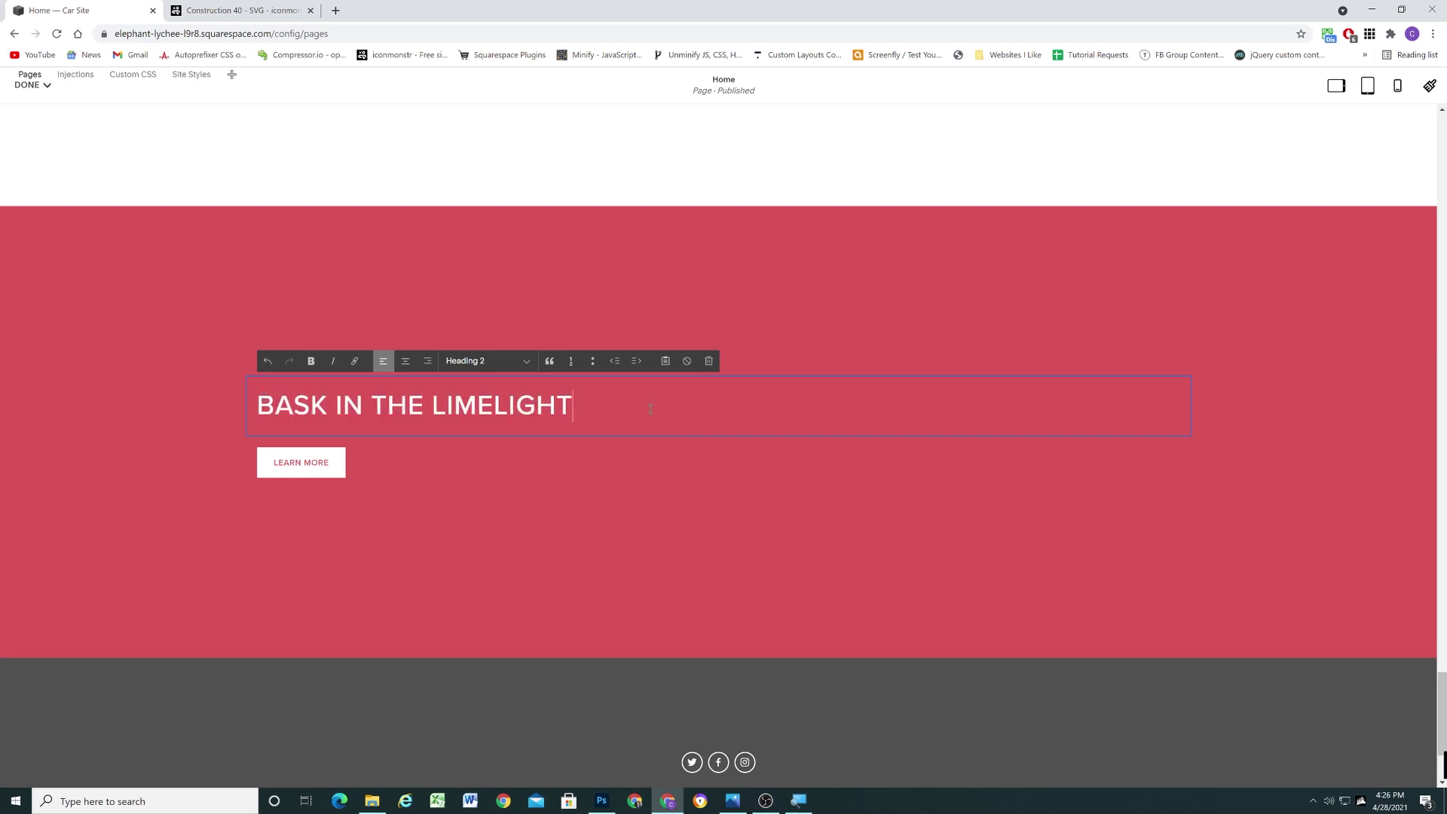
{"action": "left_click", "coordinate": [554, 521]}
{"action": "scroll", "coordinate": [553, 521], "scroll_direction": "up", "scroll_amount": 10}
{"action": "scroll", "coordinate": [486, 489], "scroll_direction": "down", "scroll_amount": 9}
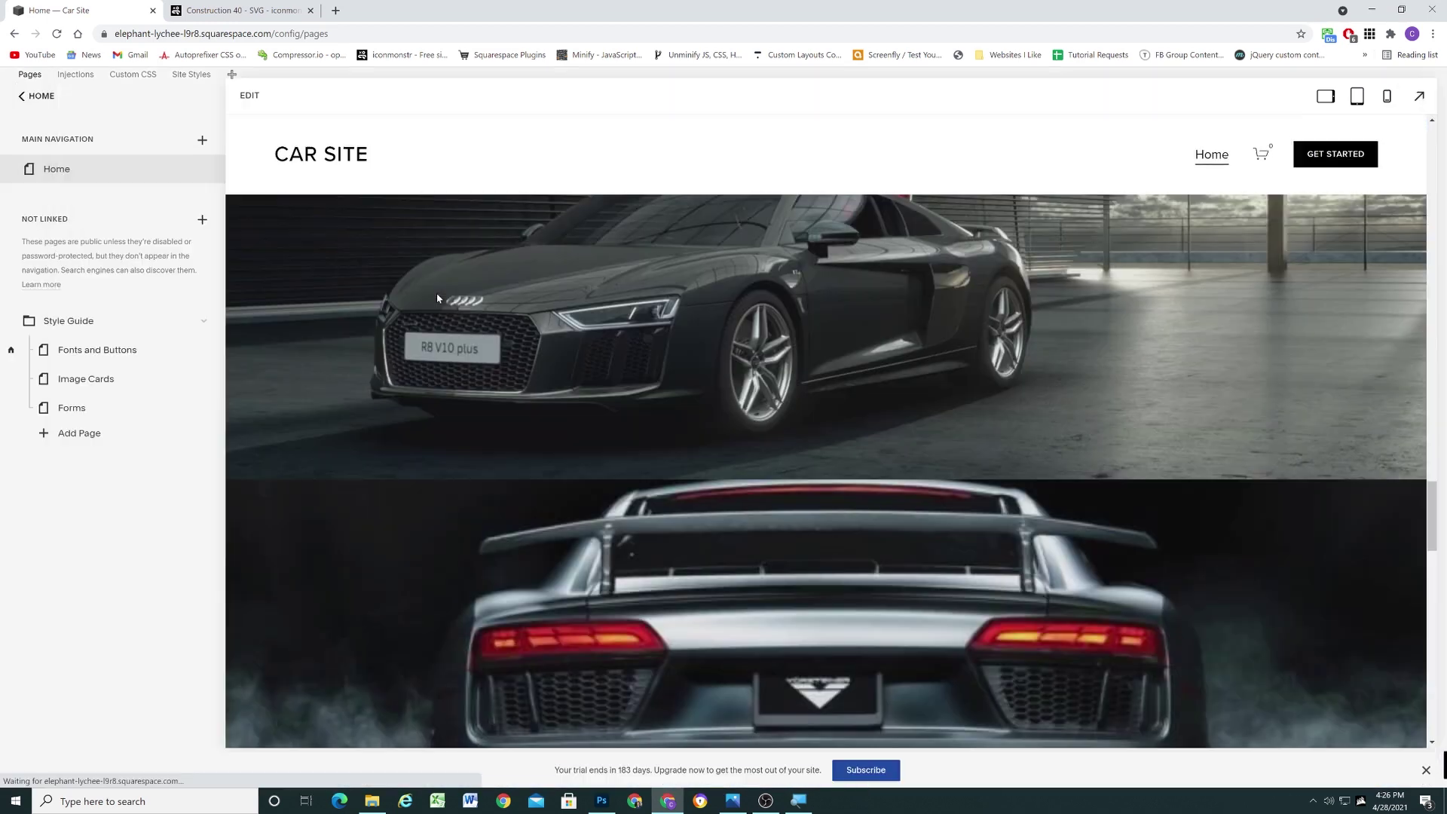
{"action": "scroll", "coordinate": [437, 293], "scroll_direction": "down", "scroll_amount": 6}
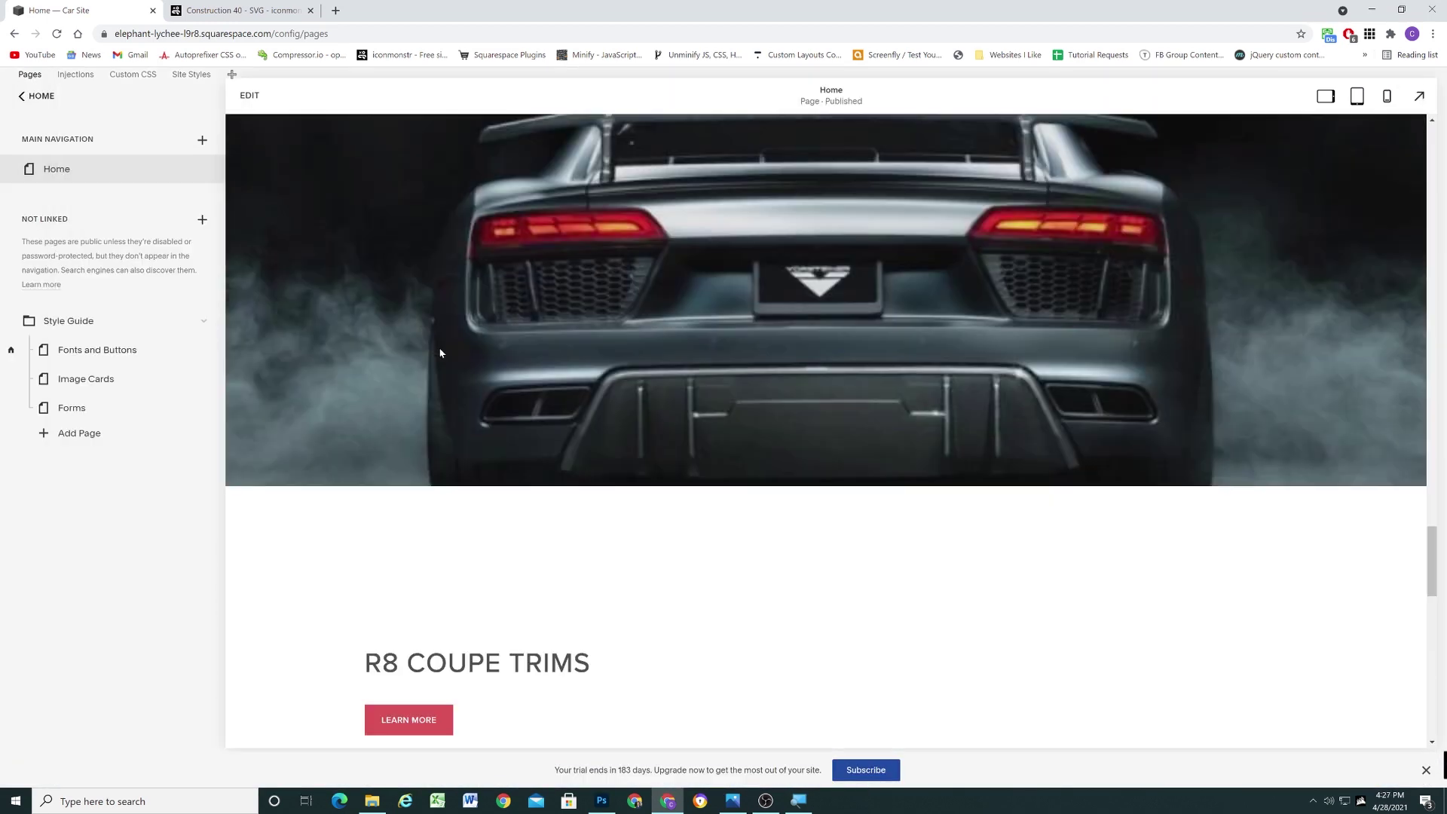
{"action": "scroll", "coordinate": [468, 363], "scroll_direction": "up", "scroll_amount": 6}
{"action": "scroll", "coordinate": [475, 376], "scroll_direction": "up", "scroll_amount": 3}
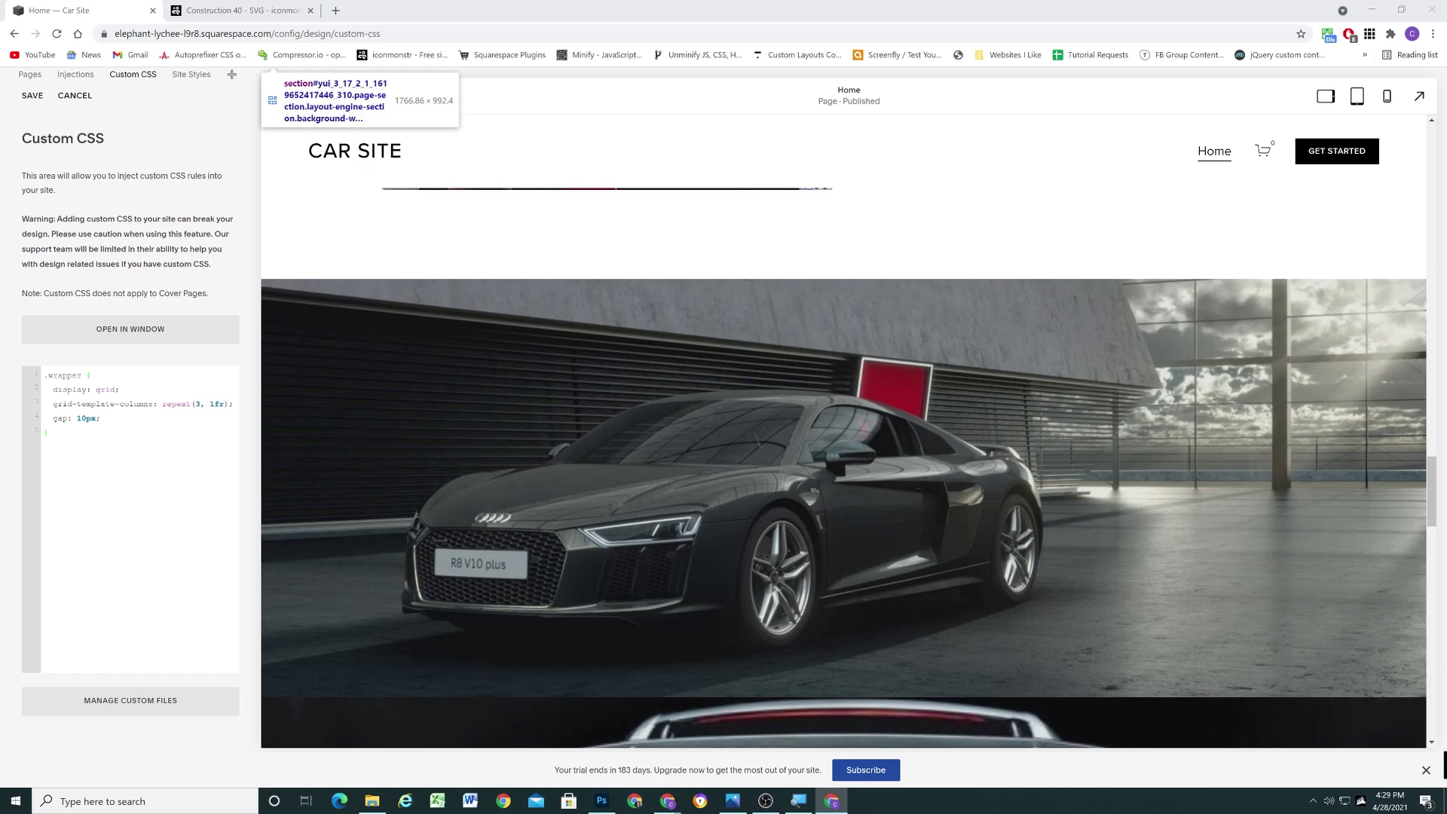
Change the grid wrapper selector to .page-sections and save the CSS
{"action": "double_click", "coordinate": [64, 375]}
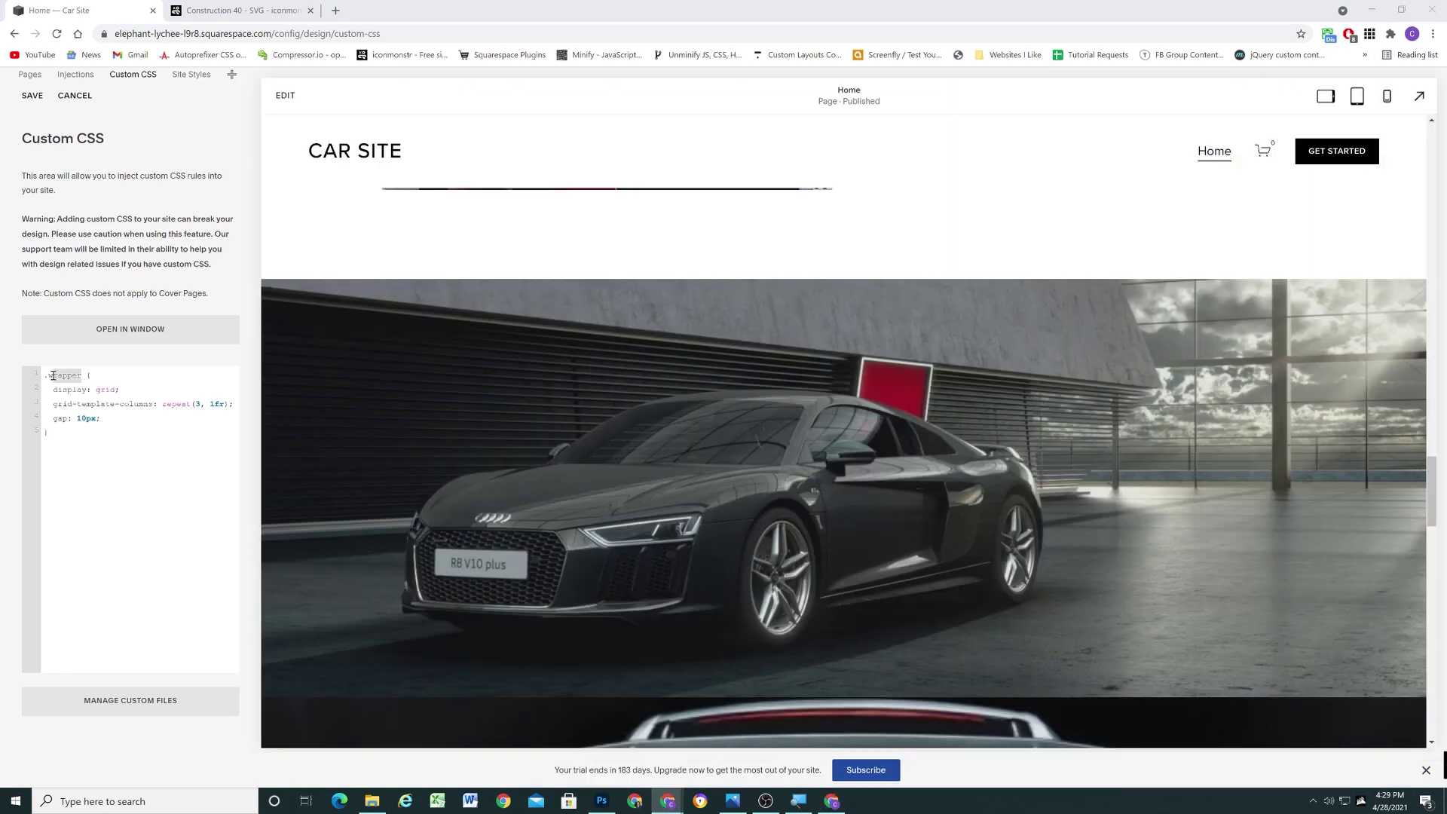
{"action": "type", "text": "sections"}
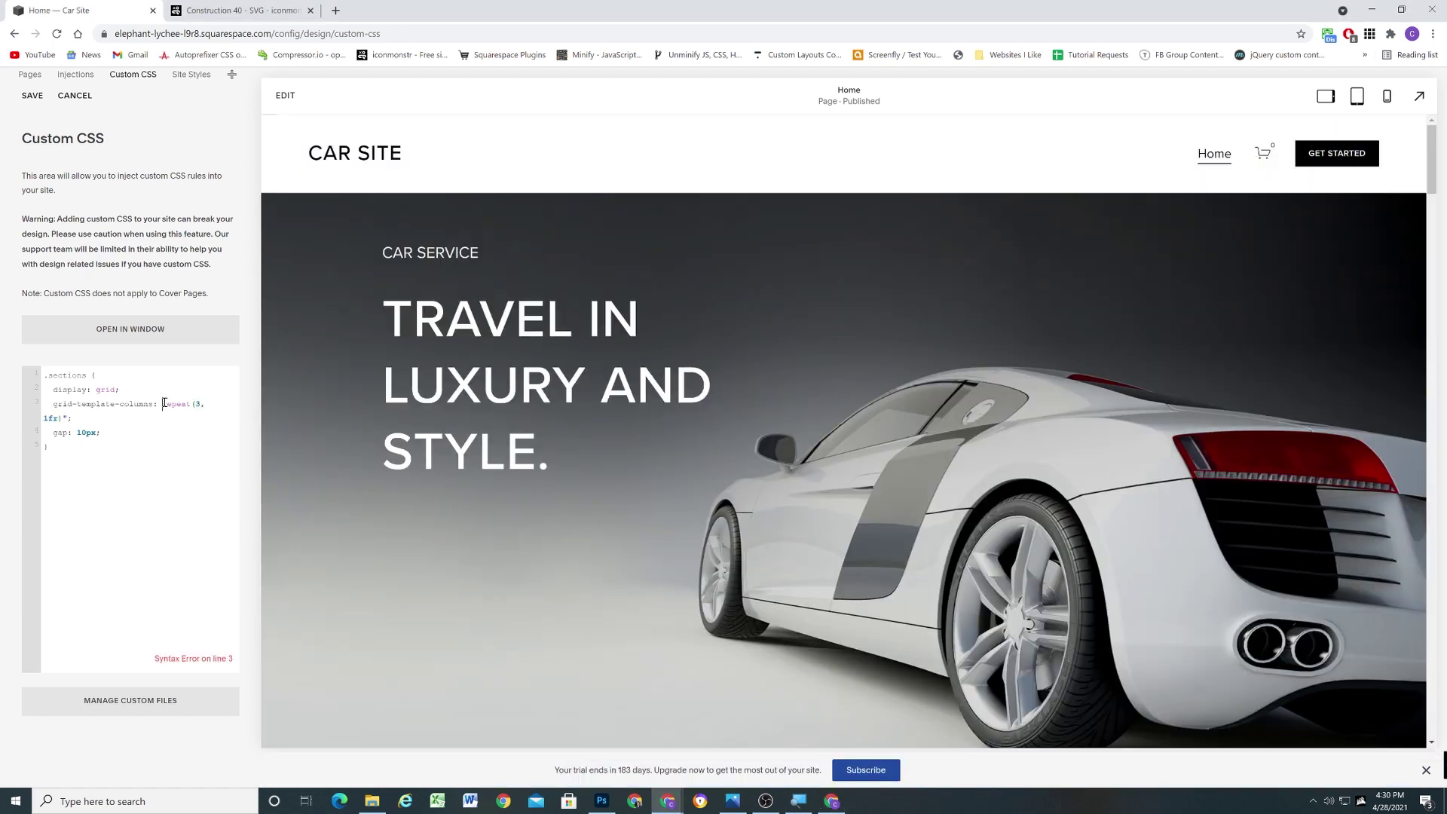
{"action": "type", "text": ".page-section {"}
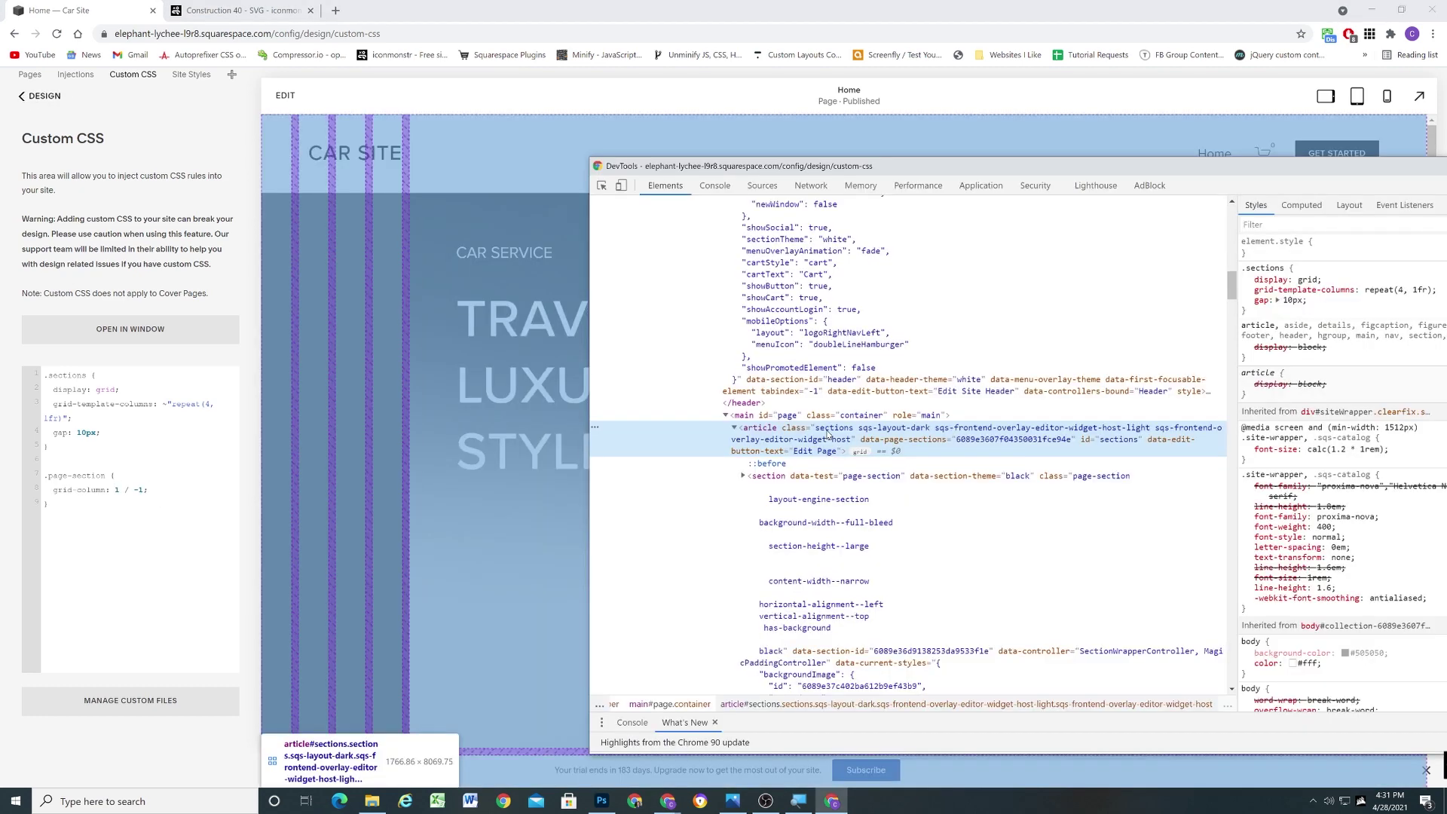
{"action": "scroll", "coordinate": [827, 435], "scroll_direction": "down", "scroll_amount": 3}
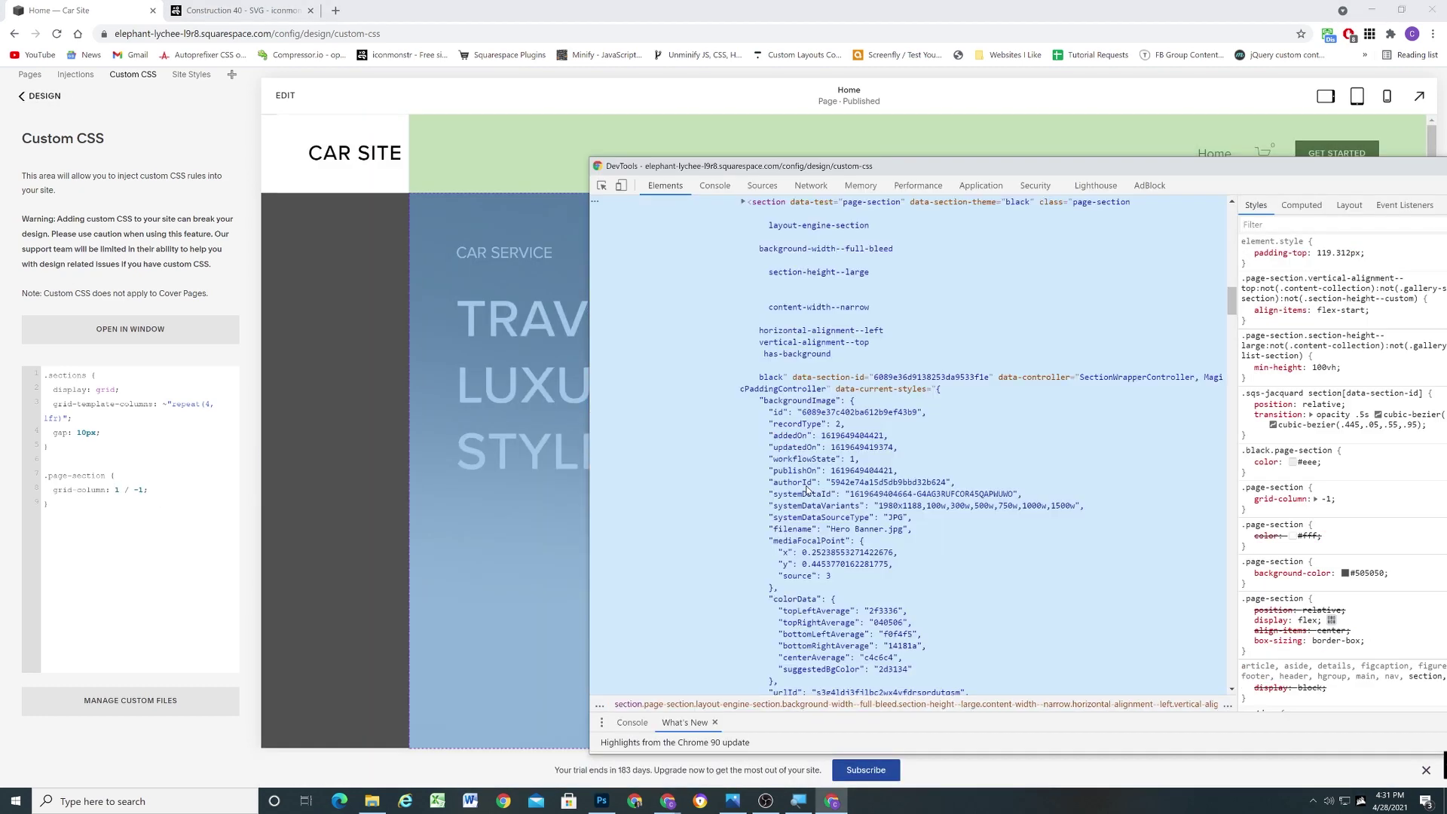
{"action": "left_click", "coordinate": [162, 488]}
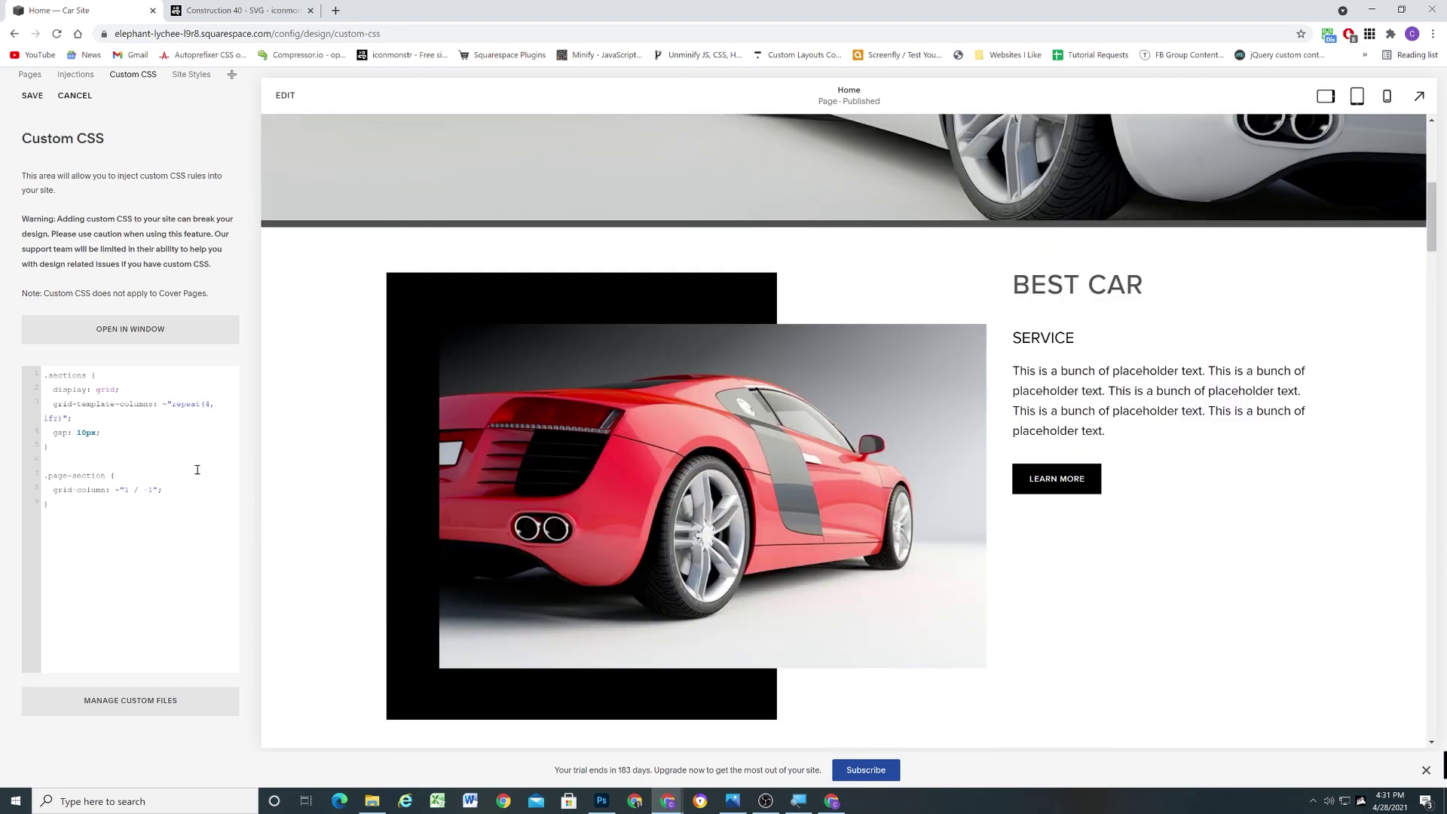
{"action": "scroll", "coordinate": [527, 332], "scroll_direction": "down", "scroll_amount": 10}
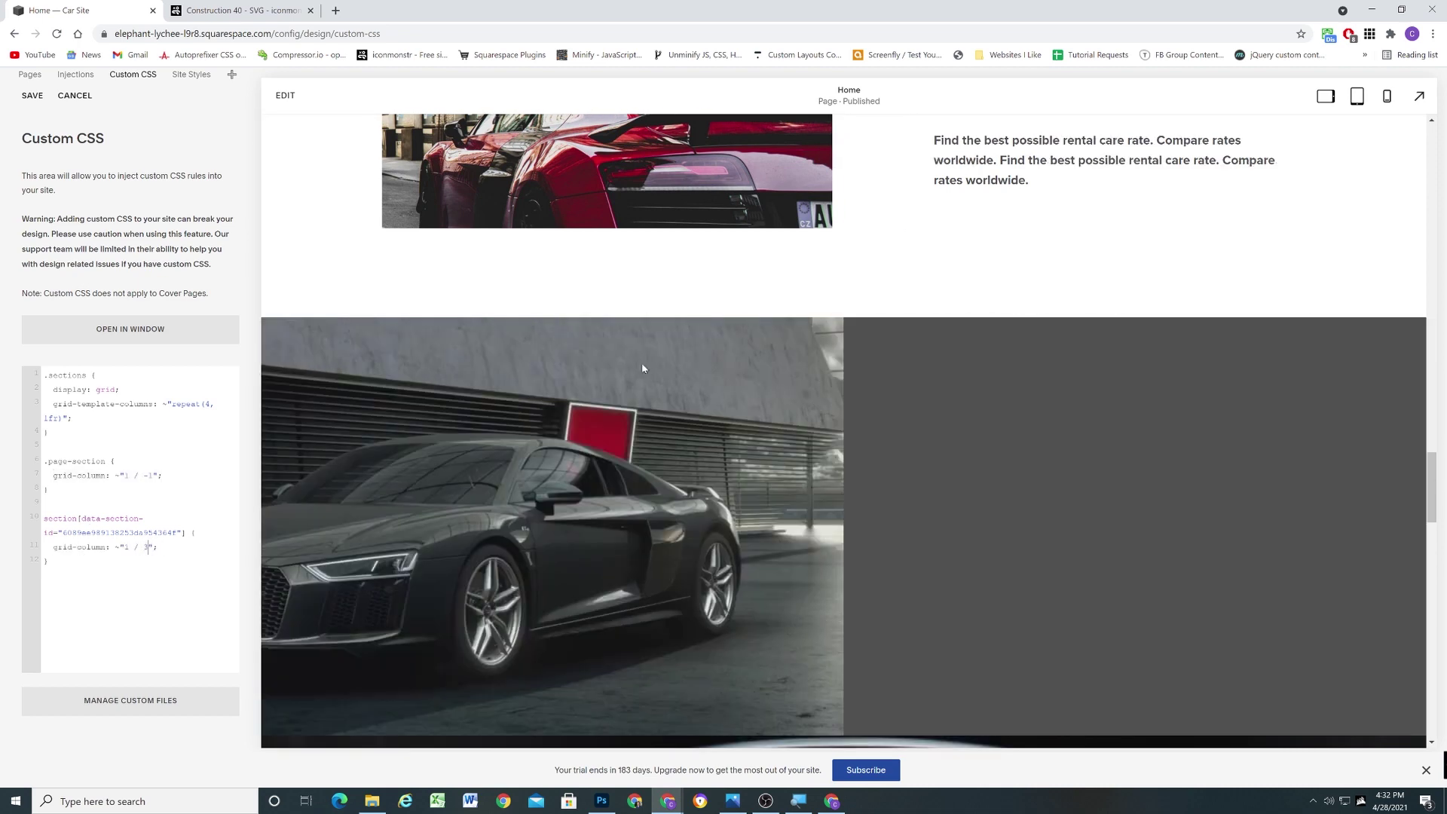
{"action": "scroll", "coordinate": [829, 452], "scroll_direction": "down", "scroll_amount": 5}
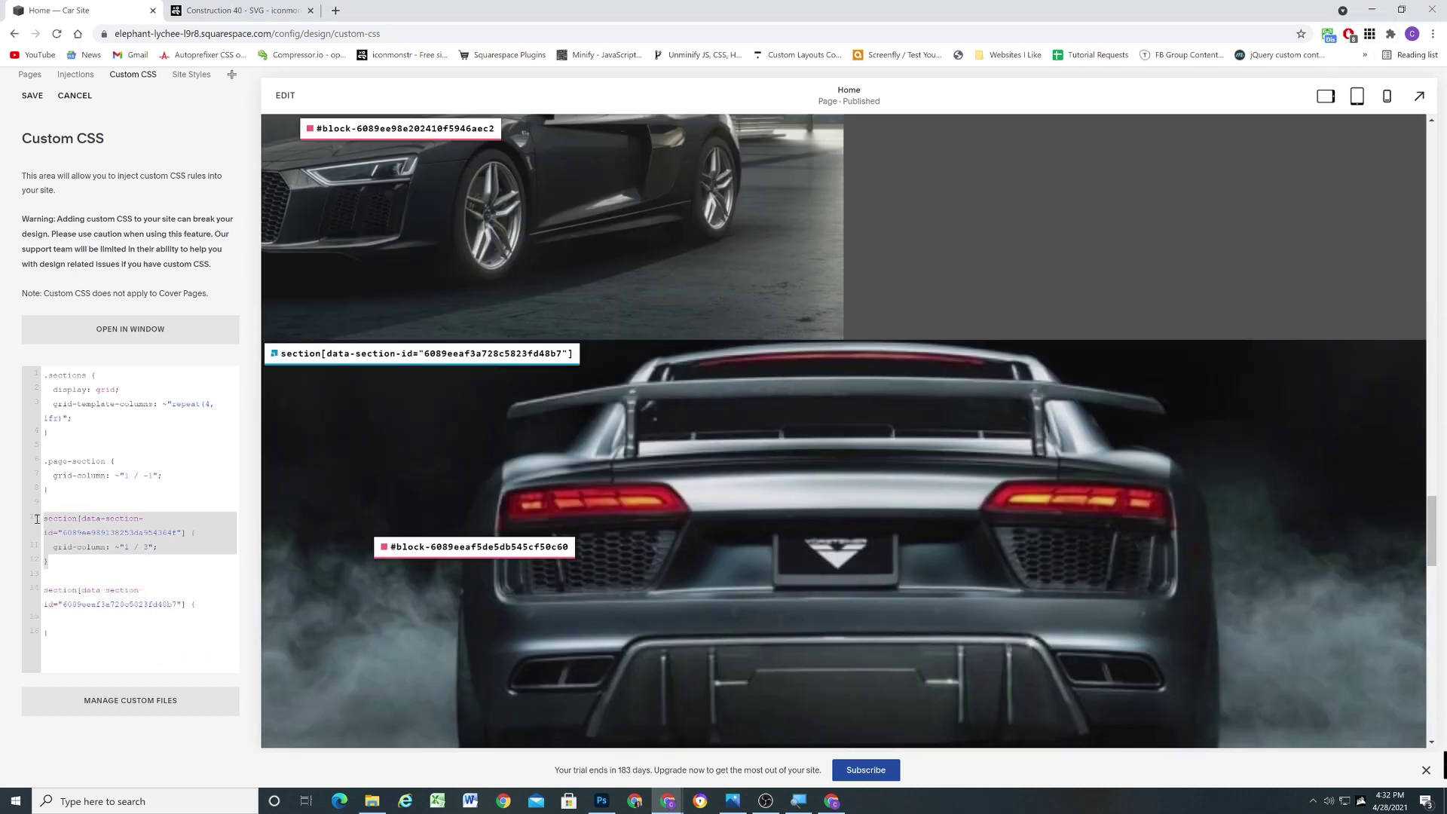
{"action": "scroll", "coordinate": [645, 420], "scroll_direction": "down", "scroll_amount": 1}
{"action": "scroll", "coordinate": [192, 611], "scroll_direction": "down", "scroll_amount": 1}
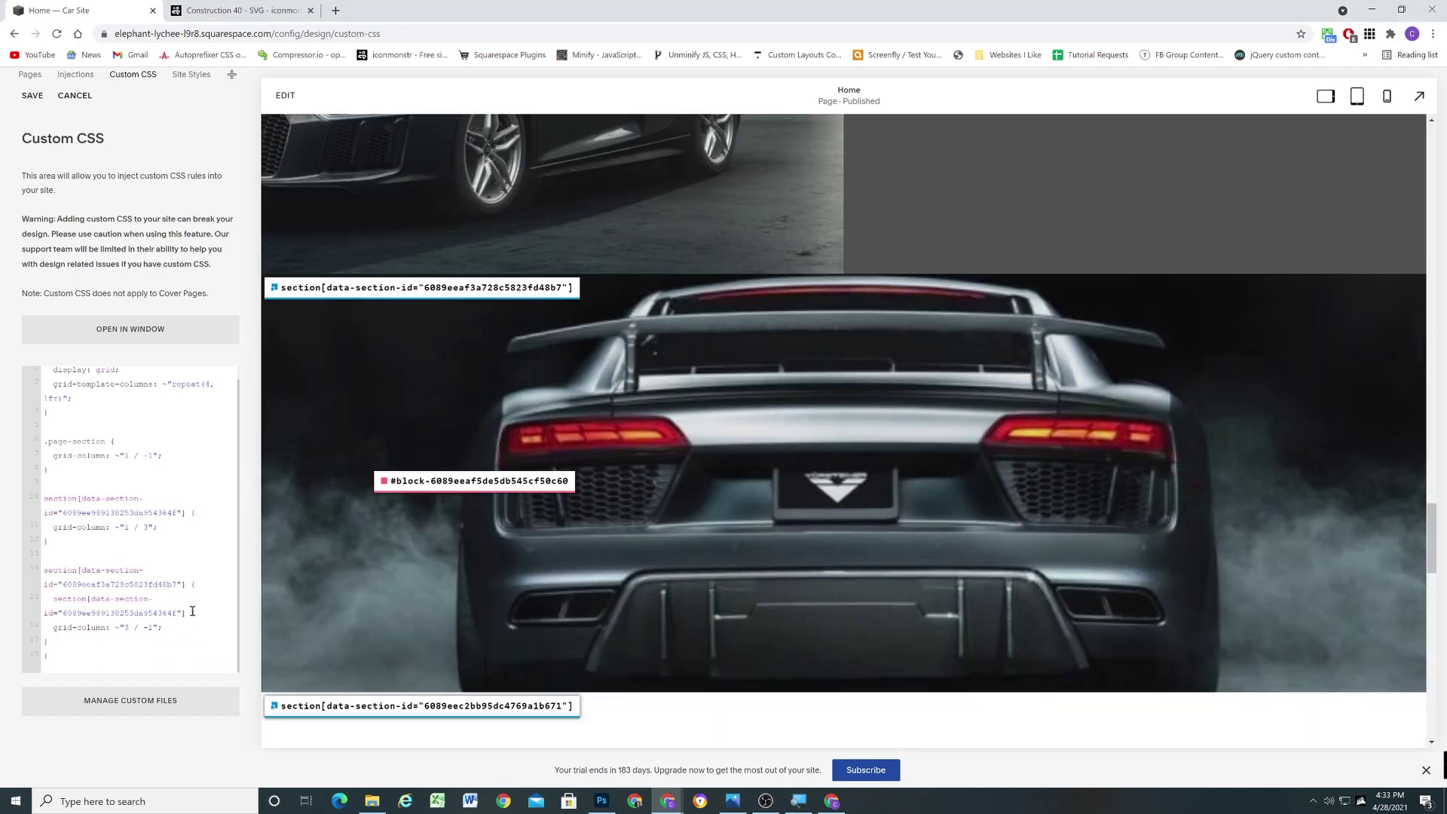
{"action": "key", "text": "ctrl+s"}
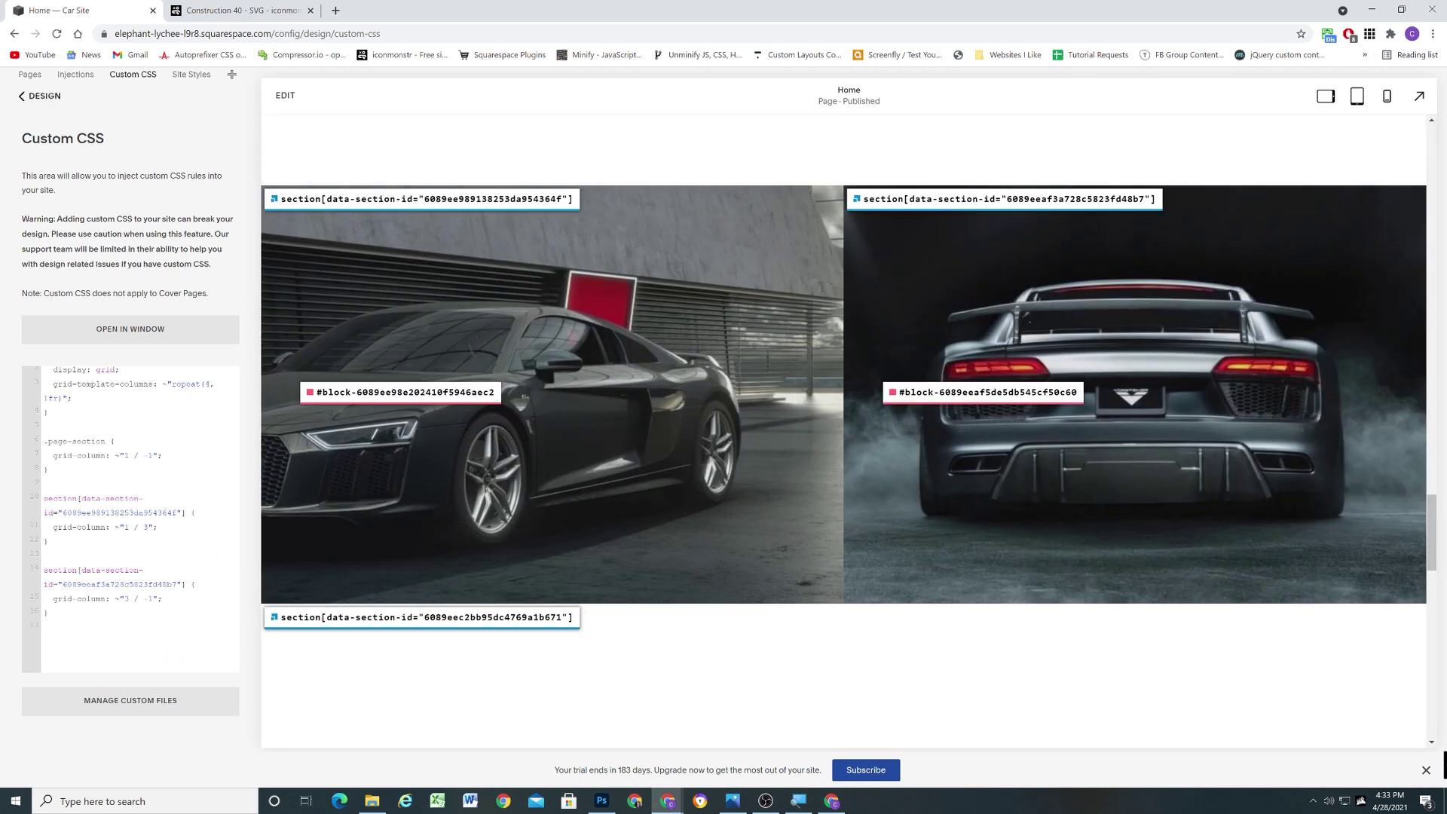
Add the R8 section rule grid-column: ~"4 / -1" and unquote the span 2 row value
{"action": "left_click", "coordinate": [170, 597]}
{"action": "scroll", "coordinate": [507, 355], "scroll_direction": "down", "scroll_amount": 3}
{"action": "left_click", "coordinate": [507, 354]}
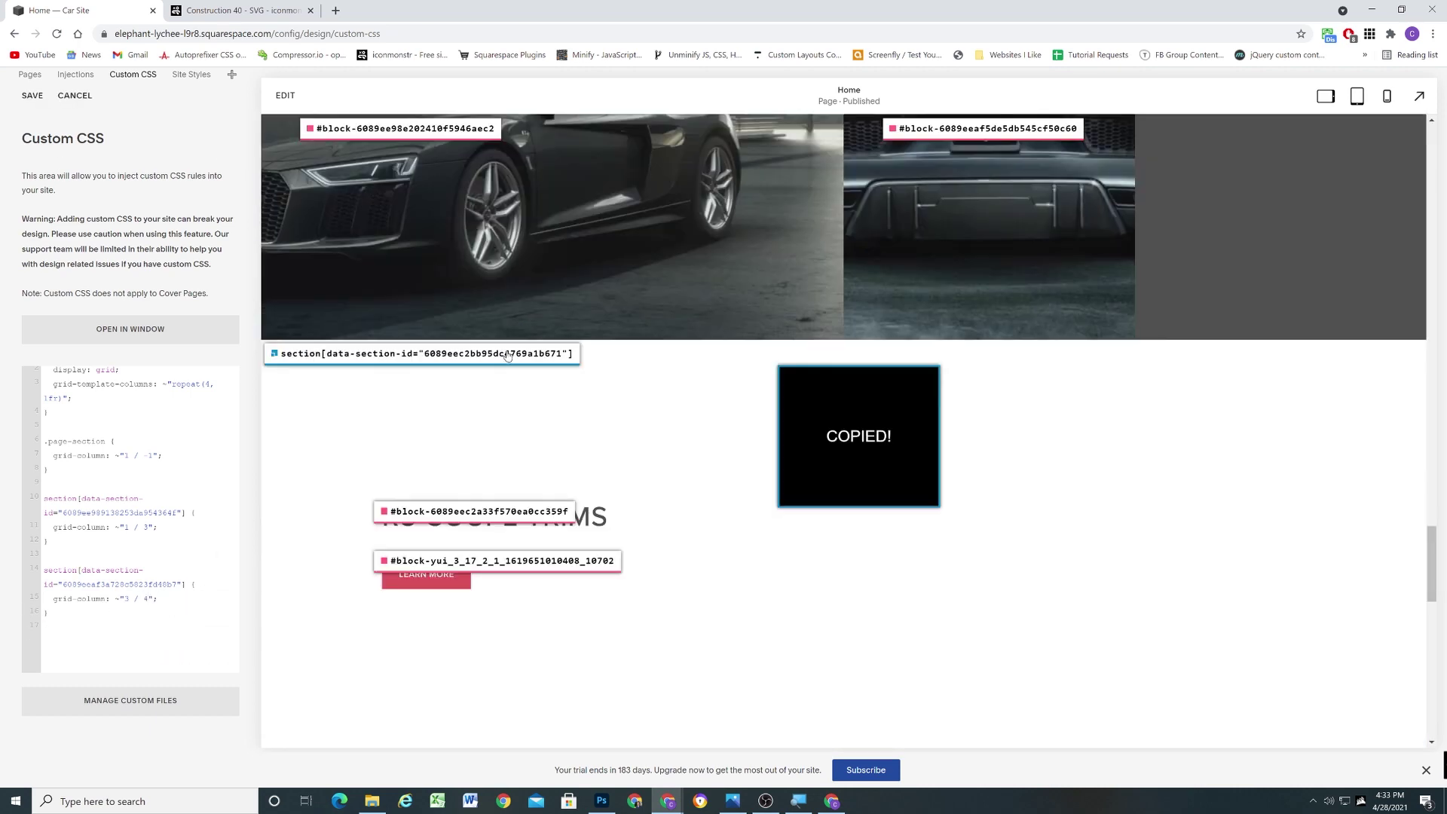
{"action": "type", "text": "{"}
{"action": "key", "text": "Return"}
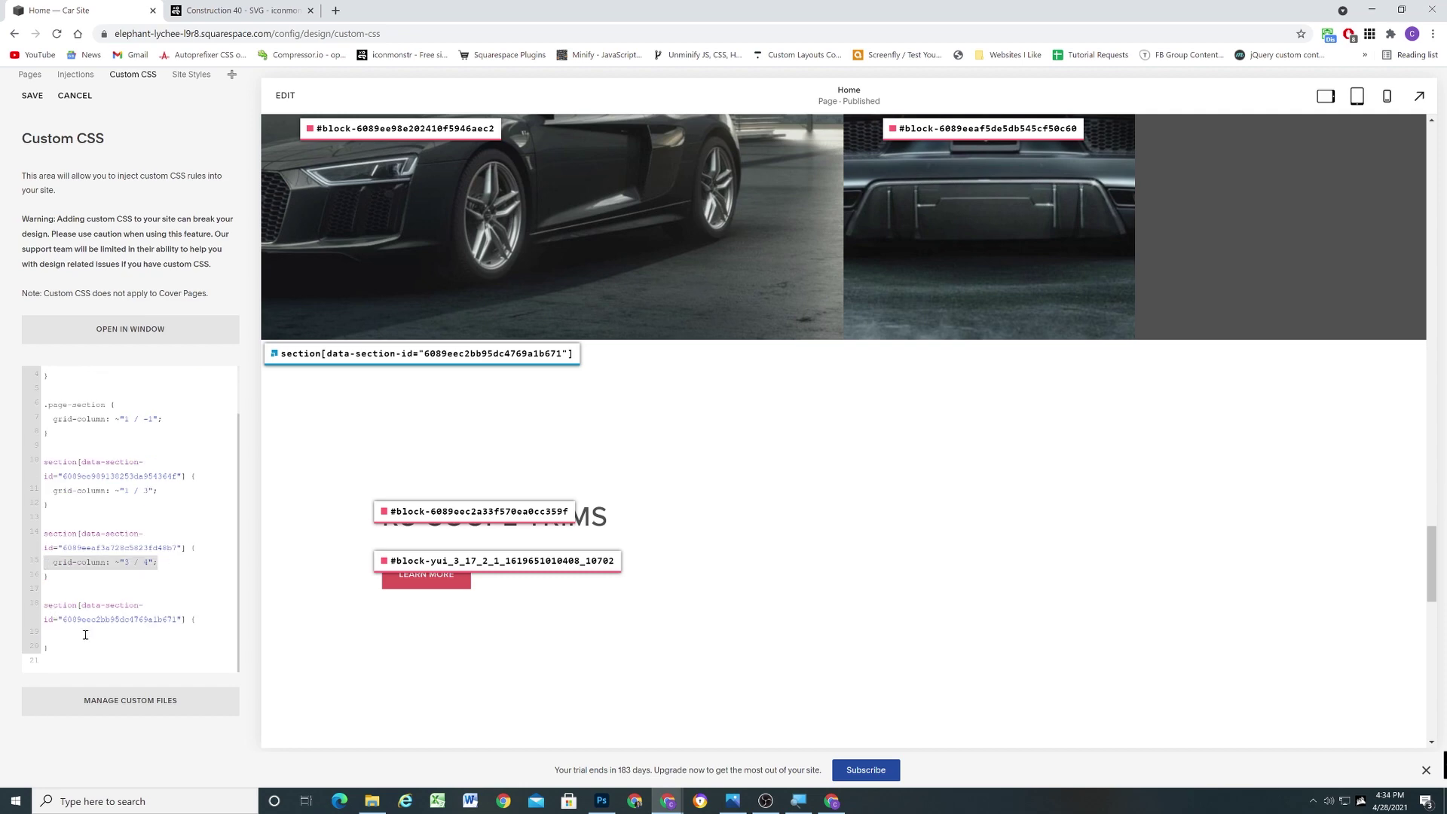
{"action": "type", "text": "grid-column: ~\"4 / -1\";"}
{"action": "scroll", "coordinate": [1142, 341], "scroll_direction": "down", "scroll_amount": 1}
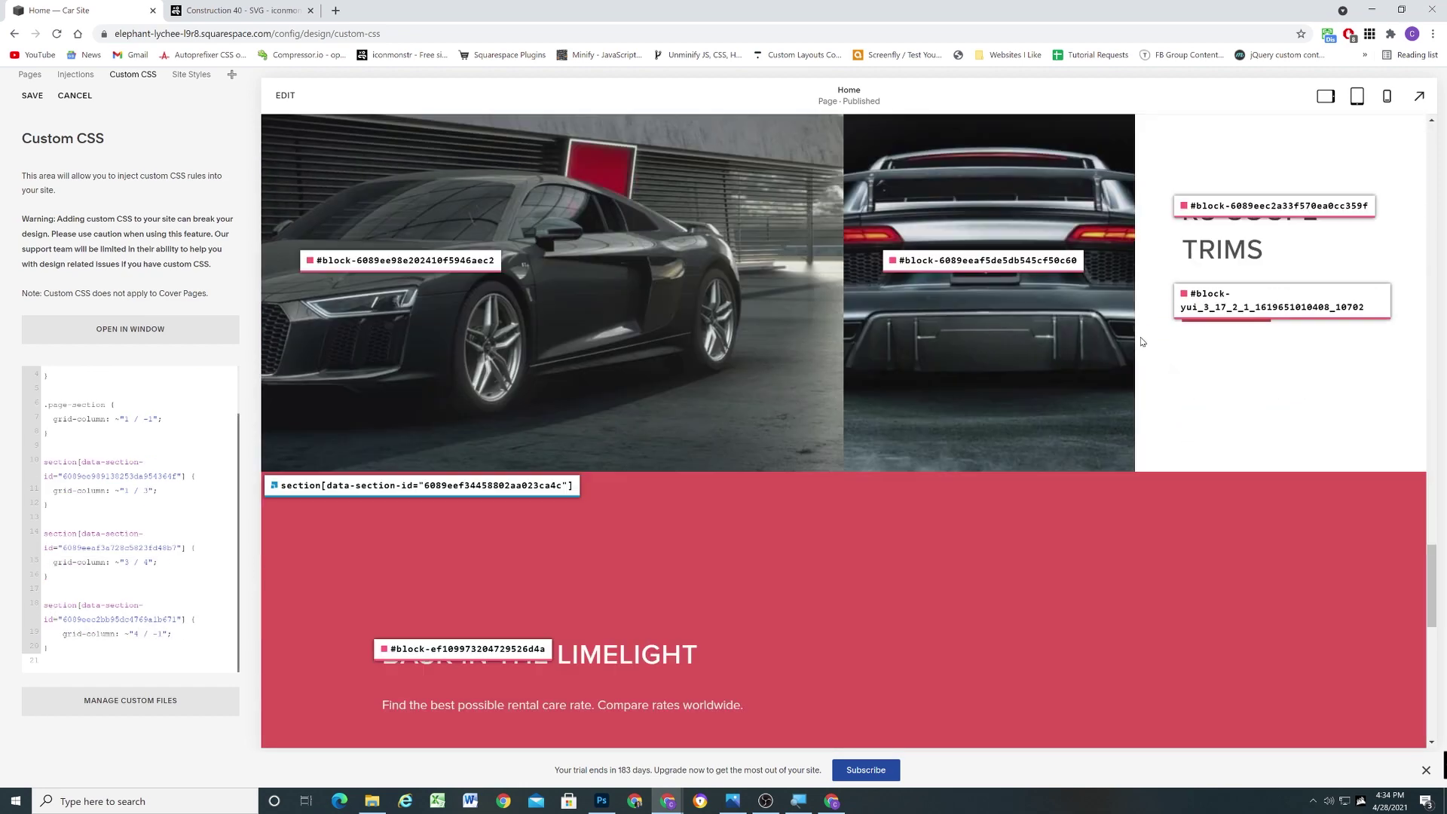
{"action": "scroll", "coordinate": [1142, 341], "scroll_direction": "down", "scroll_amount": 3}
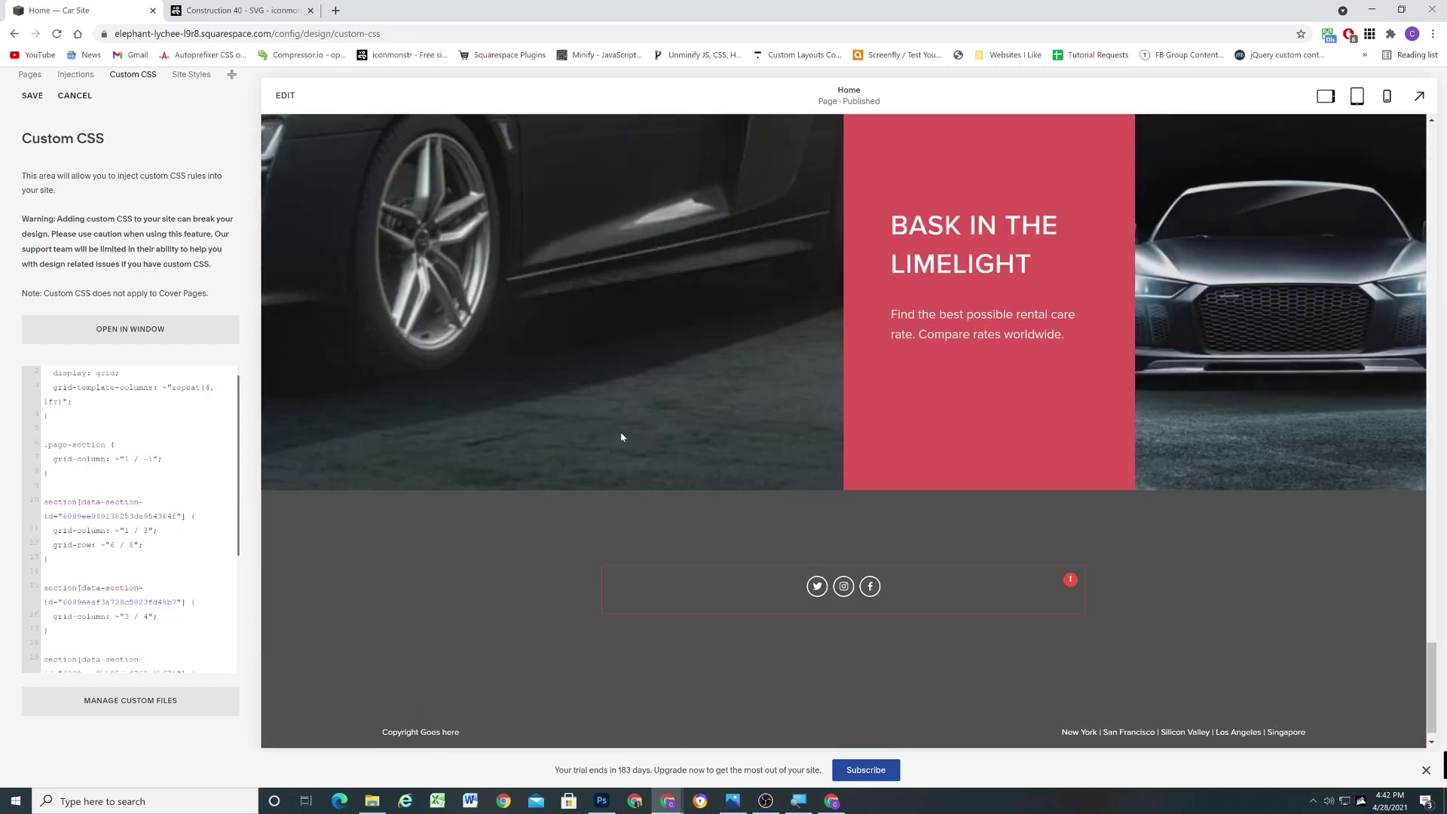
{"action": "key", "text": "BackSpace"}
{"action": "key", "text": "BackSpace"}
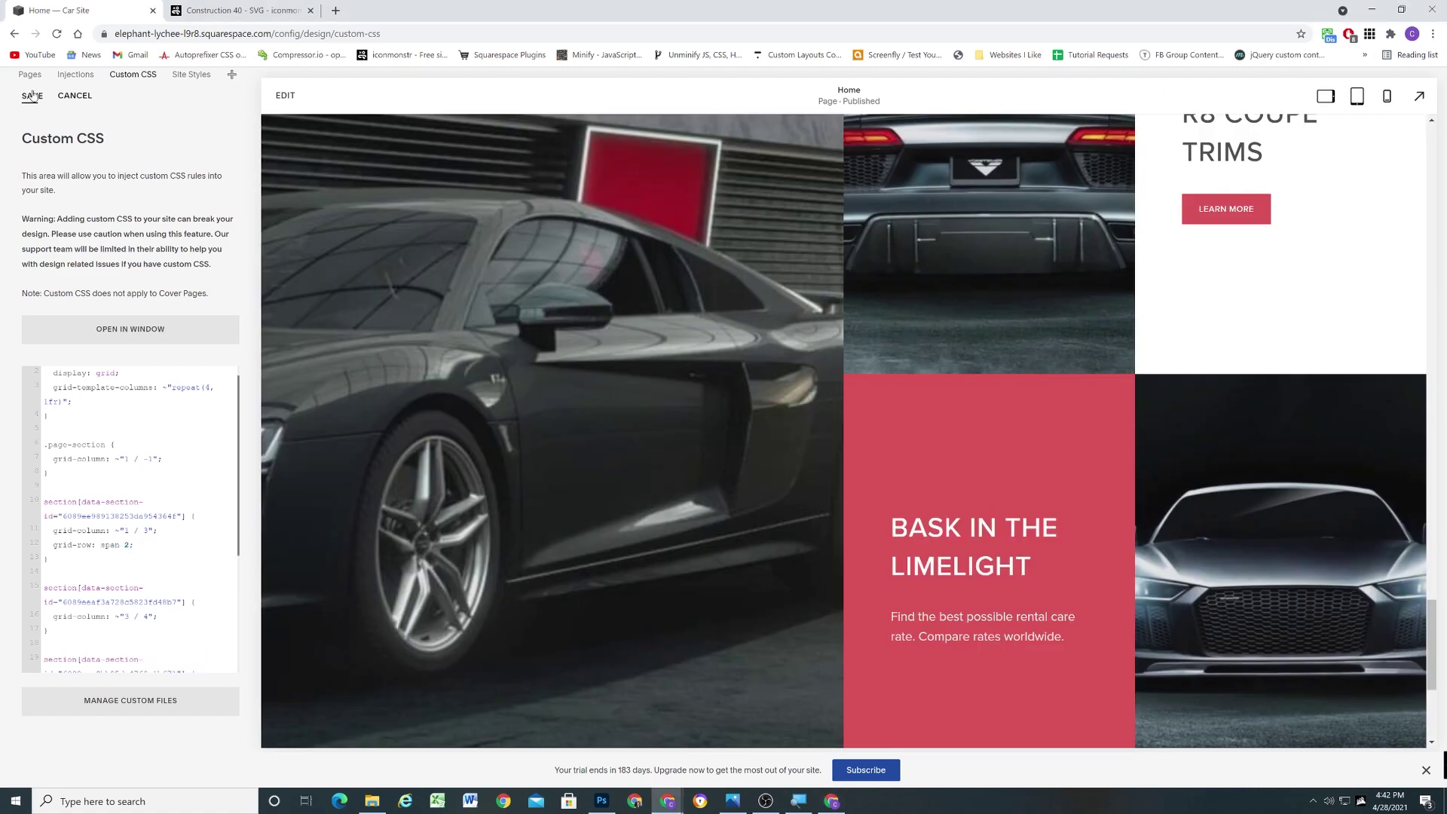
Save the CSS and add a bold Location heading with Address 1, City, State. Zip., Country
{"action": "left_click", "coordinate": [32, 95]}
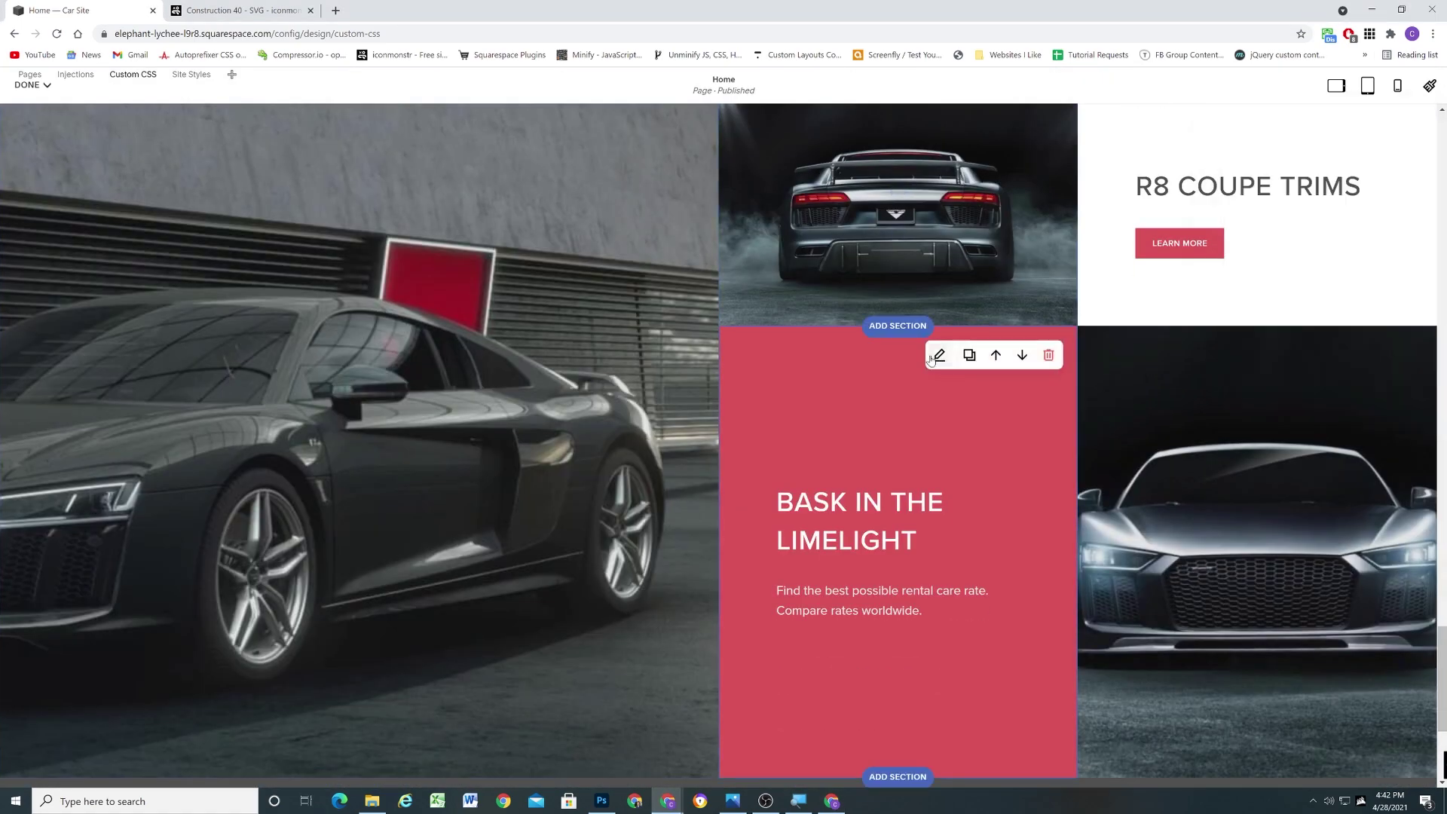
{"action": "left_click", "coordinate": [939, 356]}
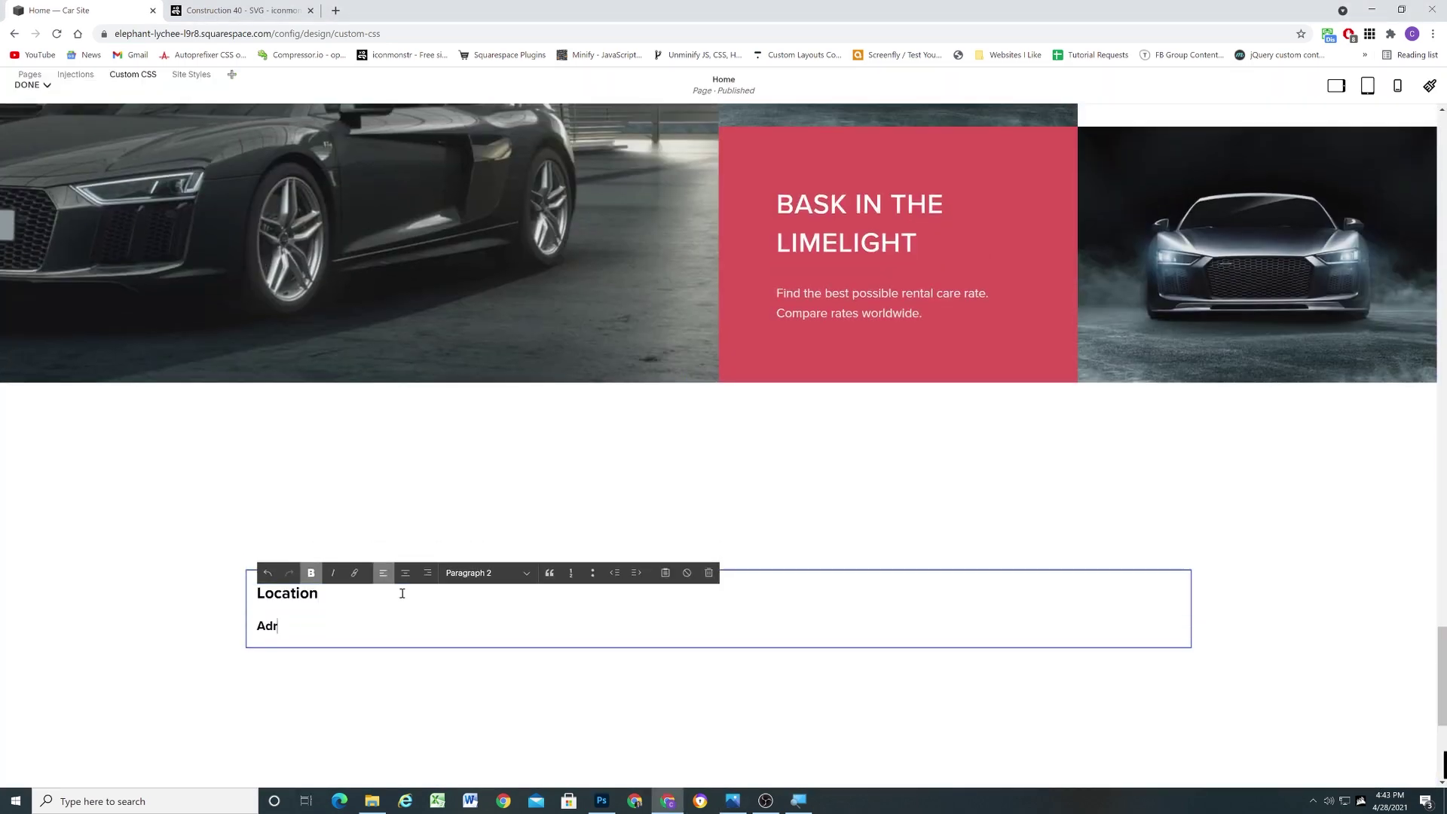
{"action": "type", "text": "ess 1"}
{"action": "key", "text": "shift+Return"}
{"action": "type", "text": "City, State. Zip."}
{"action": "key", "text": "shift+Return"}
{"action": "type", "text": "Country"}
{"action": "key", "text": "Return"}
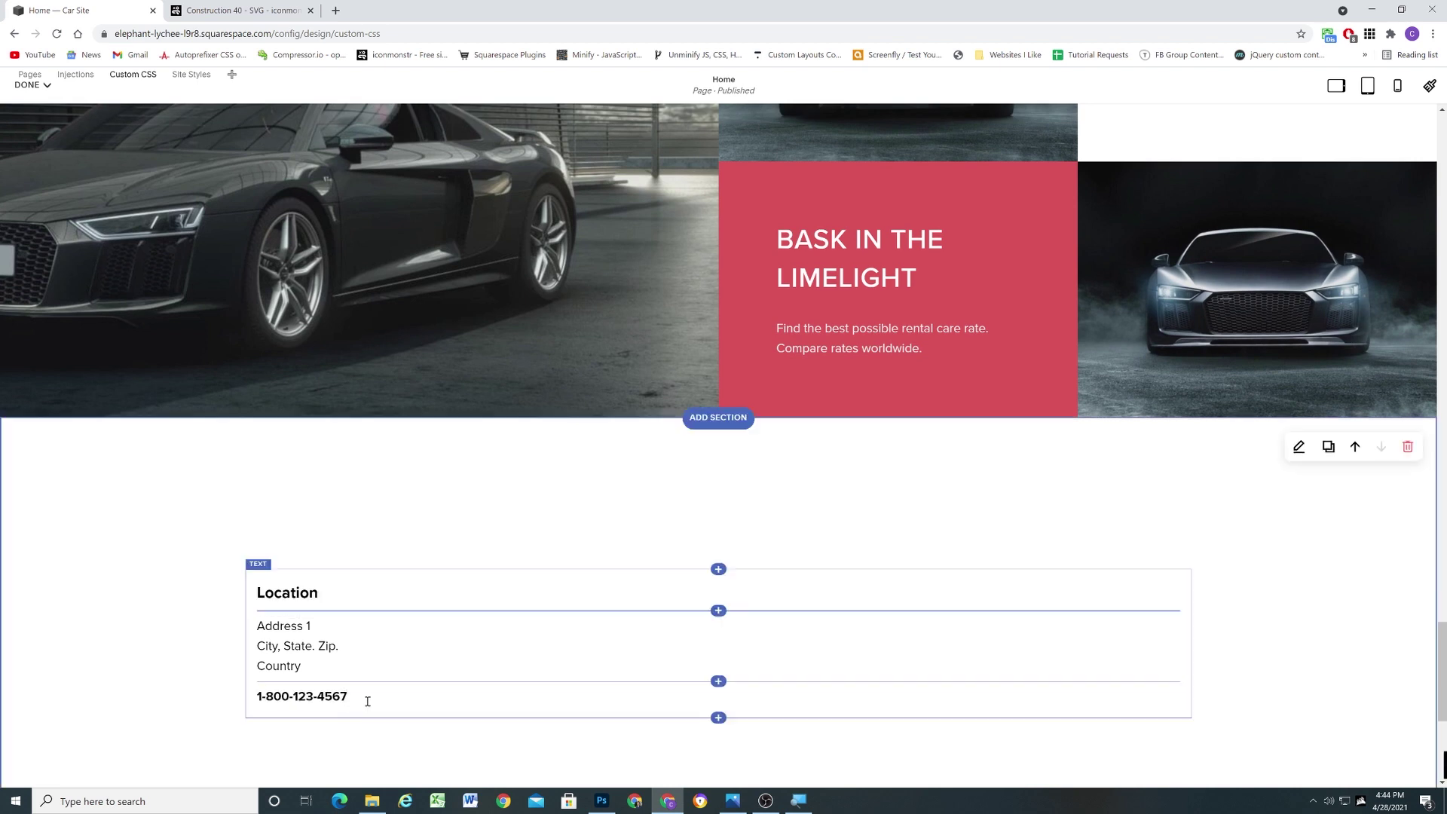
Give the social icons circular outlines and add a contact form beside the Location text
{"action": "left_click", "coordinate": [1324, 525]}
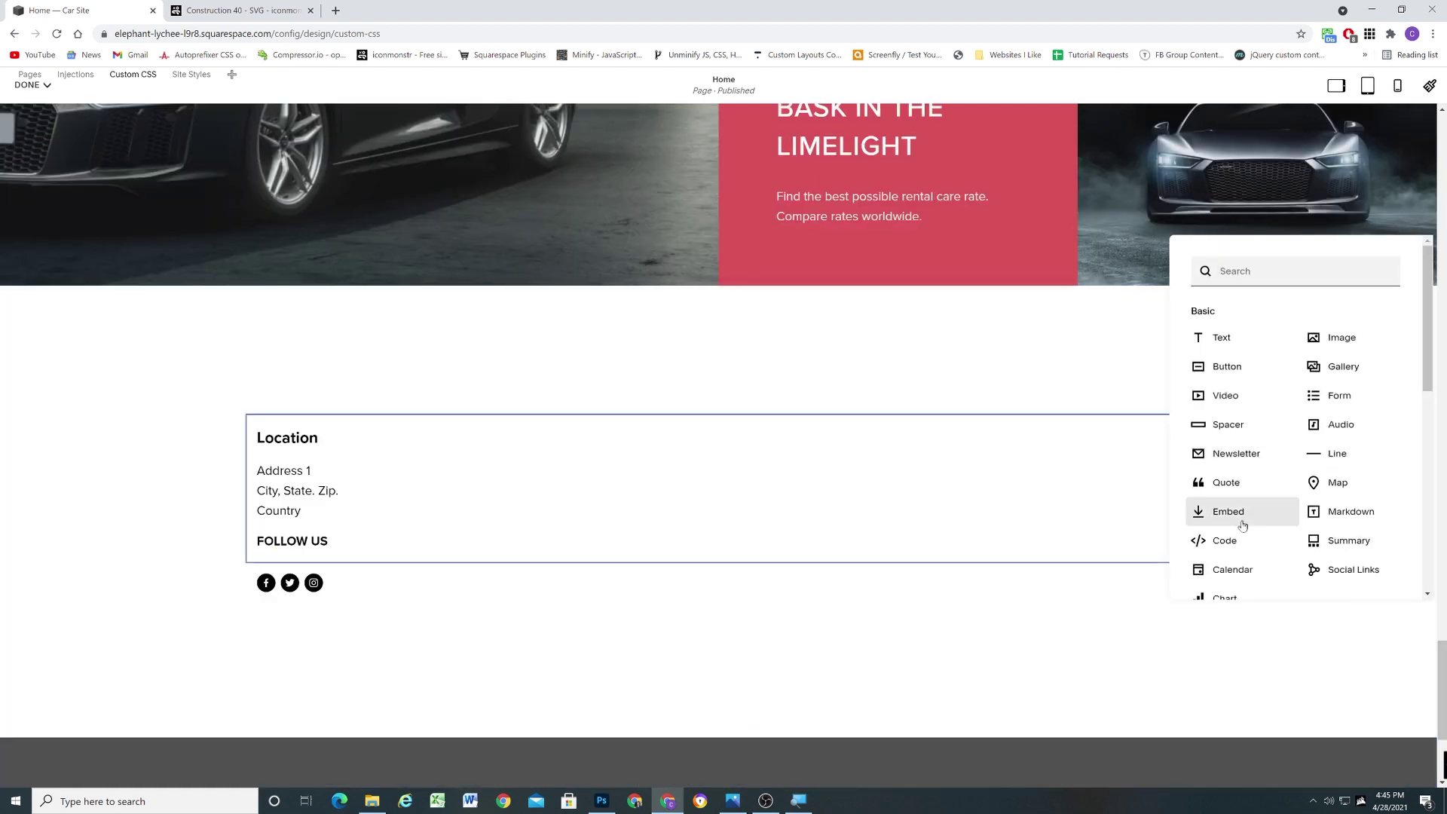
{"action": "left_click", "coordinate": [1320, 410]}
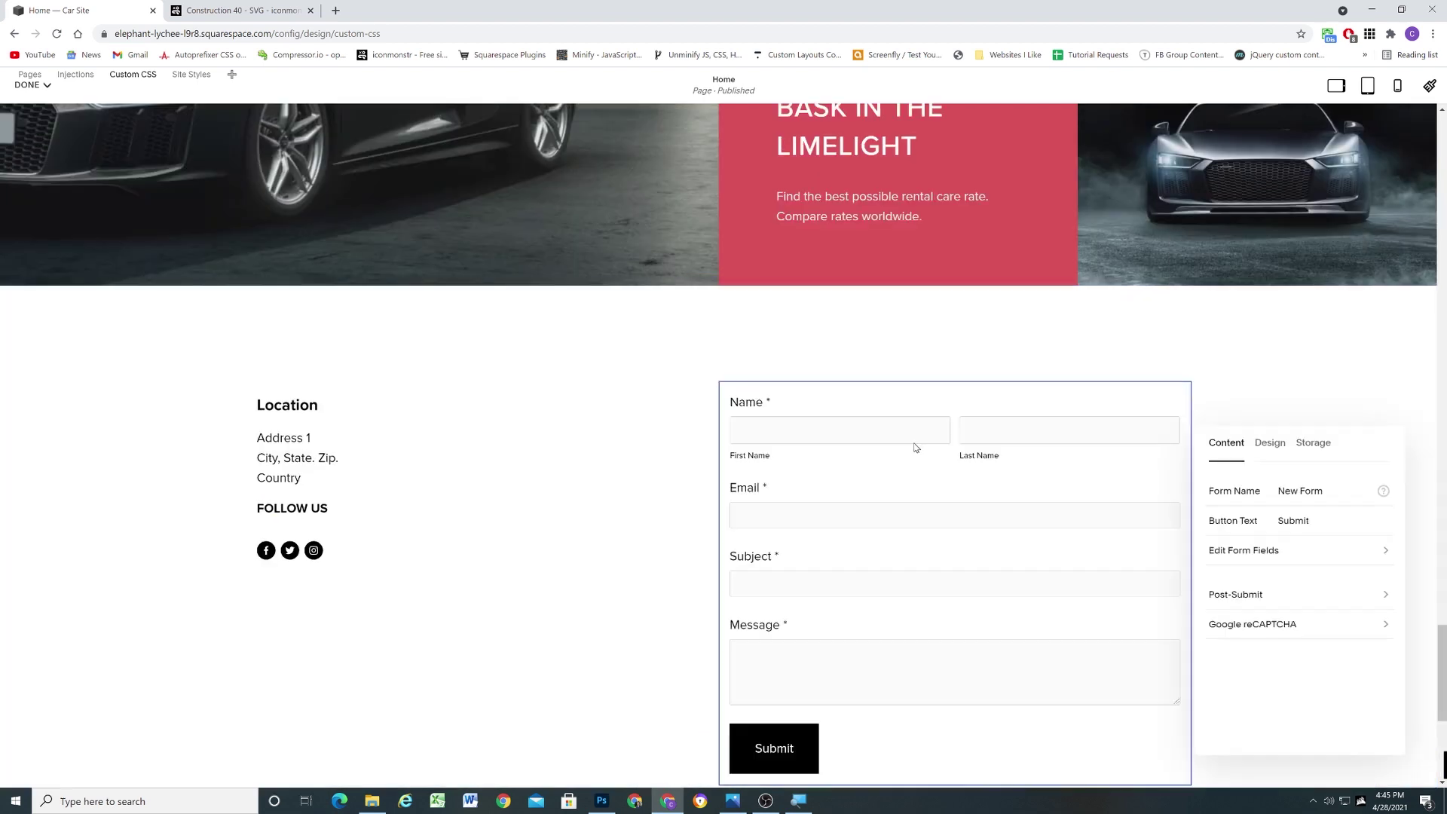
{"action": "left_click", "coordinate": [625, 425]}
{"action": "scroll", "coordinate": [625, 426], "scroll_direction": "down", "scroll_amount": 1}
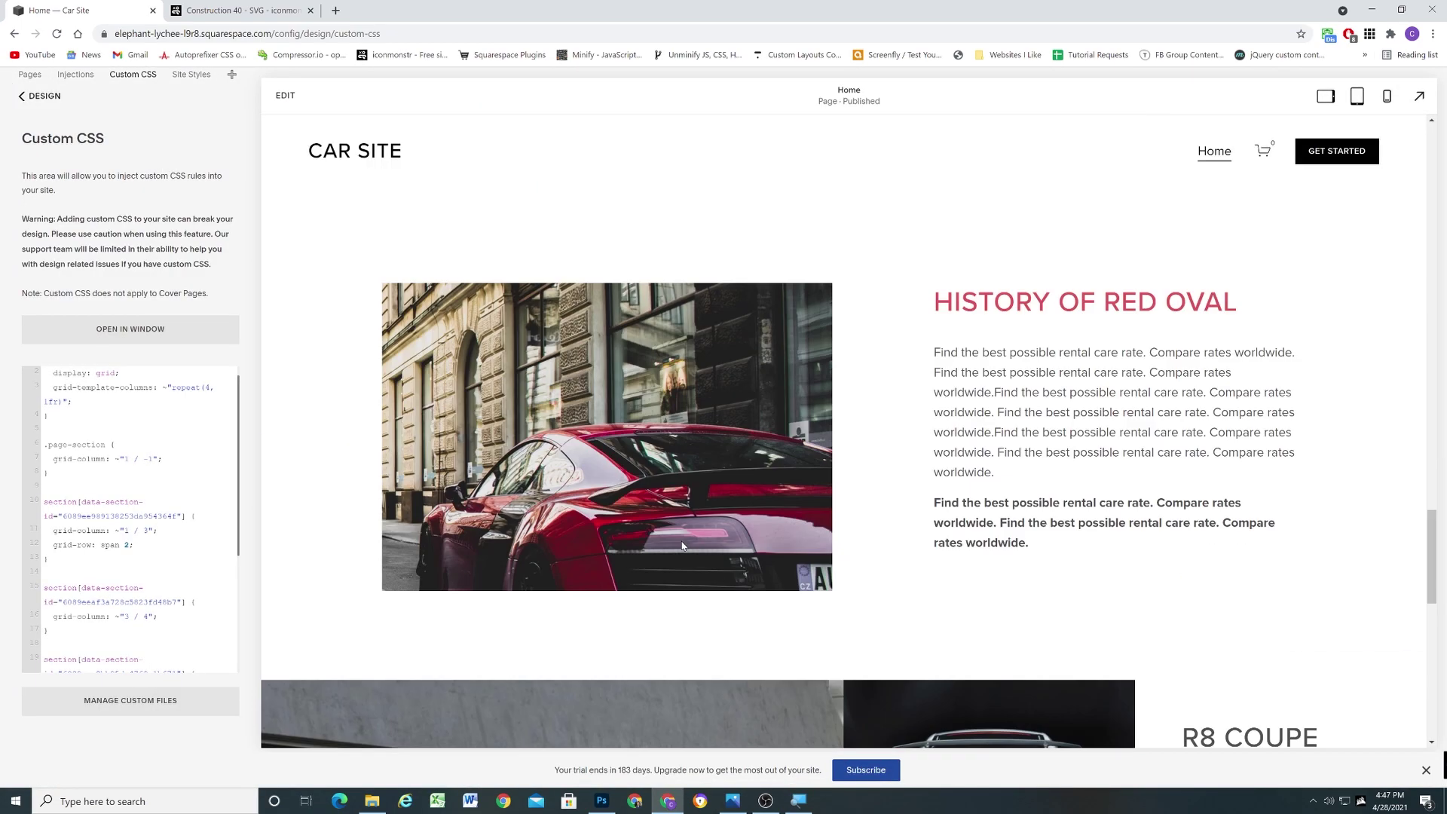
Add a max-width 640px media query making .page-section span full width, then preview at phone width
{"action": "left_click_drag", "start_coordinate": [48, 490], "coordinate": [39, 465]}
{"action": "type", "text": "x-width: 640px) { .page-section { grid-column: ~\"1 / -1\"!important; } }"}
{"action": "double_click", "coordinate": [198, 590]}
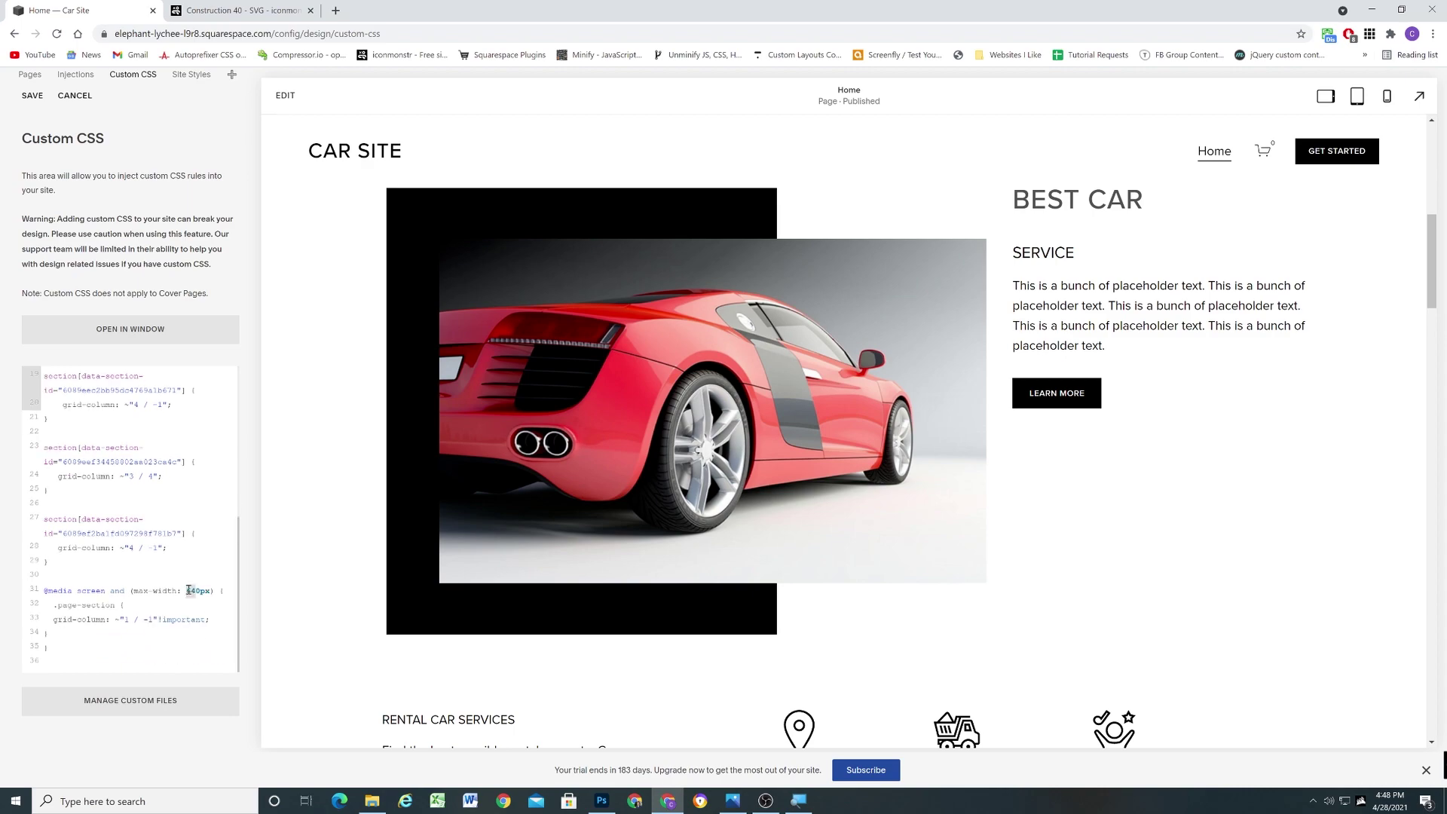
{"action": "left_click", "coordinate": [1391, 96]}
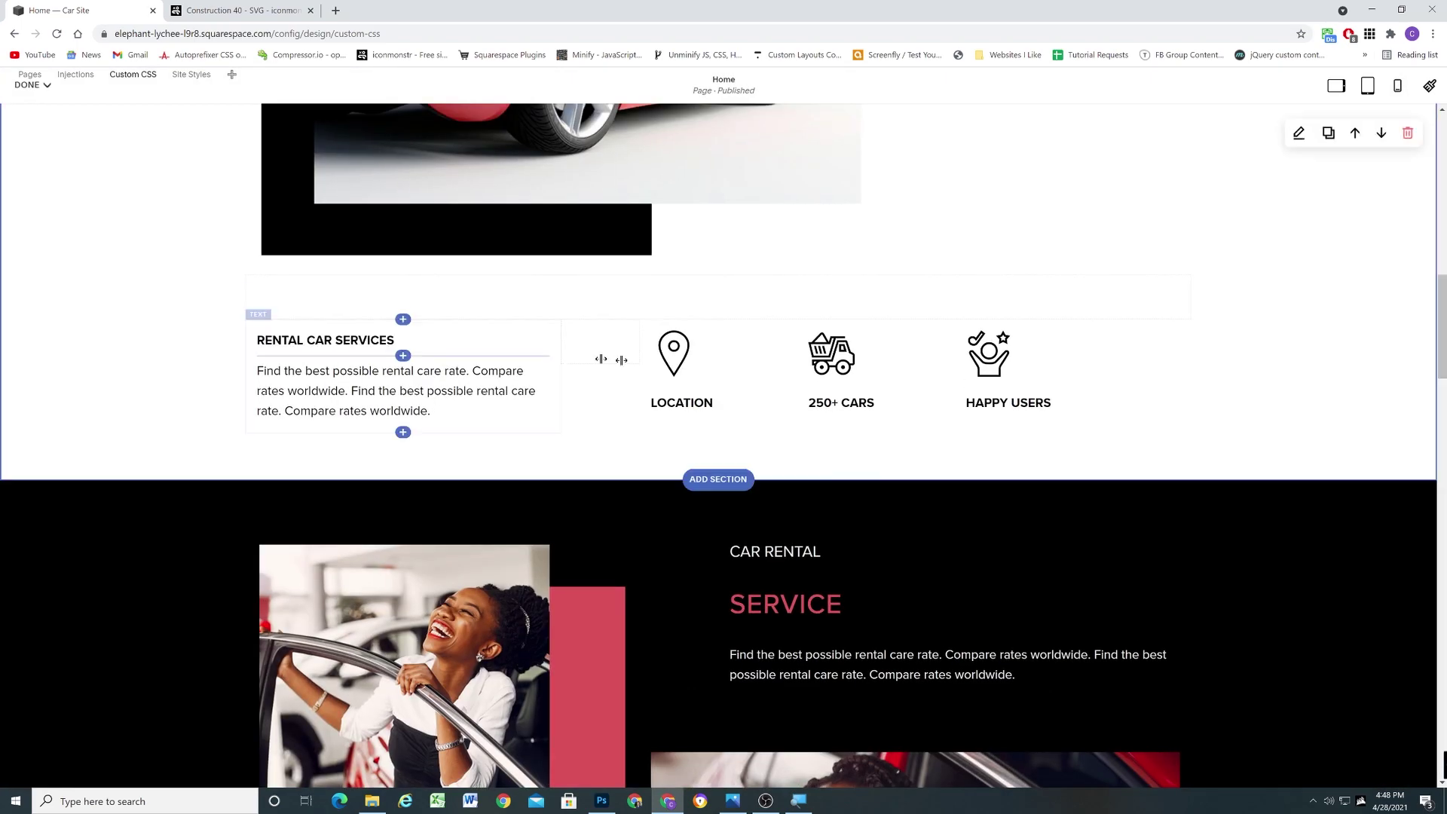
{"action": "scroll", "coordinate": [867, 349], "scroll_direction": "down", "scroll_amount": 10}
{"action": "scroll", "coordinate": [867, 349], "scroll_direction": "down", "scroll_amount": 10}
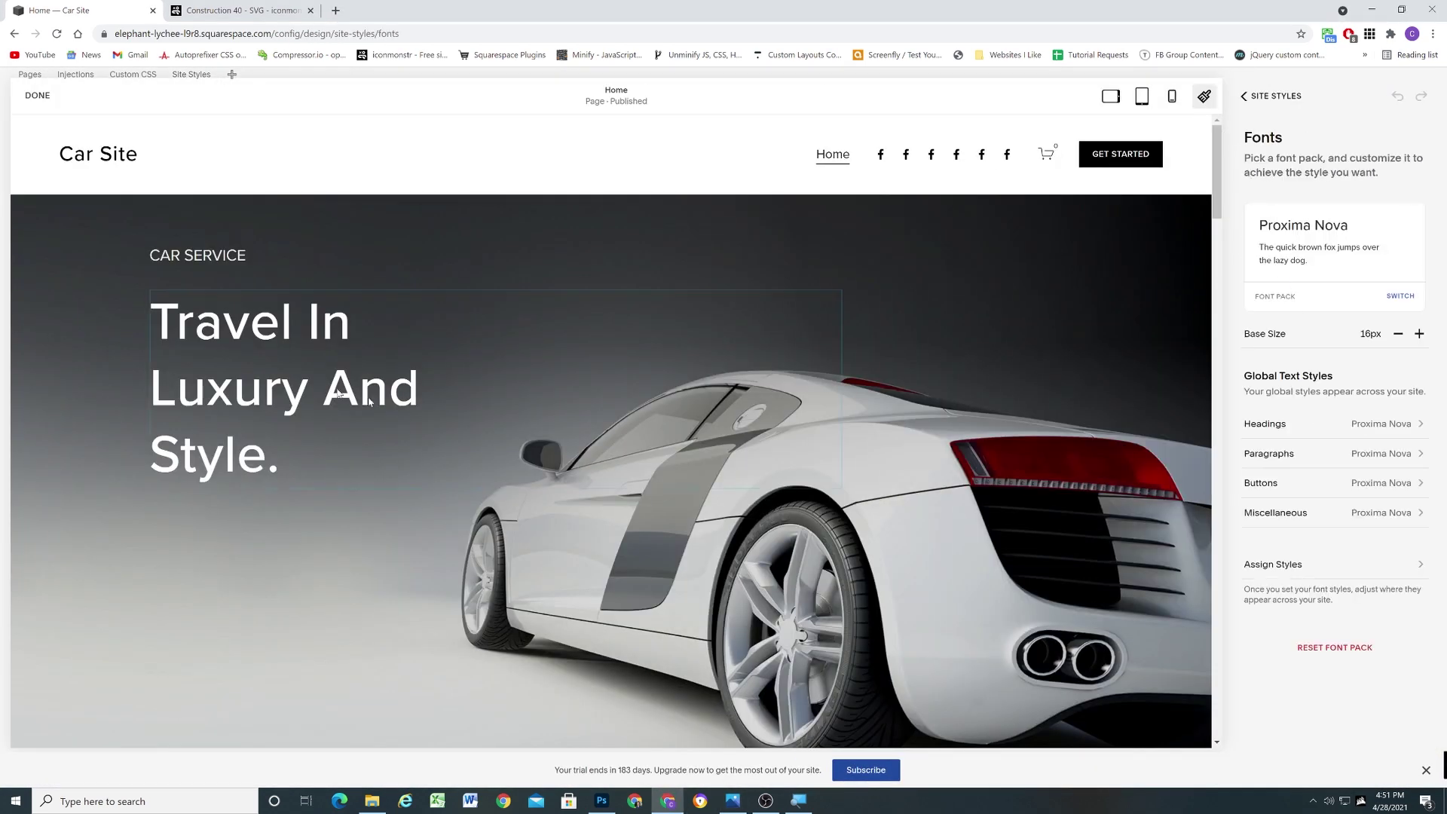
Make the H1 headings uppercase with text-transform: uppercase in Custom CSS
{"action": "left_click", "coordinate": [369, 401]}
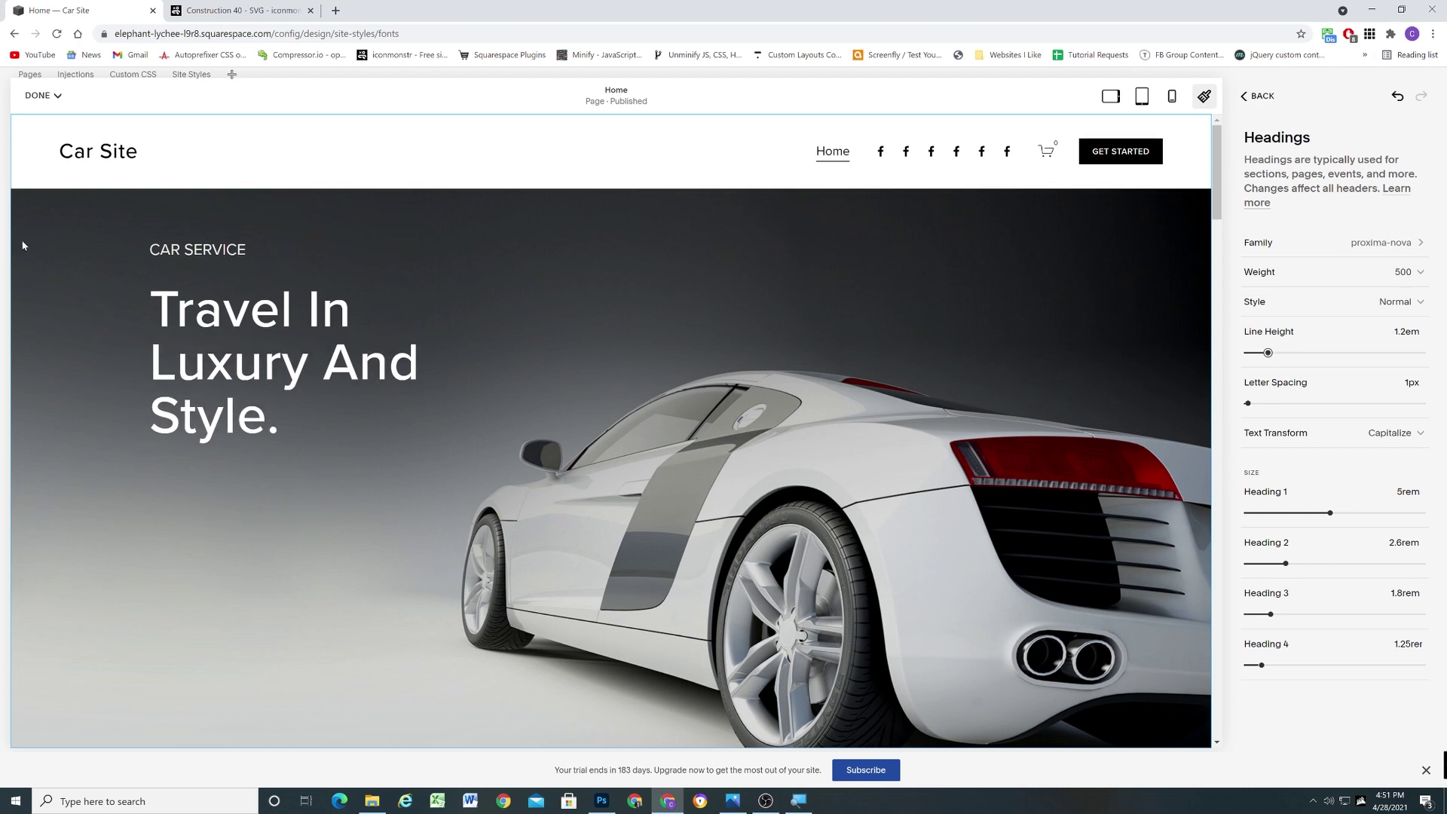
{"action": "left_click", "coordinate": [124, 75]}
{"action": "type", "text": "orm: uppercase;"}
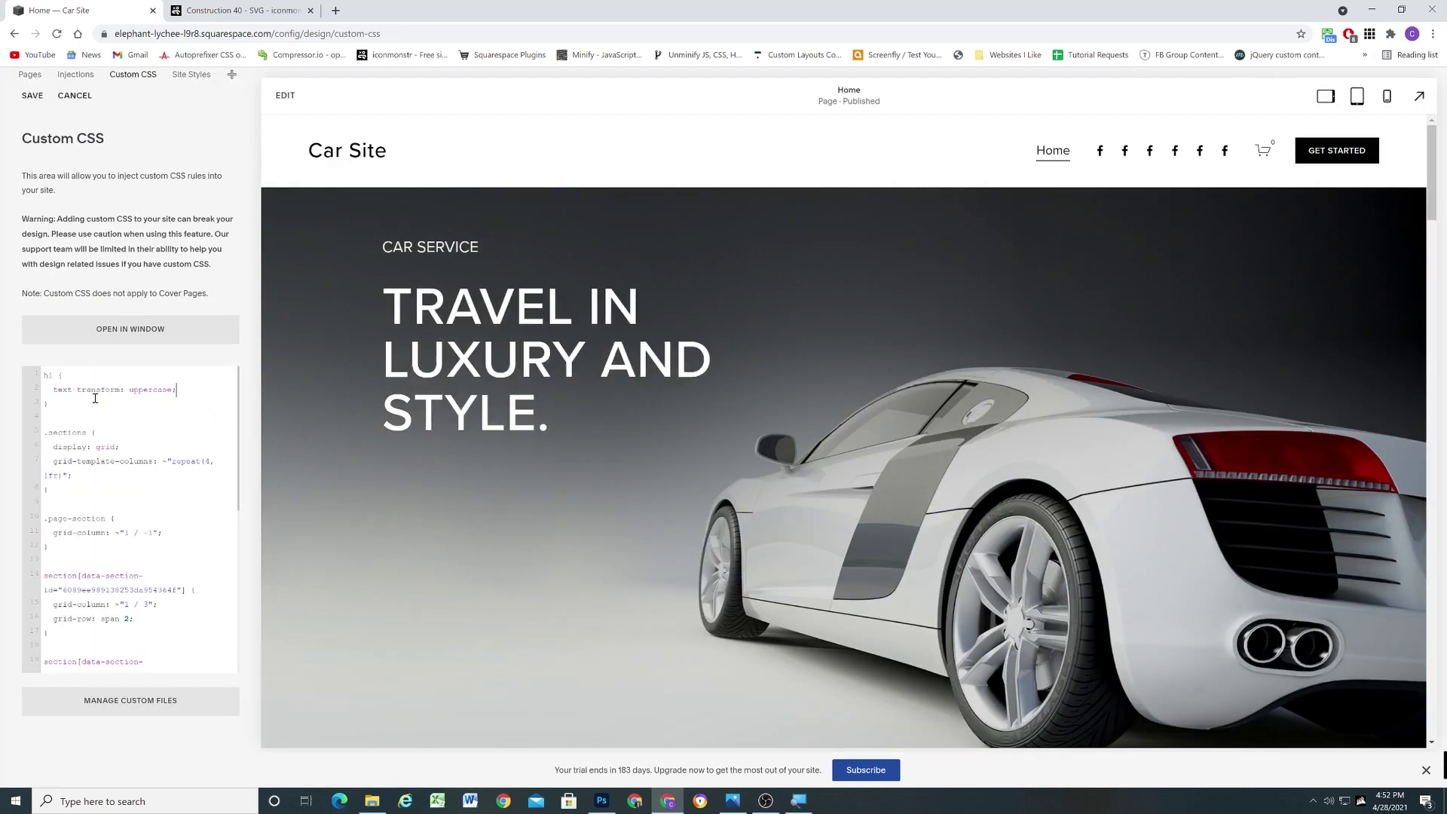
{"action": "scroll", "coordinate": [379, 155], "scroll_direction": "down", "scroll_amount": 10}
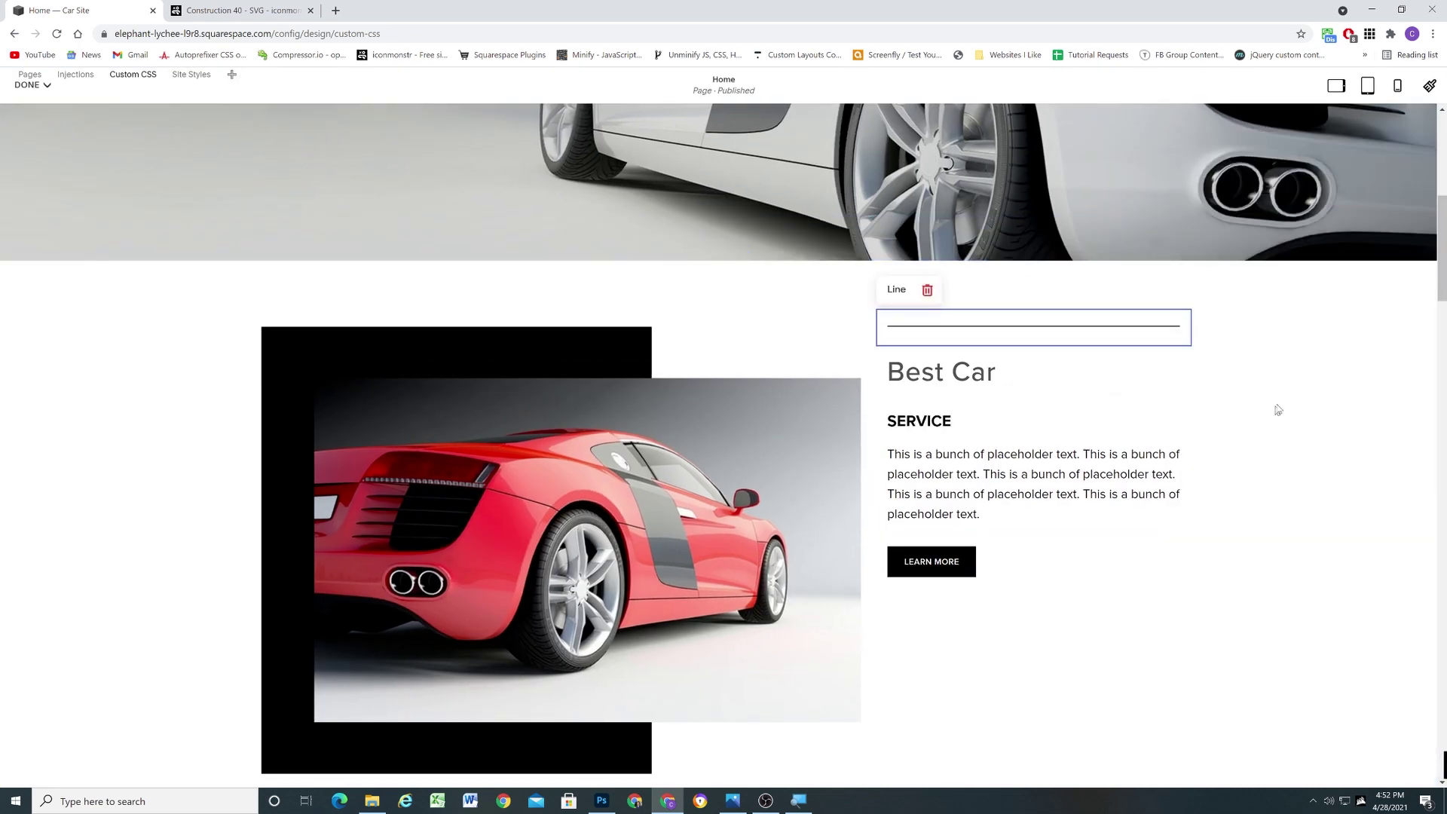
Add a .horizontalrule-block hr height rule to thicken the divider line
{"action": "left_click_drag", "start_coordinate": [1278, 410], "coordinate": [949, 327]}
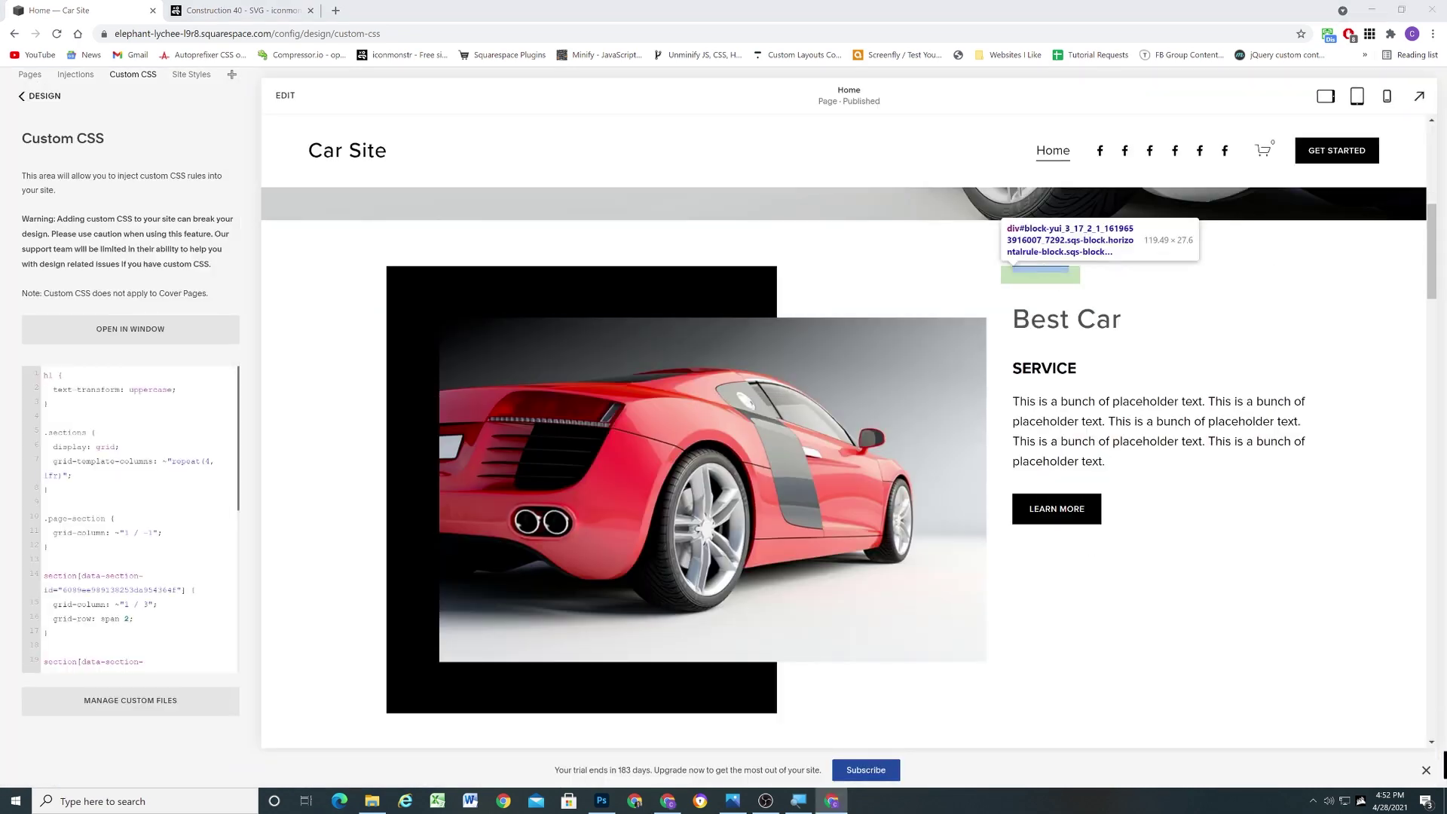
{"action": "left_click", "coordinate": [1185, 208]}
{"action": "left_click", "coordinate": [67, 409]}
{"action": "type", "text": ".horizontalrule-block hr {  }"}
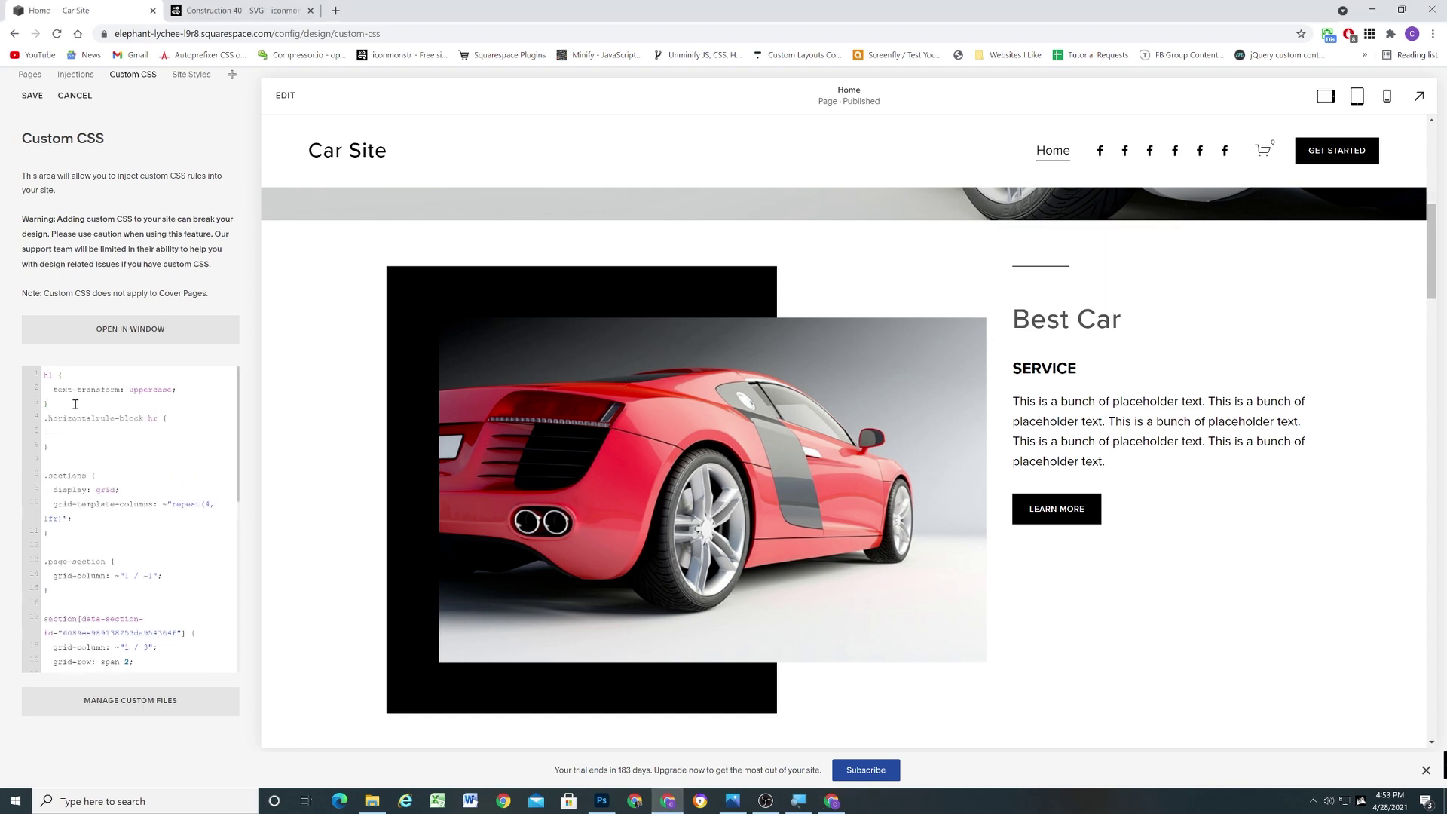
Style the gallery titles left-aligned, bold and 1.2rem in size
{"action": "left_click", "coordinate": [413, 167]}
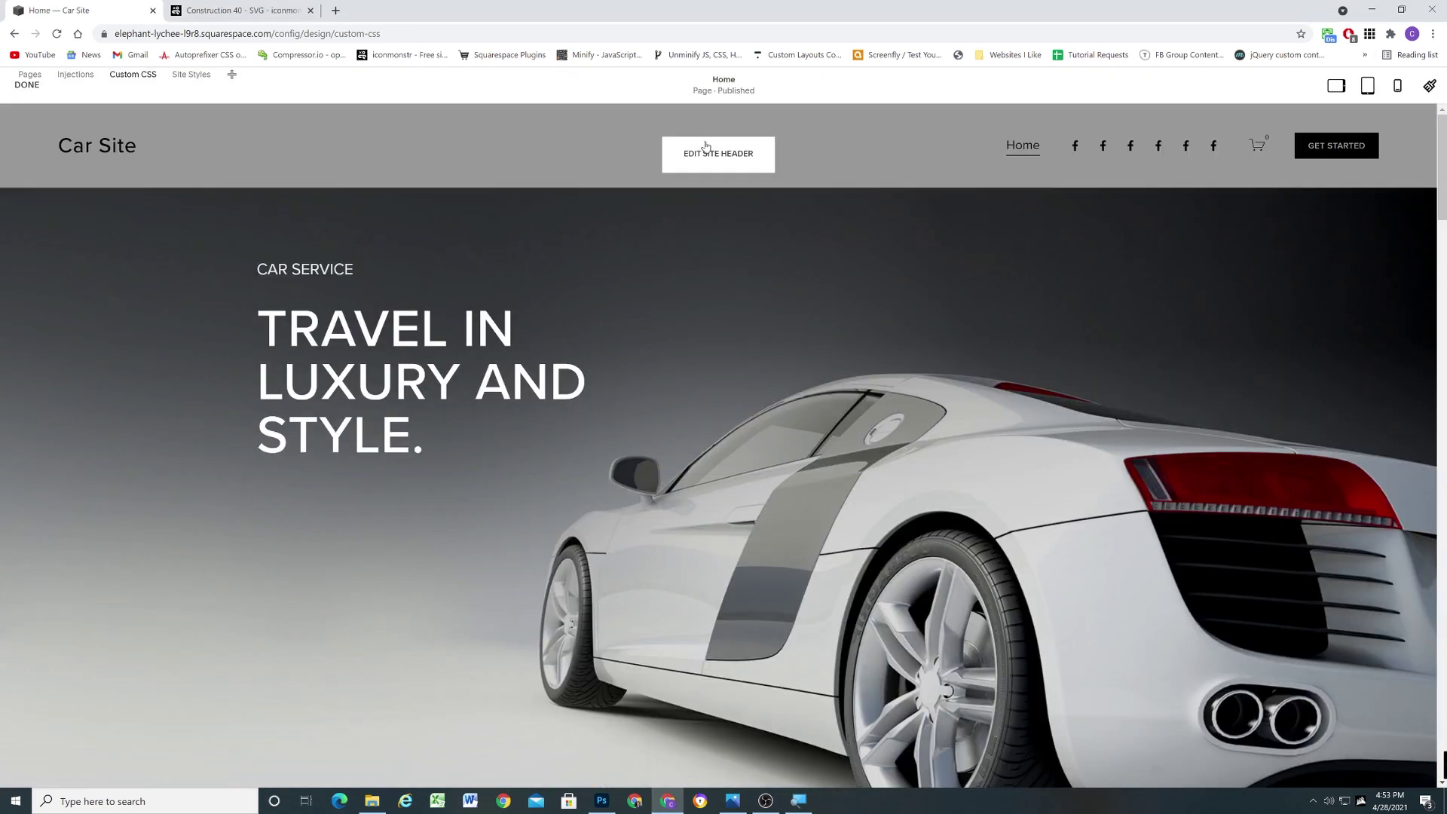
{"action": "left_click", "coordinate": [717, 152]}
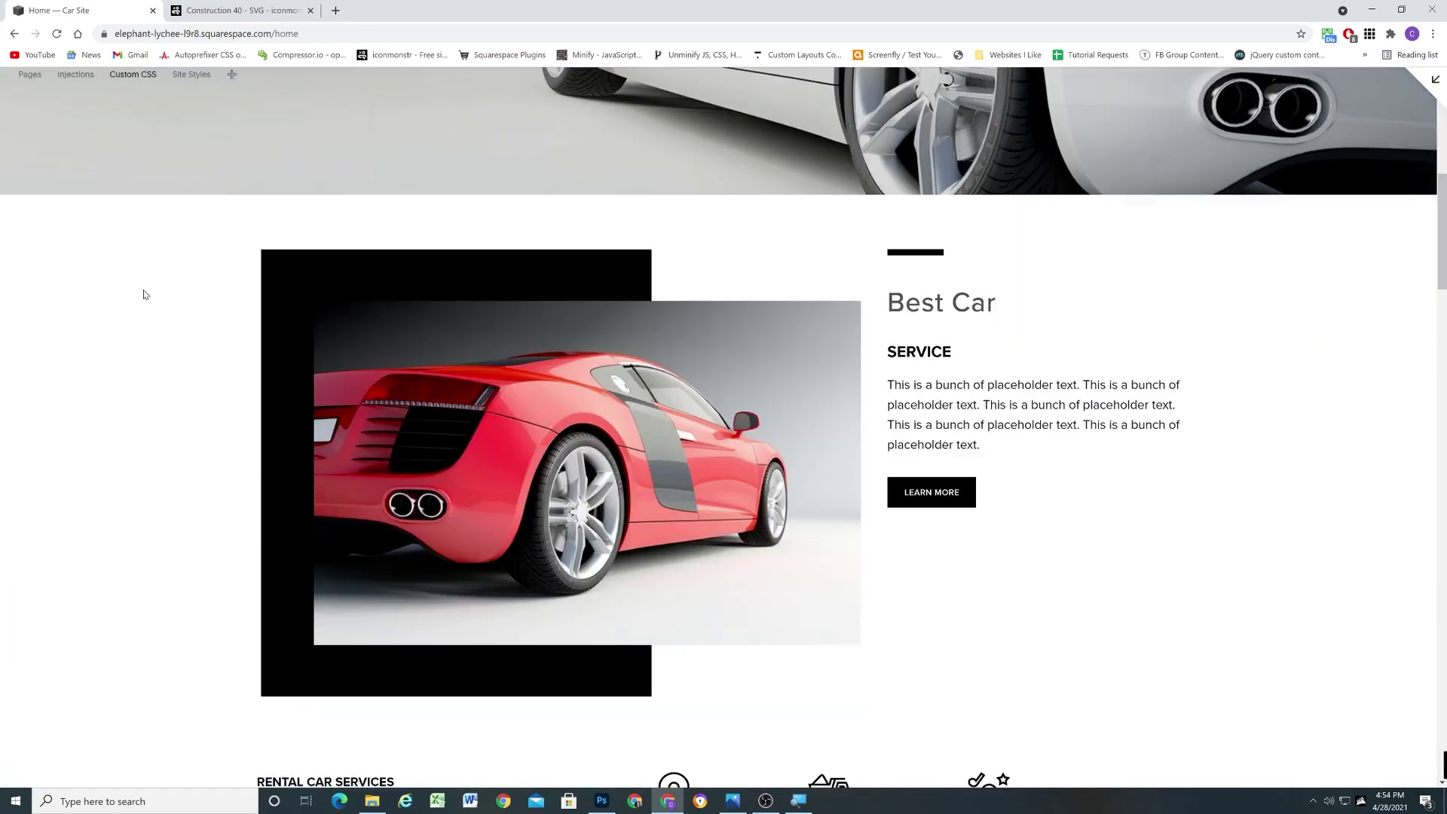
{"action": "scroll", "coordinate": [145, 294], "scroll_direction": "down", "scroll_amount": 20}
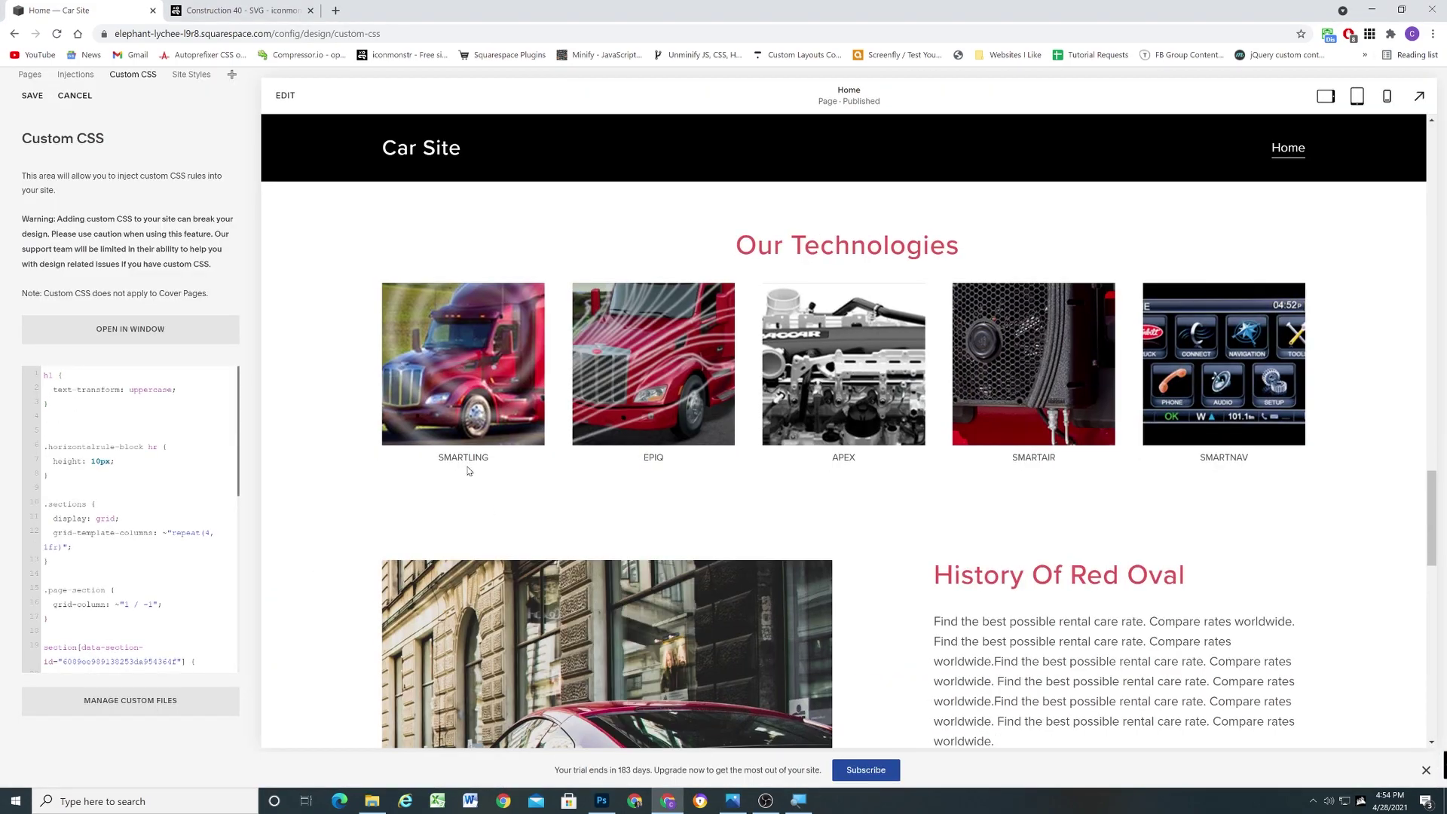
{"action": "right_click", "coordinate": [467, 471]}
{"action": "left_click", "coordinate": [505, 667]}
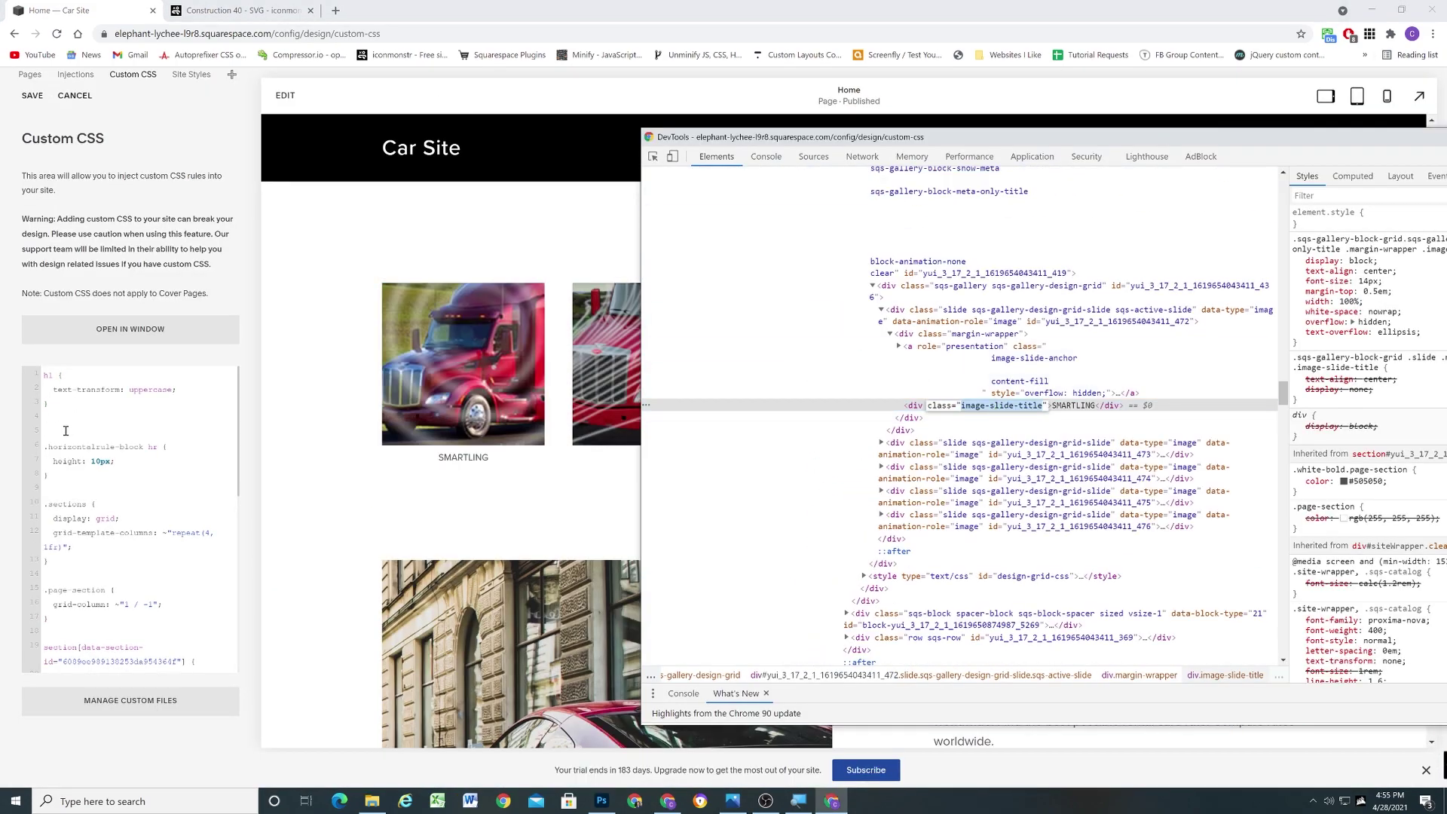
{"action": "left_click", "coordinate": [57, 422]}
{"action": "type", "text": ".sec"}
{"action": "key", "text": "alt+Tab"}
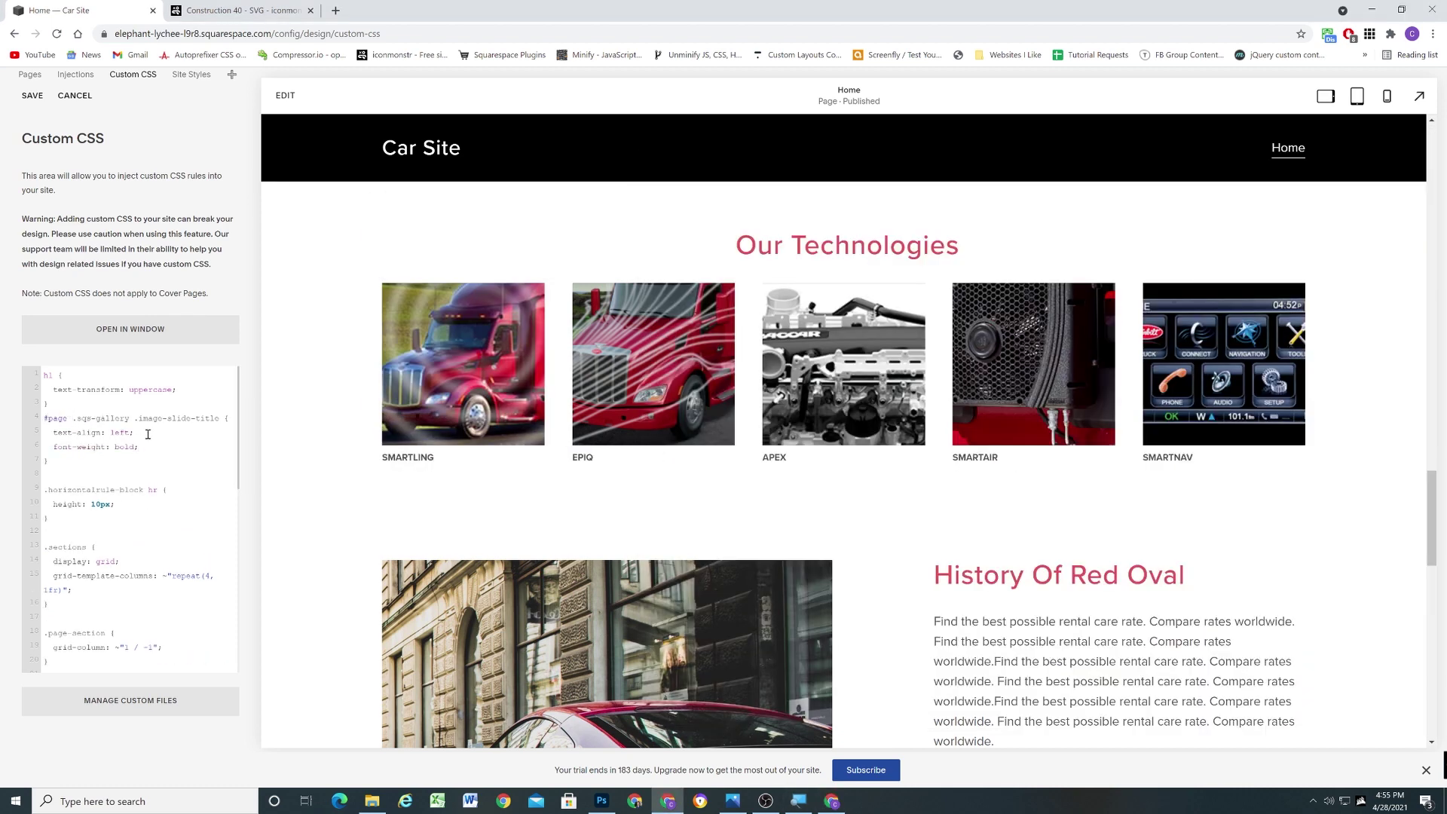
{"action": "type", "text": "ize: 1.2rem;"}
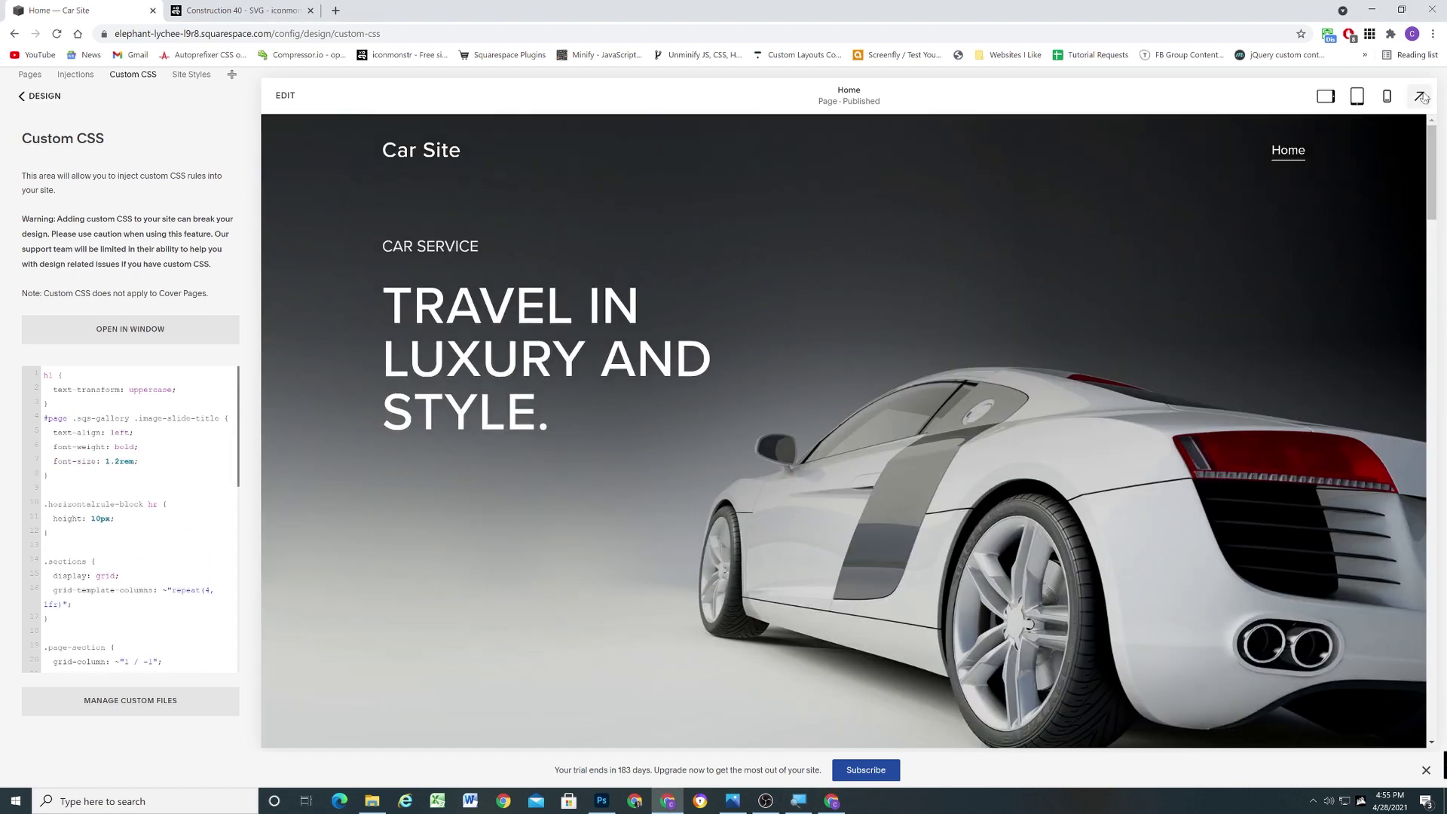
{"action": "left_click", "coordinate": [1420, 96]}
View the live Car Site in a smaller browser window and scroll down to the contact form
{"action": "mouse_move", "coordinate": [1442, 103]}
{"action": "left_mouse_down"}
{"action": "mouse_move", "coordinate": [1412, 200]}
{"action": "mouse_move", "coordinate": [1411, 377]}
{"action": "mouse_move", "coordinate": [1444, 435]}
{"action": "mouse_move", "coordinate": [1432, 686]}
{"action": "mouse_move", "coordinate": [1436, 114]}
{"action": "left_mouse_up"}
{"action": "left_click", "coordinate": [1401, 9]}
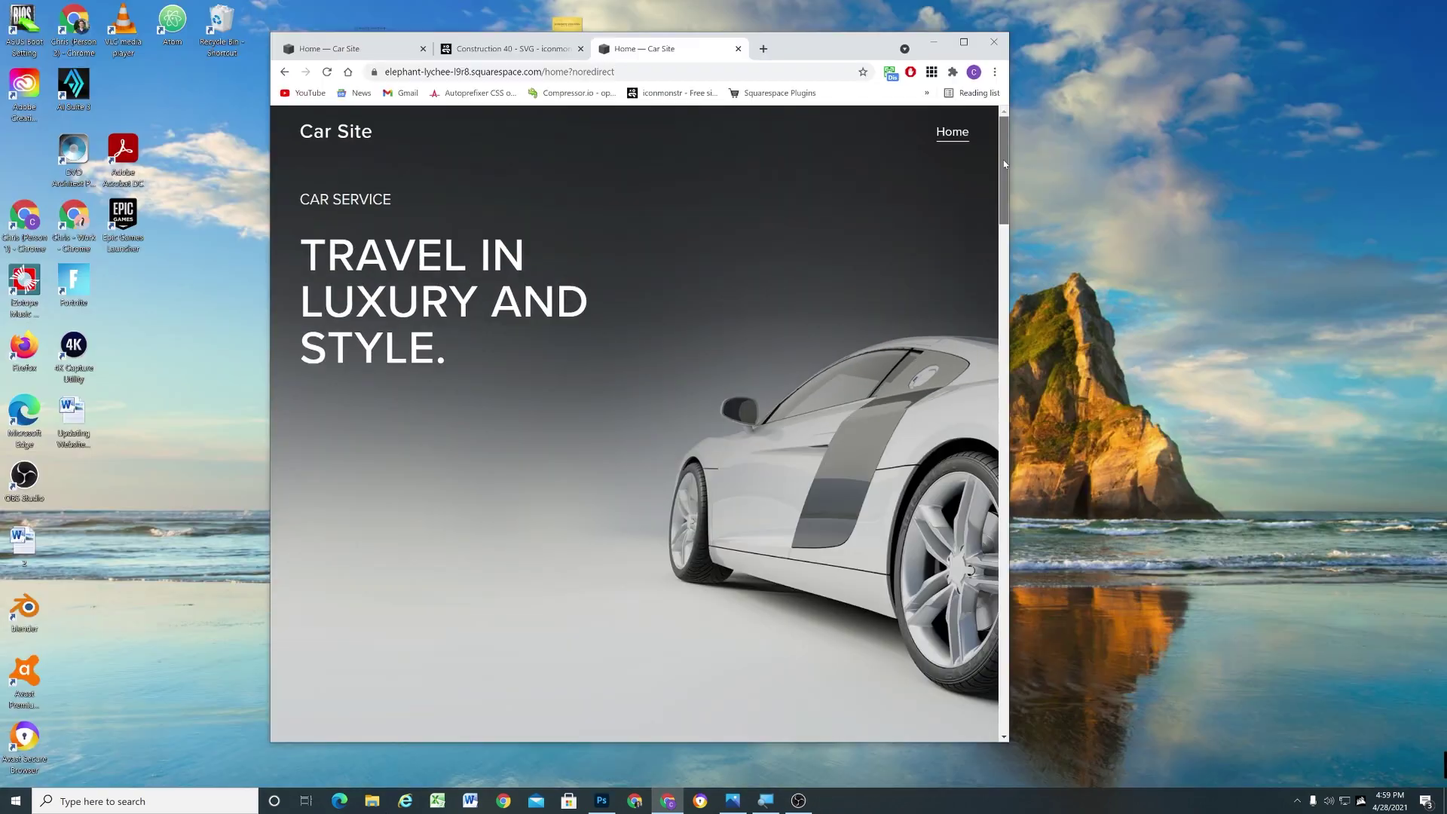
{"action": "left_click_drag", "start_coordinate": [1004, 163], "coordinate": [1012, 645]}
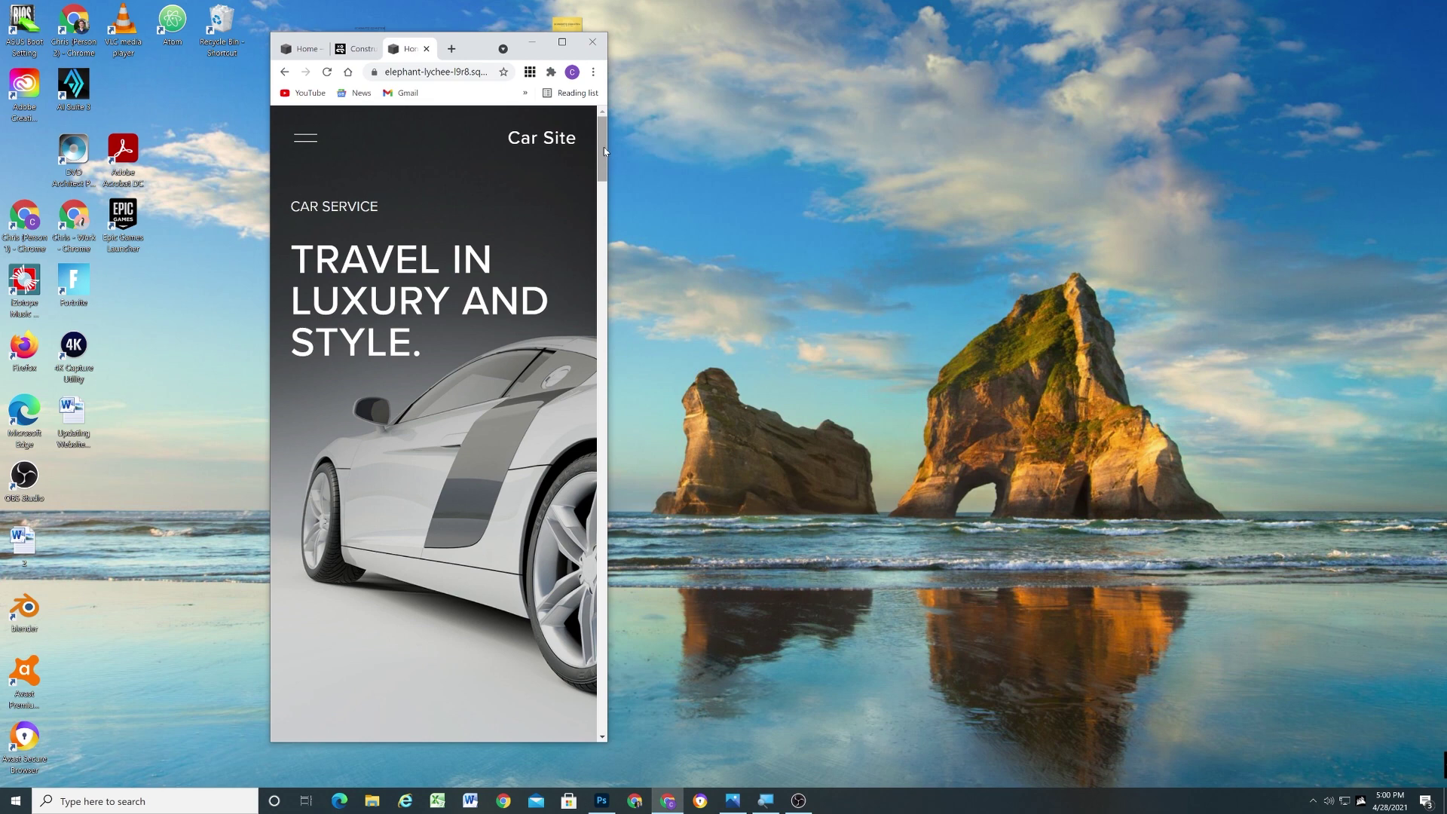
Narrow the live page to phone width so Location details and the contact form stack in one column
{"action": "left_click_drag", "start_coordinate": [604, 153], "coordinate": [631, 703]}
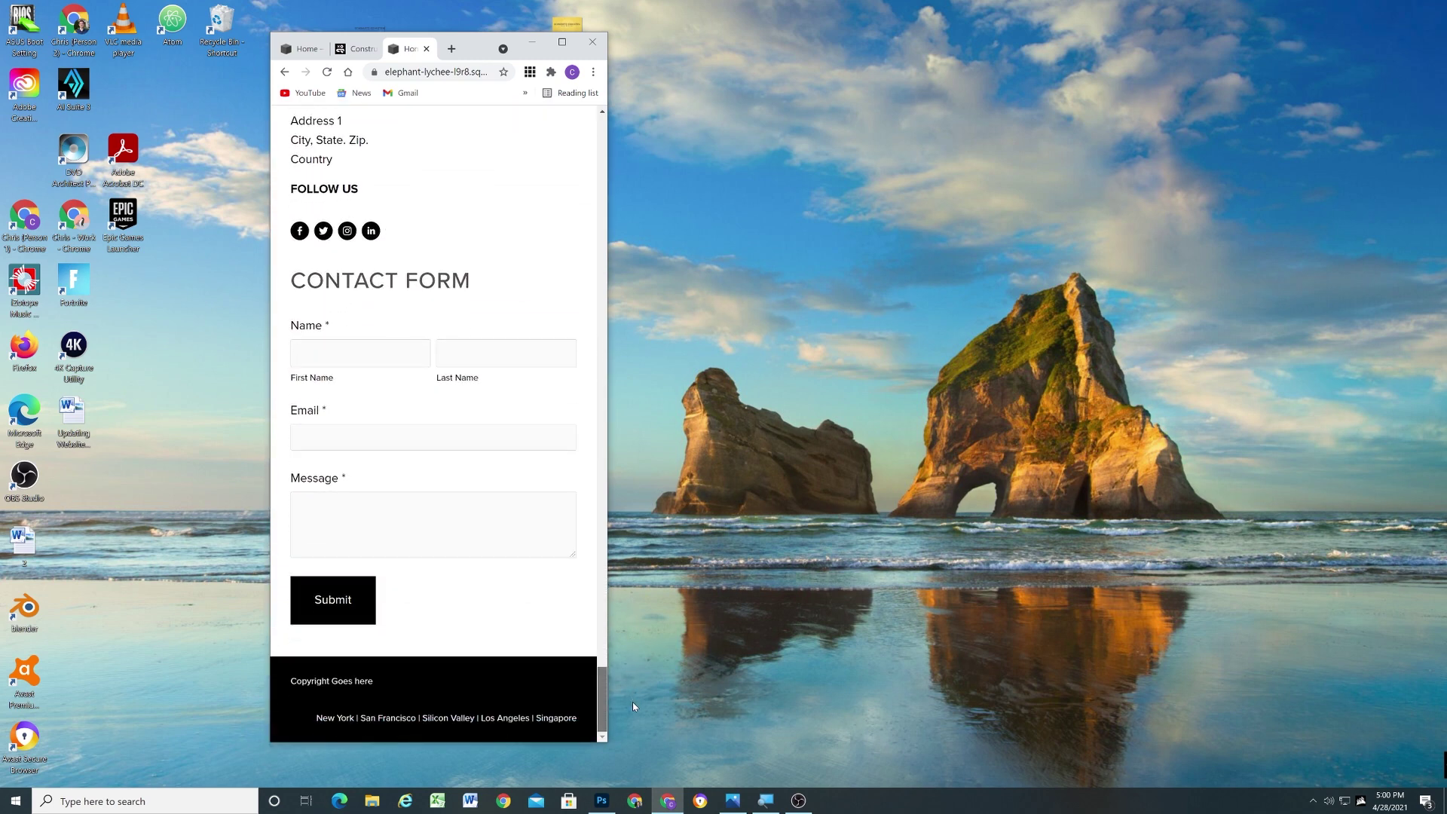